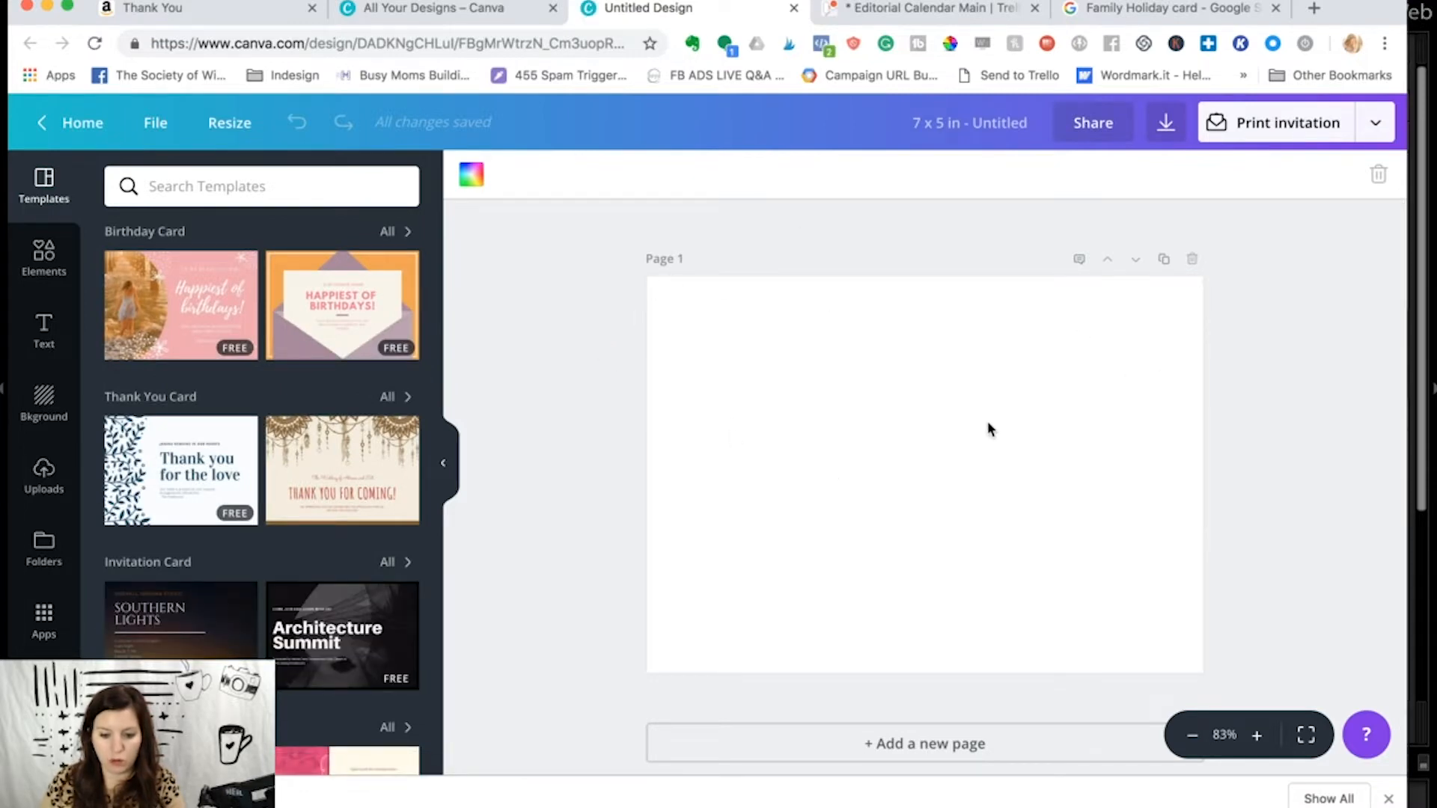
- Open a blank portrait invitation design to compare its format with the 7 x 5 in design, and return to the latter
click(470, 11)
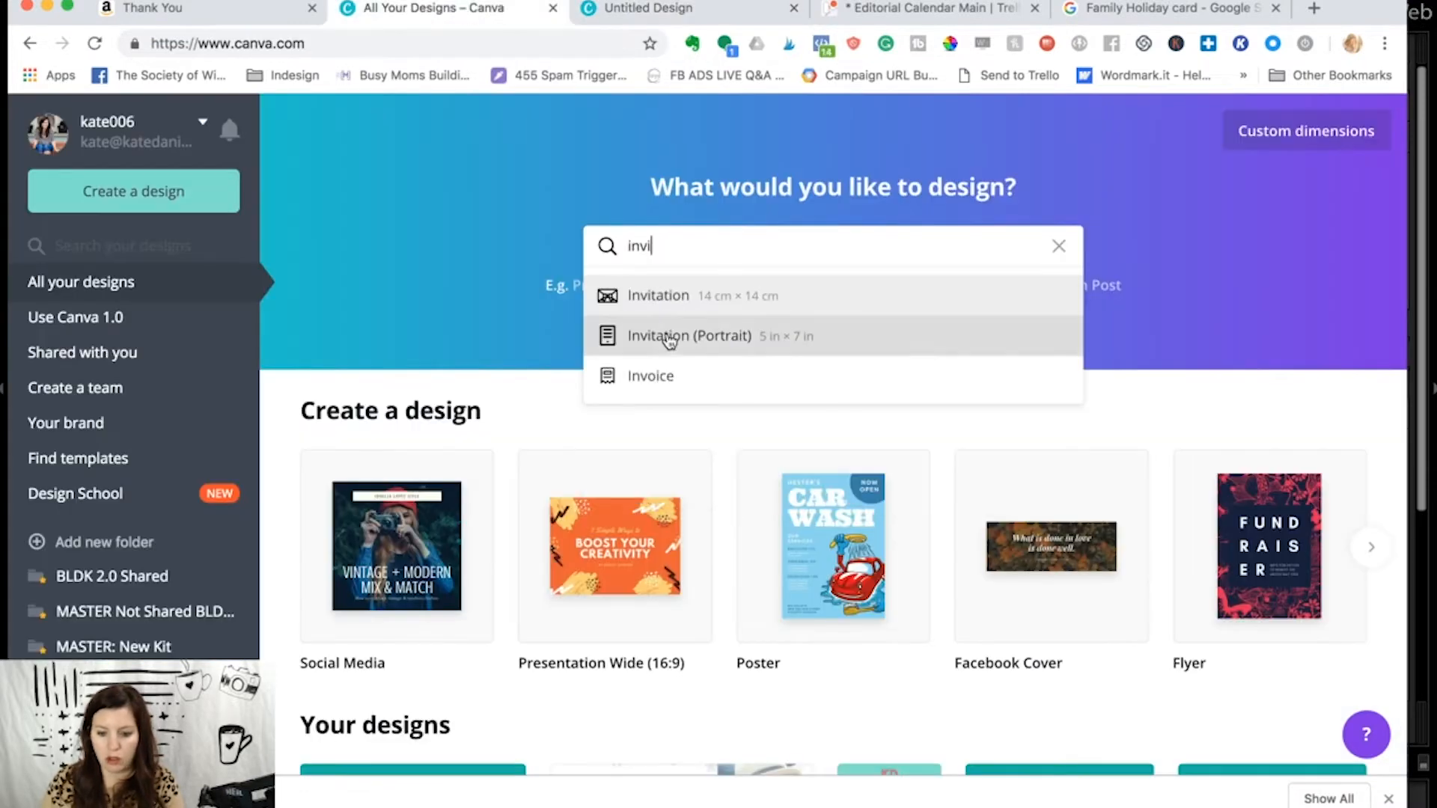
click(667, 335)
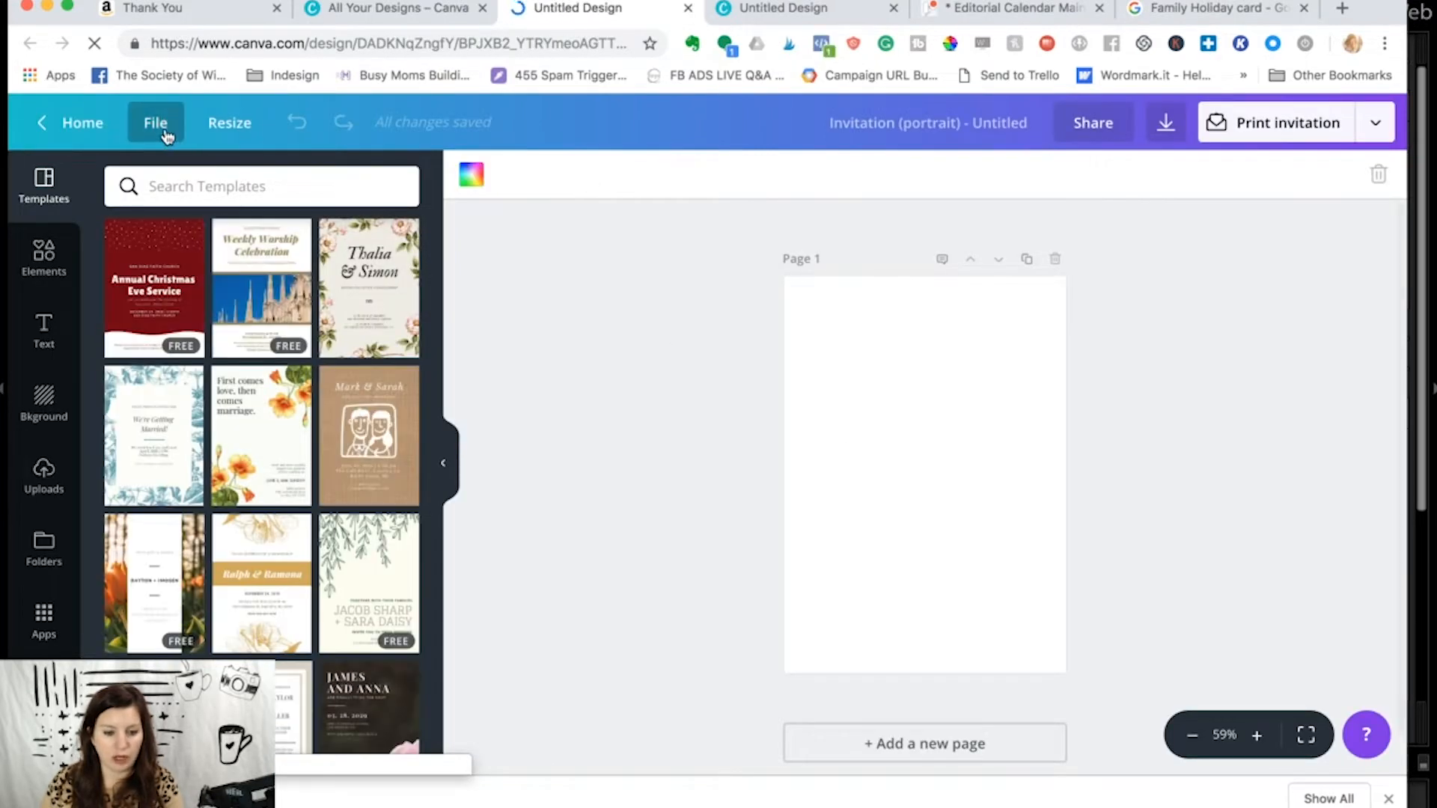
click(763, 6)
click(562, 21)
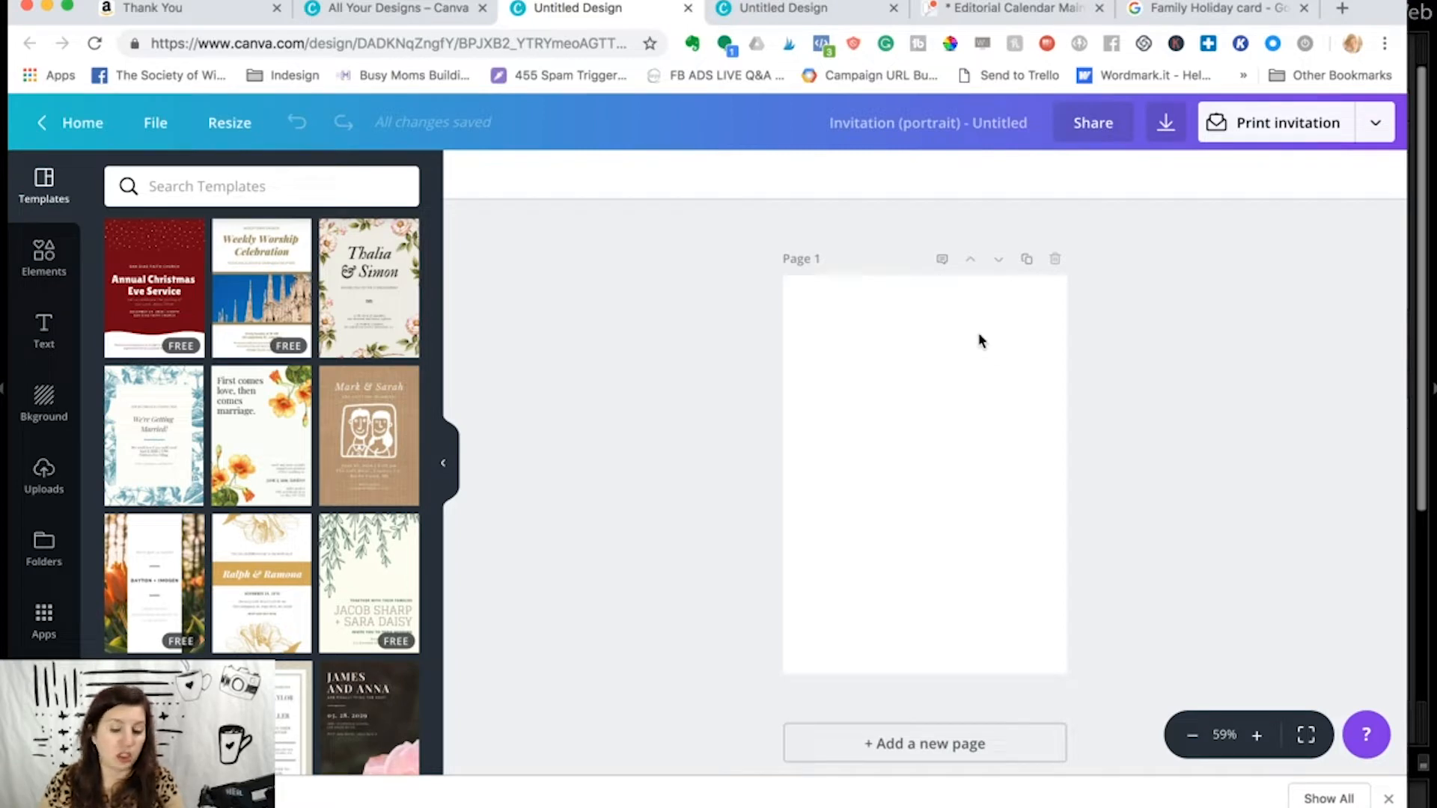
click(805, 9)
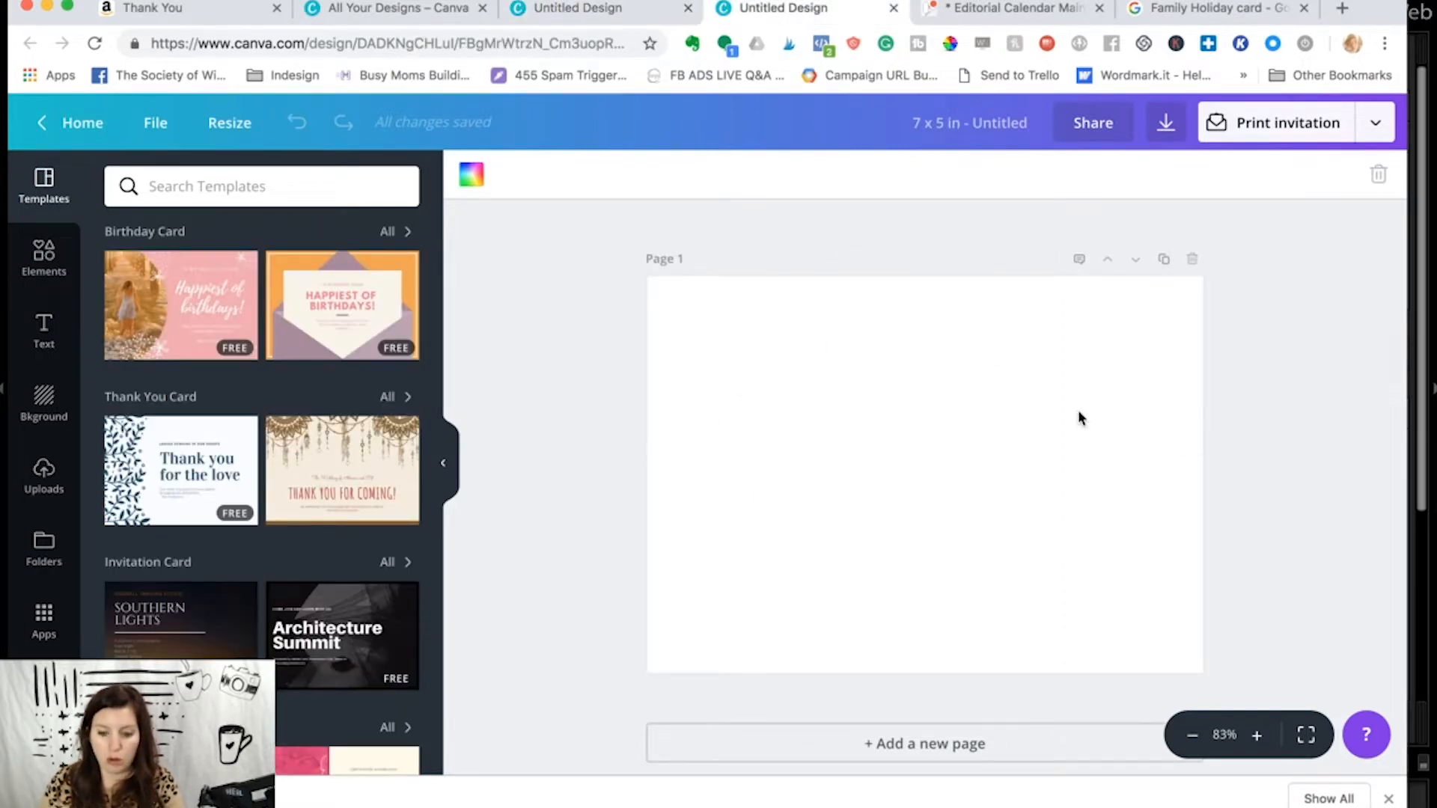
- Browse the card template categories and search the templates for "Christmas Card"
scroll(299, 364, down, 3)
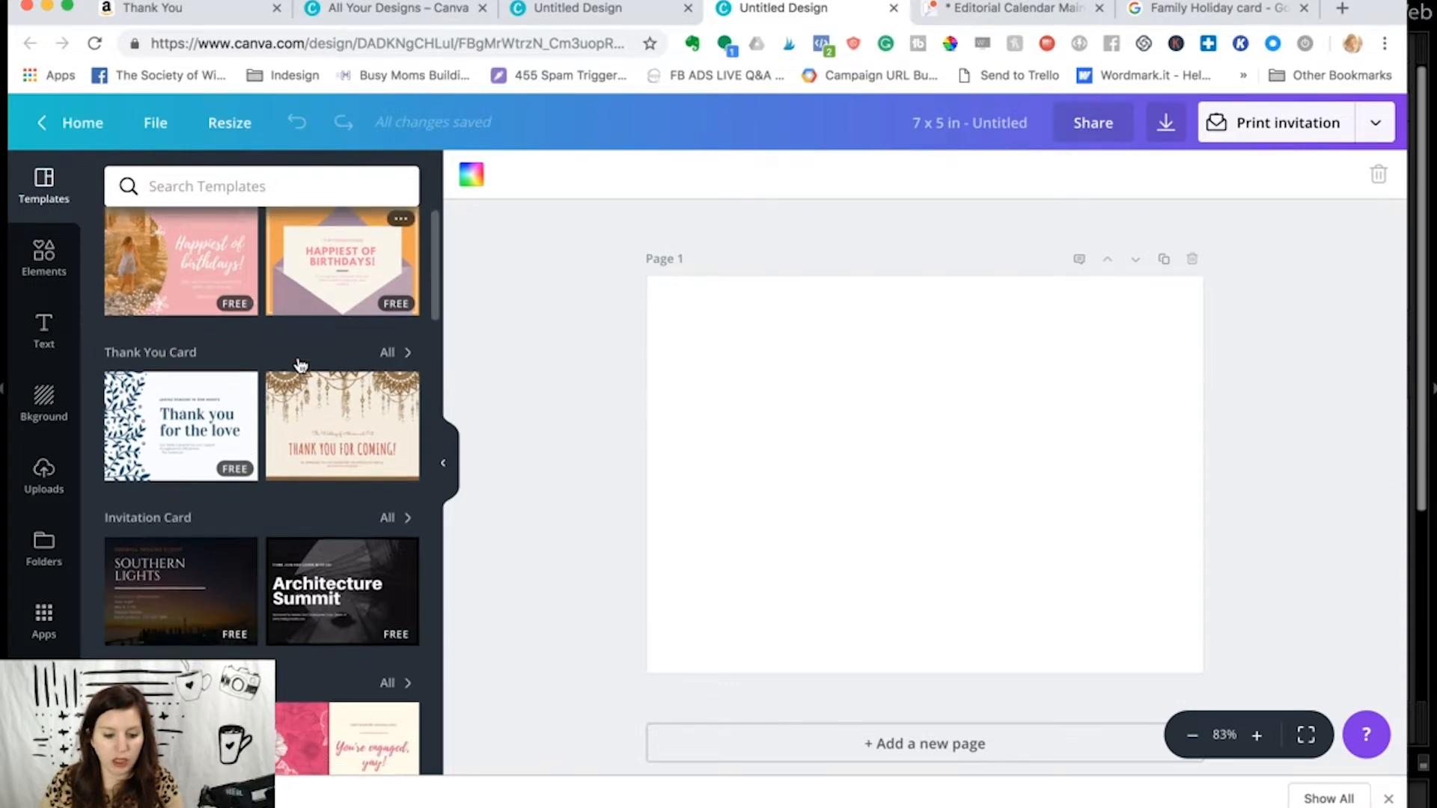
scroll(300, 364, down, 15)
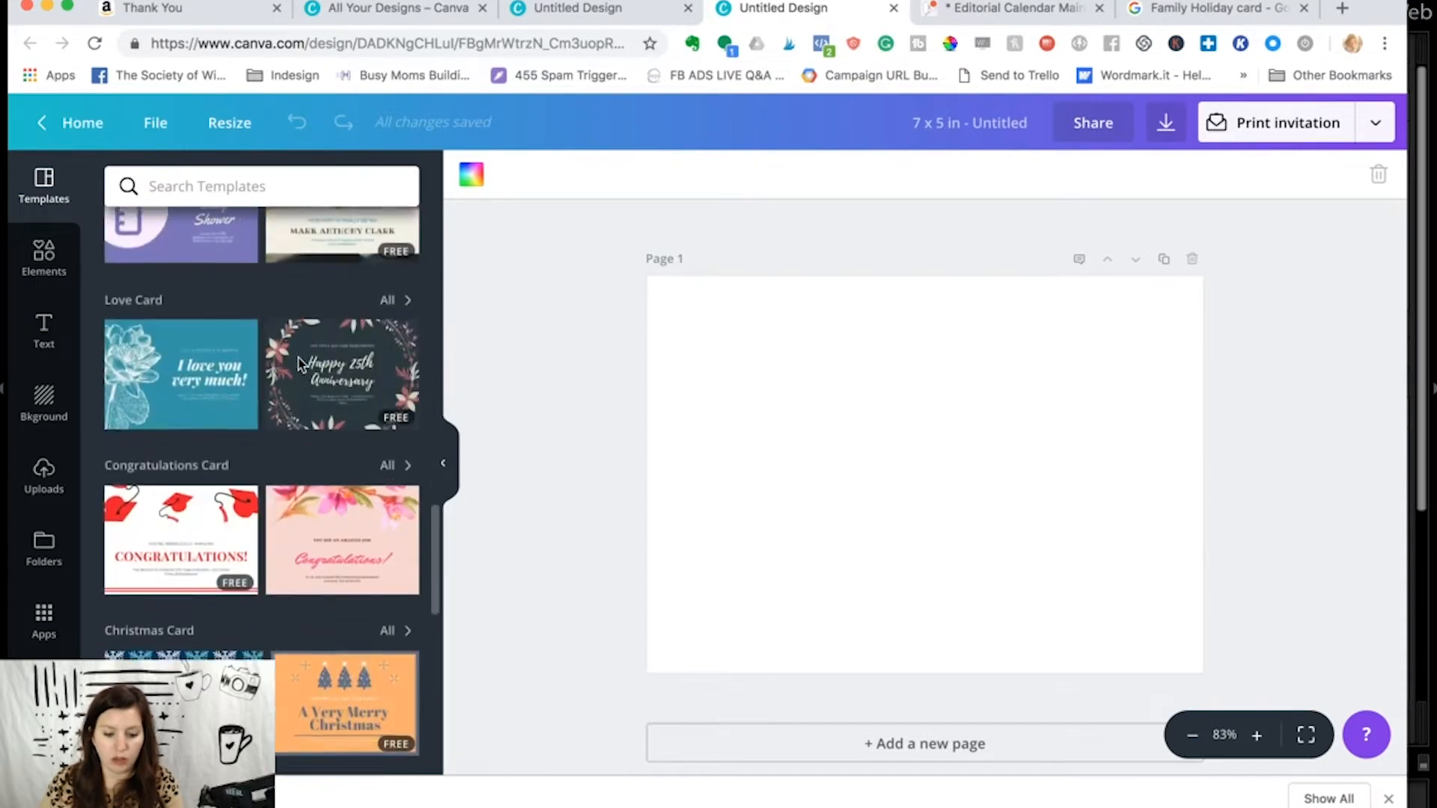
scroll(299, 364, down, 1)
scroll(285, 329, up, 15)
click(231, 188)
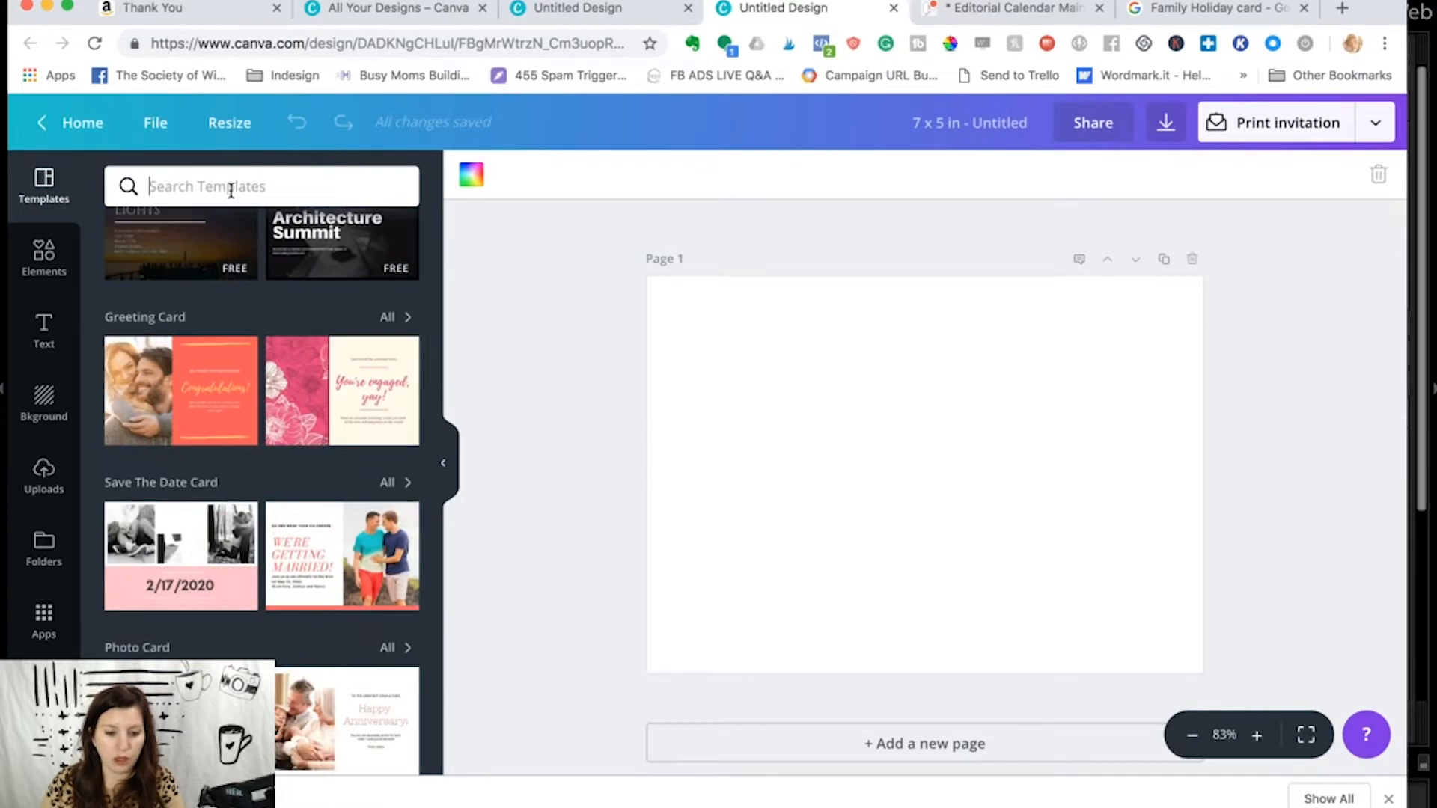
text(chri)
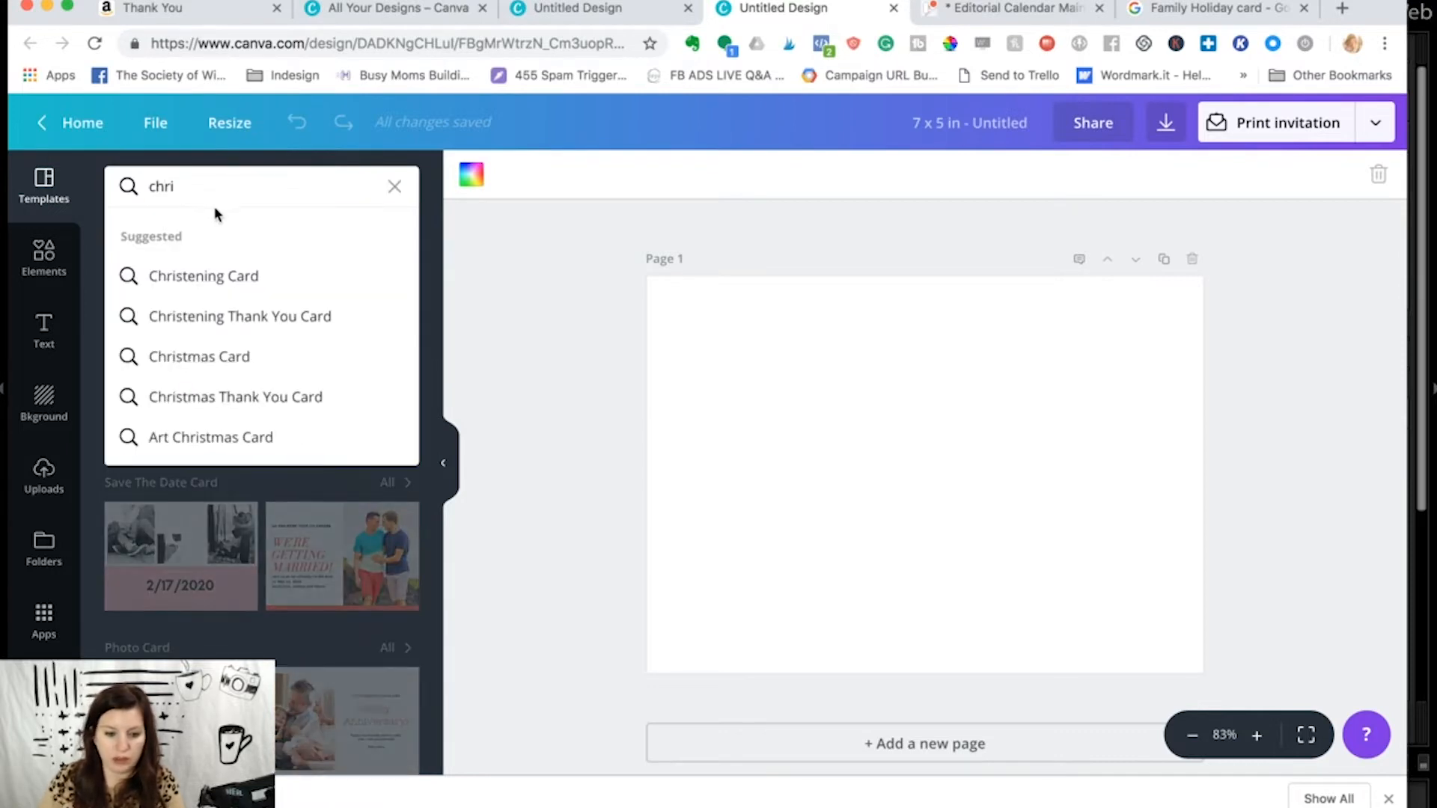
click(247, 358)
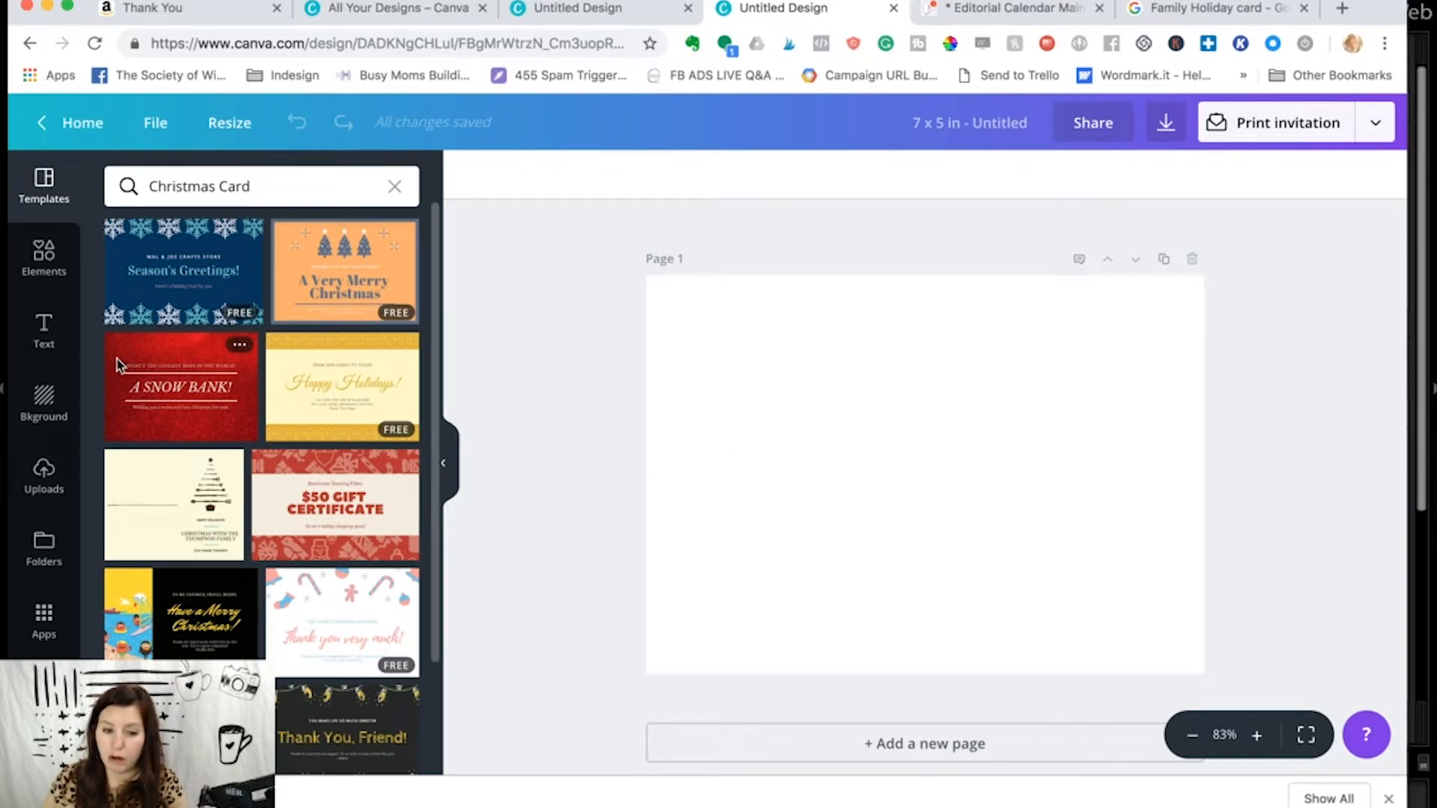
- Insert a grid of three stacked photo frames and narrow it to a column near the card's right edge
click(46, 267)
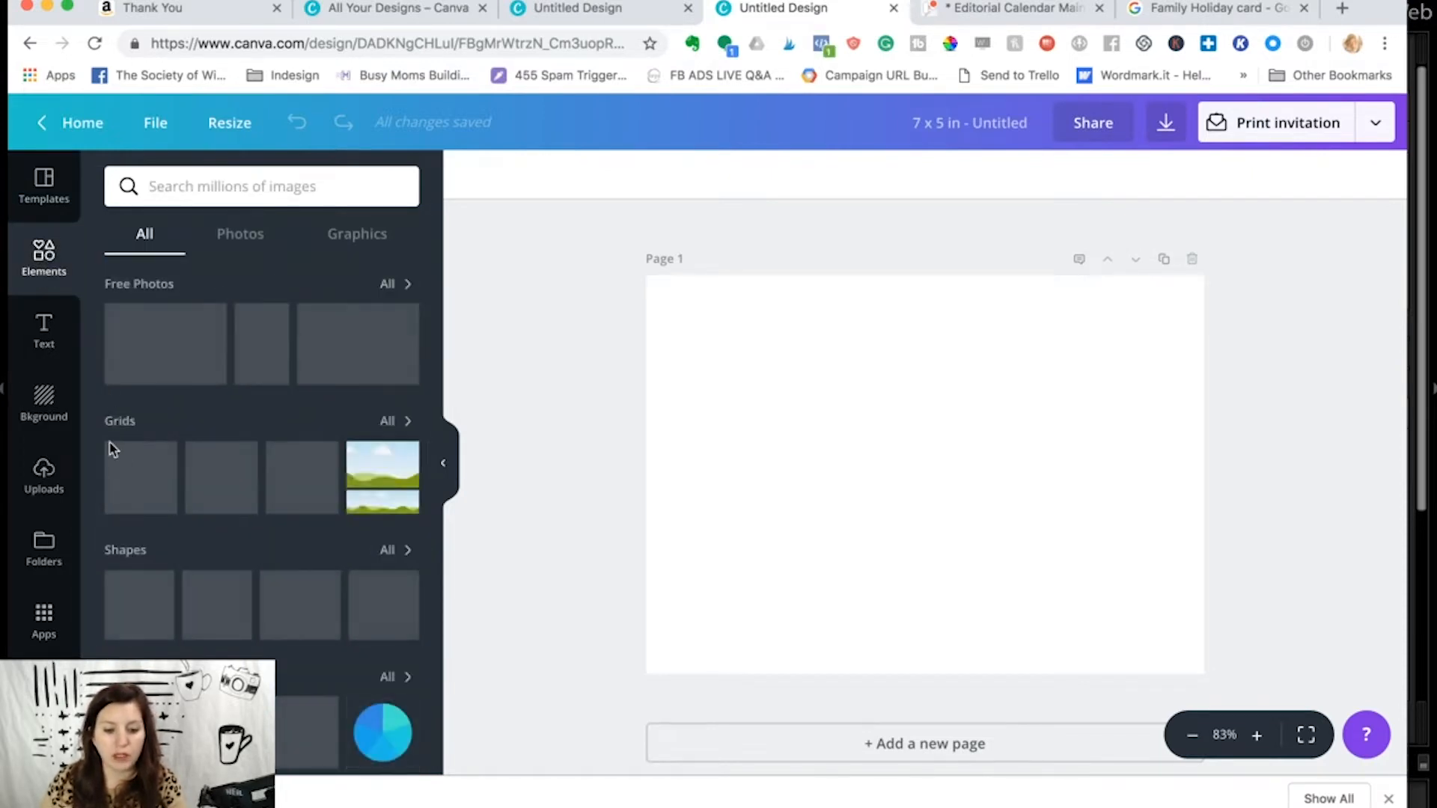
click(388, 422)
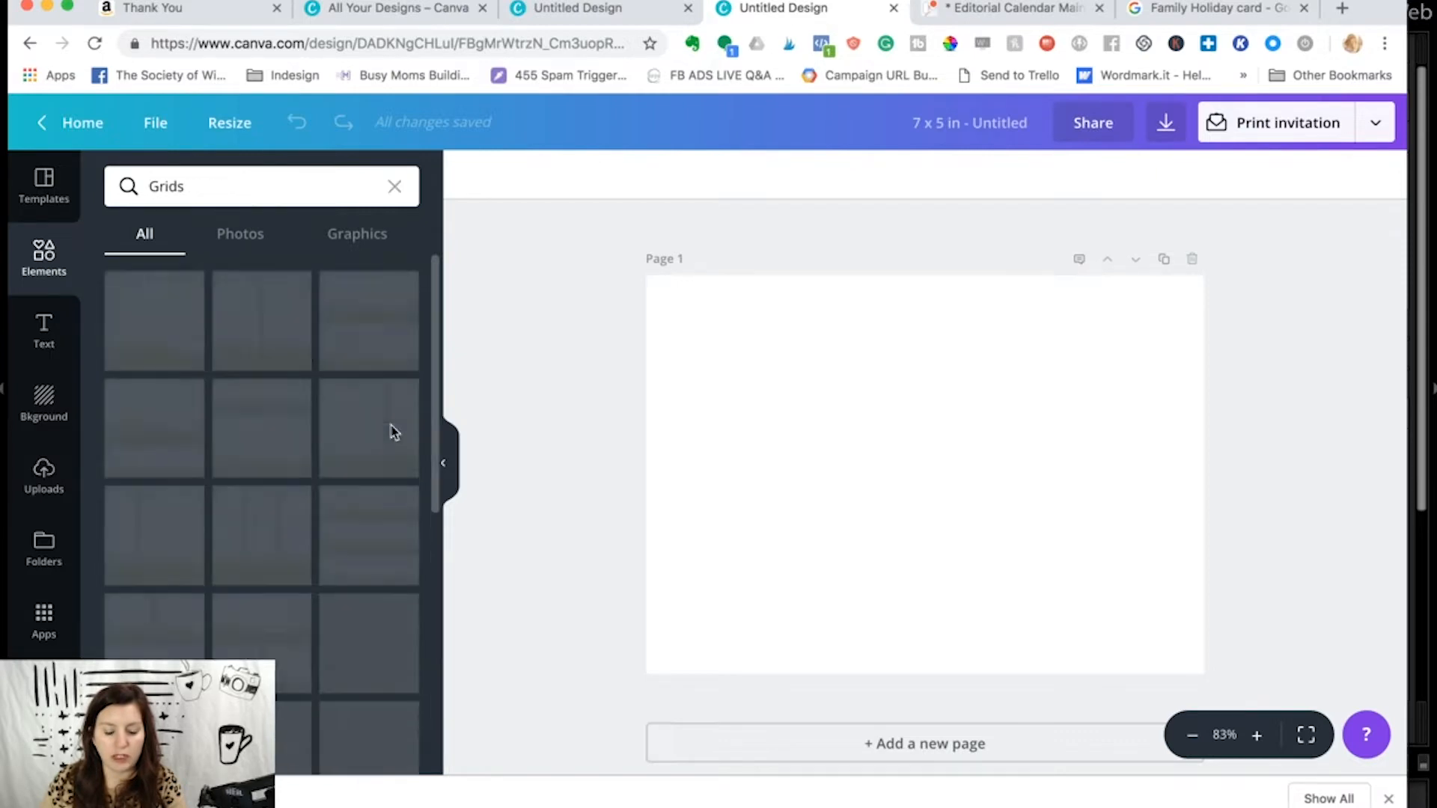
click(380, 536)
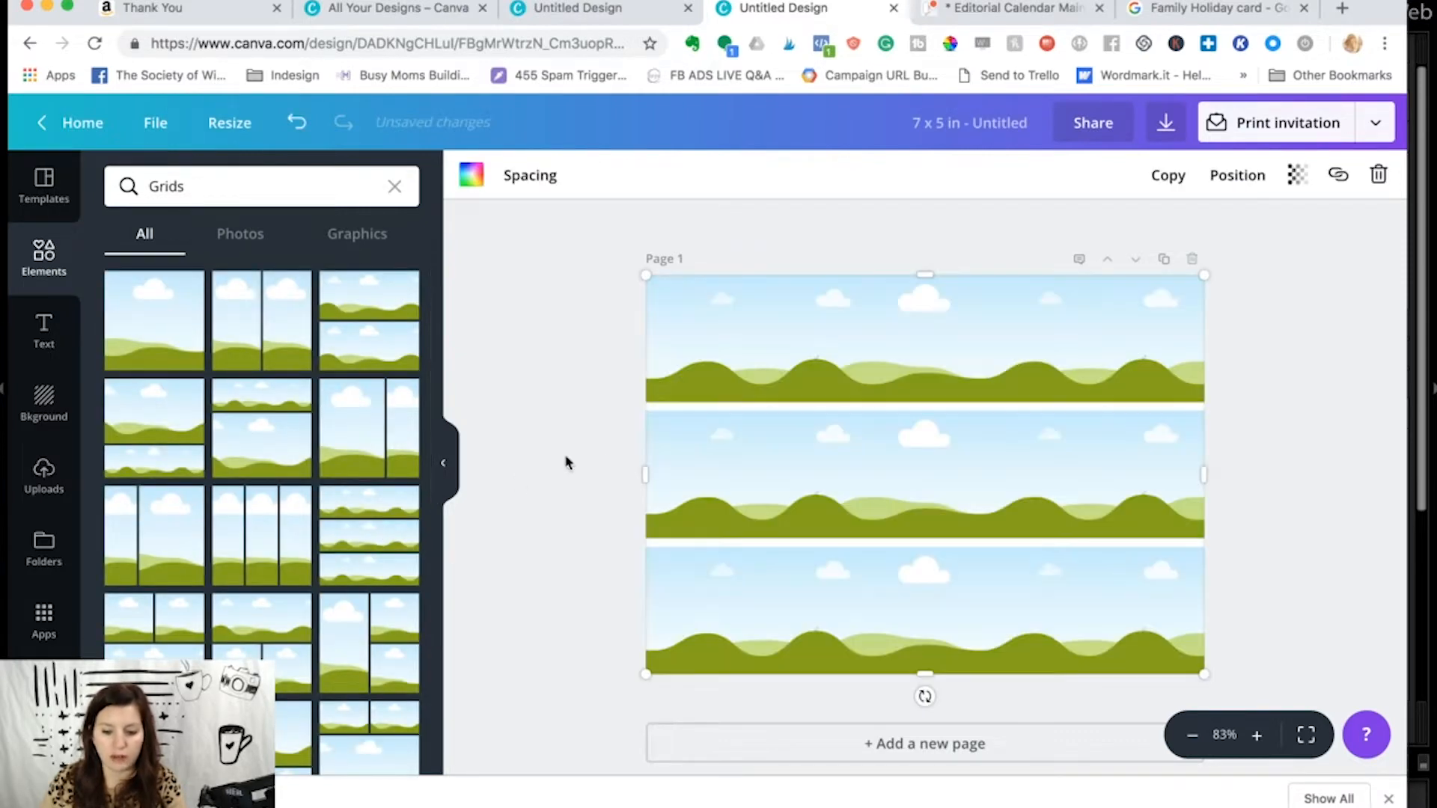
drag(644, 474, 971, 474)
drag(1205, 472, 1094, 474)
click(821, 474)
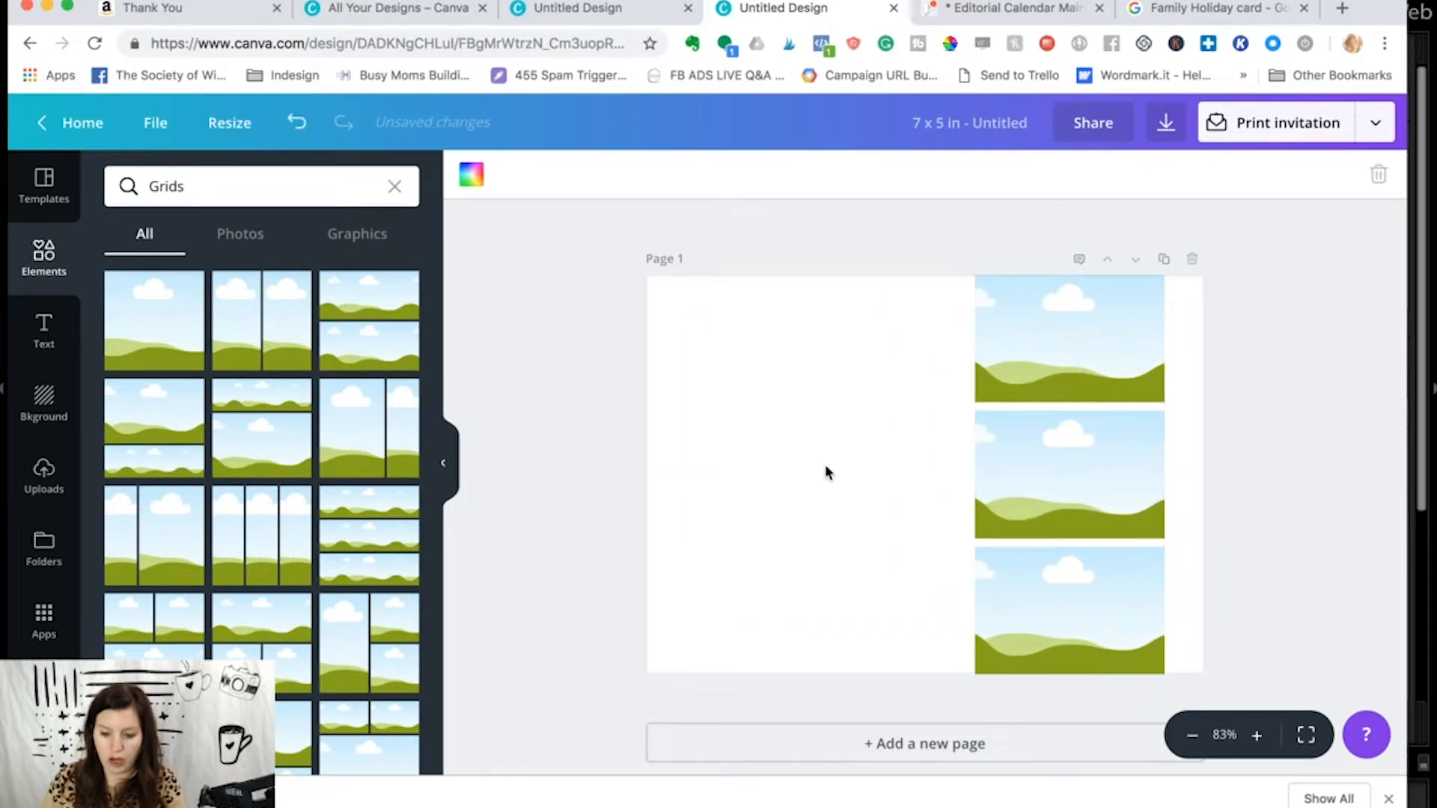
- Replace the grid search with an elements search for "Christmas" and look through the graphics
click(235, 187)
double_click(234, 186)
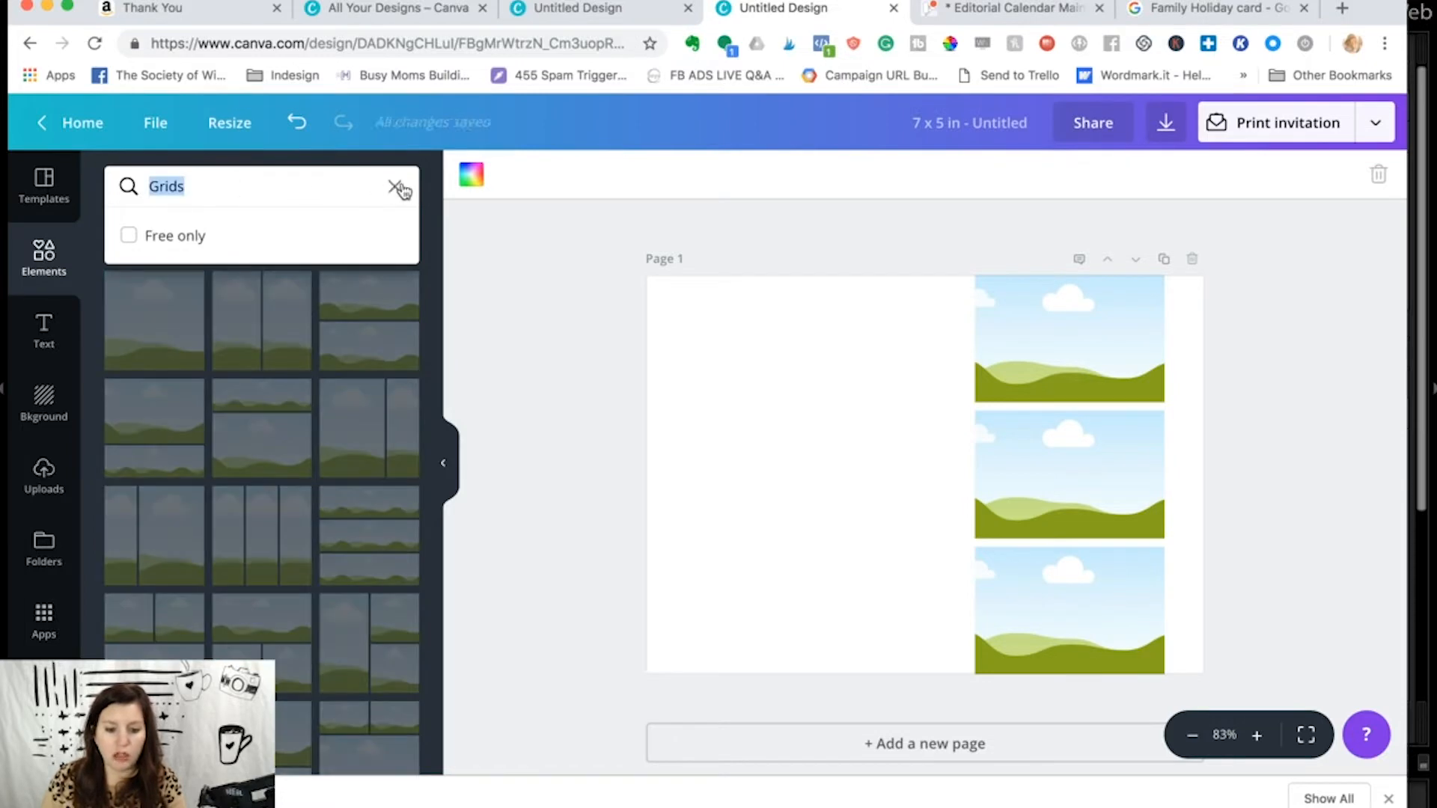
click(396, 186)
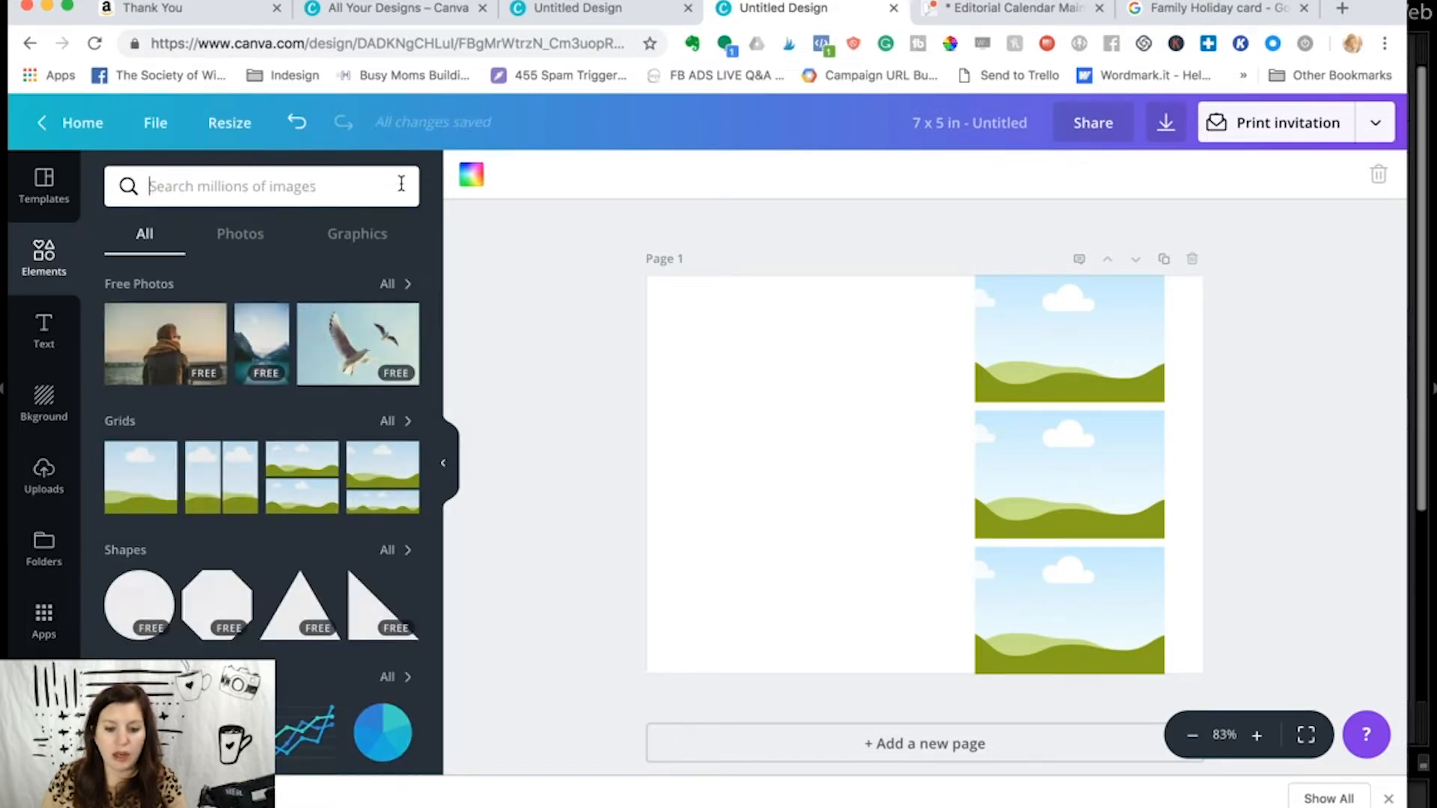
click(311, 185)
text(Chris)
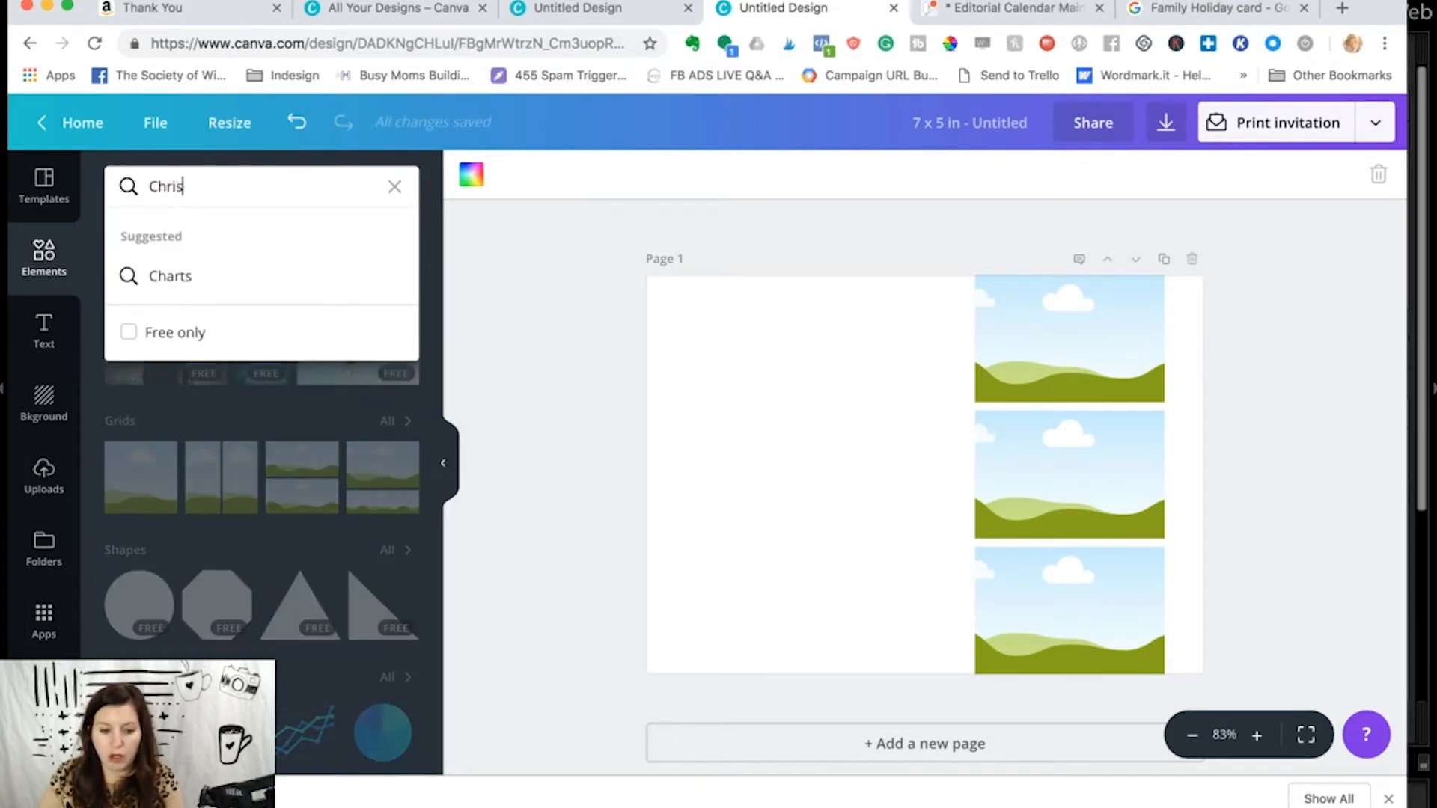
text(tmas)
key(Return)
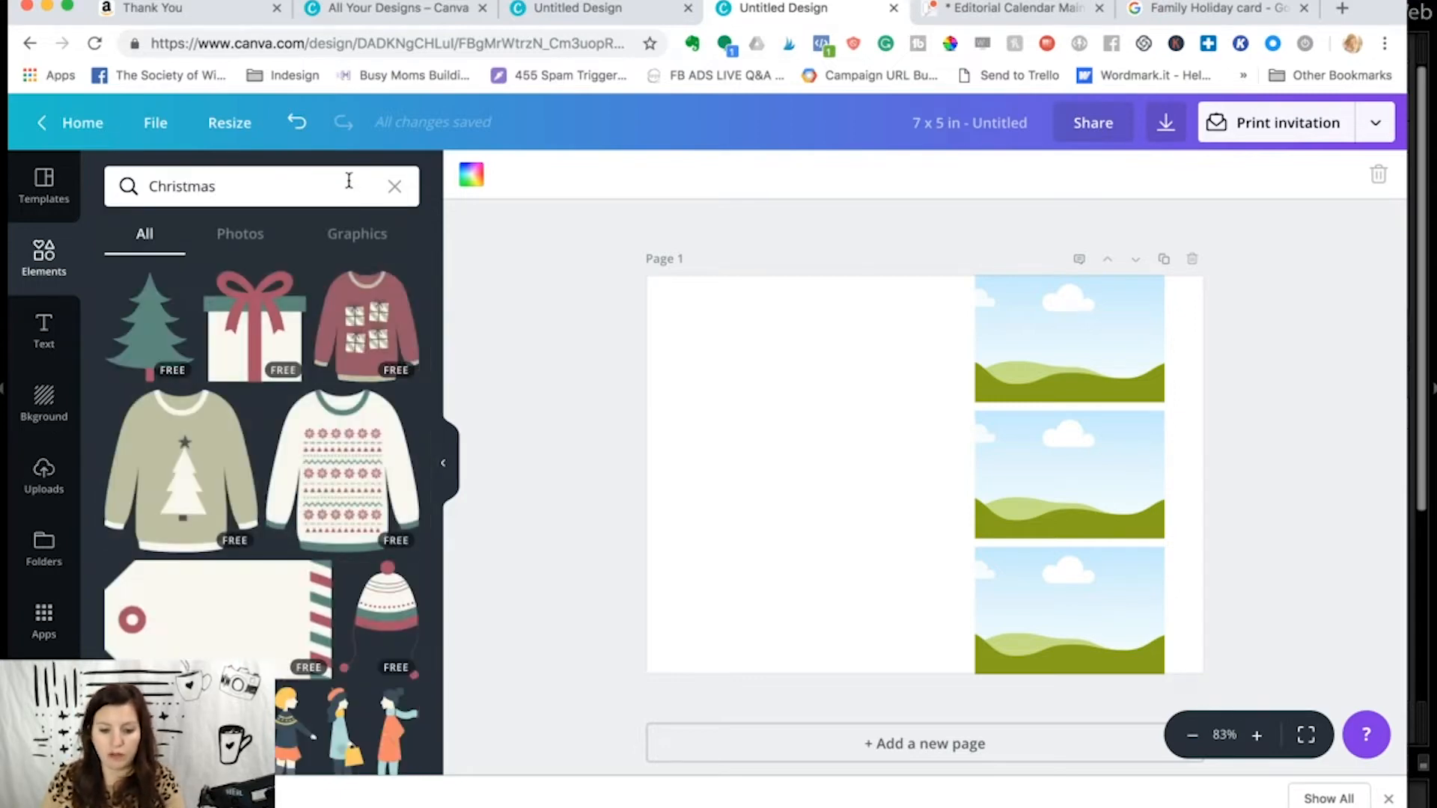
scroll(300, 330, down, 10)
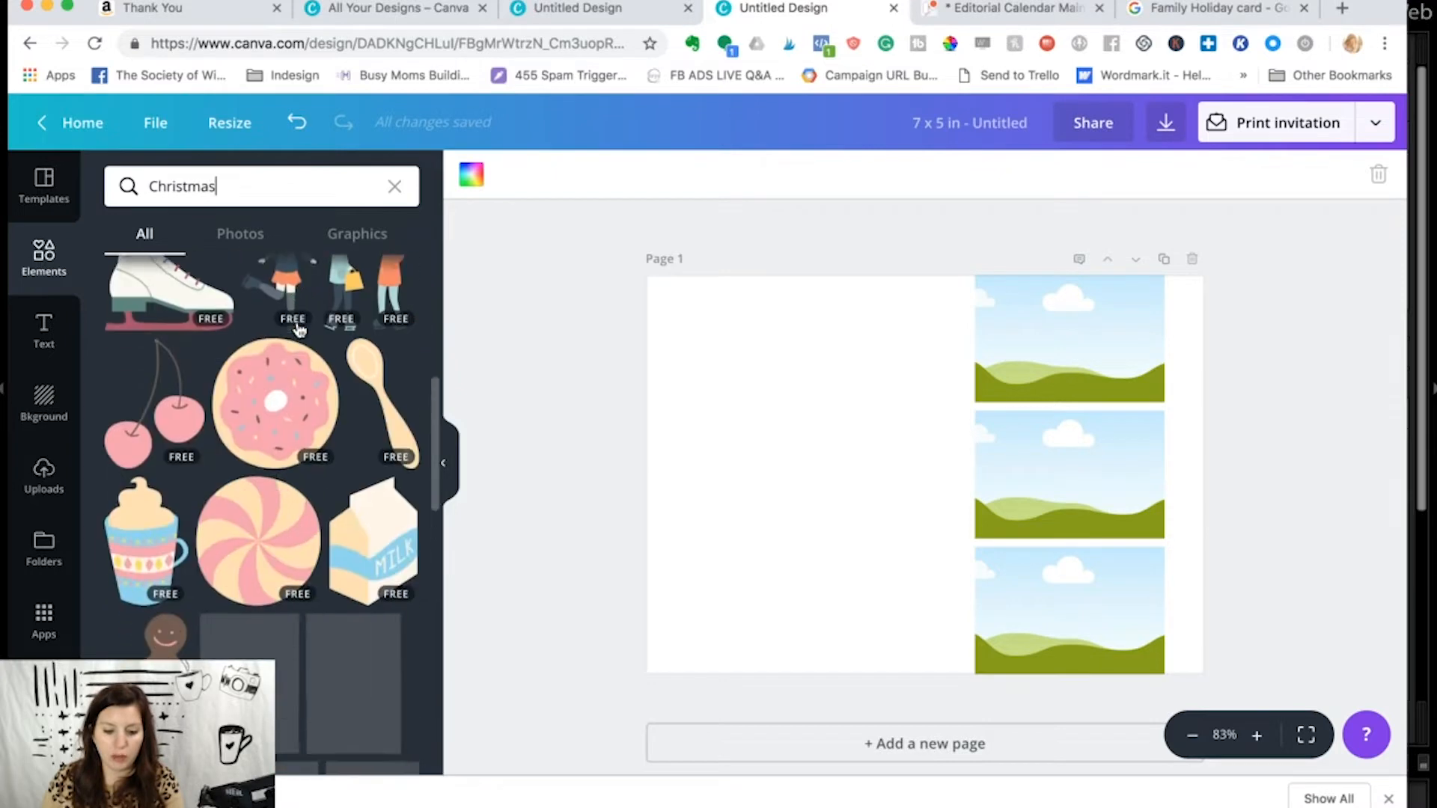
- Search the elements for "Holiday" and look through the graphics
double_click(267, 192)
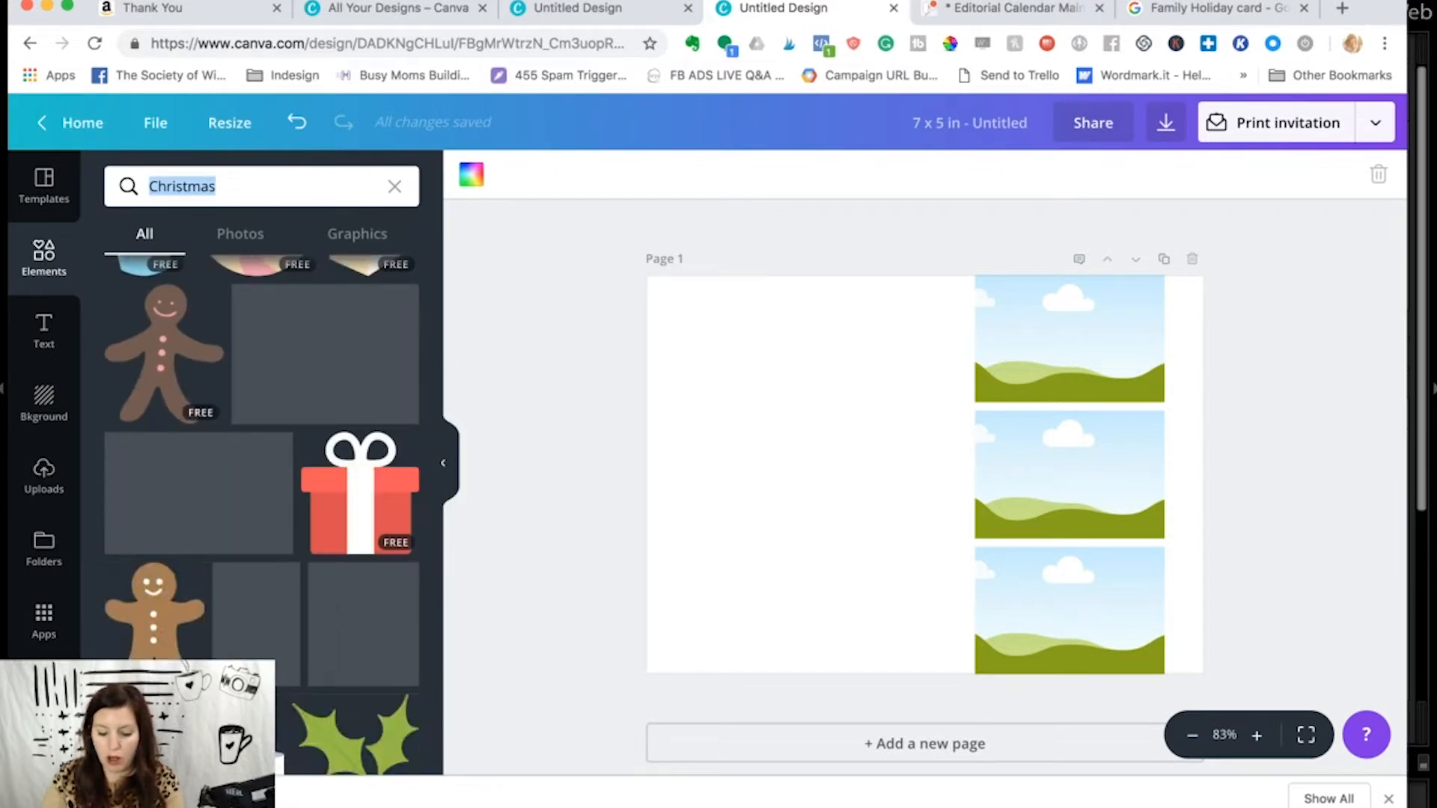
text(Holiday)
key(Return)
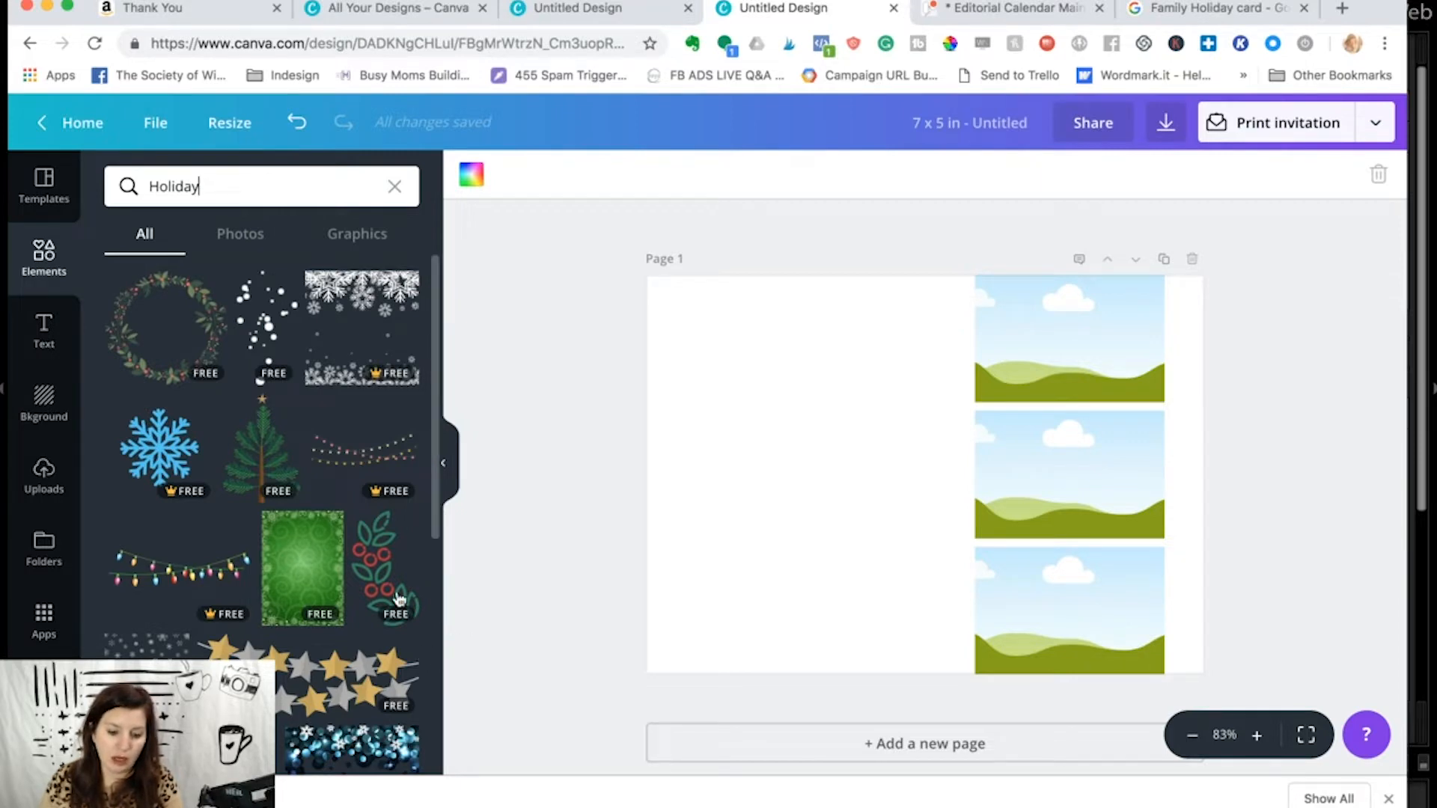
scroll(369, 576, down, 10)
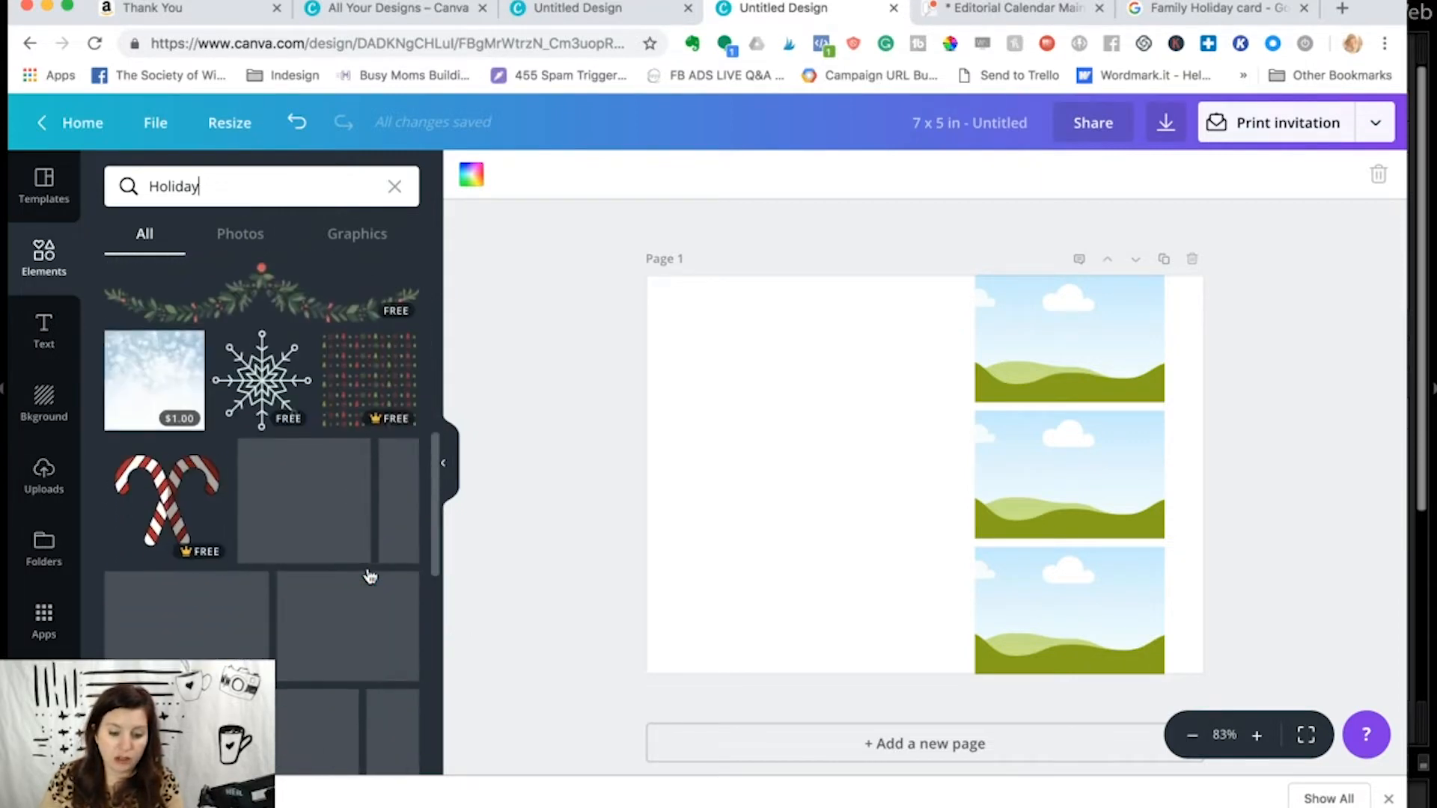
scroll(369, 576, up, 10)
click(239, 182)
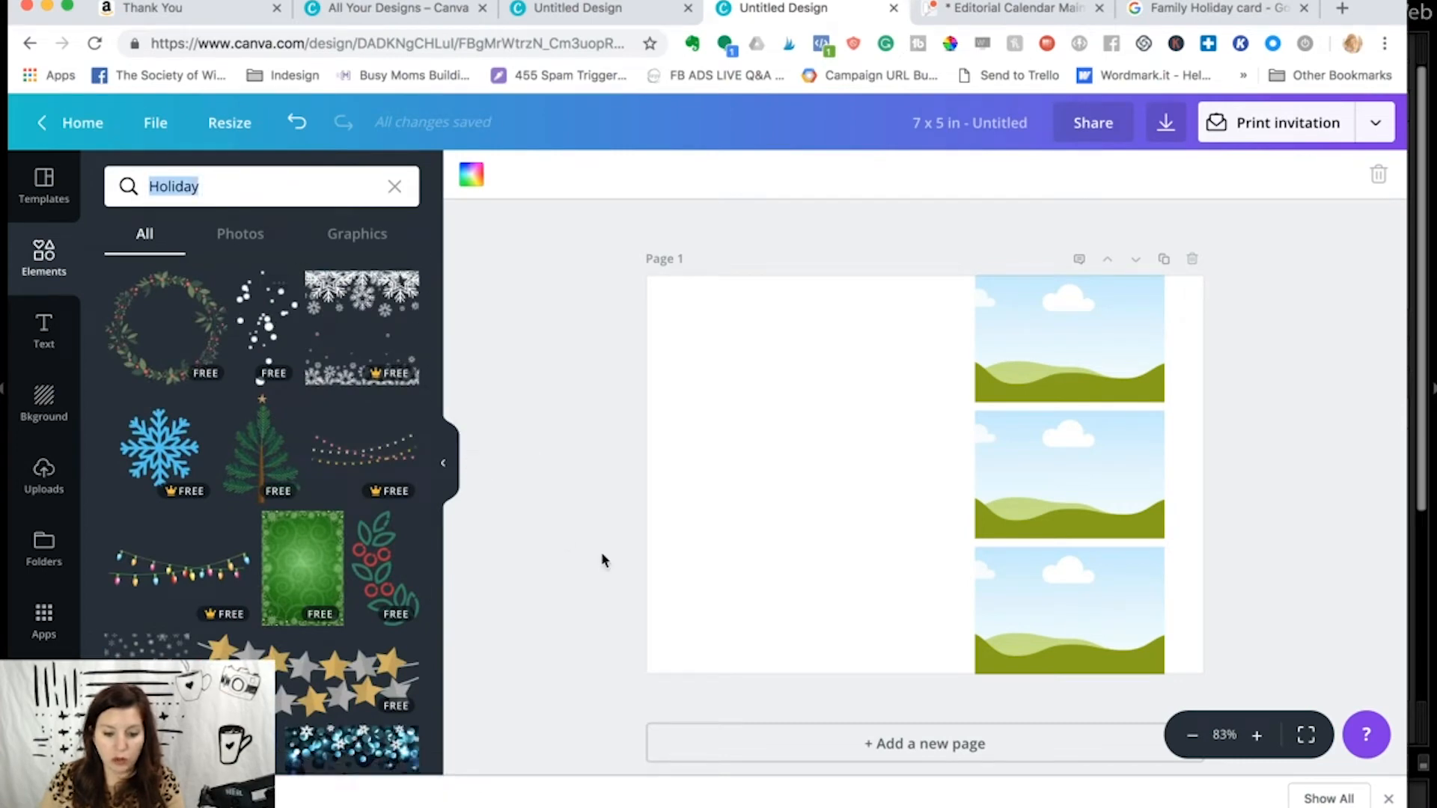
- Try the grey snowflake pattern from the Holiday results on the card and delete it
scroll(321, 581, down, 5)
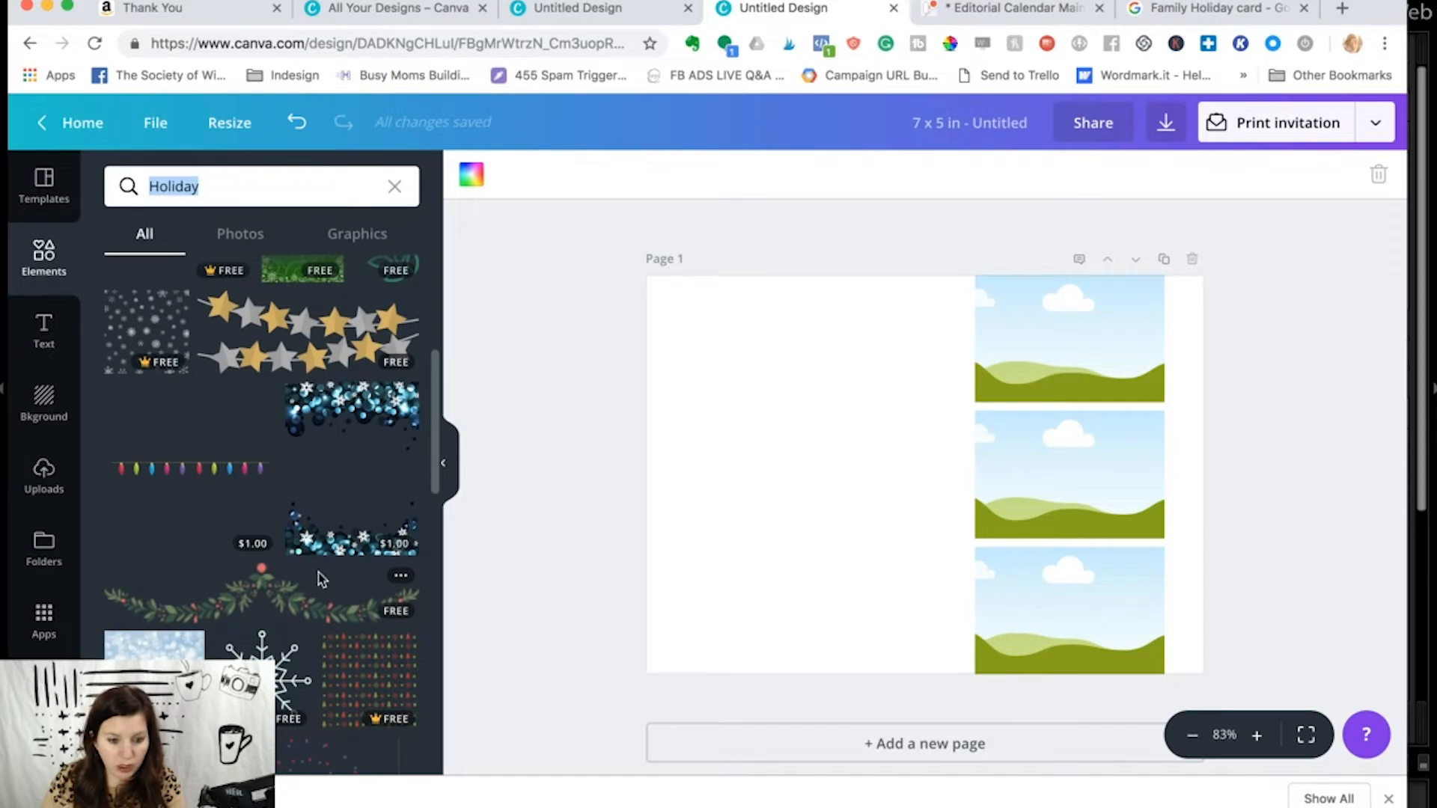
click(151, 321)
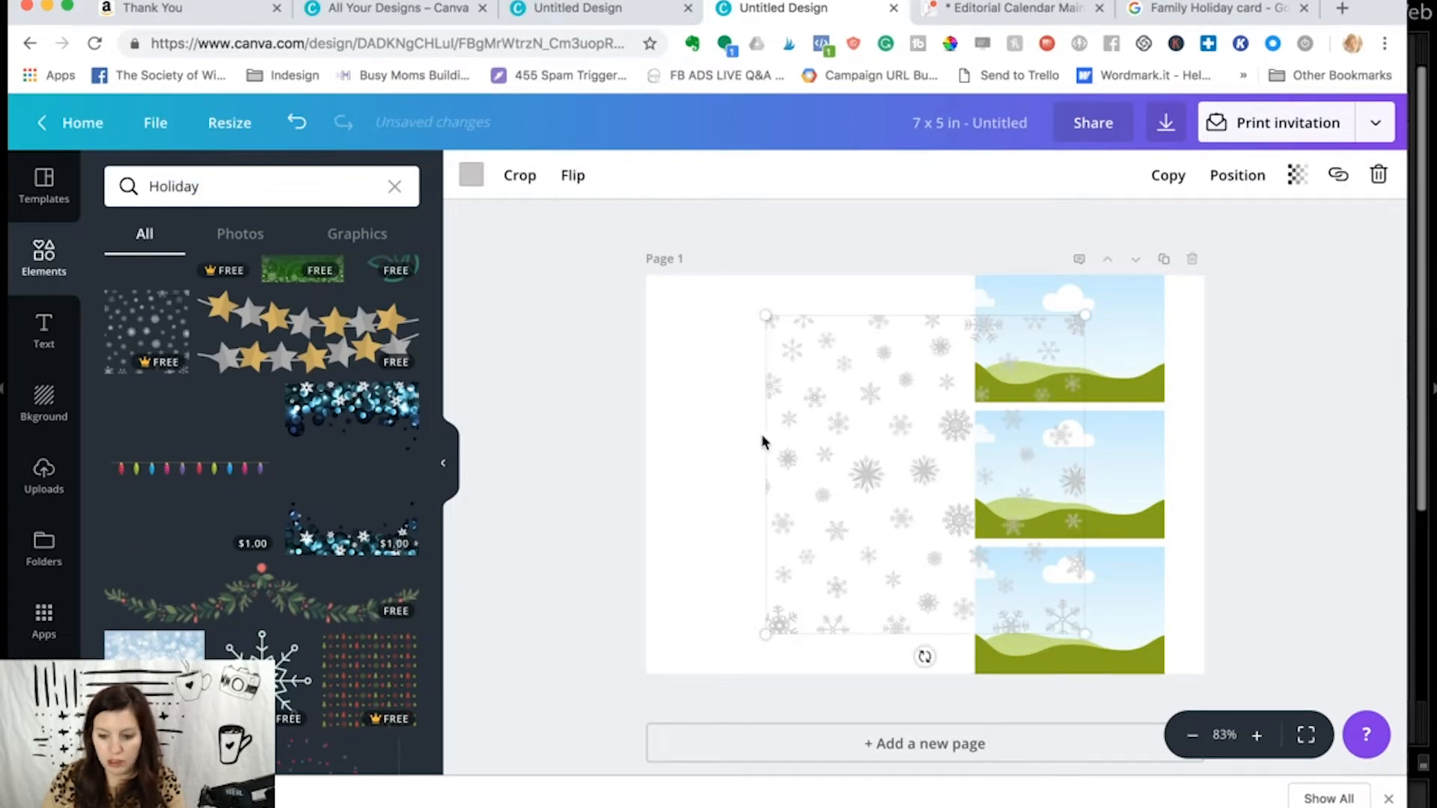
key(Delete)
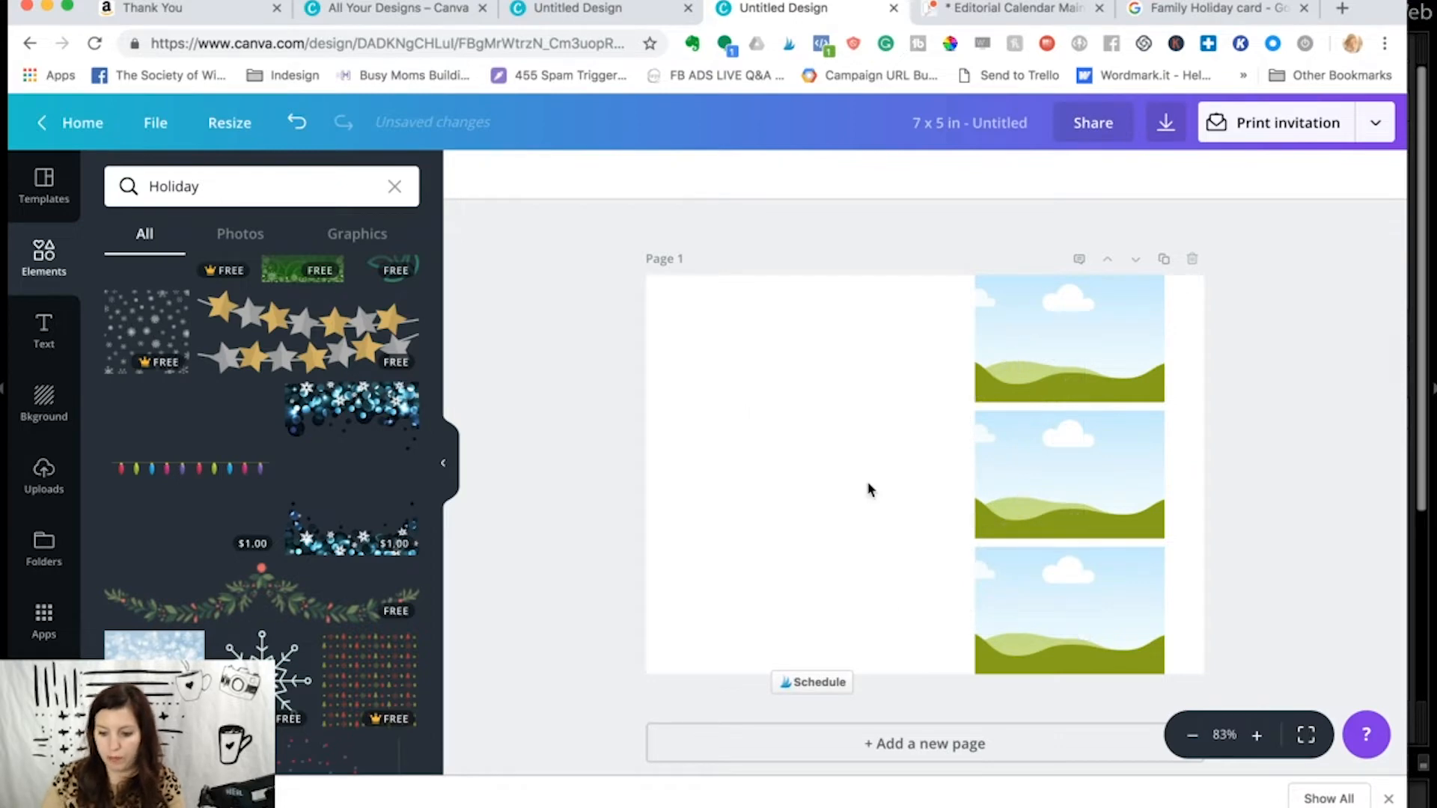
- Search the elements for "snow" graphics and add the wide band of white snow dots to the card
click(212, 186)
double_click(212, 186)
text(snow)
key(Return)
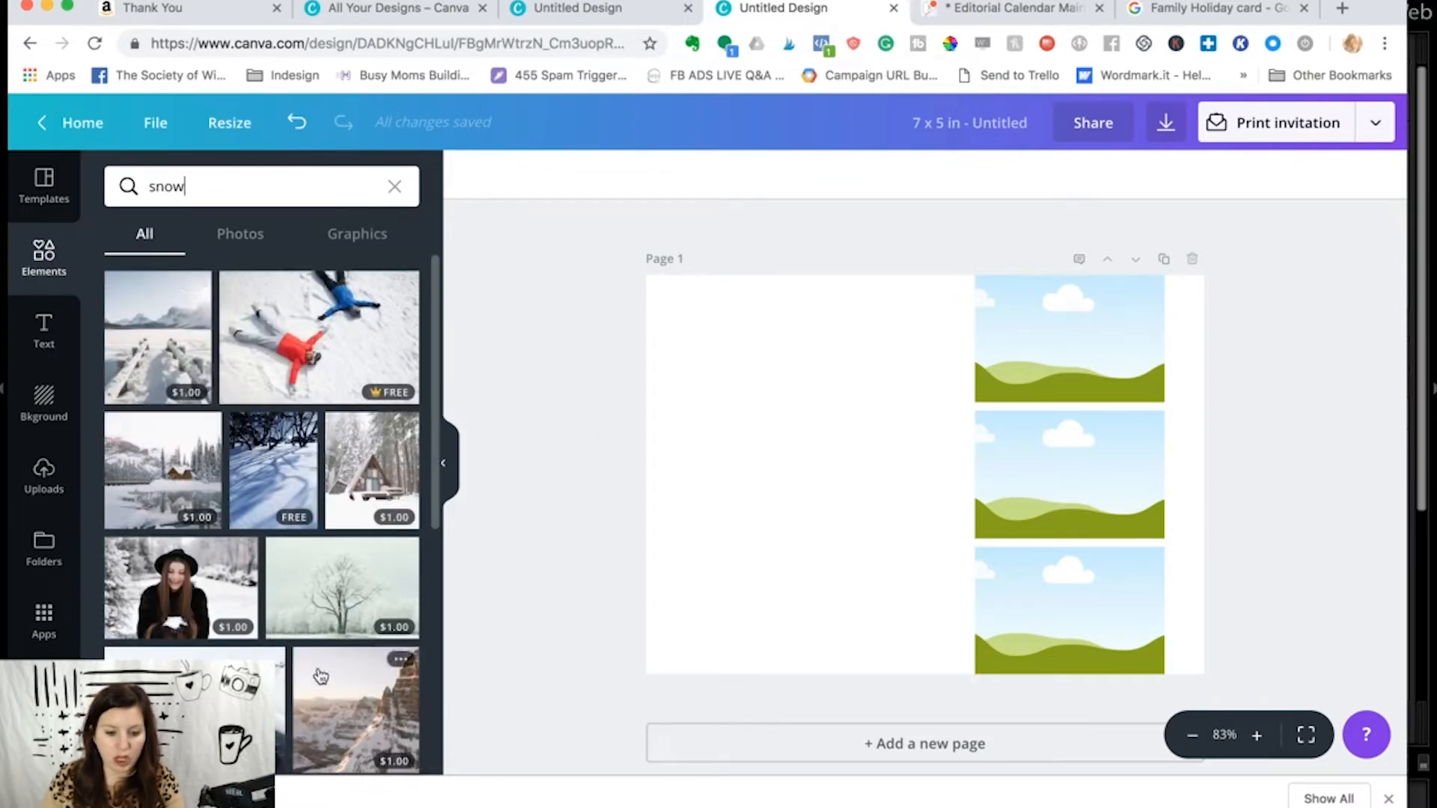
click(351, 238)
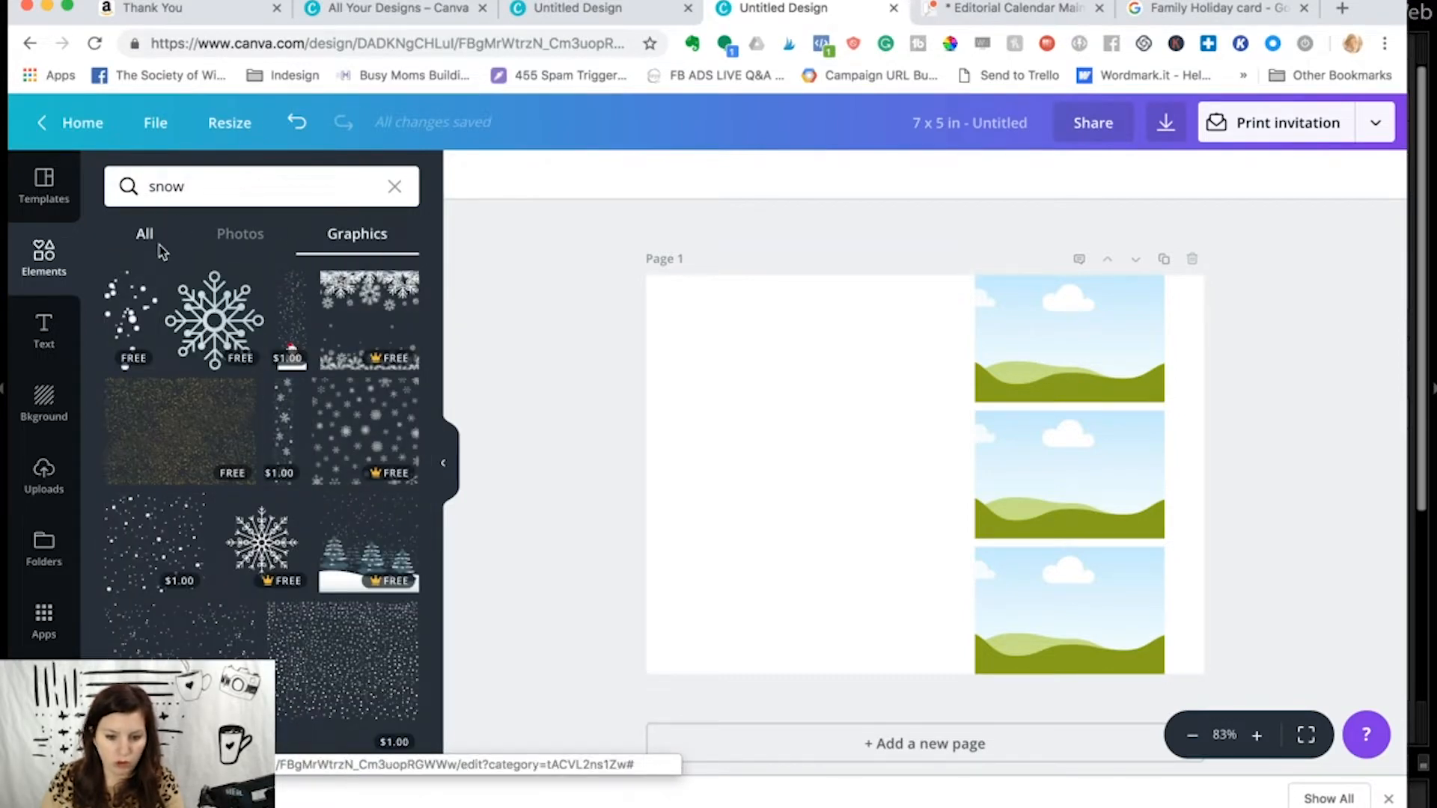
scroll(303, 363, down, 3)
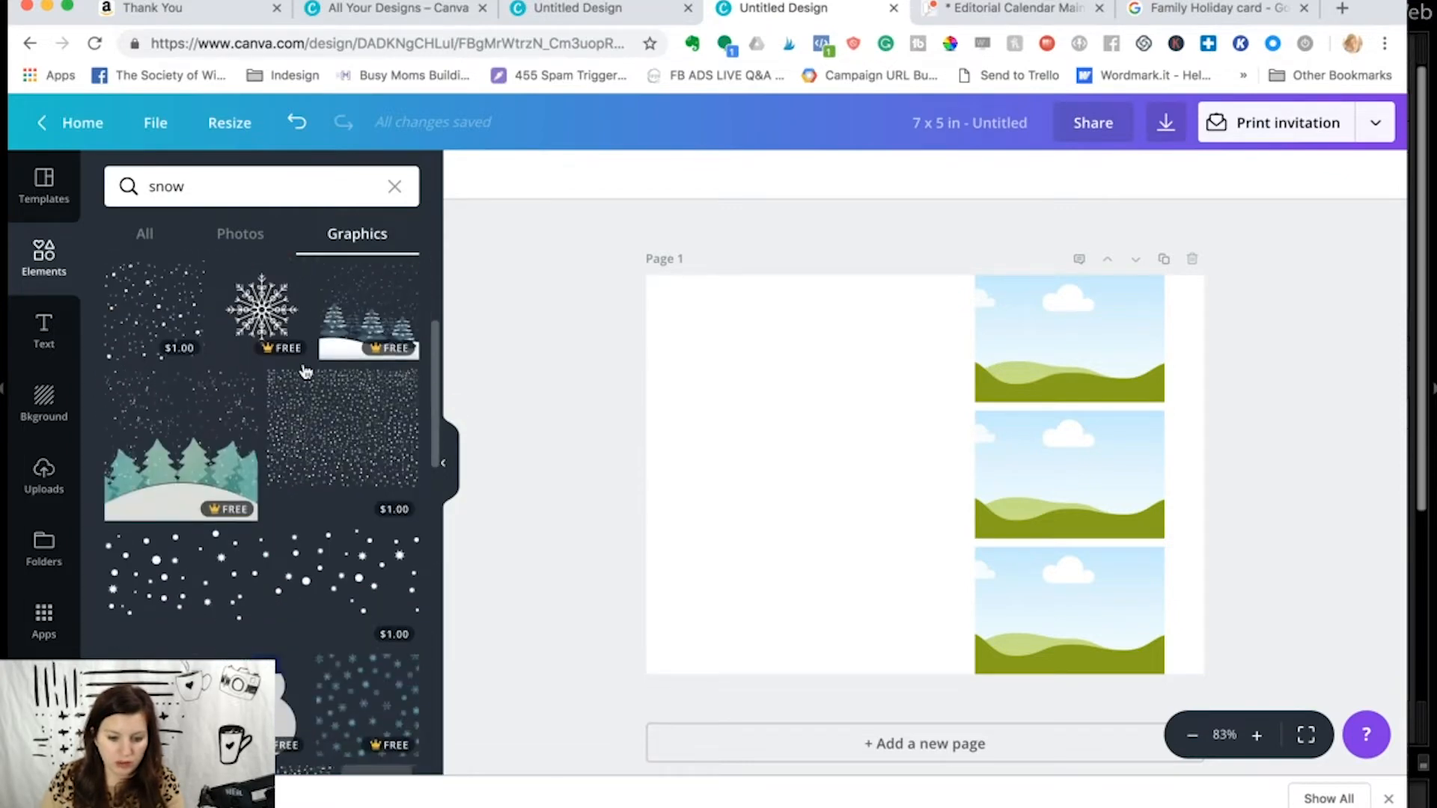
scroll(303, 370, down, 3)
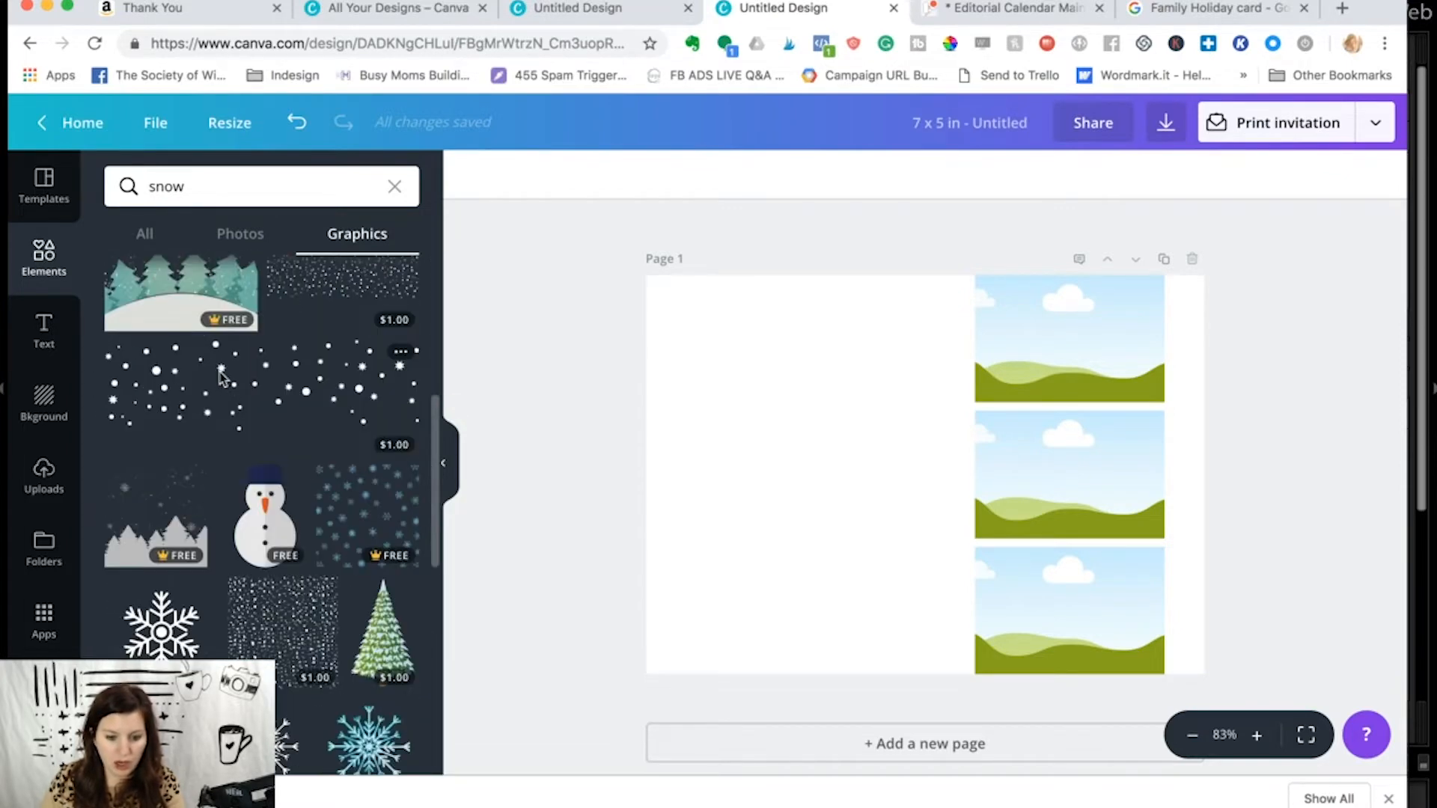
click(221, 376)
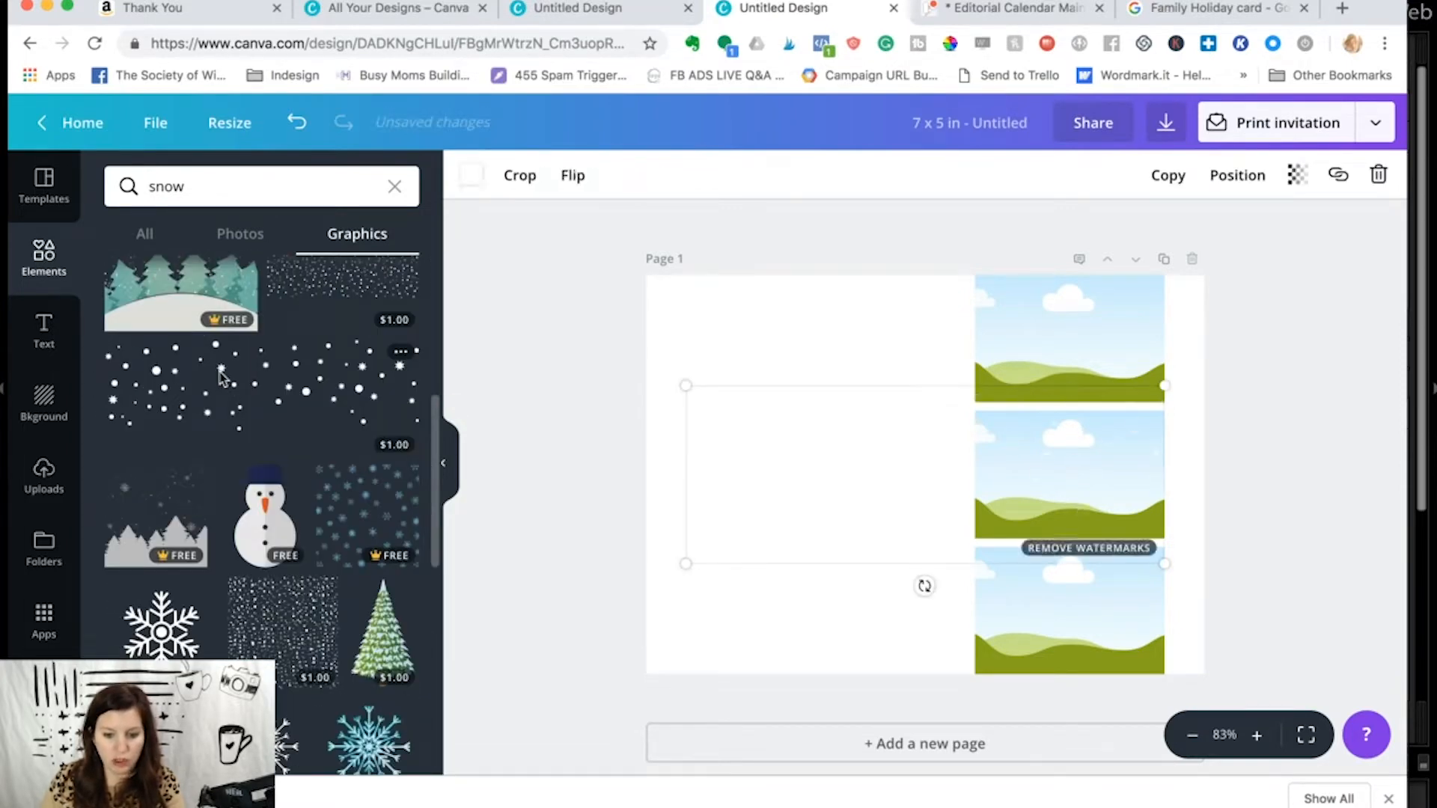
- Recolor the white snow graphic with the pale grey-green brand color #cdd7d3
click(471, 177)
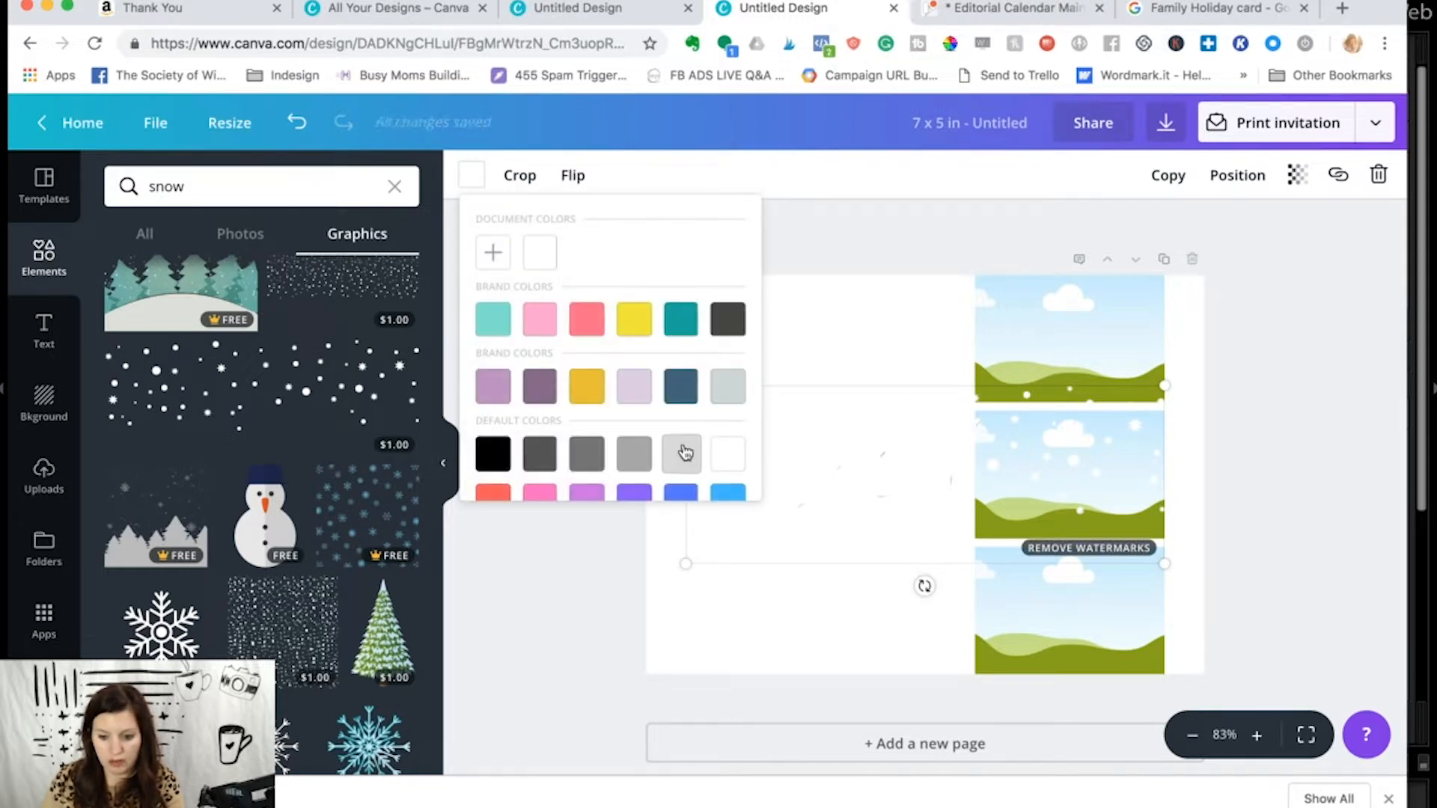
click(680, 452)
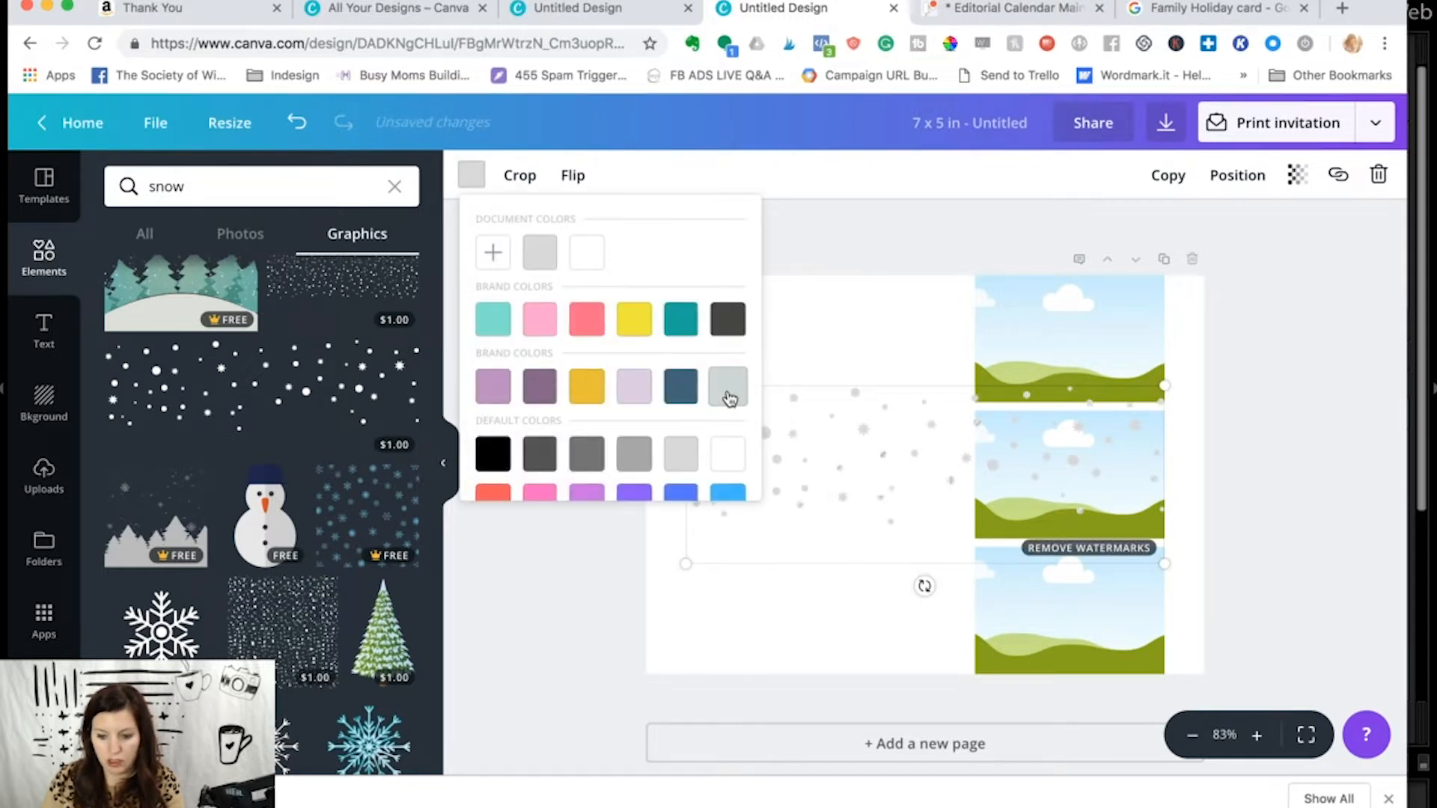
click(865, 414)
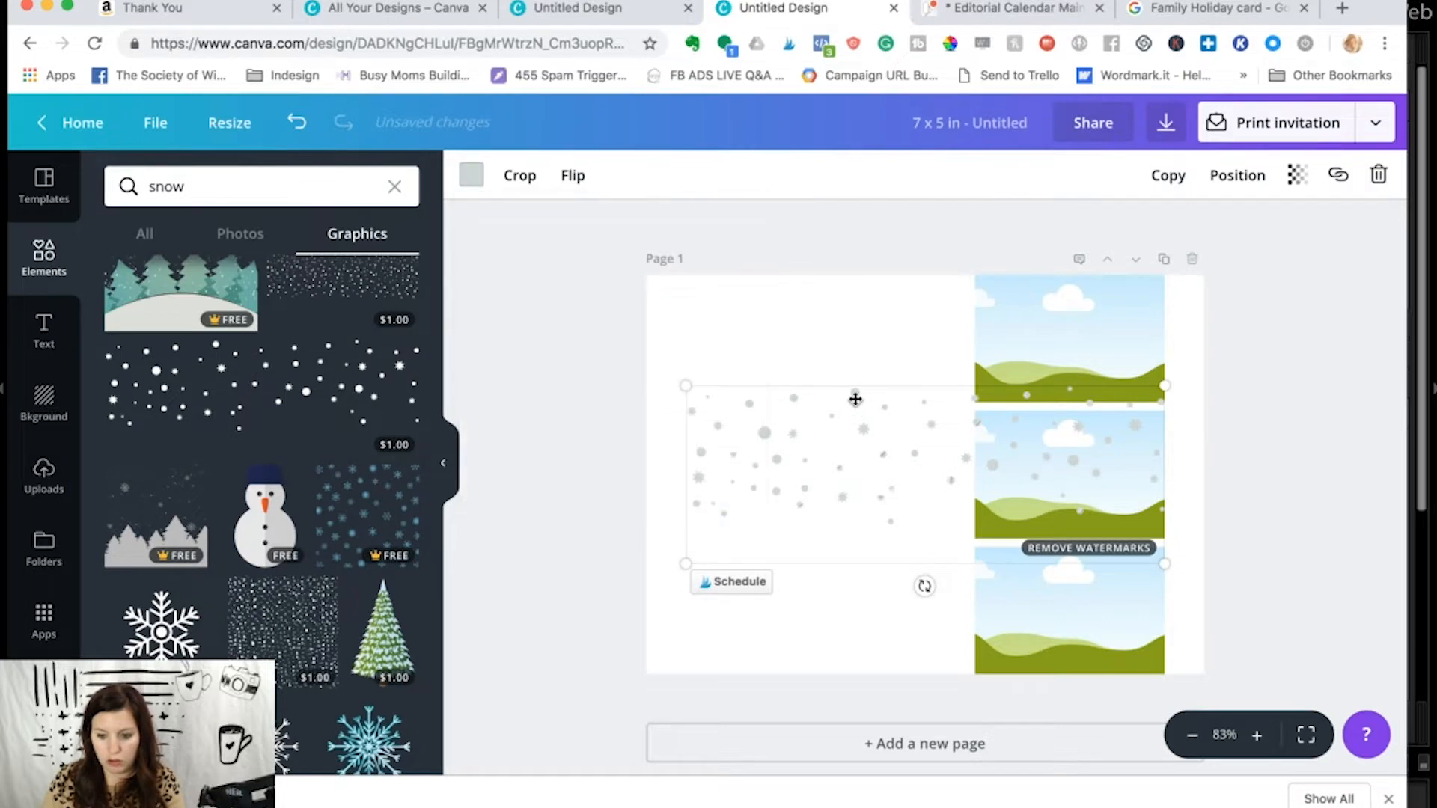
- Shift the snow graphic to a slightly bluer custom color and move it to the card's upper-left corner
click(471, 175)
click(491, 246)
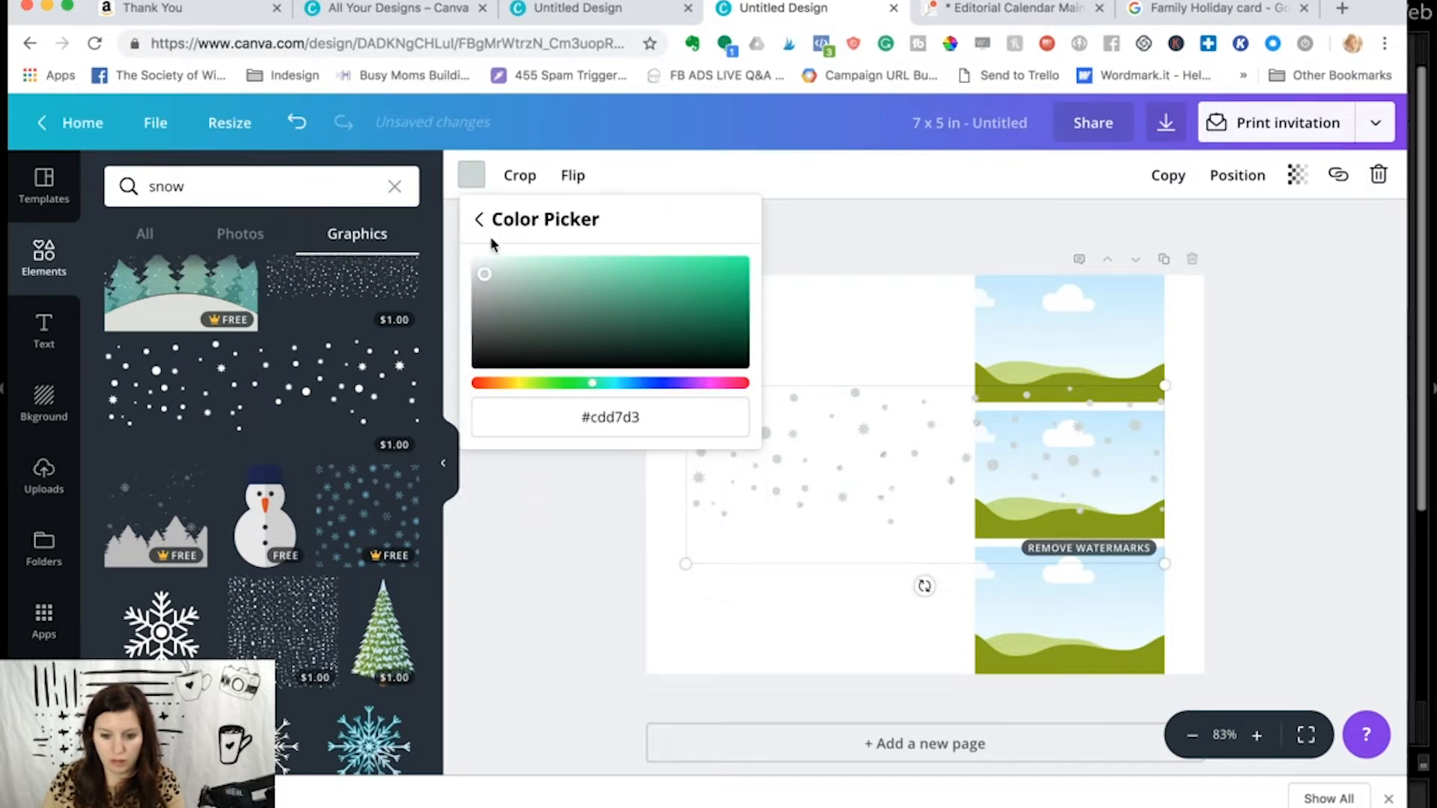
drag(592, 382, 612, 387)
drag(485, 274, 490, 274)
click(591, 463)
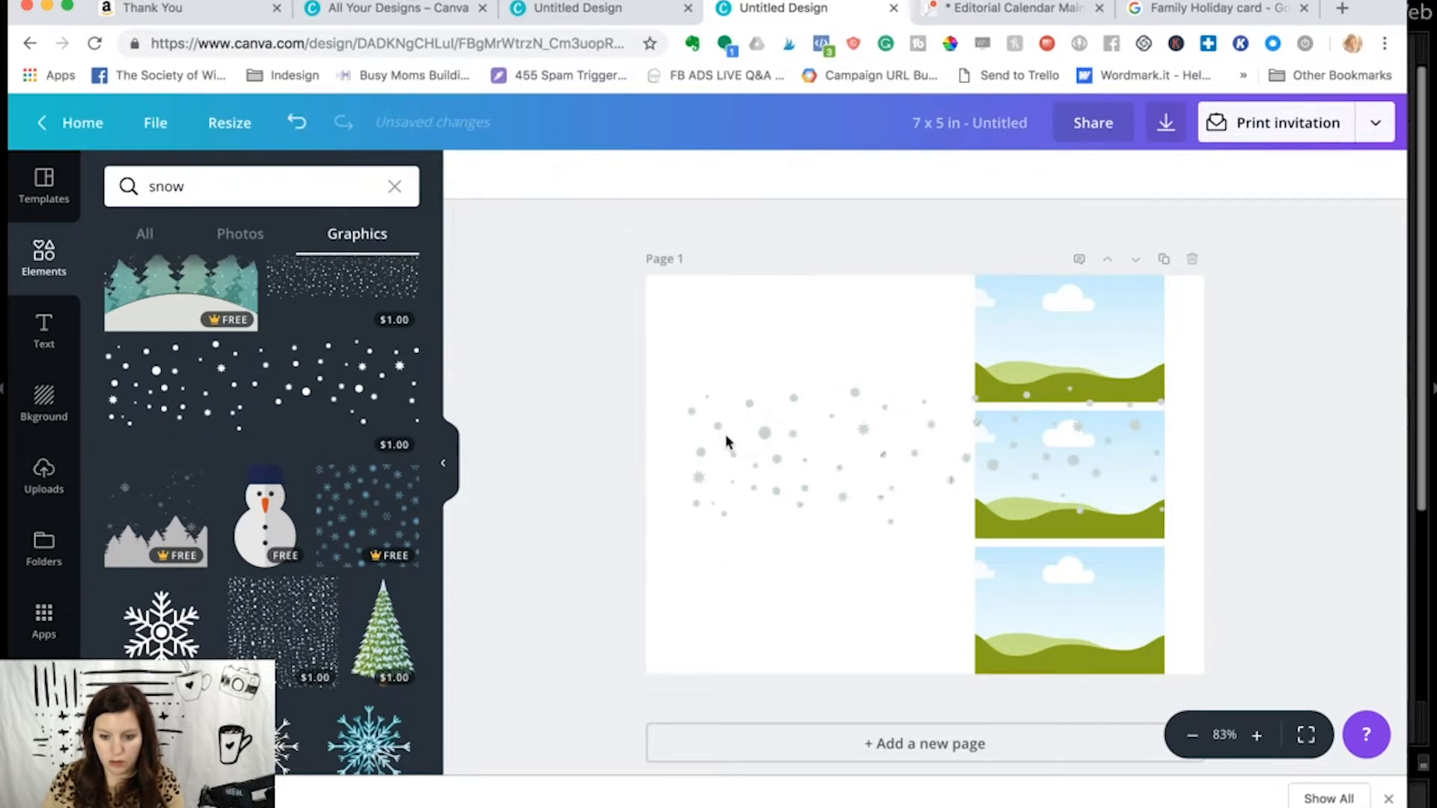
drag(763, 430, 722, 324)
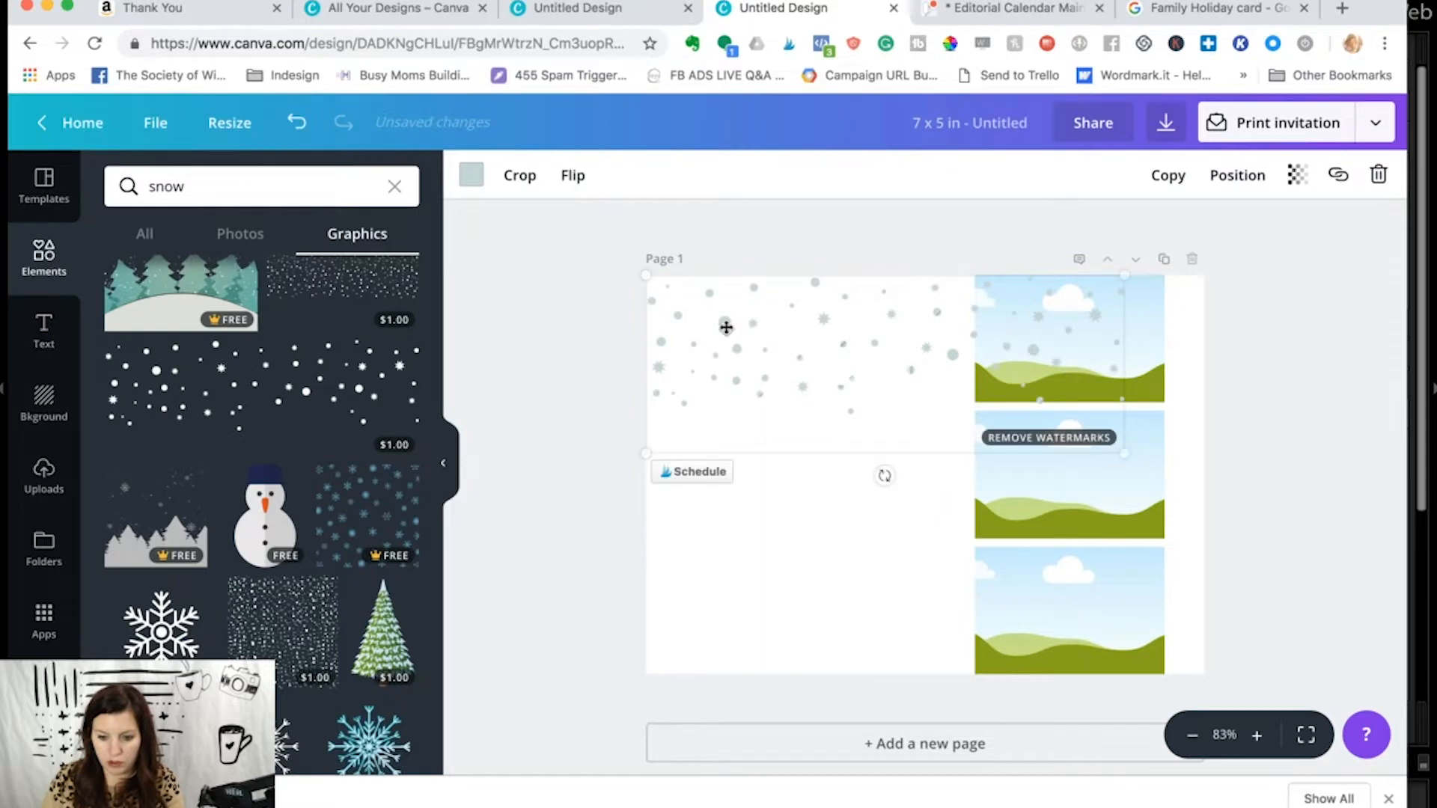
- Enlarge the snow graphic to span the card's full width and send it behind the three photo frames
drag(1121, 453, 1214, 486)
click(1254, 185)
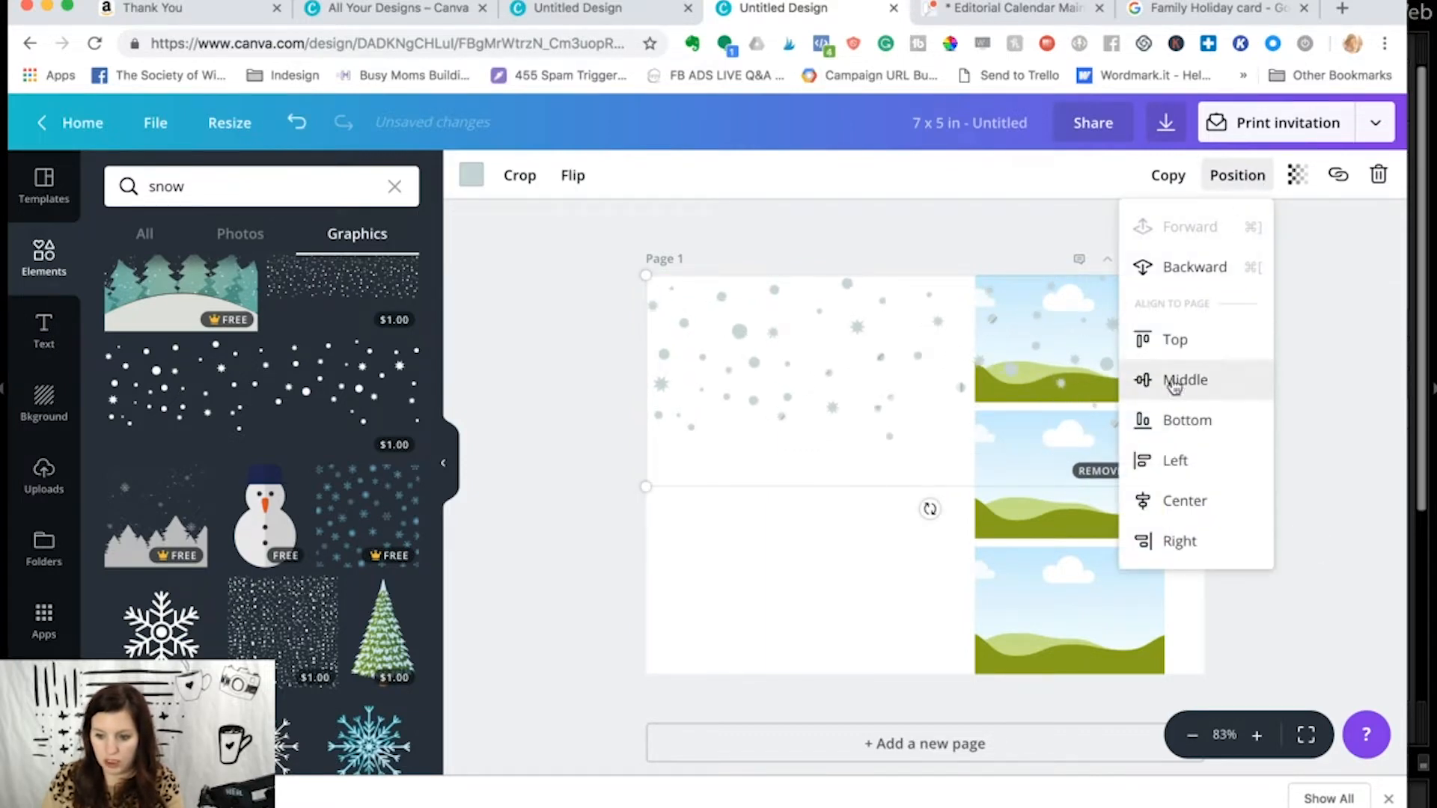
click(601, 446)
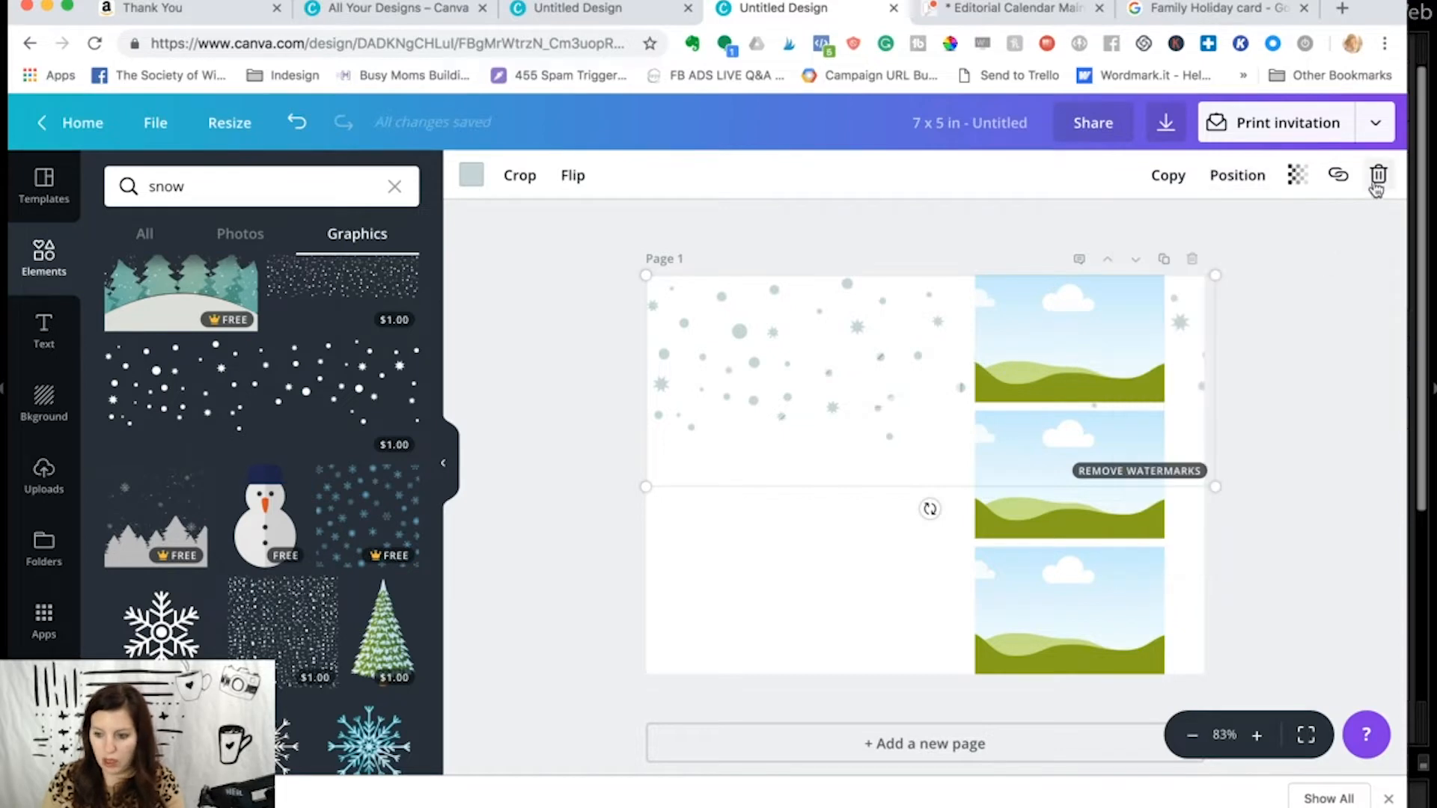
- Lower the snow graphic's transparency to 53 and recolor it with the default light grey
click(1297, 175)
drag(1248, 228, 1186, 235)
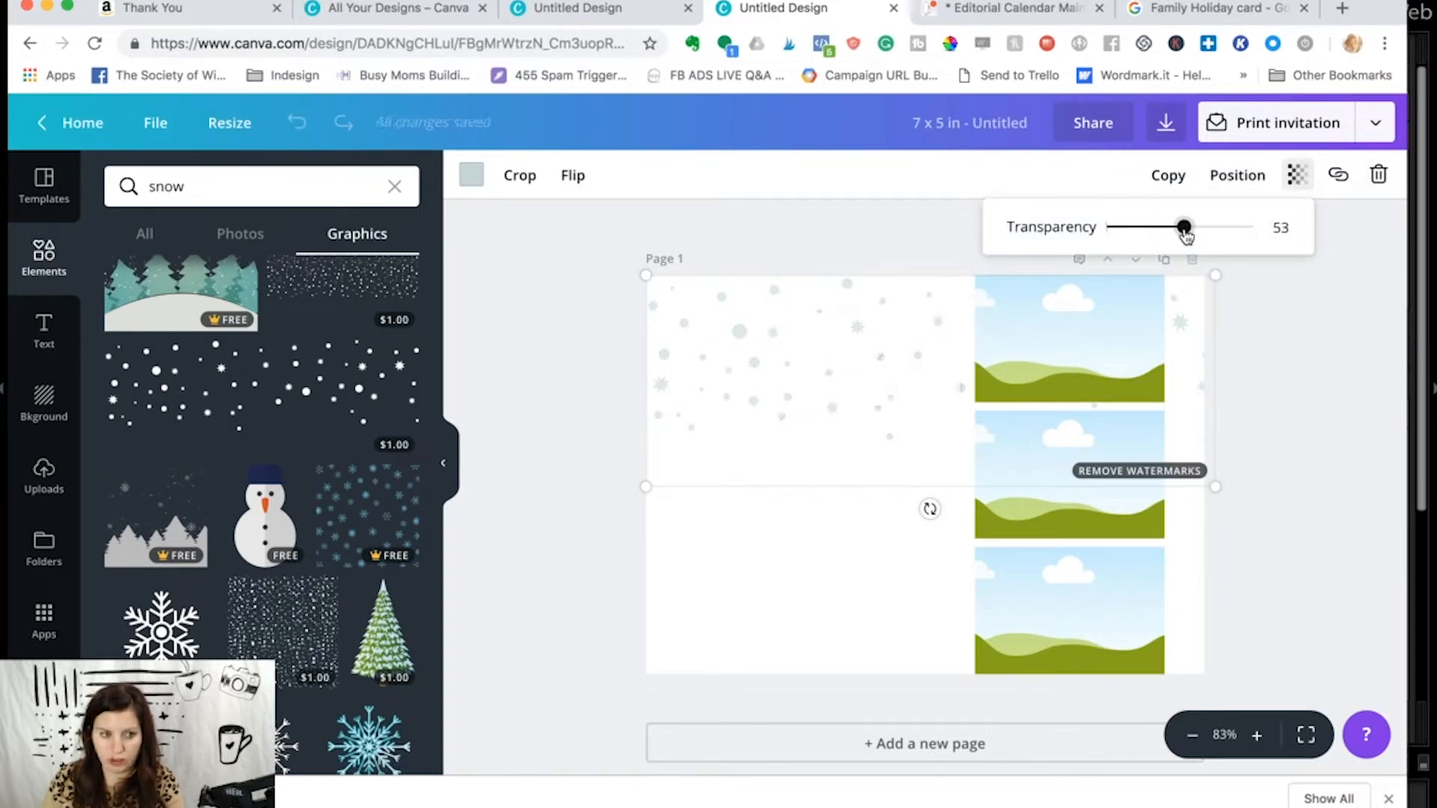
click(471, 175)
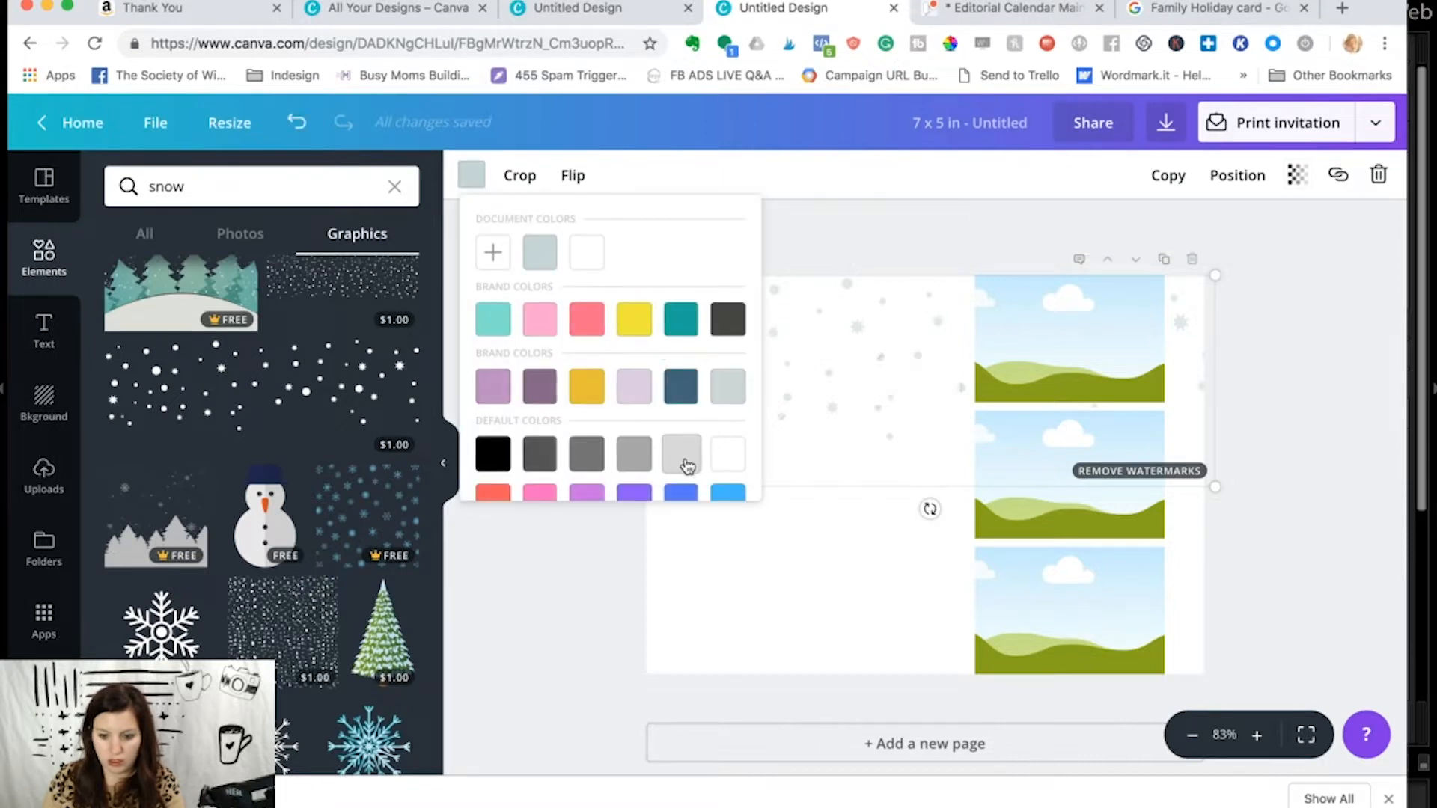
click(686, 466)
click(869, 235)
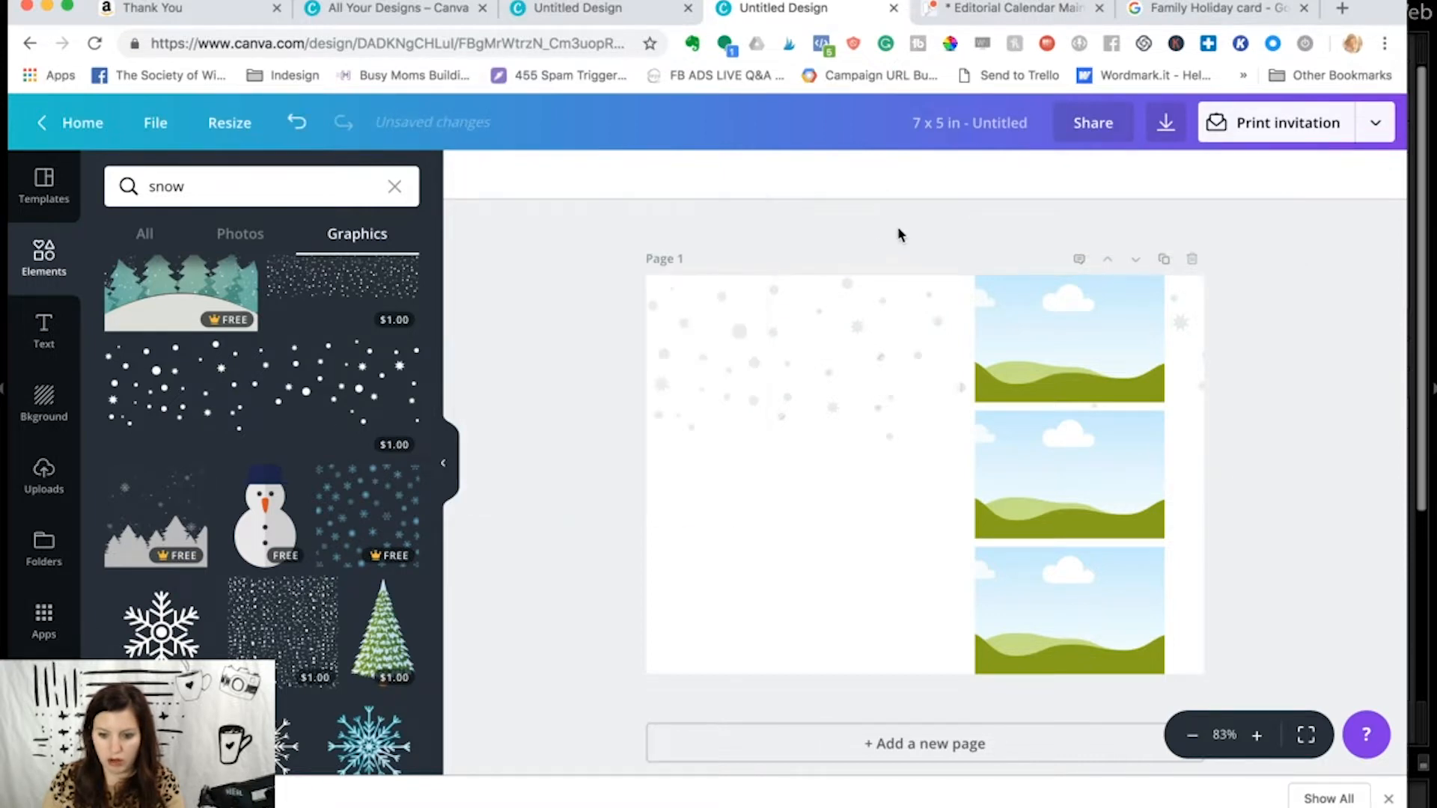
- Set the snow graphic's transparency to 85
click(855, 285)
click(1297, 177)
drag(1187, 228, 1230, 227)
click(590, 391)
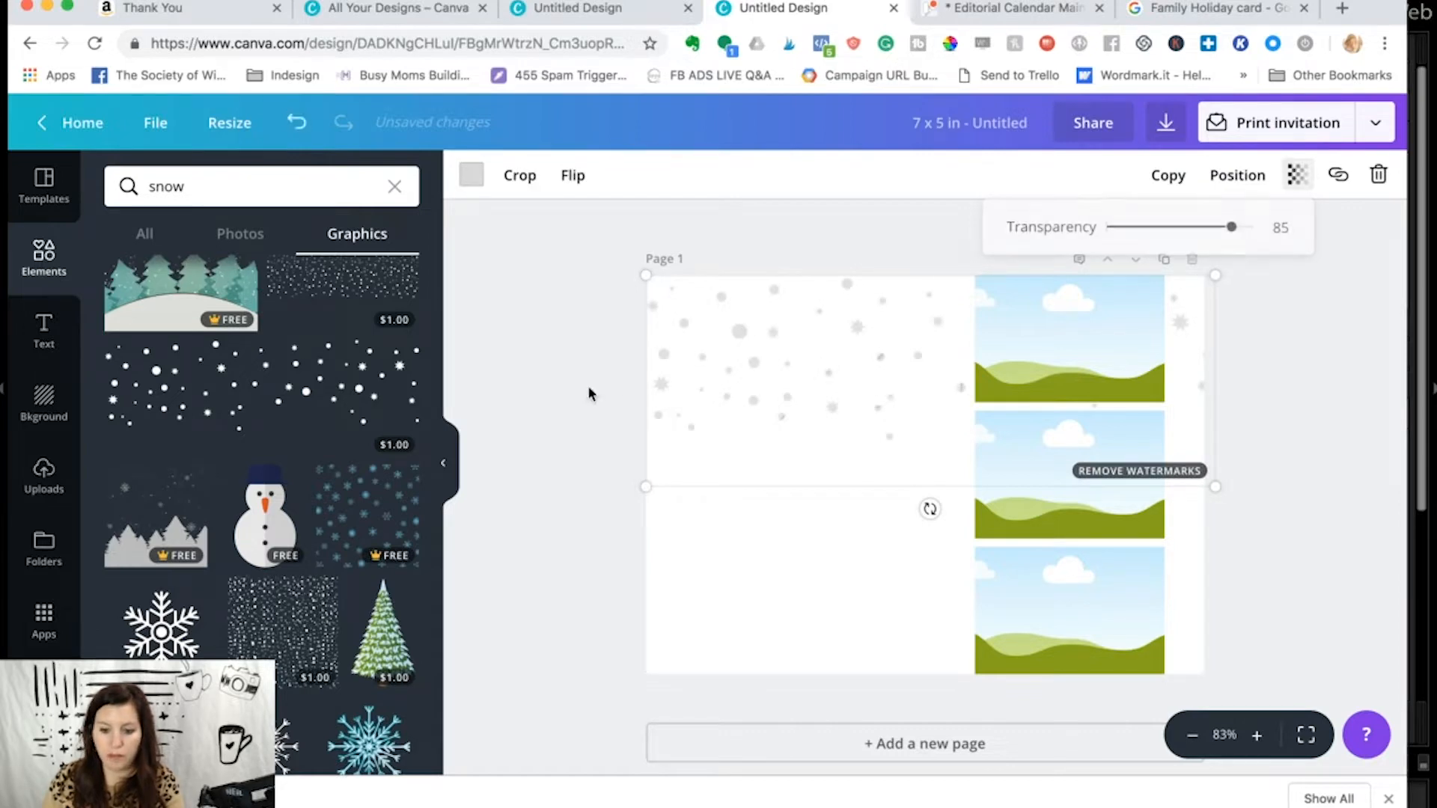
- Add a text box to the card reading "Merry &"
click(789, 519)
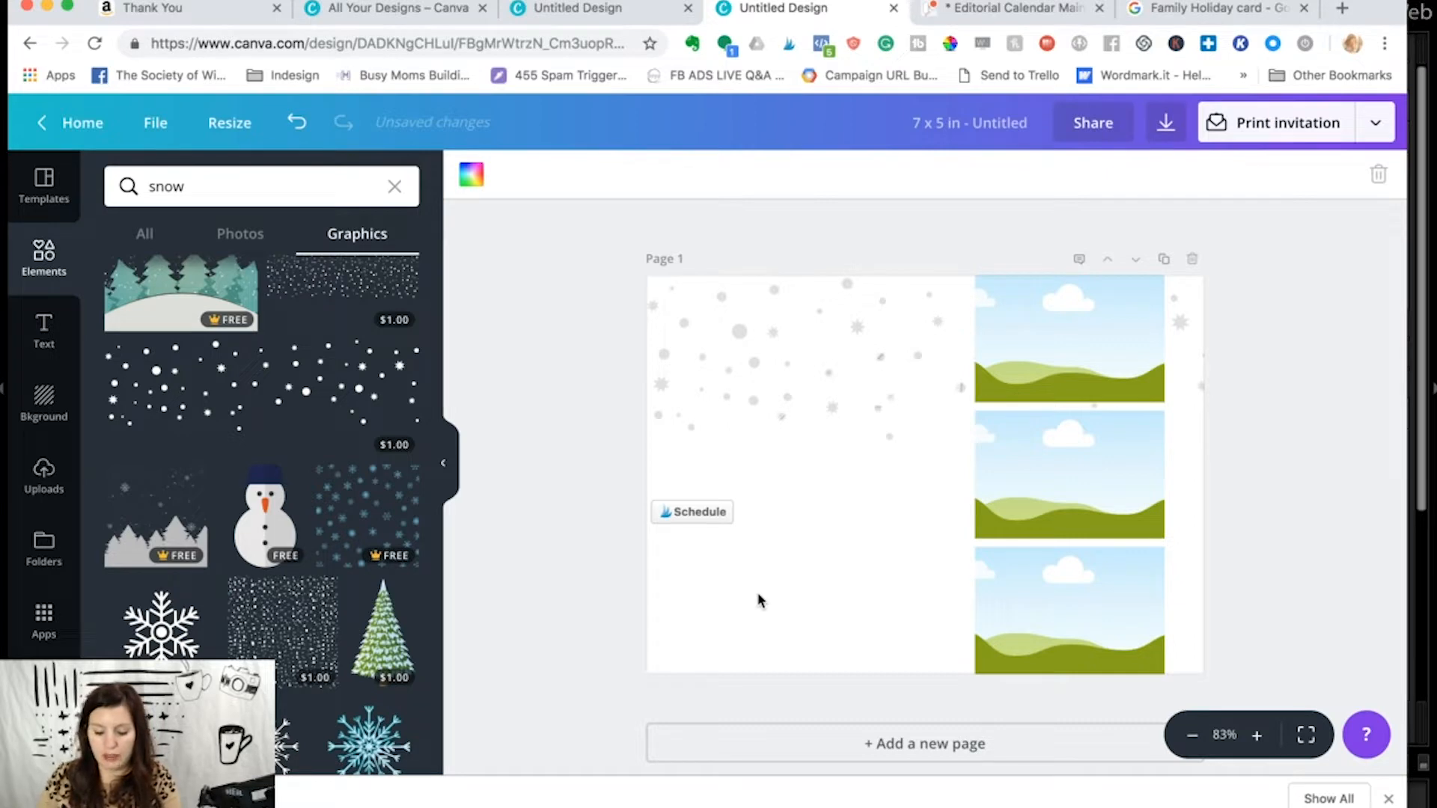
key(t)
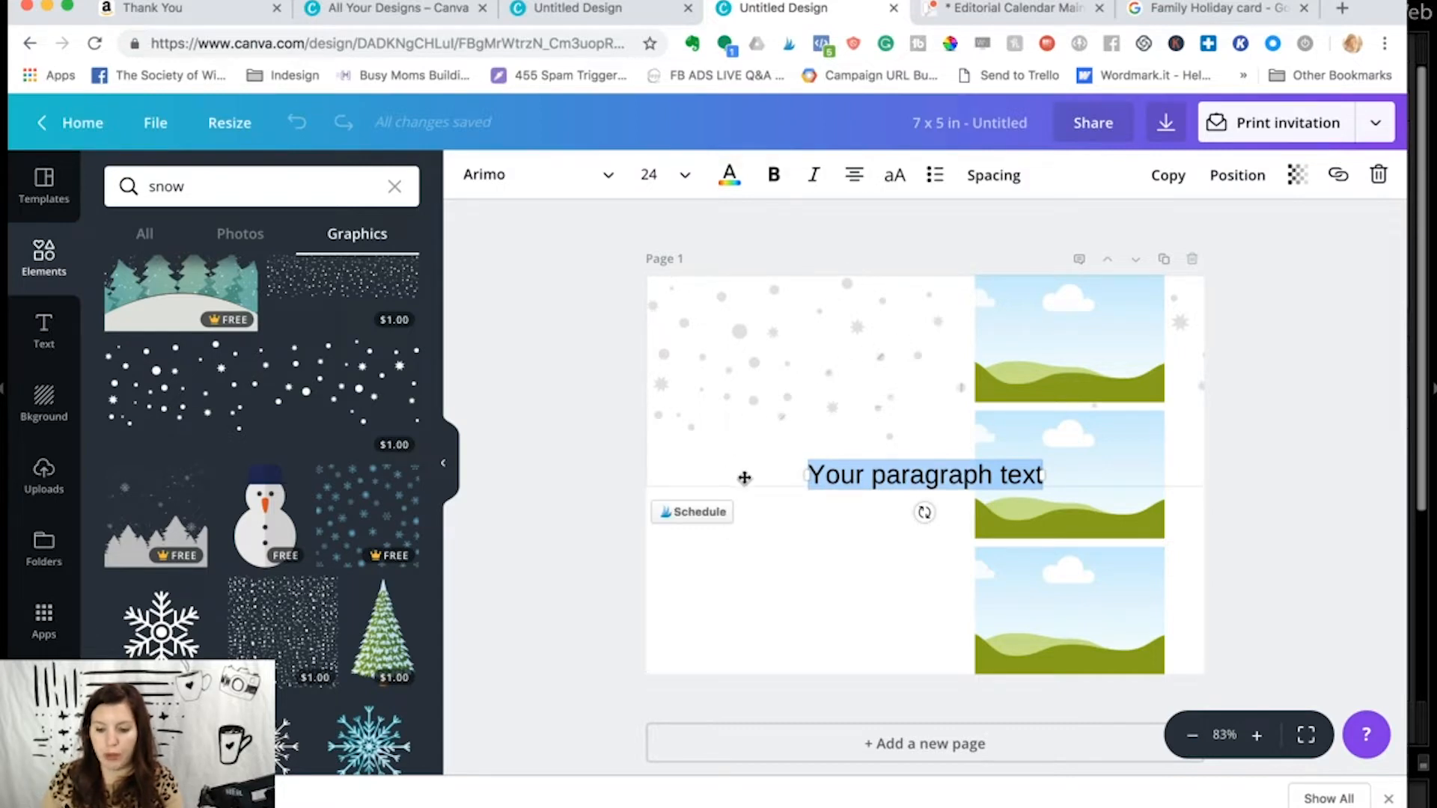
text(Merry )
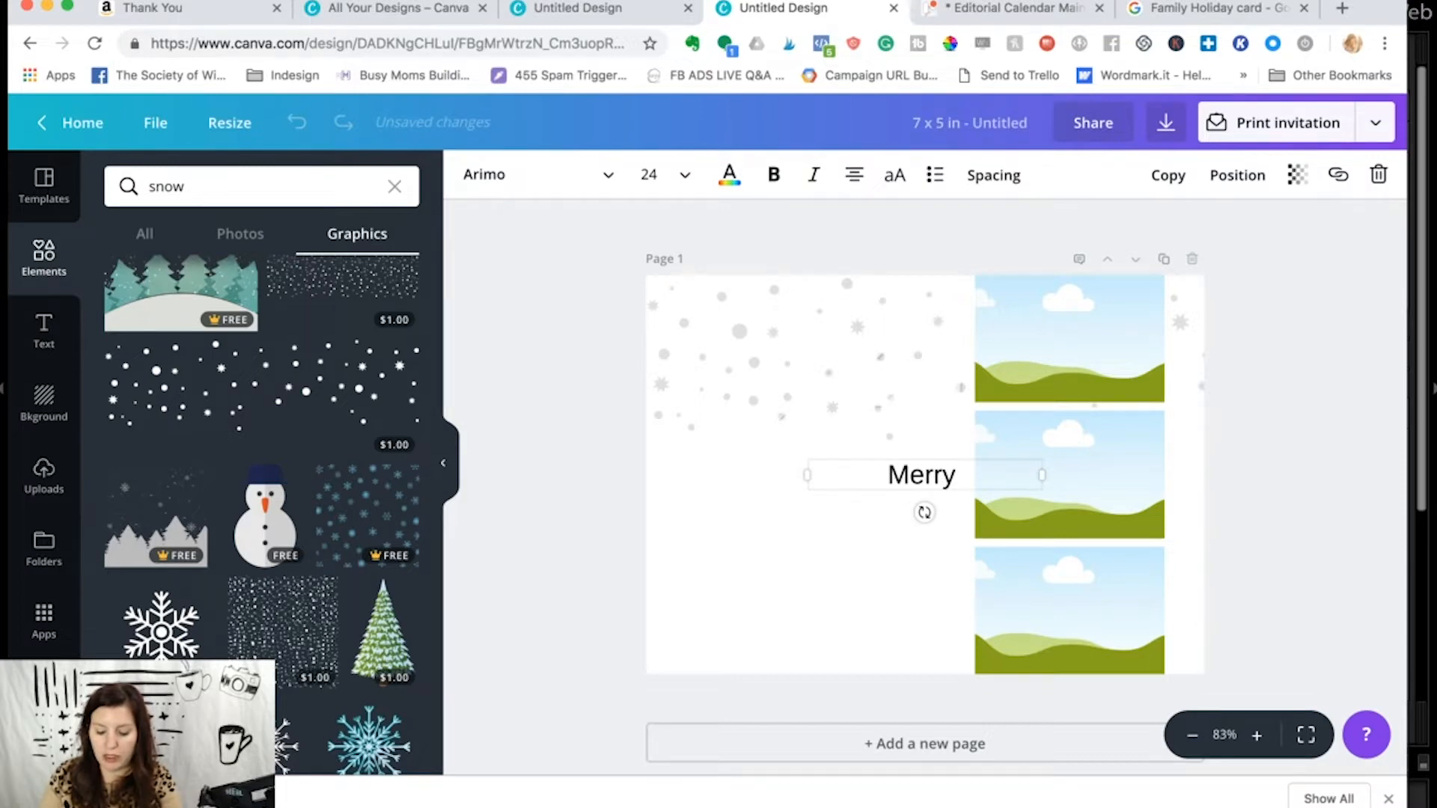
text(&)
- Change the font of the "Merry &" text to Silver South Script
triple_click(905, 481)
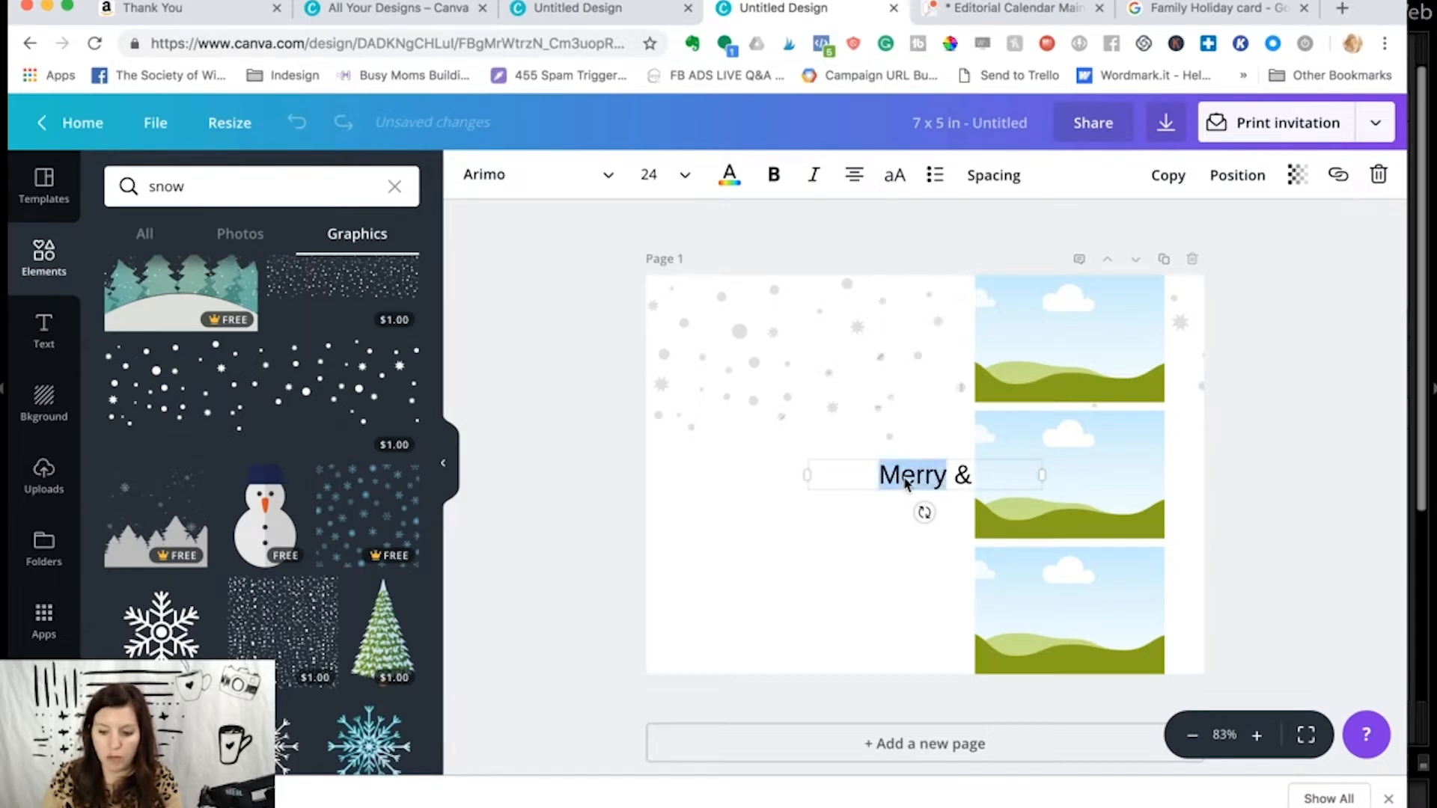
click(610, 177)
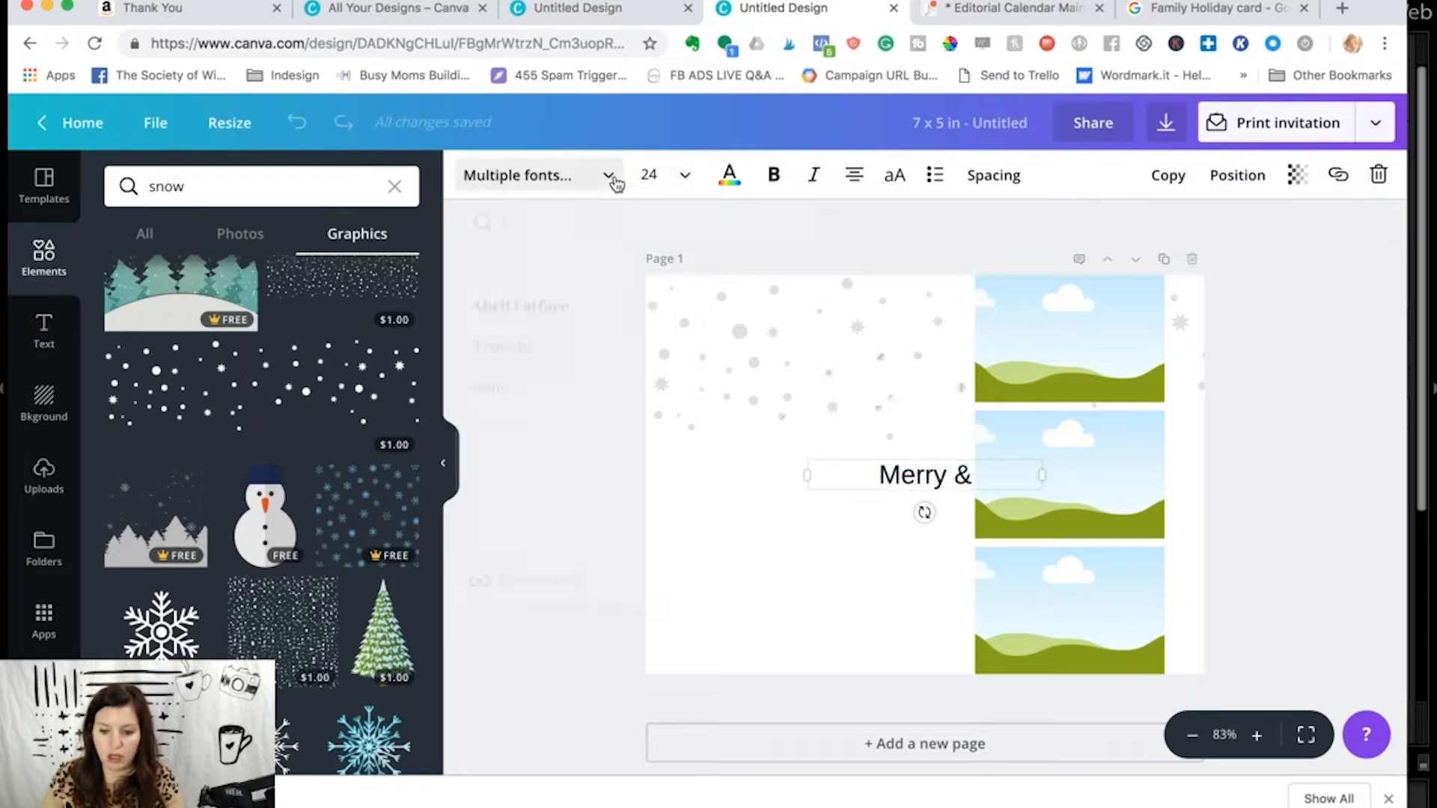
scroll(558, 307, down, 4)
scroll(621, 420, down, 6)
scroll(623, 421, down, 3)
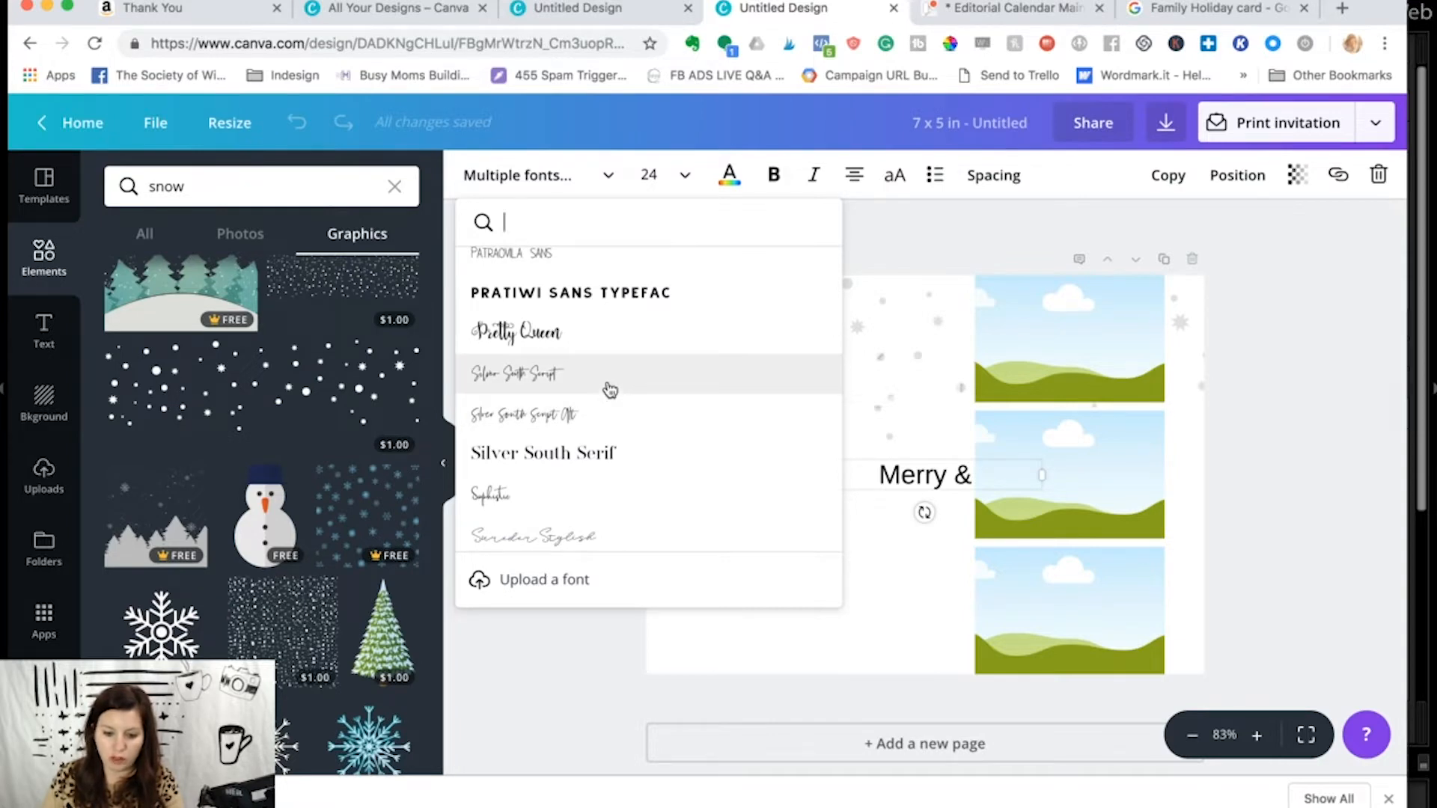
click(610, 388)
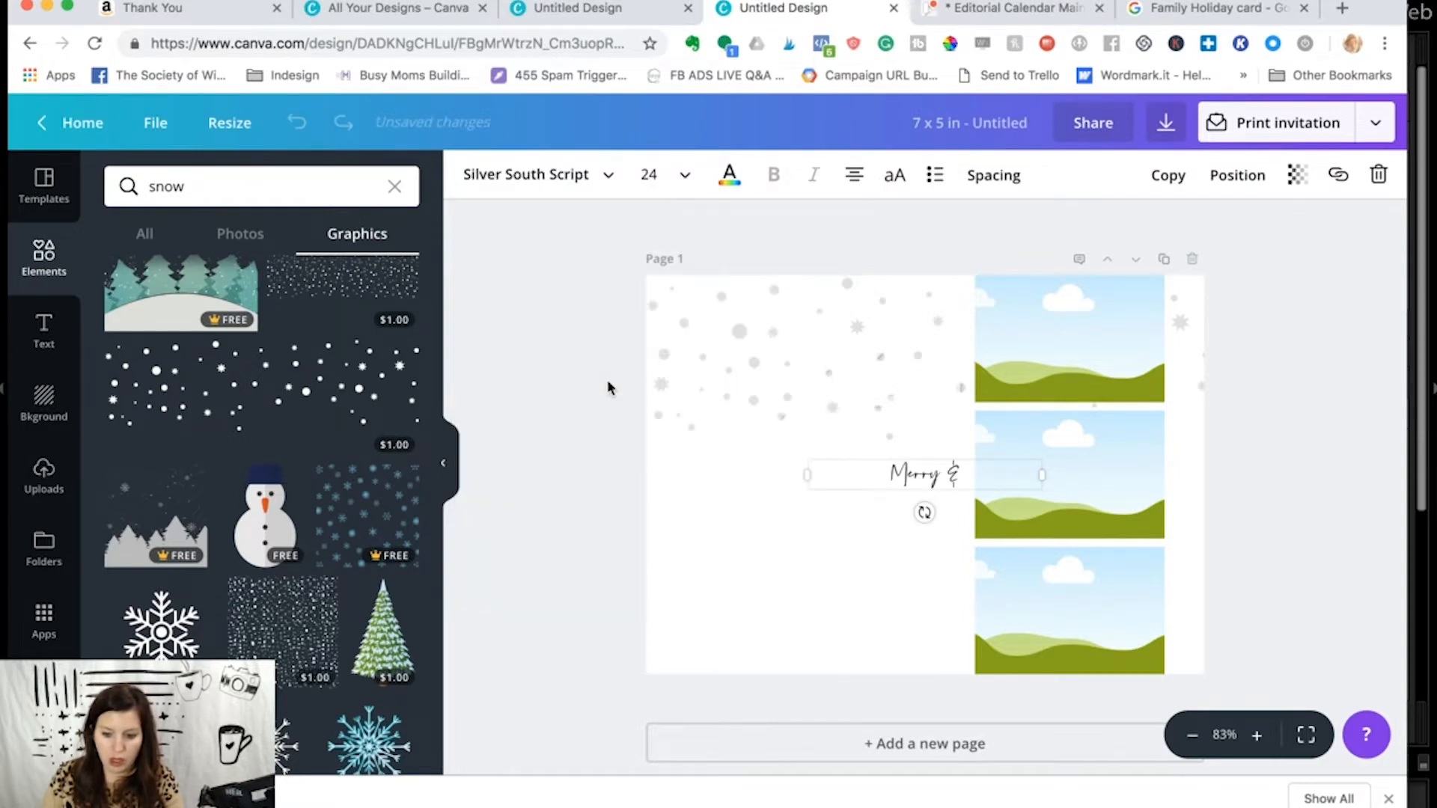
- Enlarge the "Merry &" text to a font size of 64.9
key(super+a)
key(super+shift+period)
key(super+shift+period)
key(super+shift+period)
key(super+shift+period)
key(super+shift+period)
key(super+shift+period)
key(super+shift+period)
key(super+shift+period)
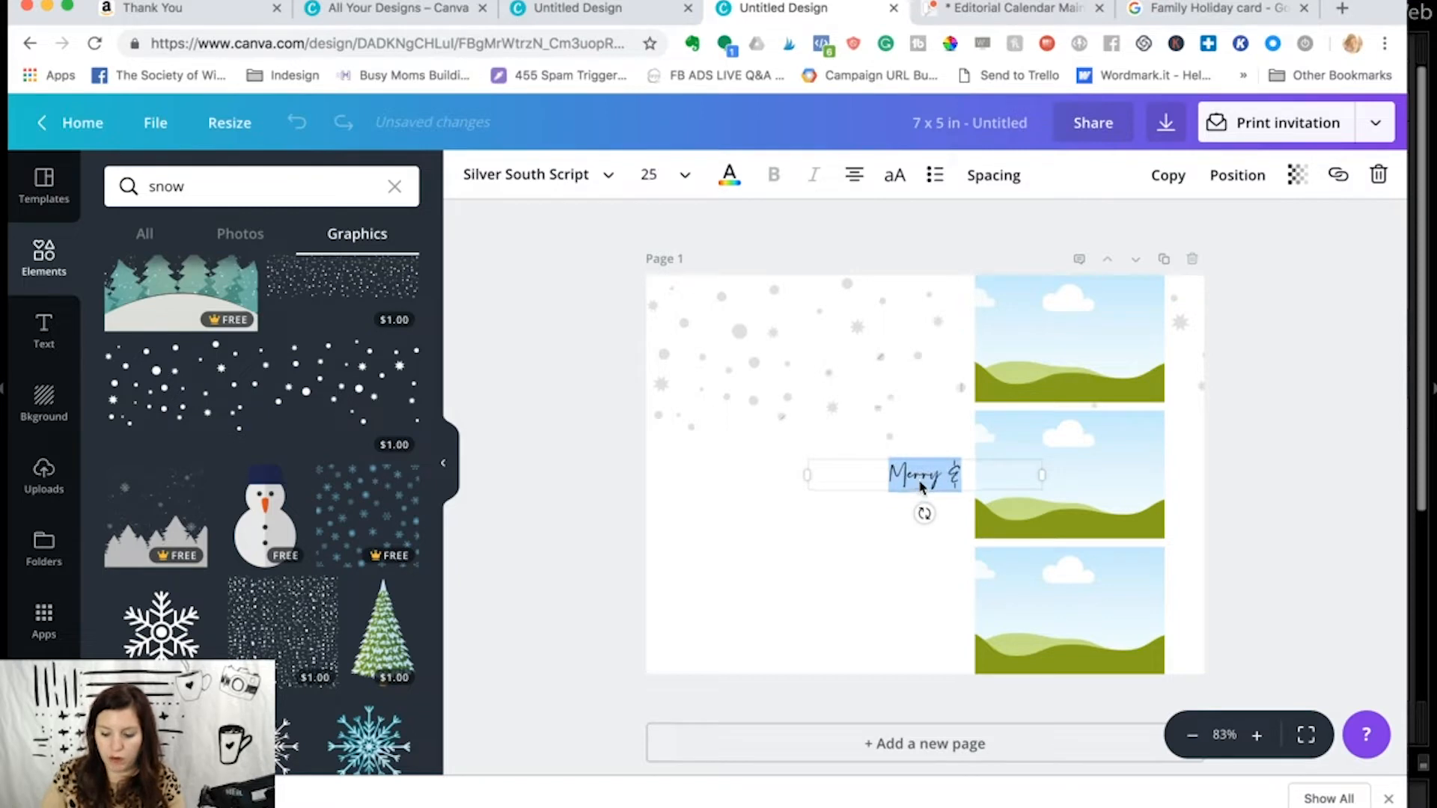
key(super+shift+period)
key(super+shift+period)
key(super+shift+period)
key(super+shift+period)
key(super+shift+period)
key(super+shift+period)
key(super+shift+period)
key(super+shift+period)
key(super+shift+period)
key(super+shift+period)
key(super+shift+period)
key(super+shift+period)
key(super+shift+period)
key(super+shift+period)
key(super+shift+period)
key(super+shift+period)
key(super+shift+period)
key(super+shift+period)
key(super+shift+period)
key(super+shift+period)
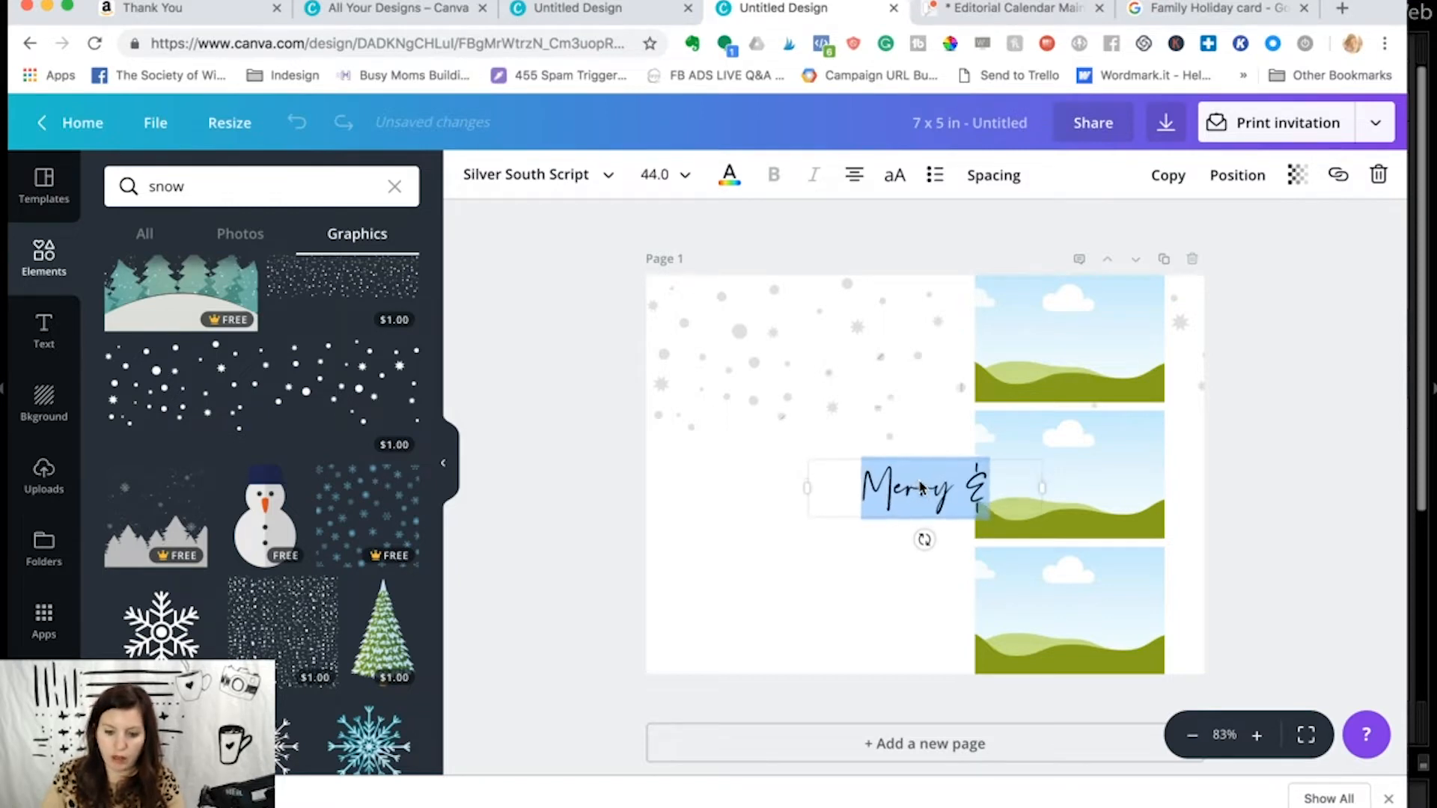
key(super+shift+period)
key(super+shift+period)
key(super+shift+period)
key(super+shift+period)
key(super+shift+period)
key(super+shift+period)
key(super+shift+period)
key(super+shift+period)
key(super+shift+period)
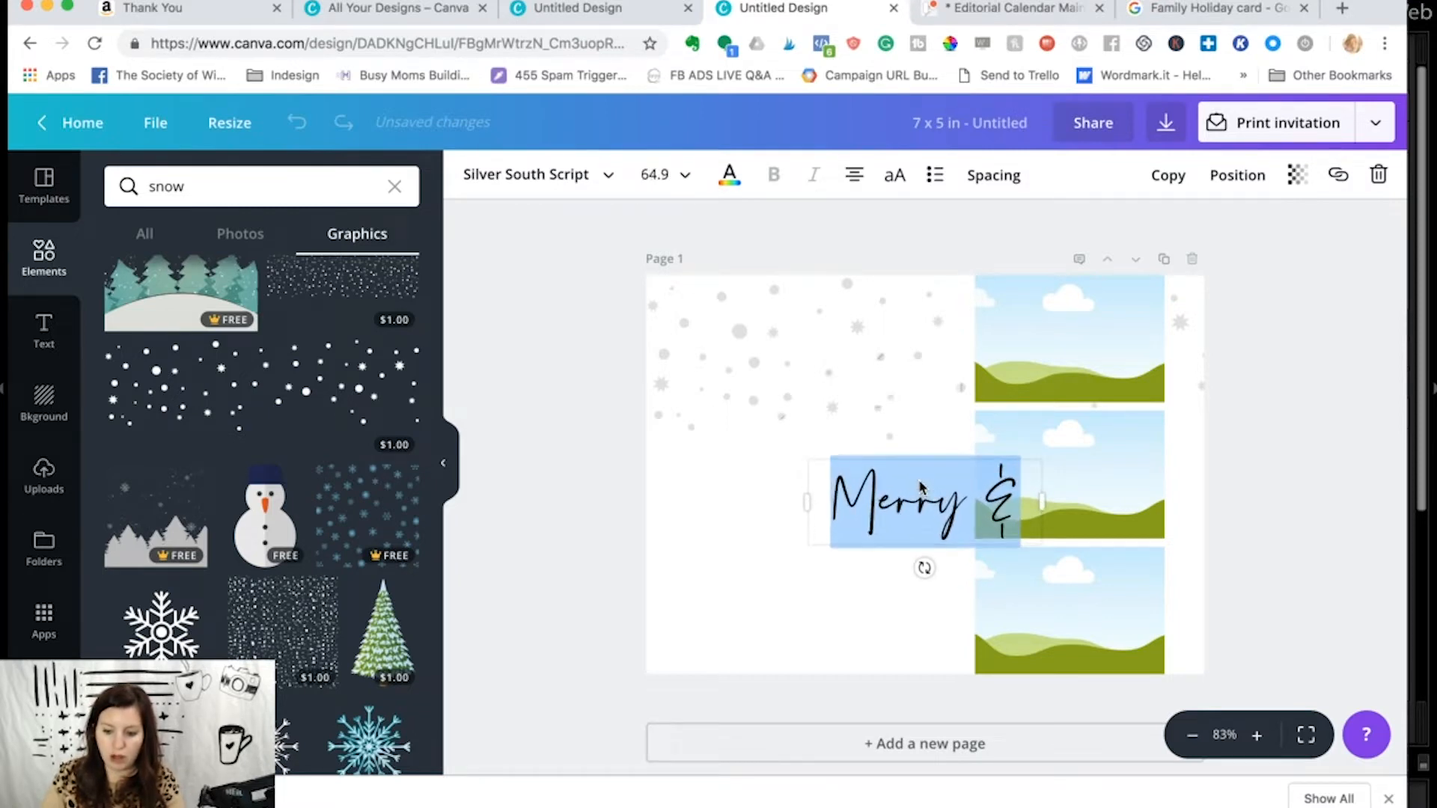
- Try the Playlist Script font on the "Merry &" text and undo it
click(524, 174)
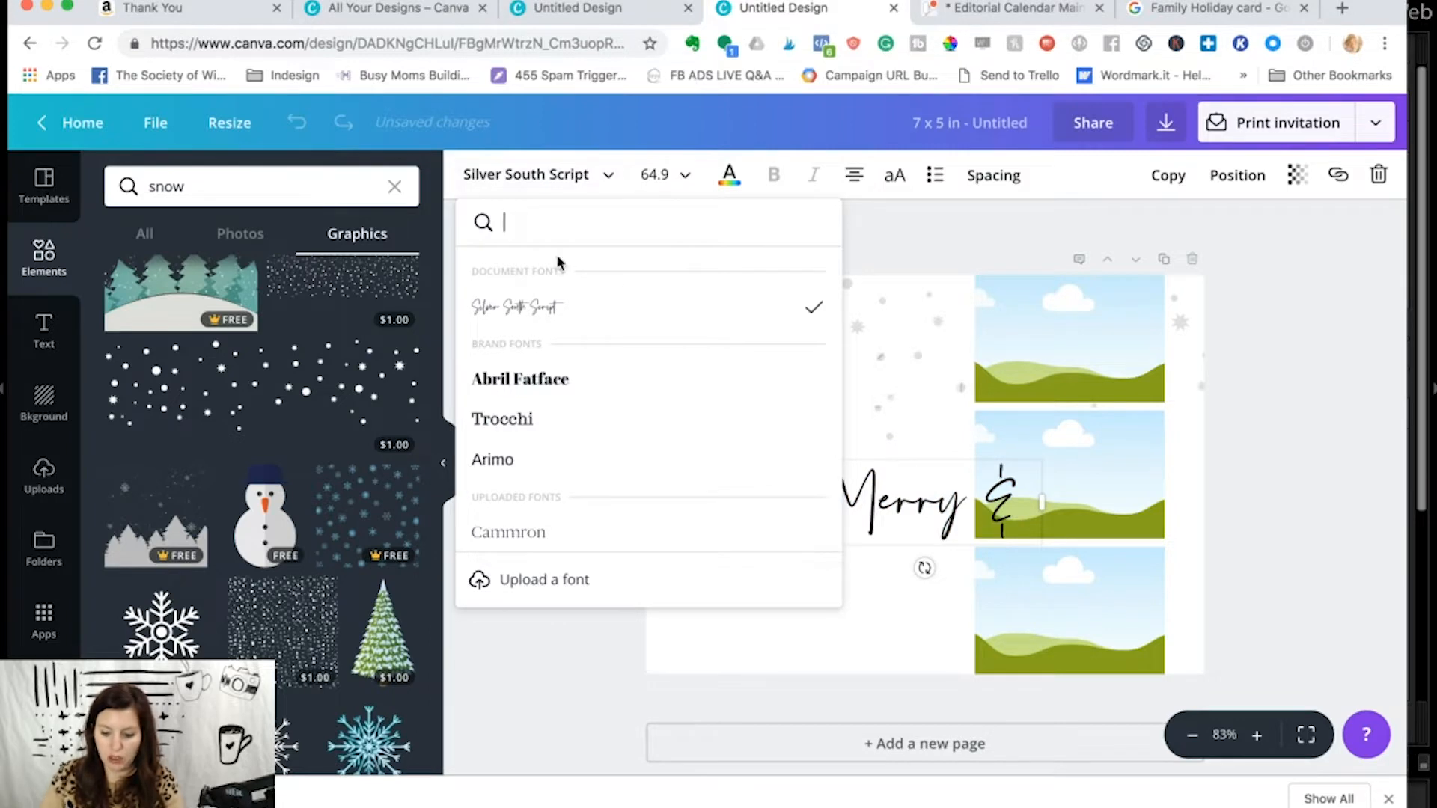
text(play)
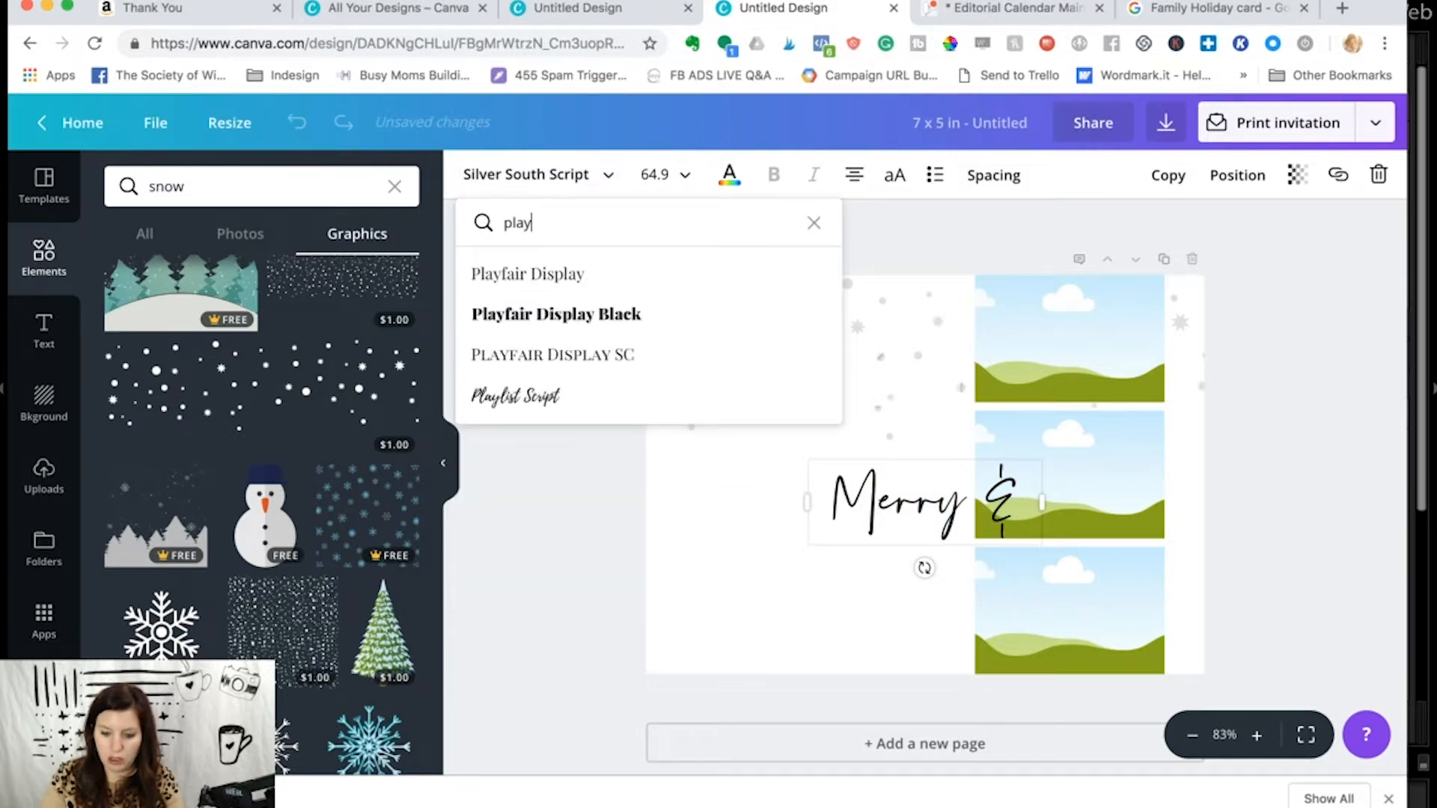
click(536, 396)
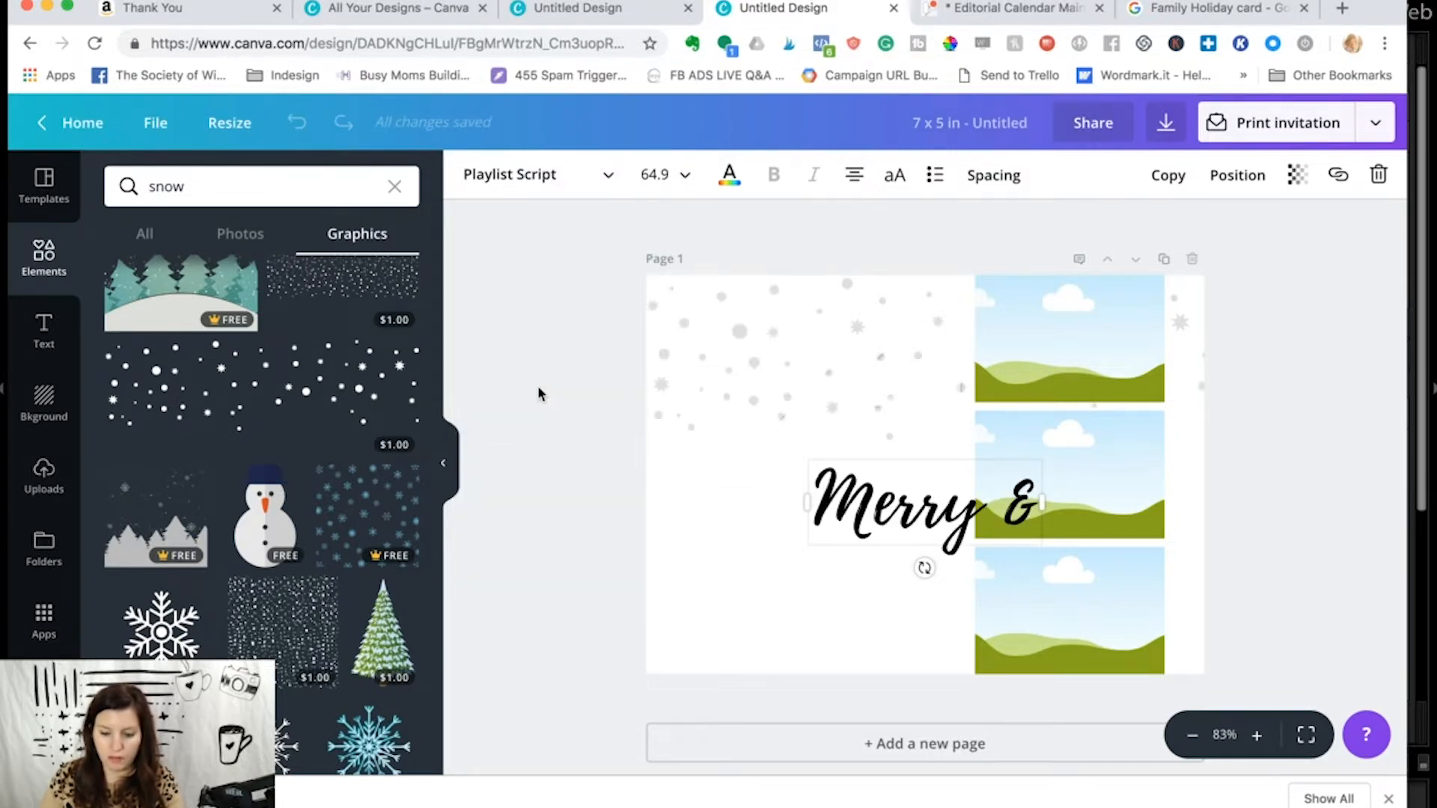
click(786, 535)
- Move the "Merry &" text beside the photo column, over the lower snow dots, and recolor it with a custom bright red
drag(875, 500, 753, 421)
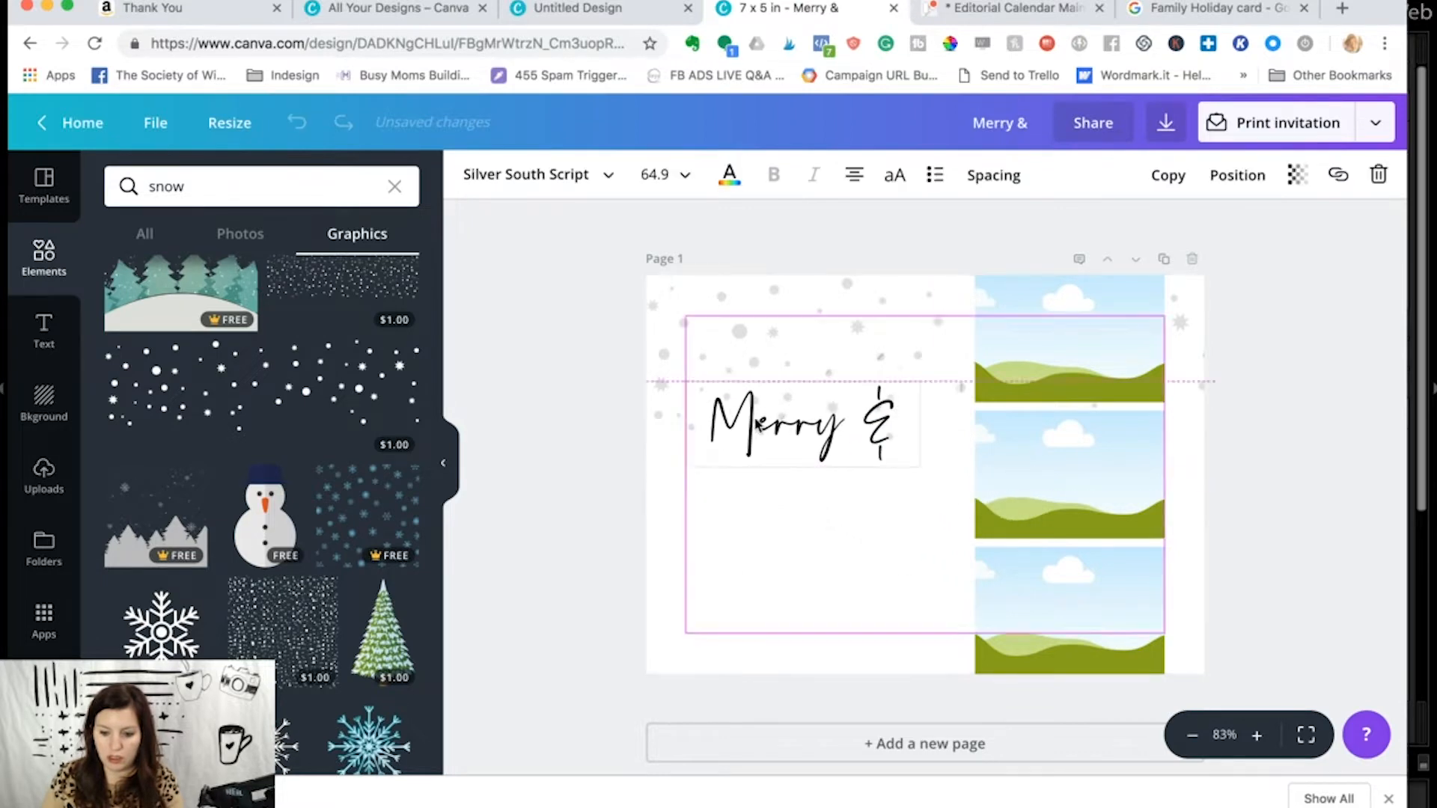
click(732, 180)
scroll(818, 359, down, 3)
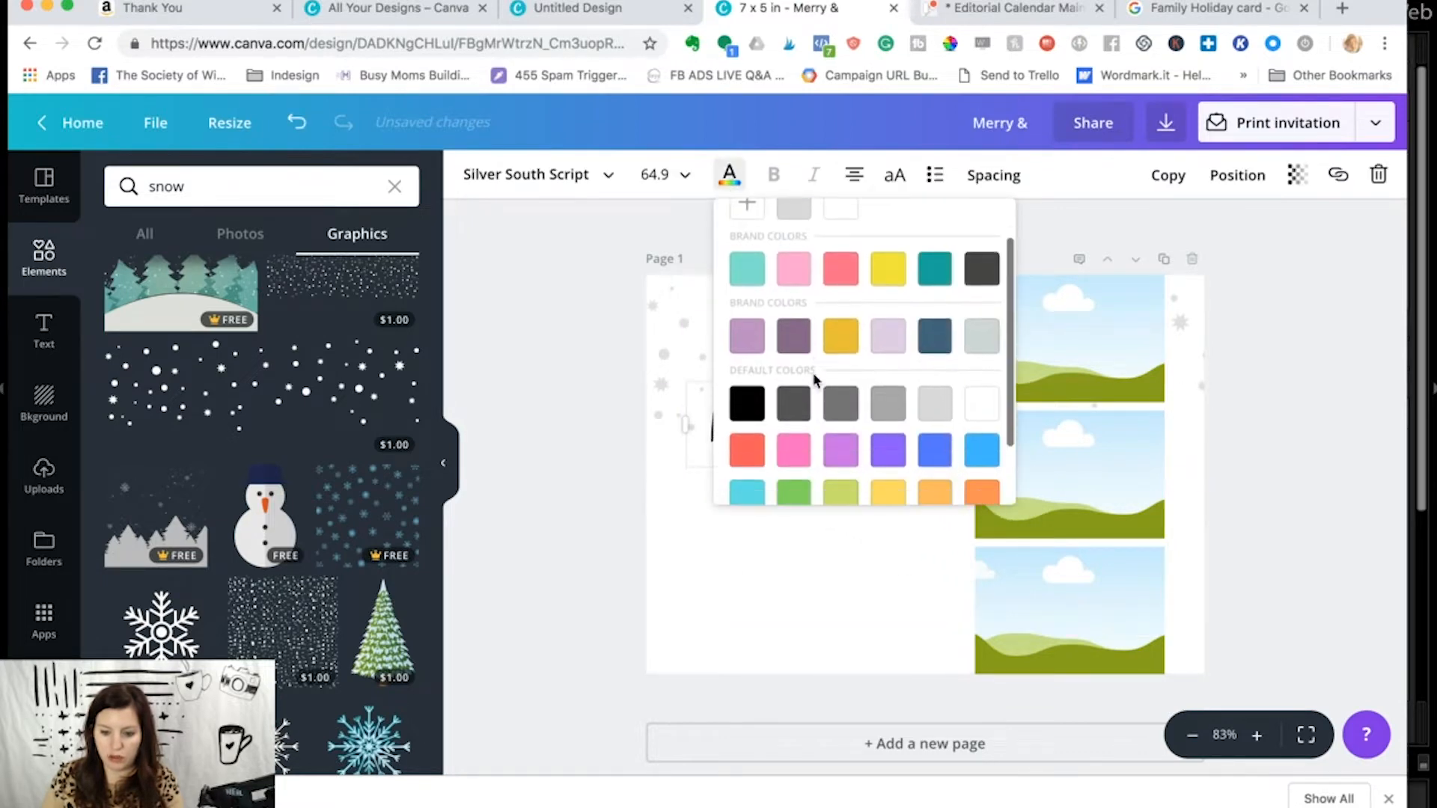
click(749, 385)
scroll(754, 359, up, 3)
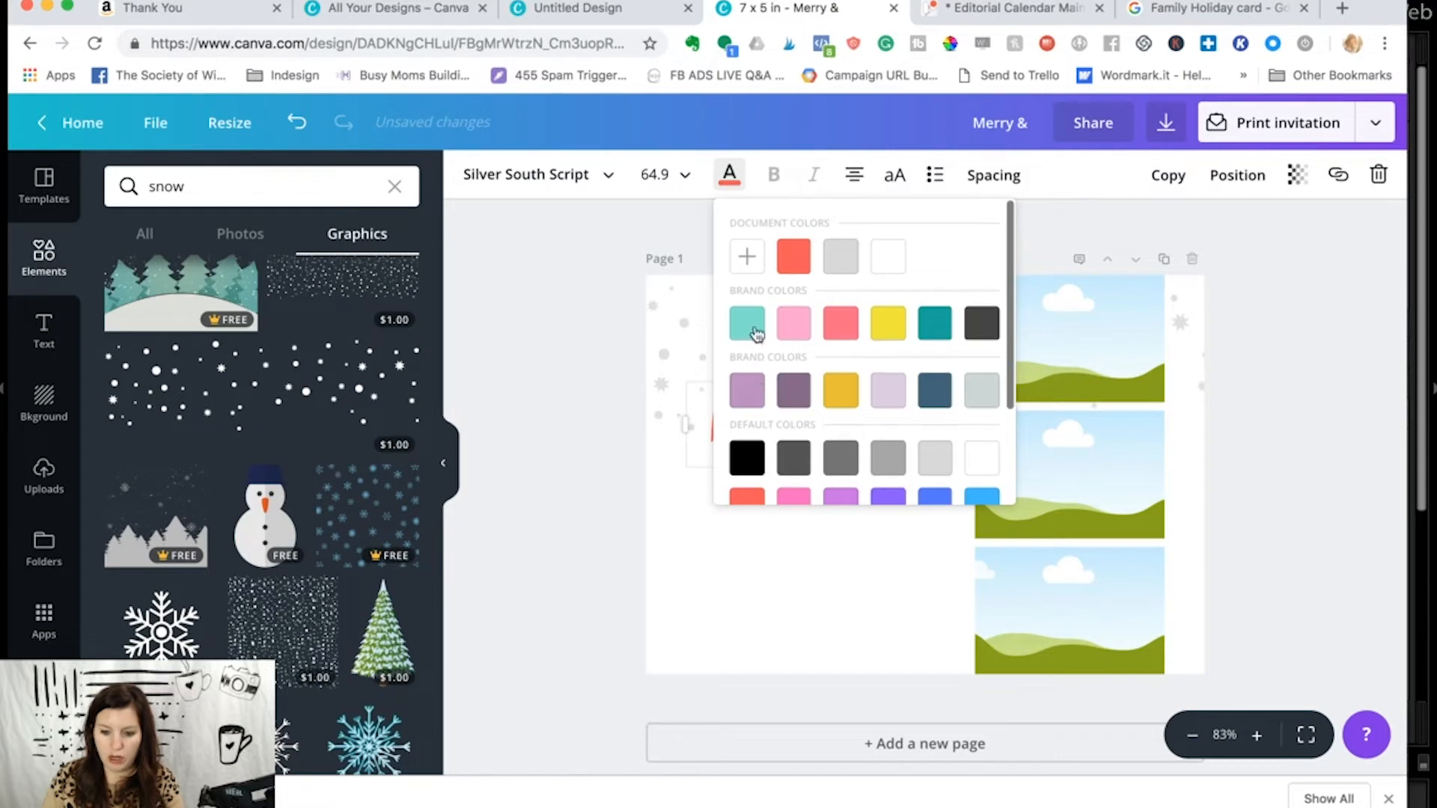
click(745, 256)
drag(909, 268, 1015, 240)
click(720, 570)
- Duplicate the "Merry &" text and delete the overlapping copy
double_click(782, 431)
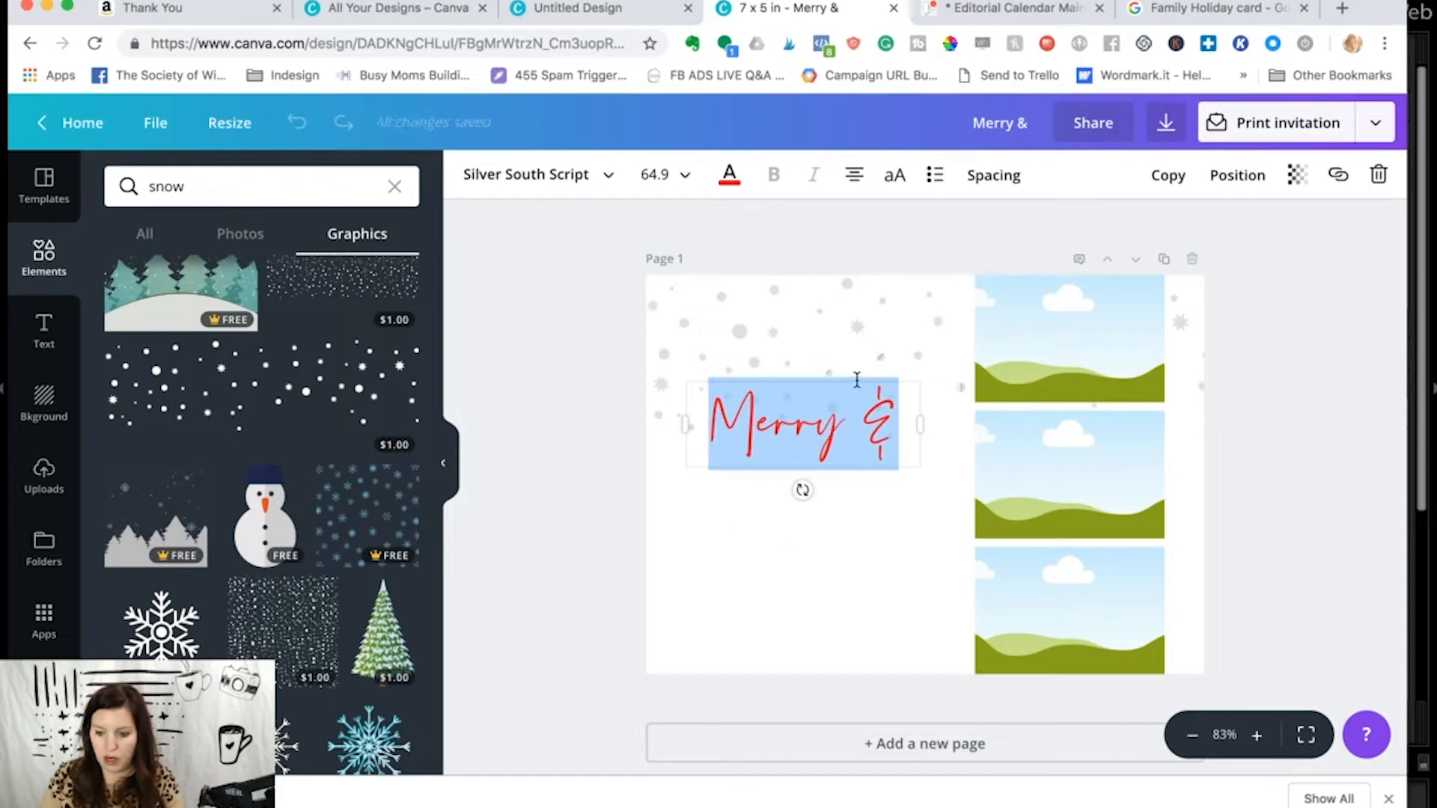
click(1168, 178)
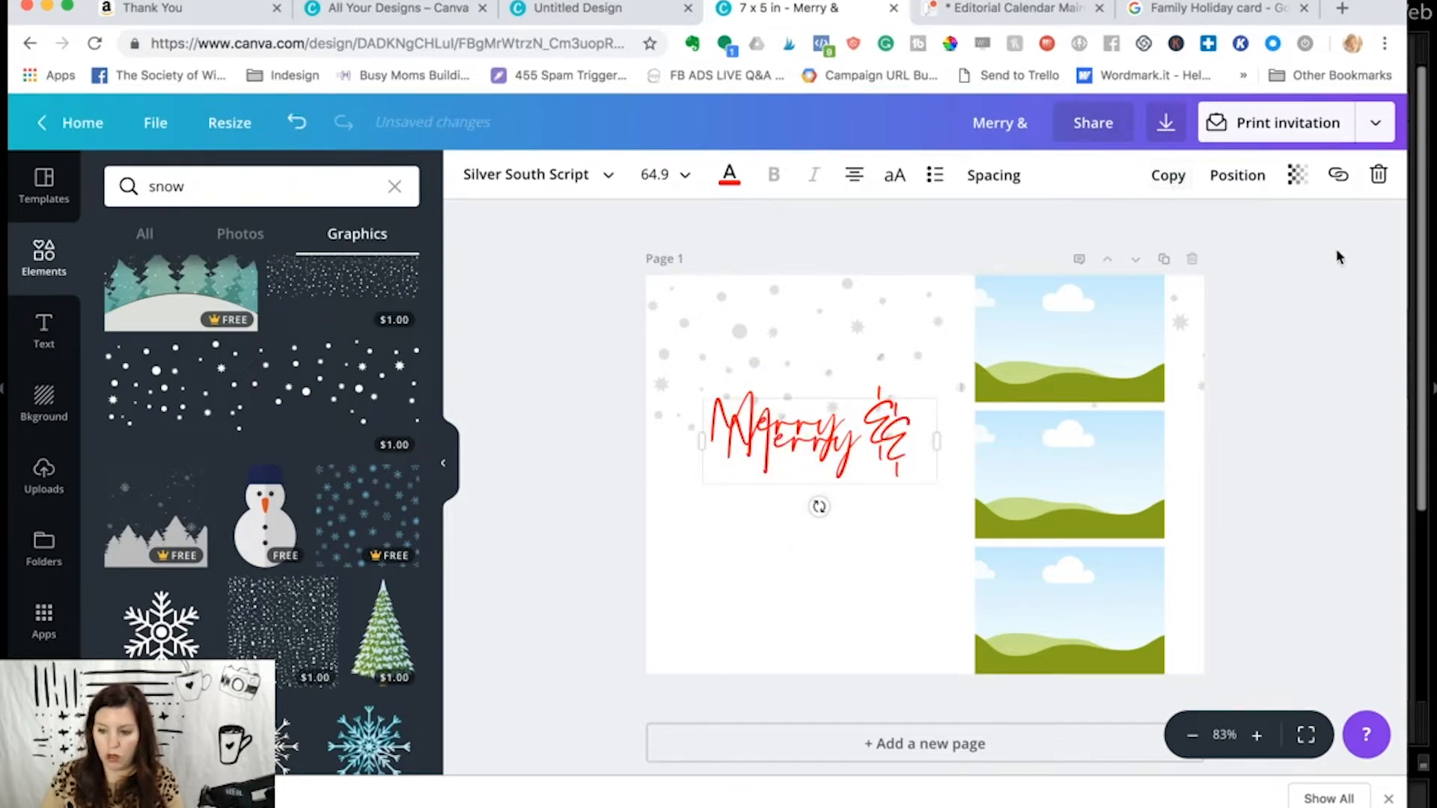
click(1380, 176)
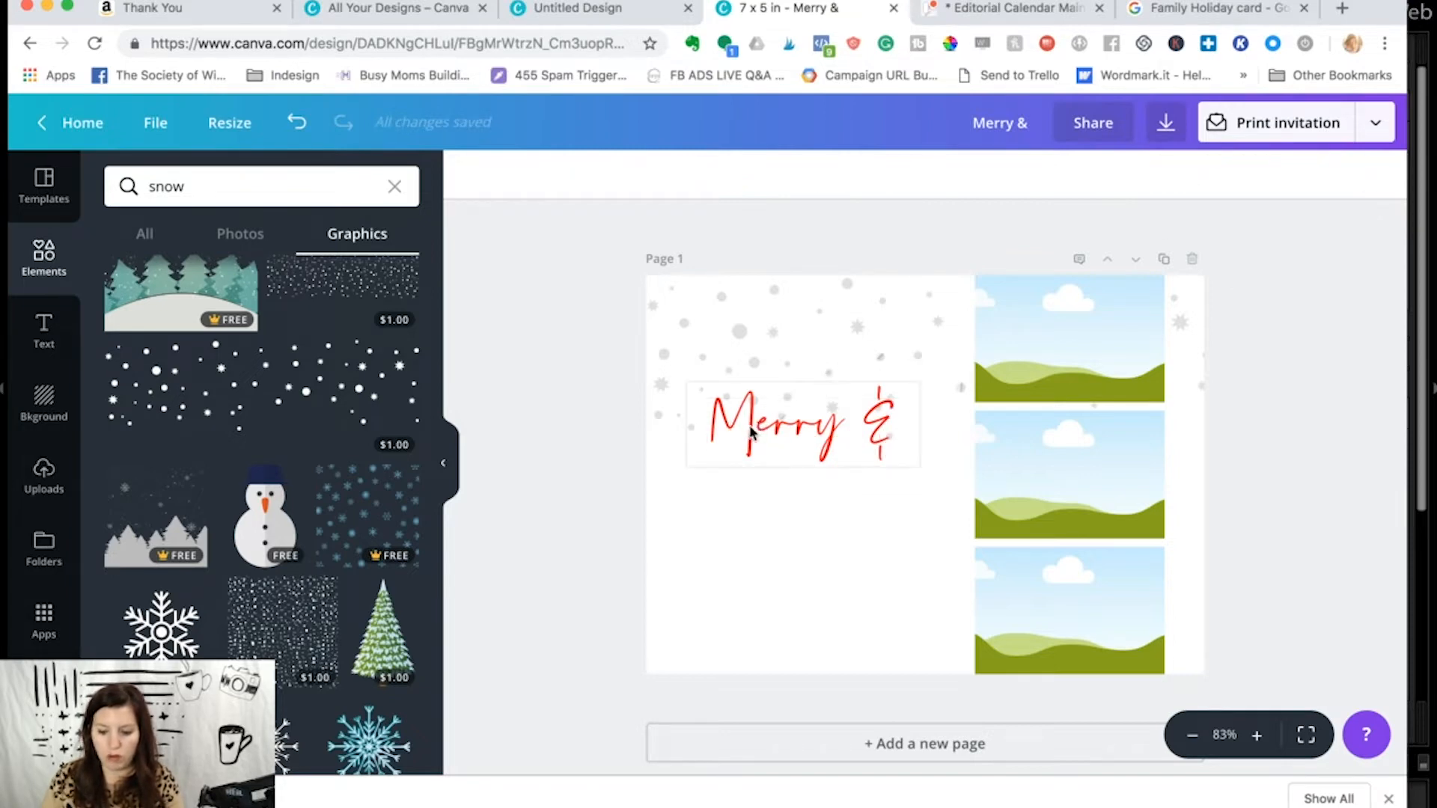
- Place a copy of the "Merry &" text below it, change its wording to "Bright", and tuck it closer beneath, offset toward the photos
alt+drag(753, 437, 763, 522)
click(763, 521)
text(Bright)
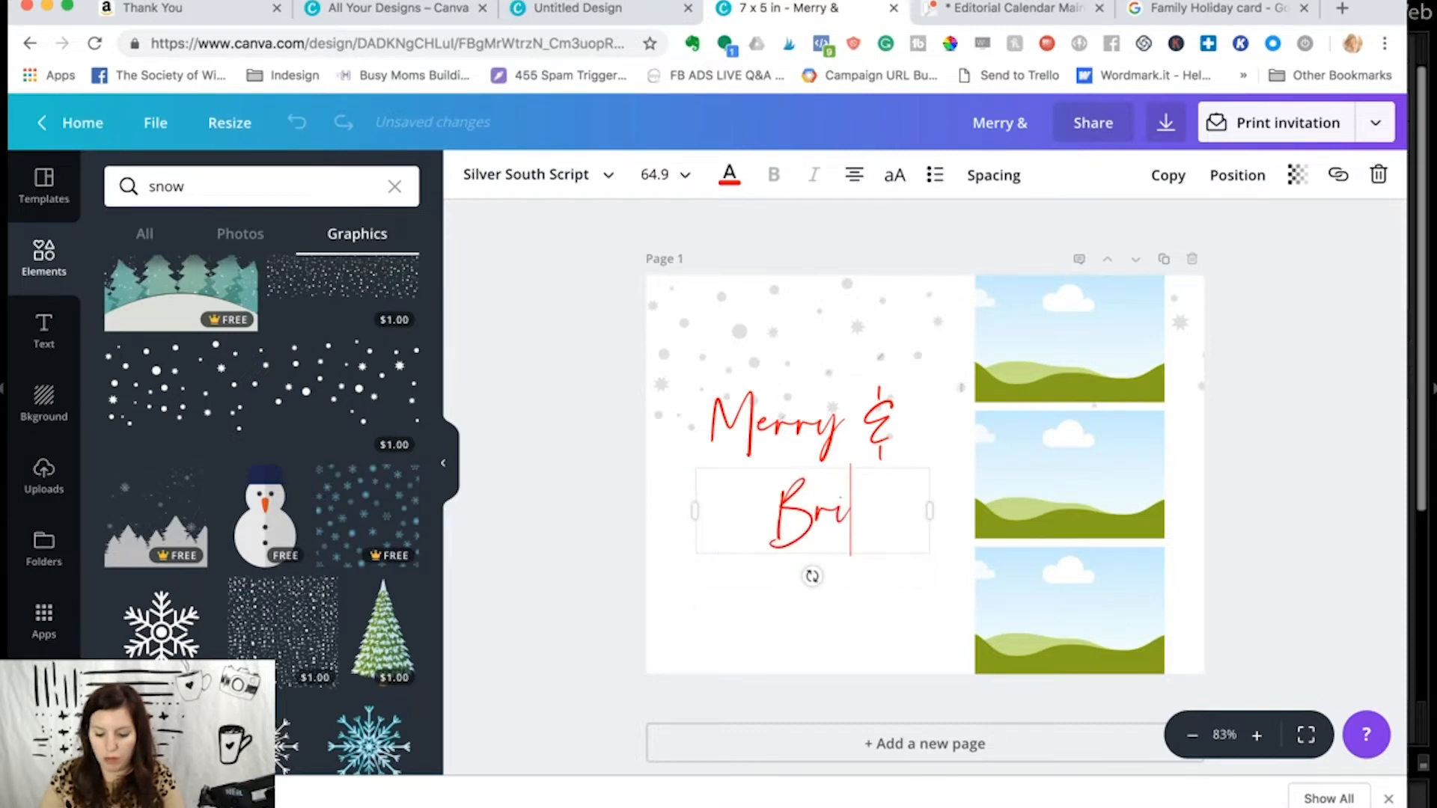
click(763, 563)
drag(770, 554, 802, 507)
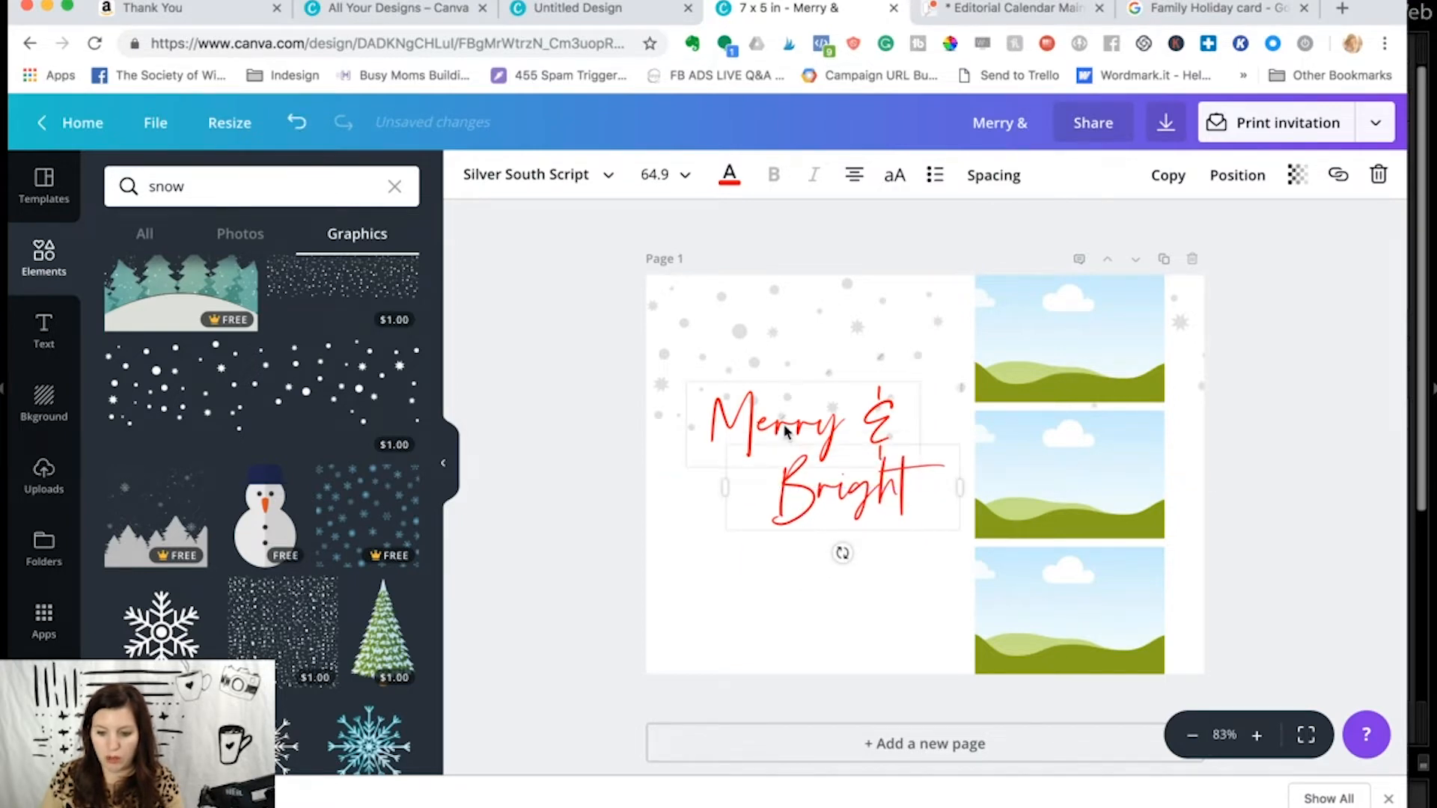
- Select both text lines together, tilt them slightly counterclockwise, and enlarge them to fill the area beside the photo column
shift+click(785, 431)
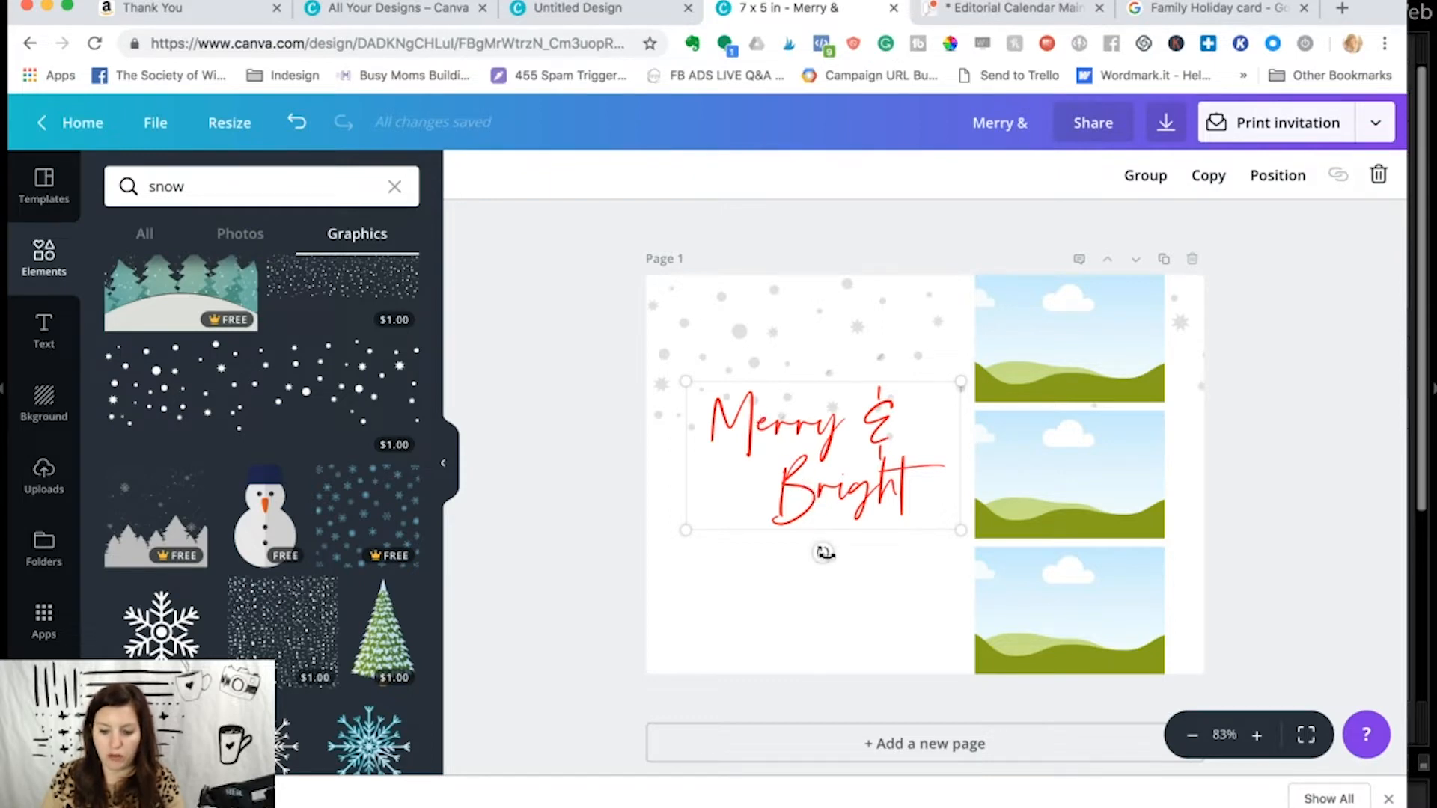
drag(827, 558, 835, 552)
drag(680, 549, 630, 593)
drag(806, 596, 799, 598)
drag(957, 382, 989, 366)
mouse_move(817, 410)
mouse_down()
mouse_move(827, 428)
mouse_move(828, 415)
mouse_up()
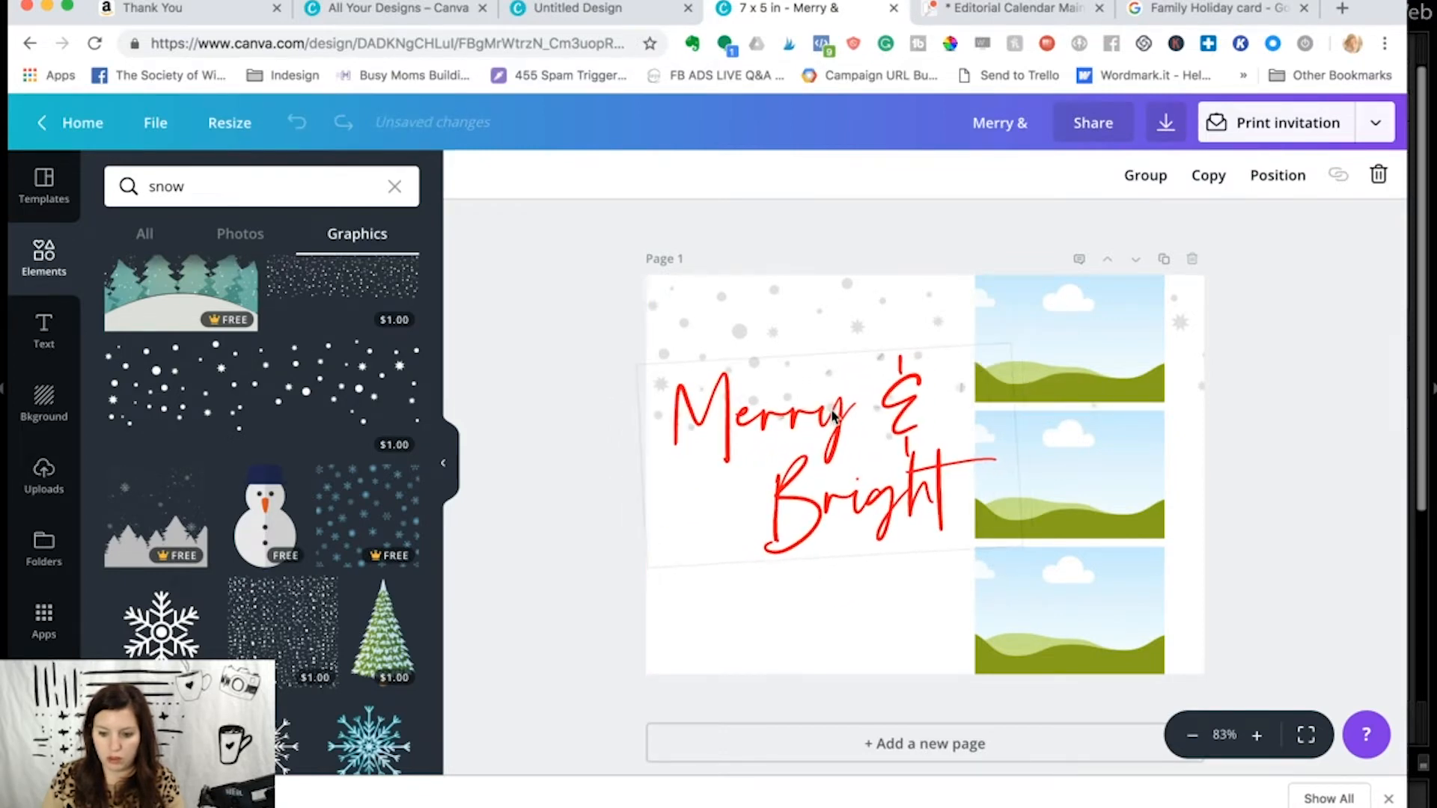
click(613, 453)
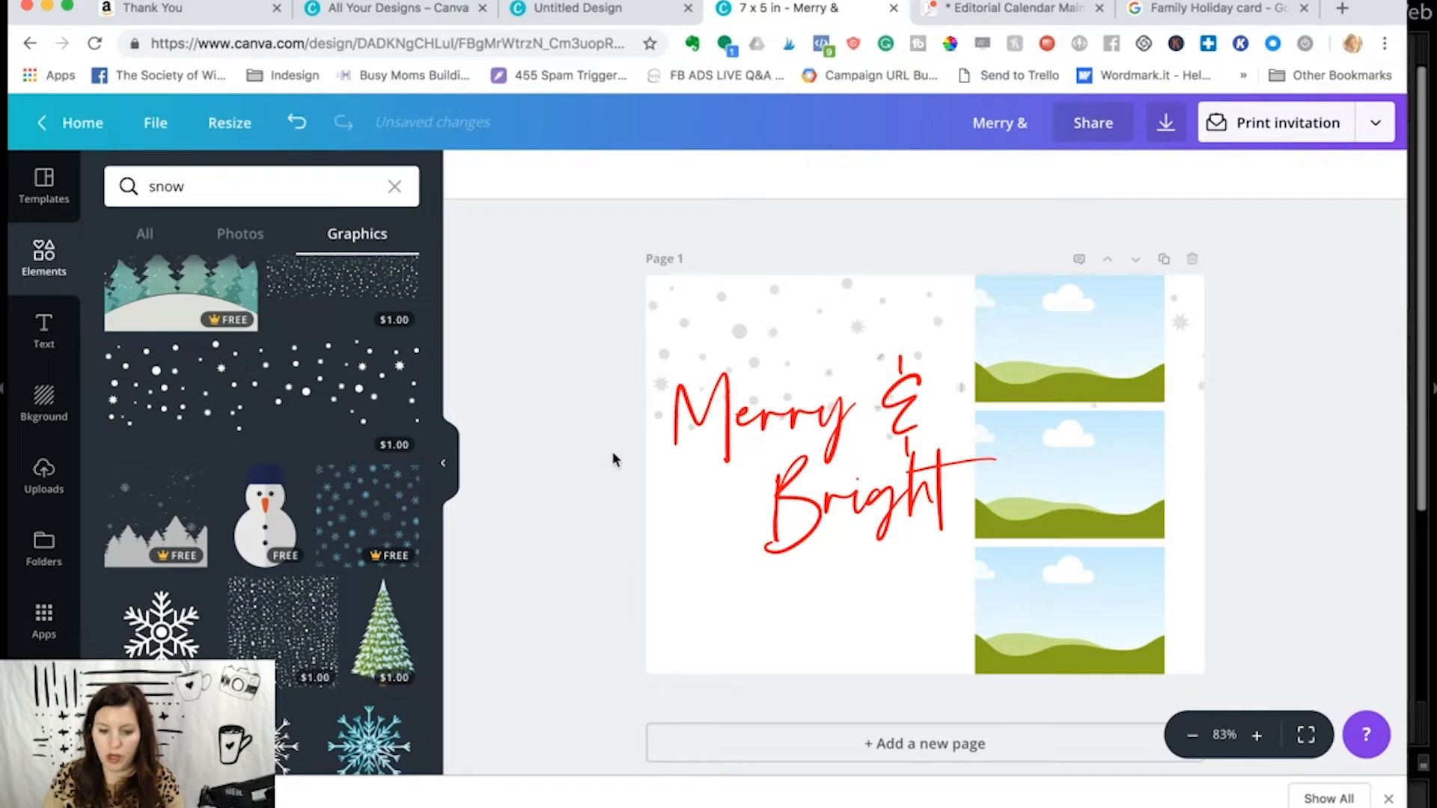
- Show the uploaded images and look through the computer's files for a photo, cancelling without uploading one
click(47, 488)
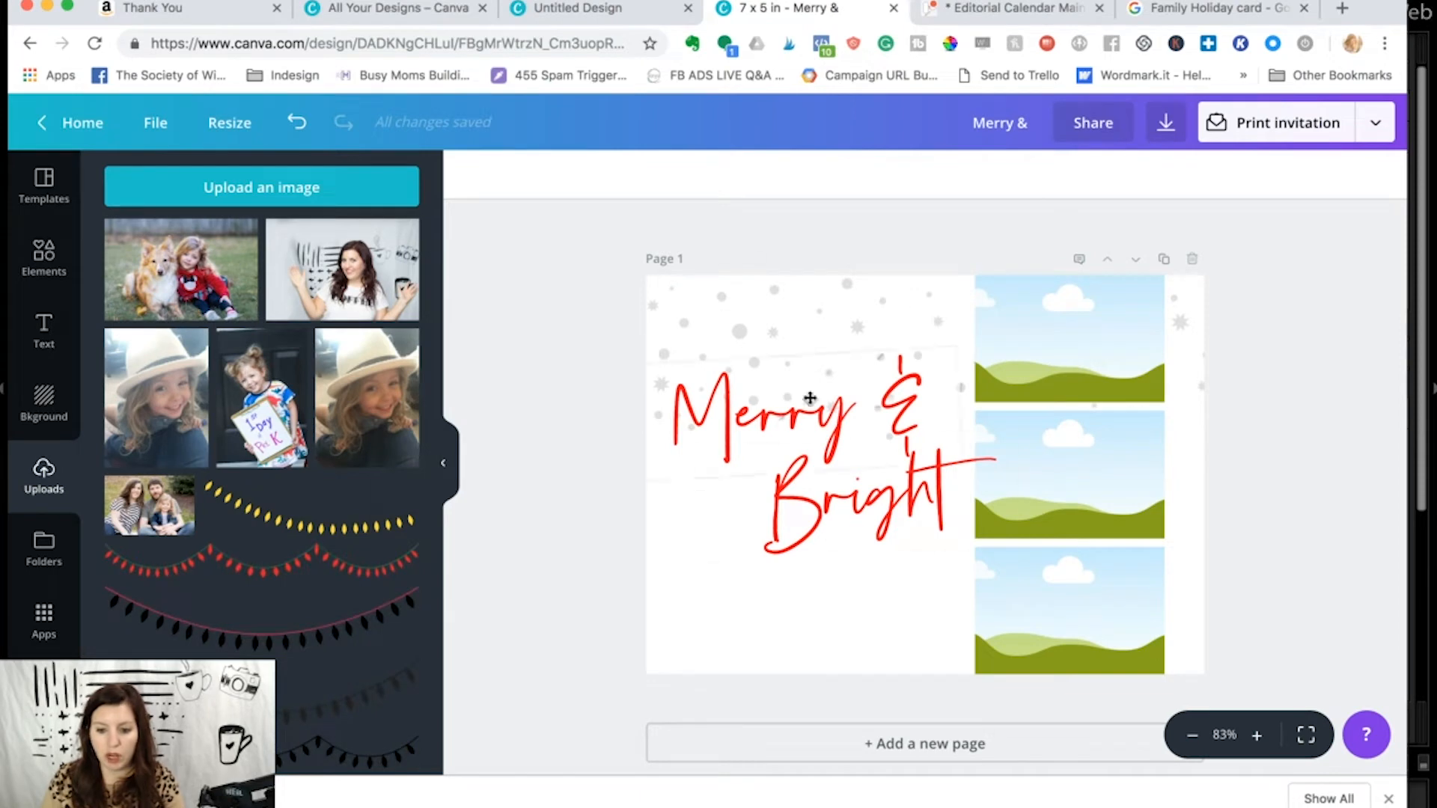
click(320, 196)
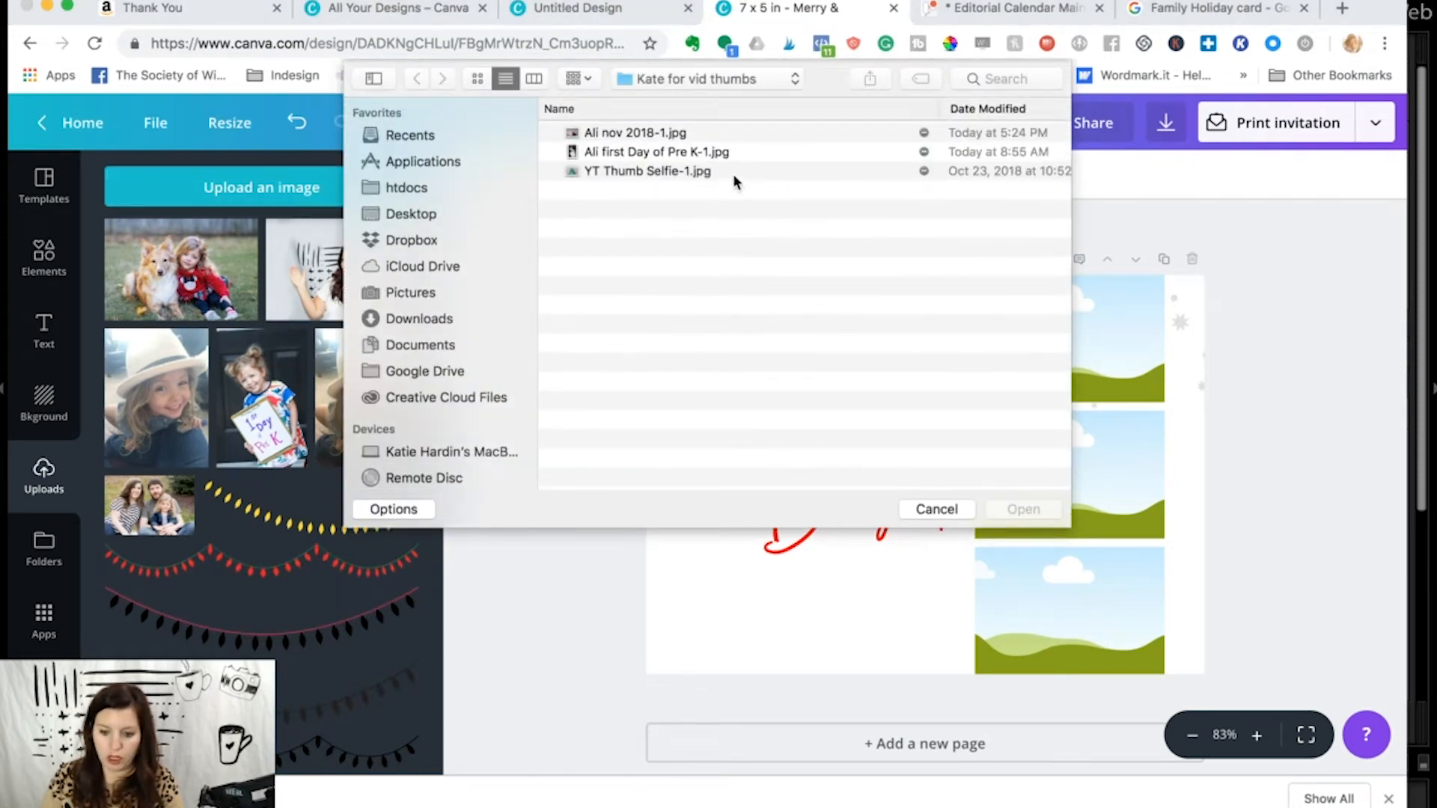
click(668, 157)
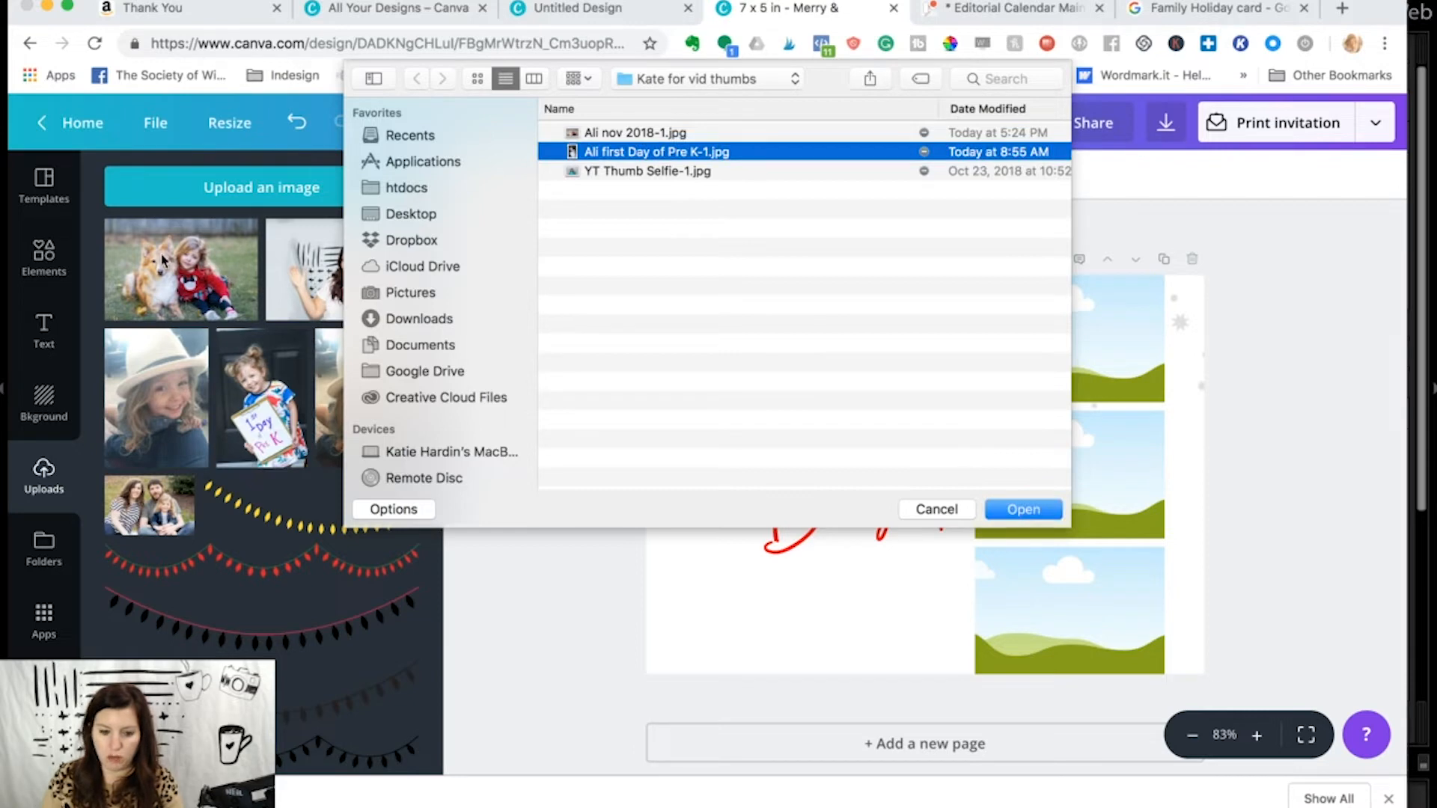
click(932, 511)
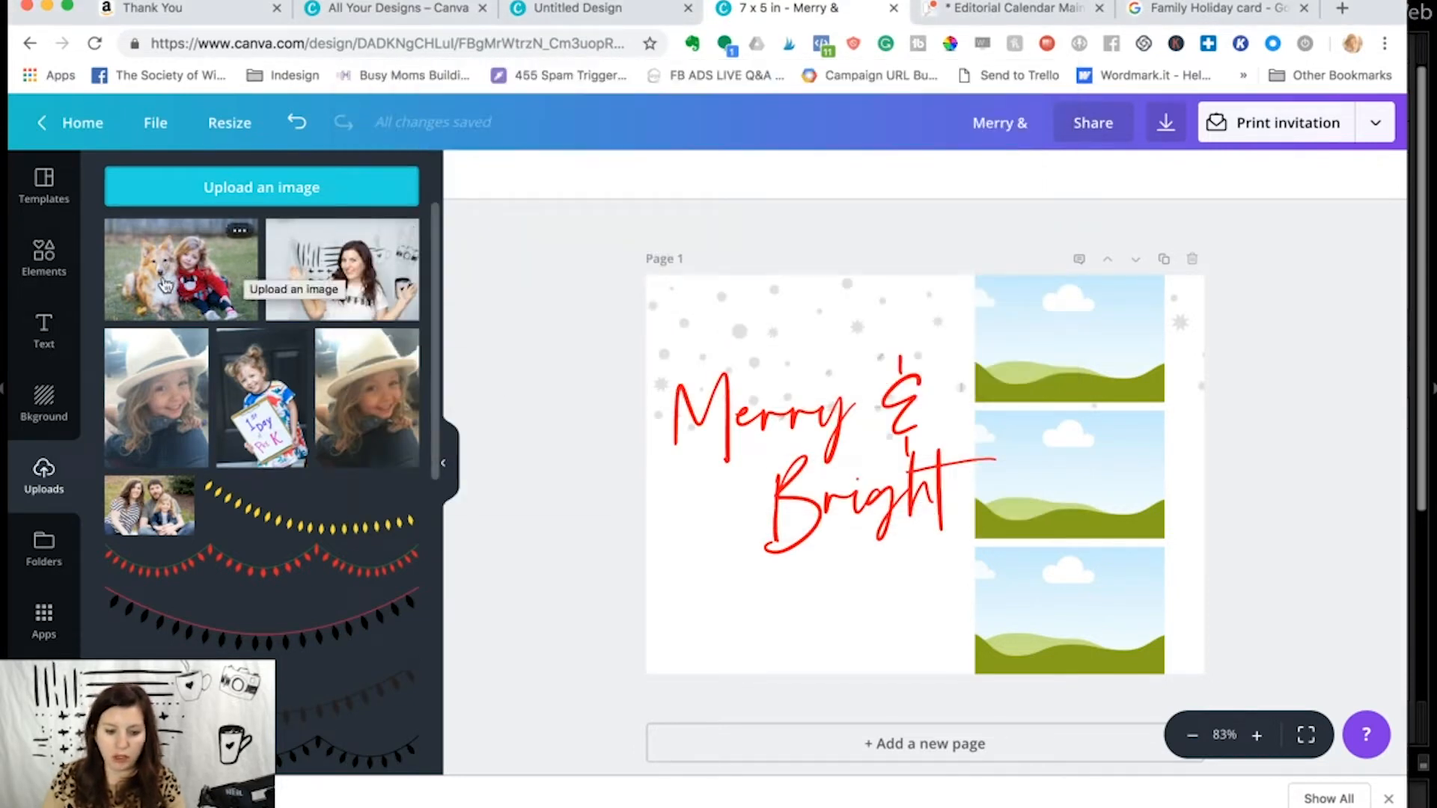
- Fill the top photo frame with the uploaded photo of the girl and the dog
drag(179, 288, 995, 322)
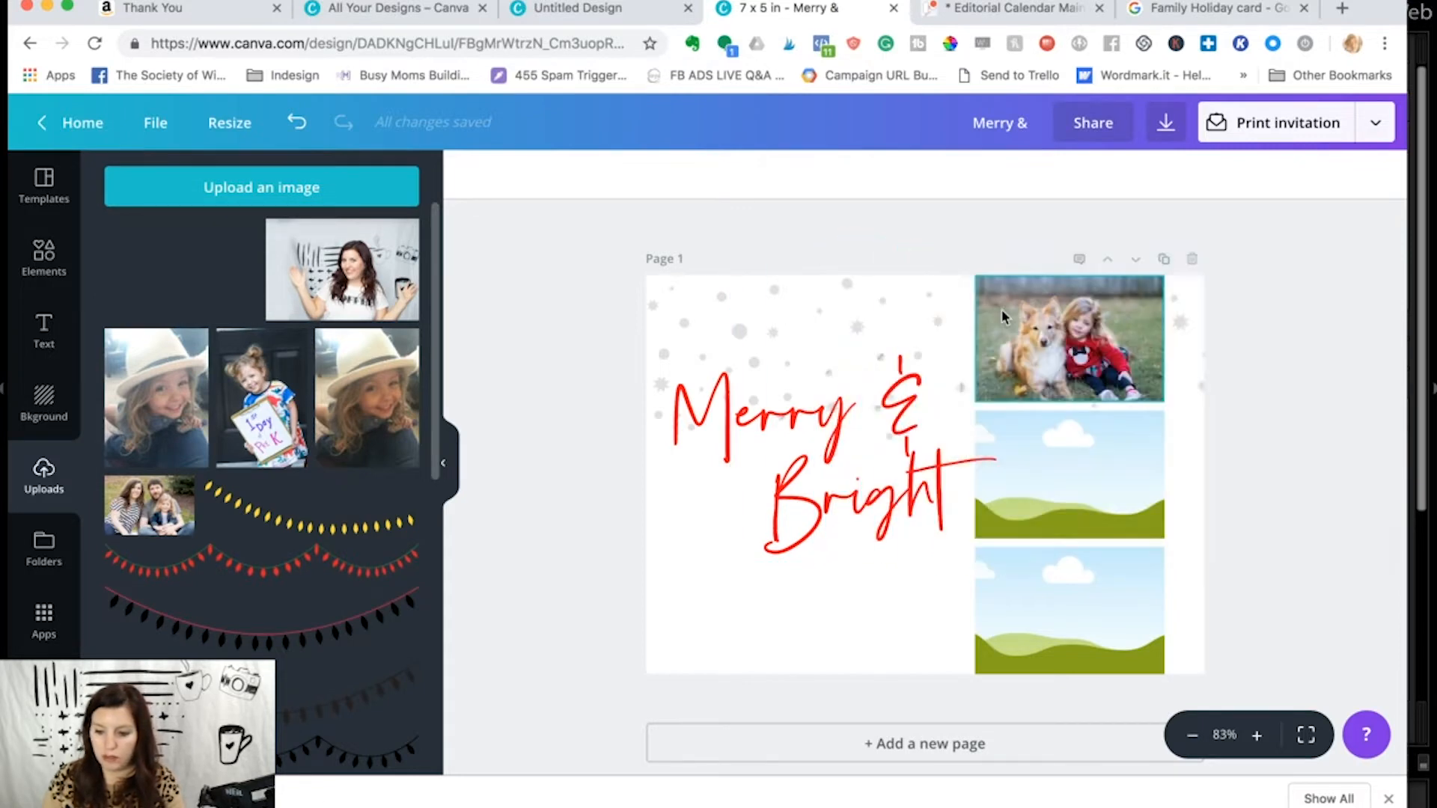
- Fill the middle photo frame with the family portrait and the bottom frame with the photo of the girl holding the sign
scroll(258, 410, down, 4)
scroll(192, 378, up, 2)
drag(153, 350, 1070, 471)
scroll(331, 320, up, 2)
drag(269, 320, 1049, 562)
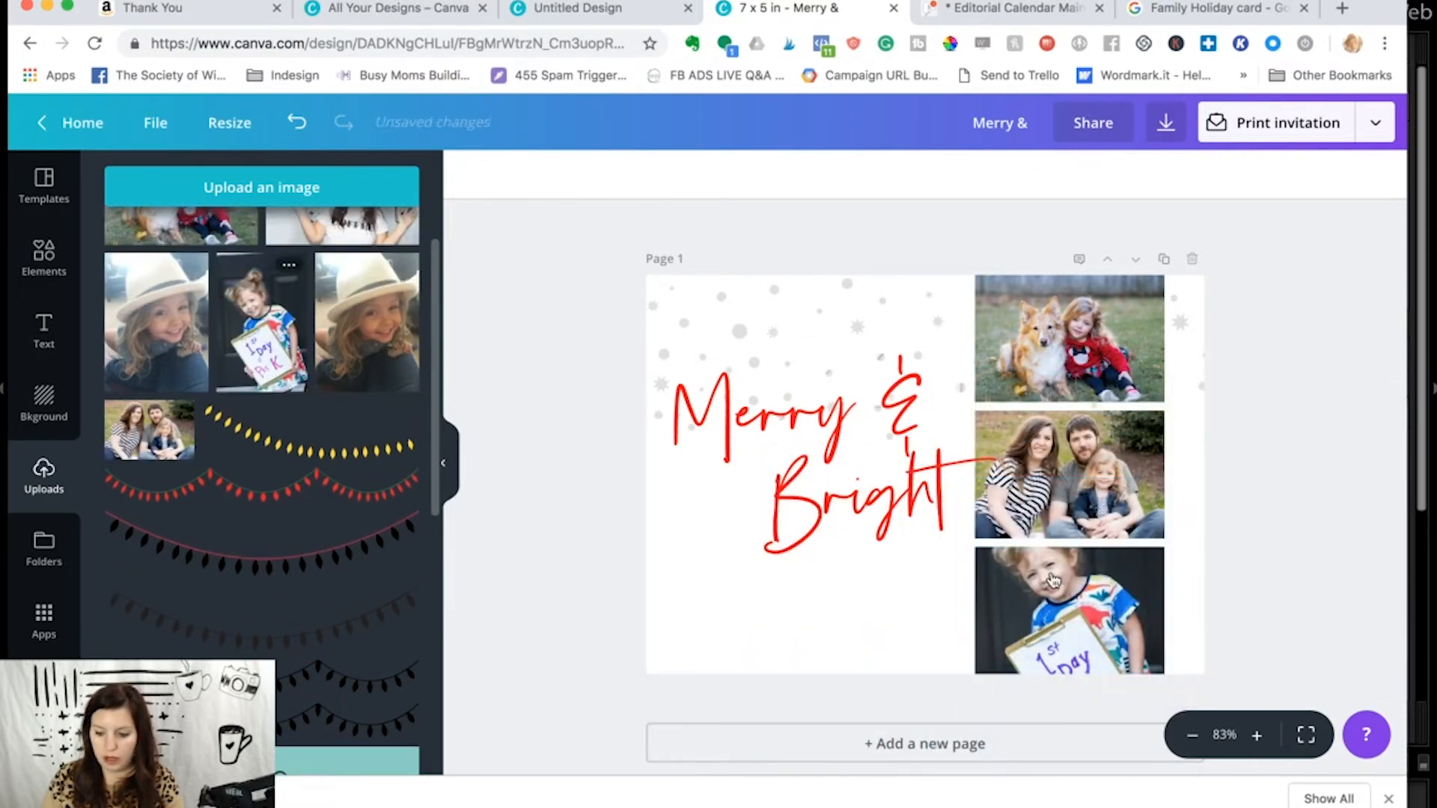
- Enlarge the photo of the girl with the sign inside the bottom frame and shift it down to show her whole head
double_click(1064, 620)
drag(1062, 595, 1069, 636)
drag(973, 503, 945, 458)
drag(1015, 595, 1039, 628)
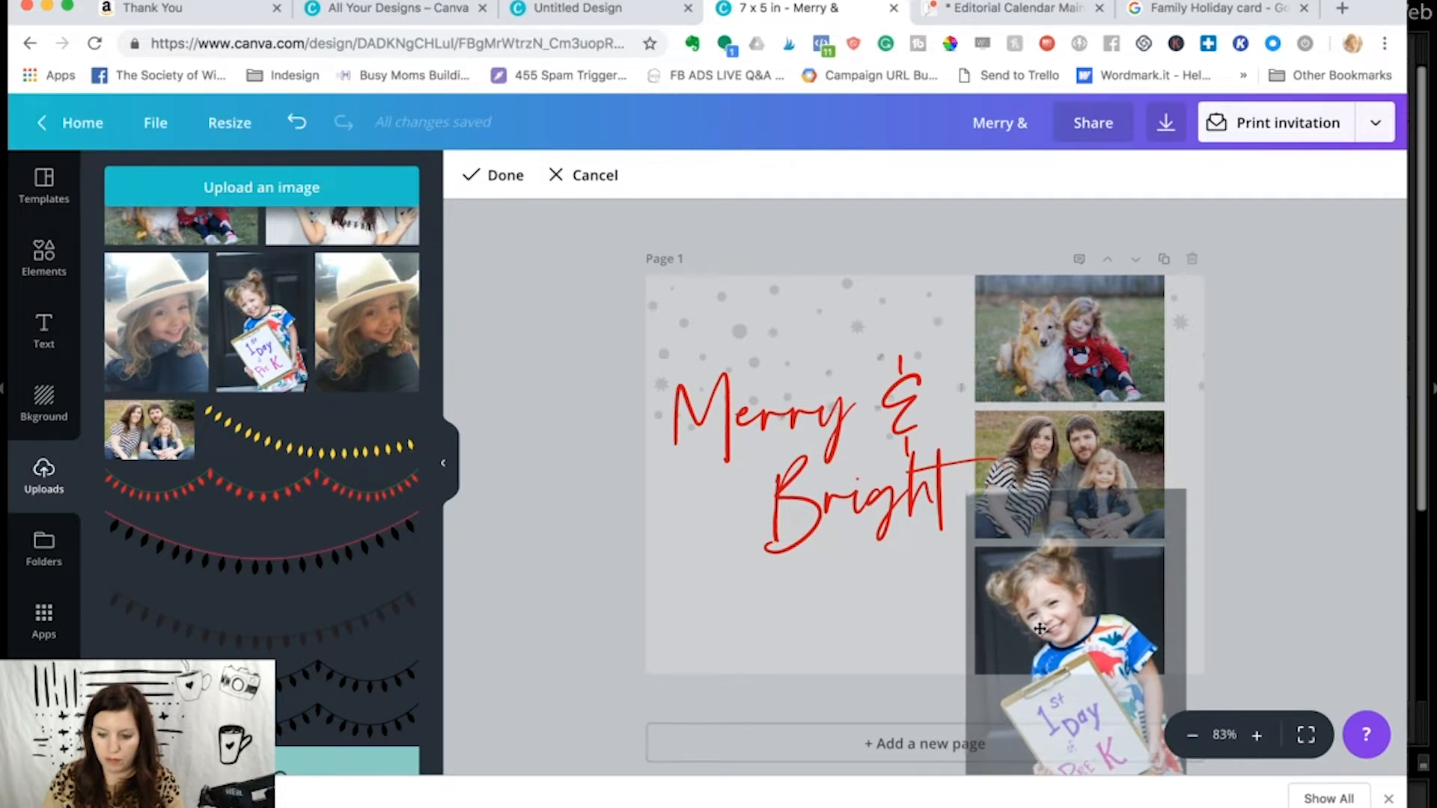
drag(1188, 487, 1171, 513)
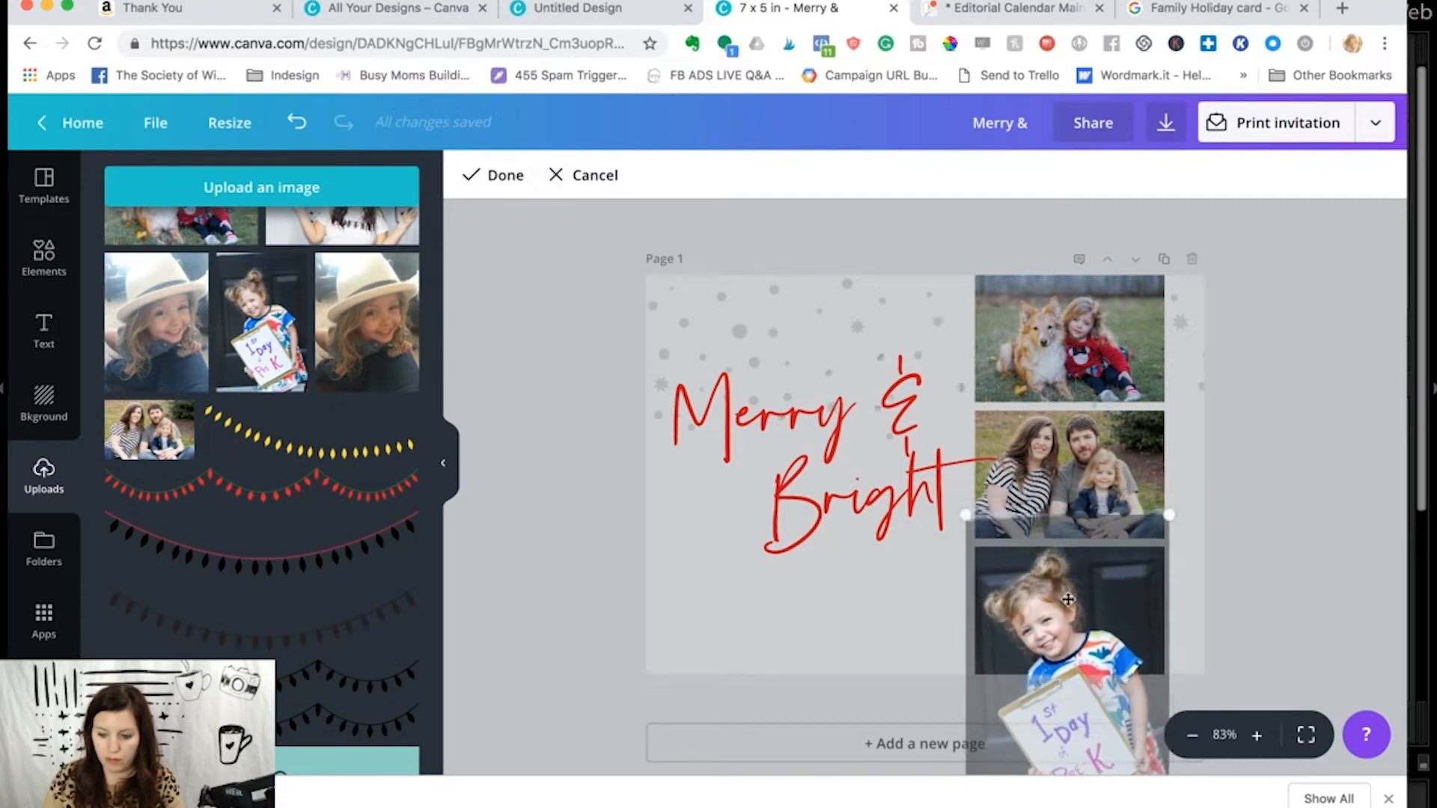
drag(1068, 599, 1072, 586)
click(857, 602)
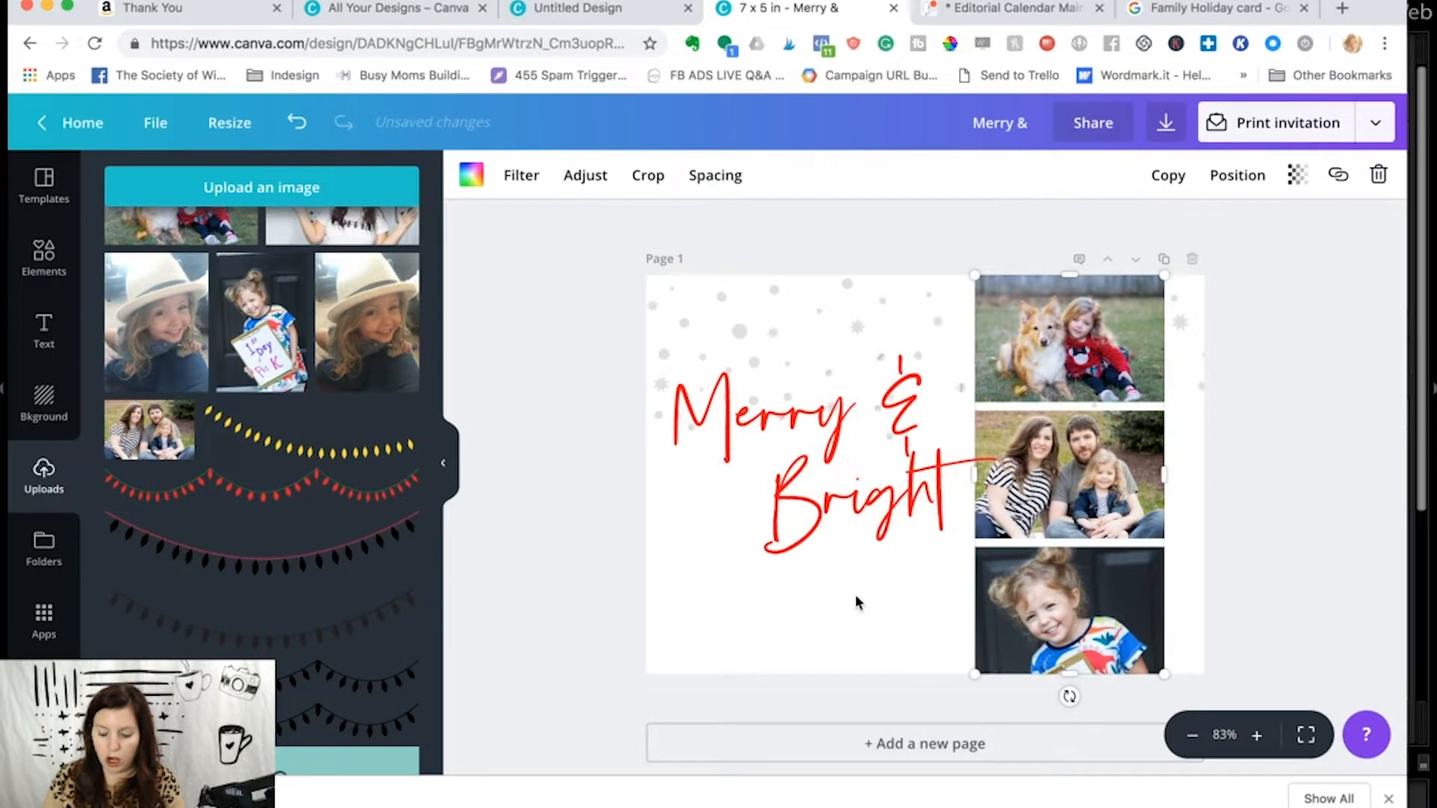
double_click(1010, 596)
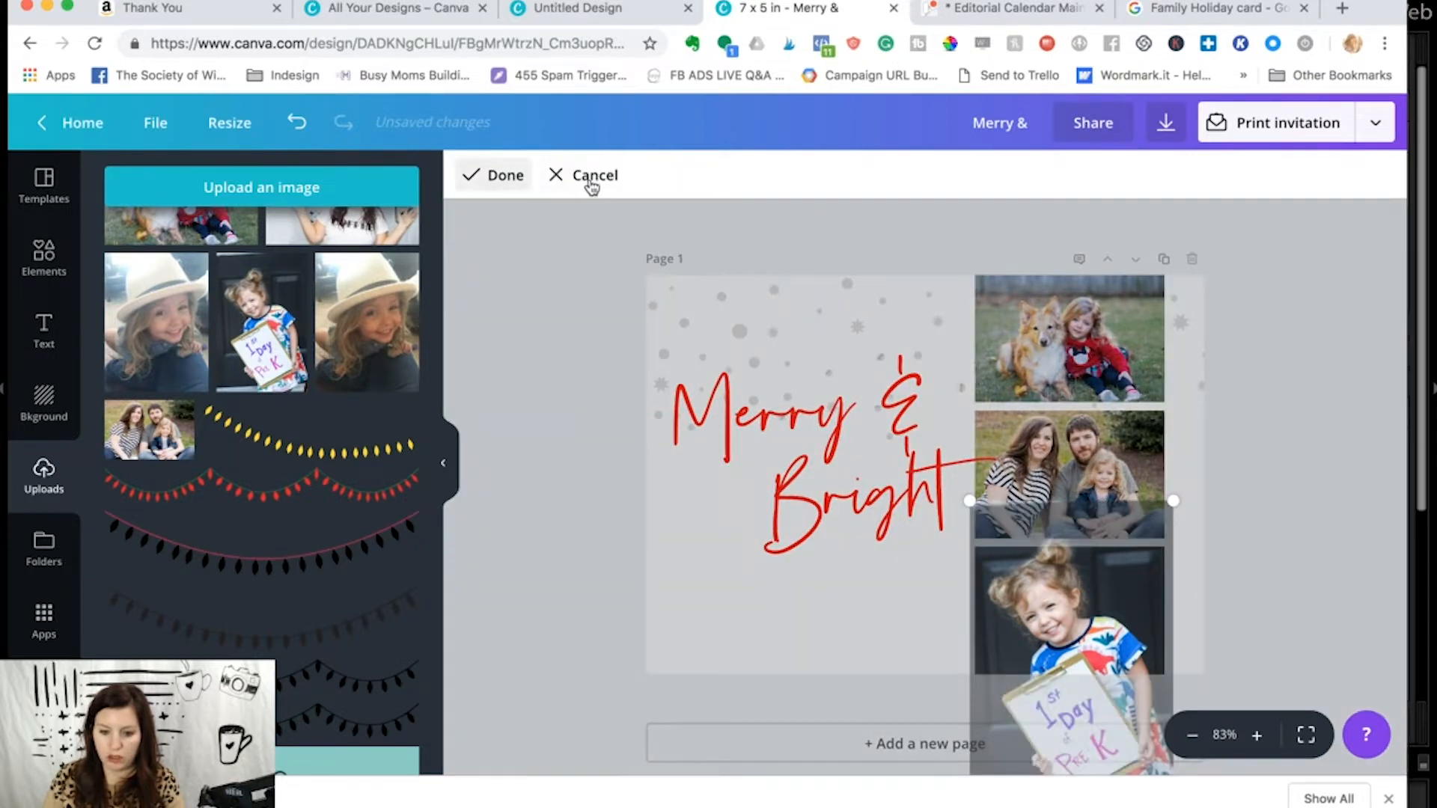
click(880, 597)
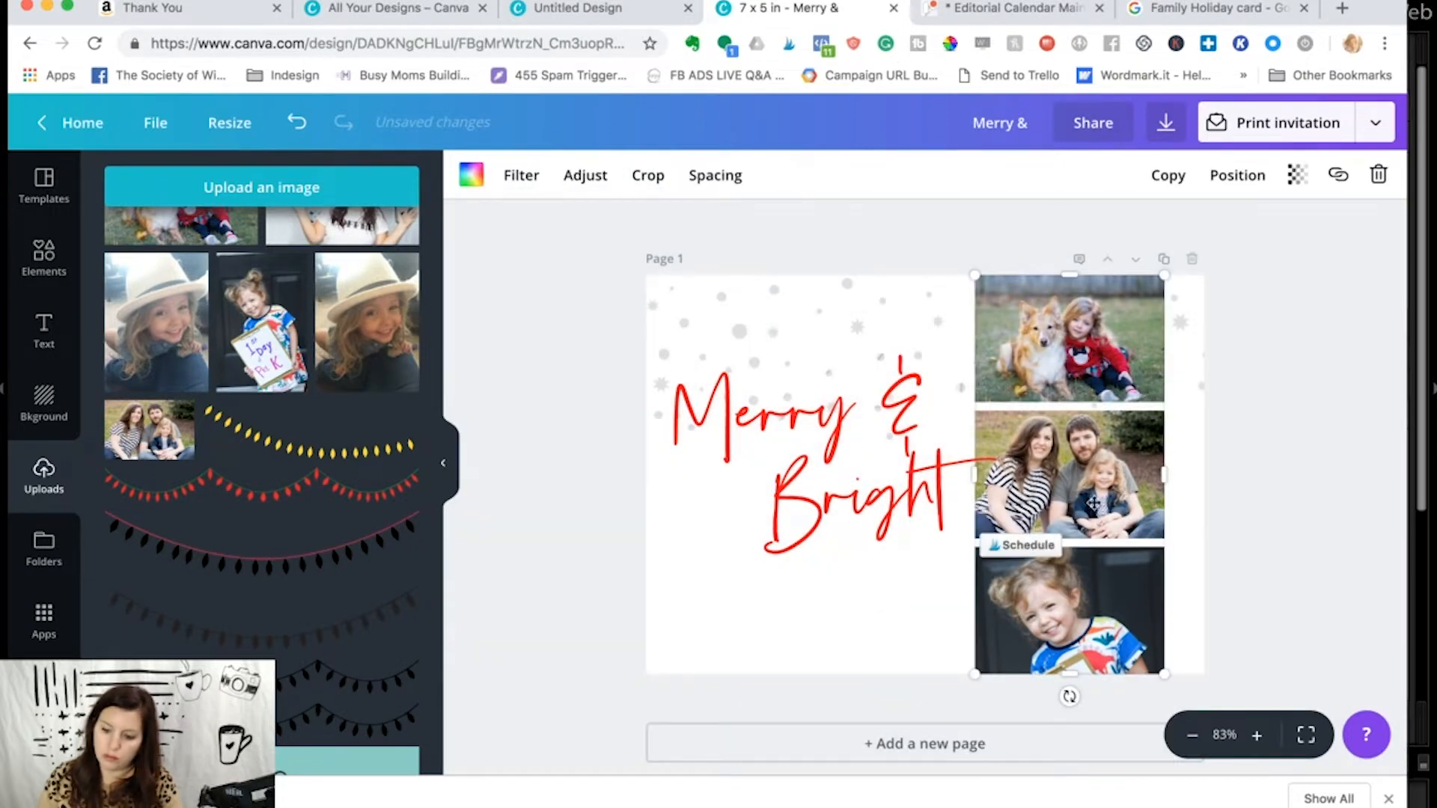
- Enlarge and reposition the girl-and-dog photo inside the top frame, and open the middle family photo for cropping
double_click(995, 393)
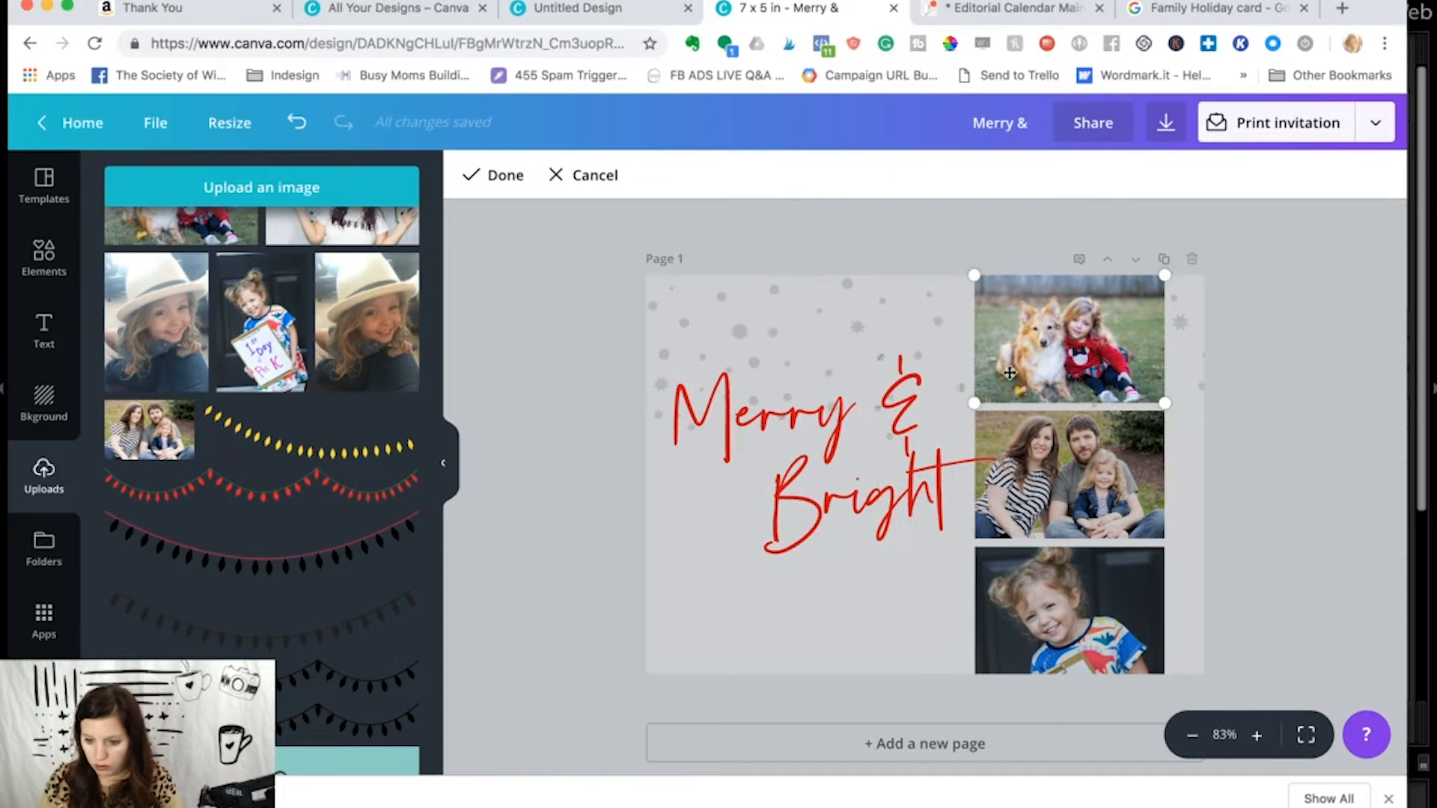
drag(975, 402, 938, 417)
drag(1008, 370, 1027, 353)
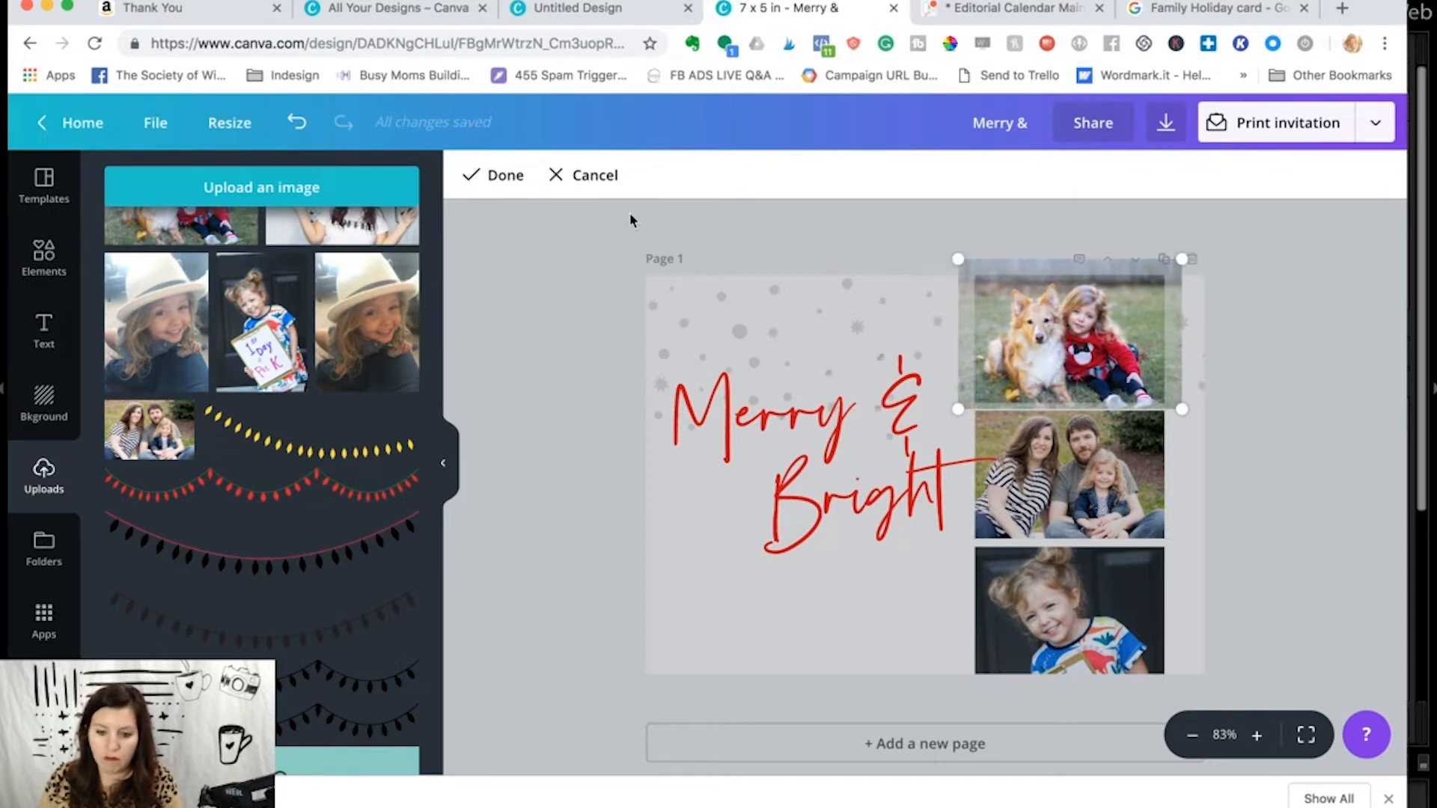
click(523, 178)
double_click(1089, 460)
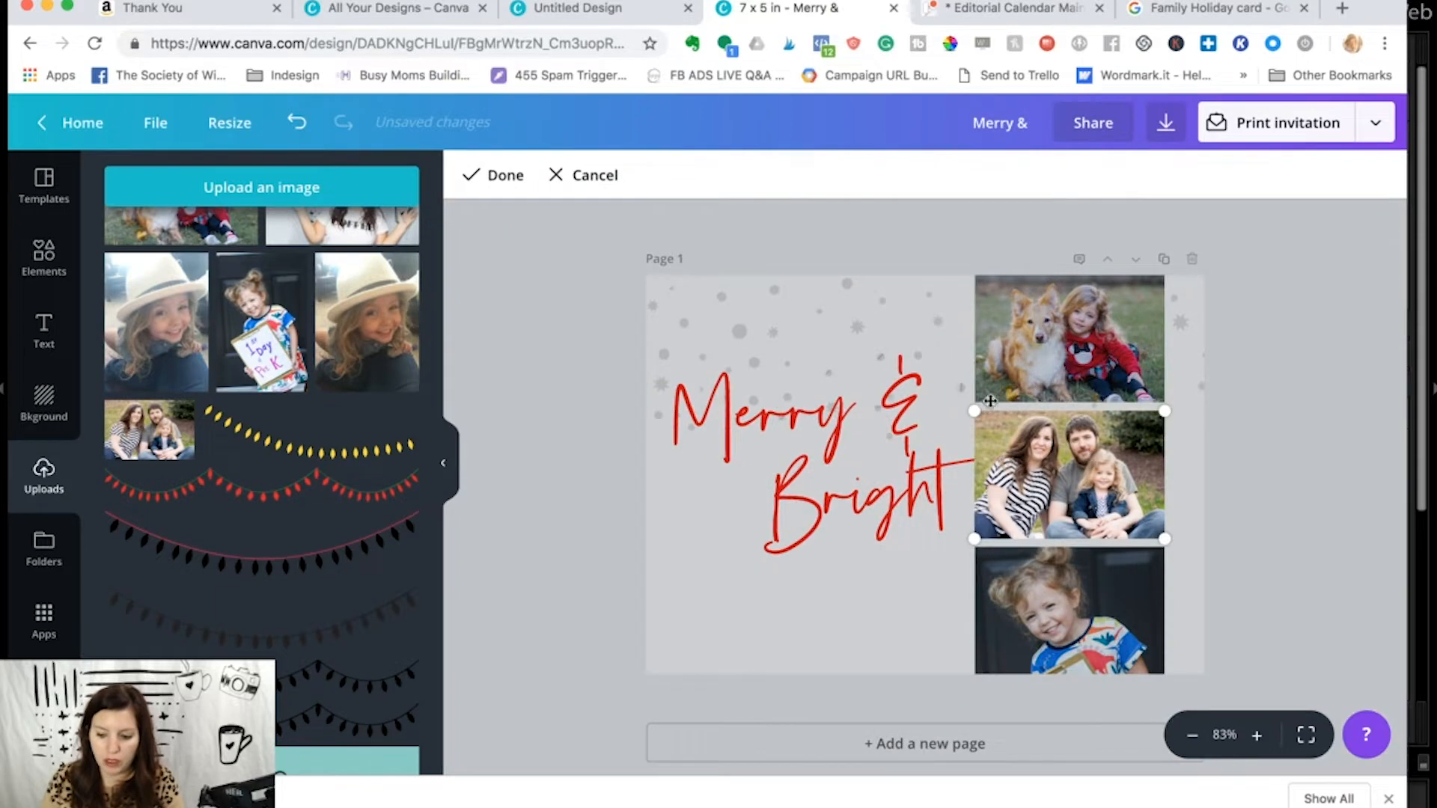
- Quit the Mail application running in the background
mouse_move(411, 798)
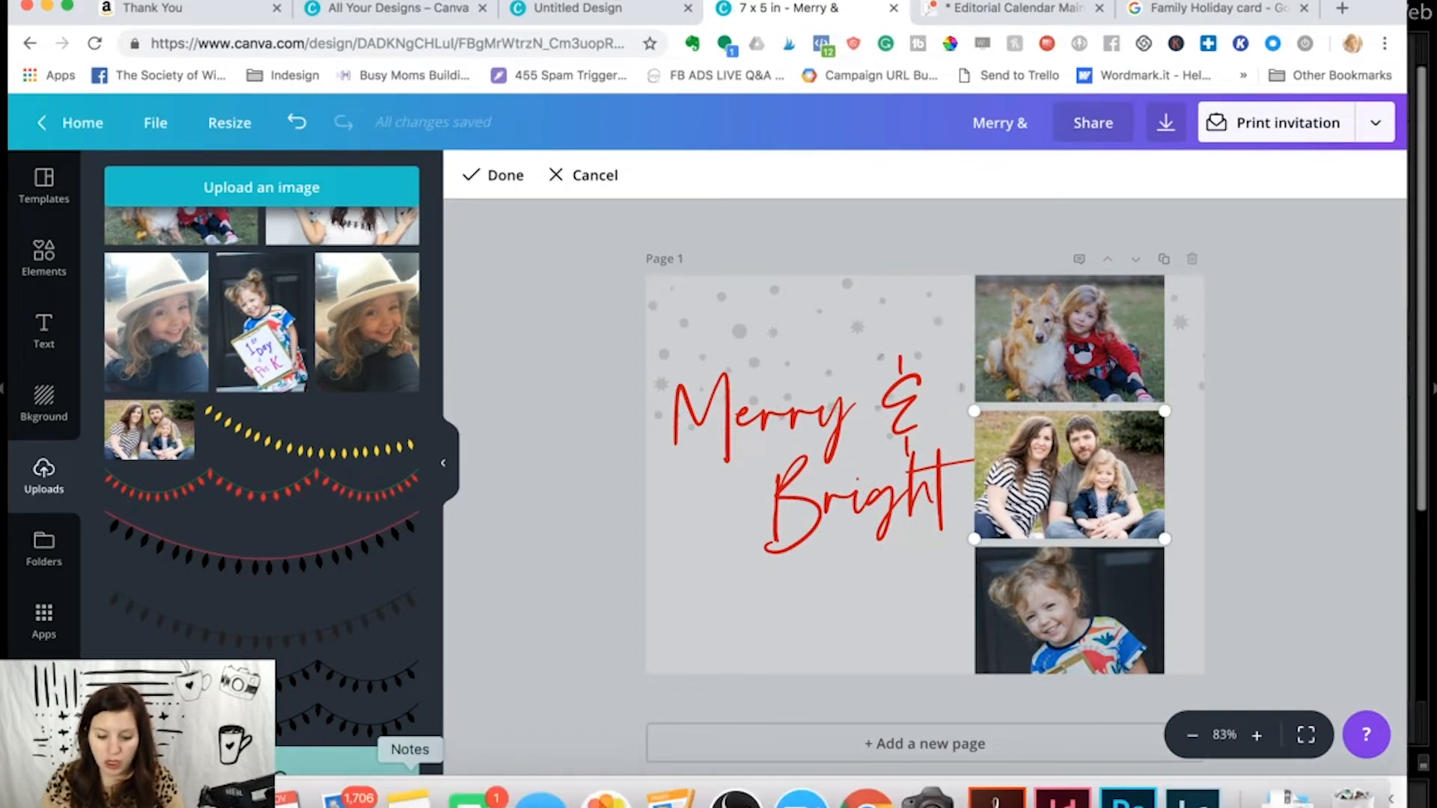
right_click(346, 796)
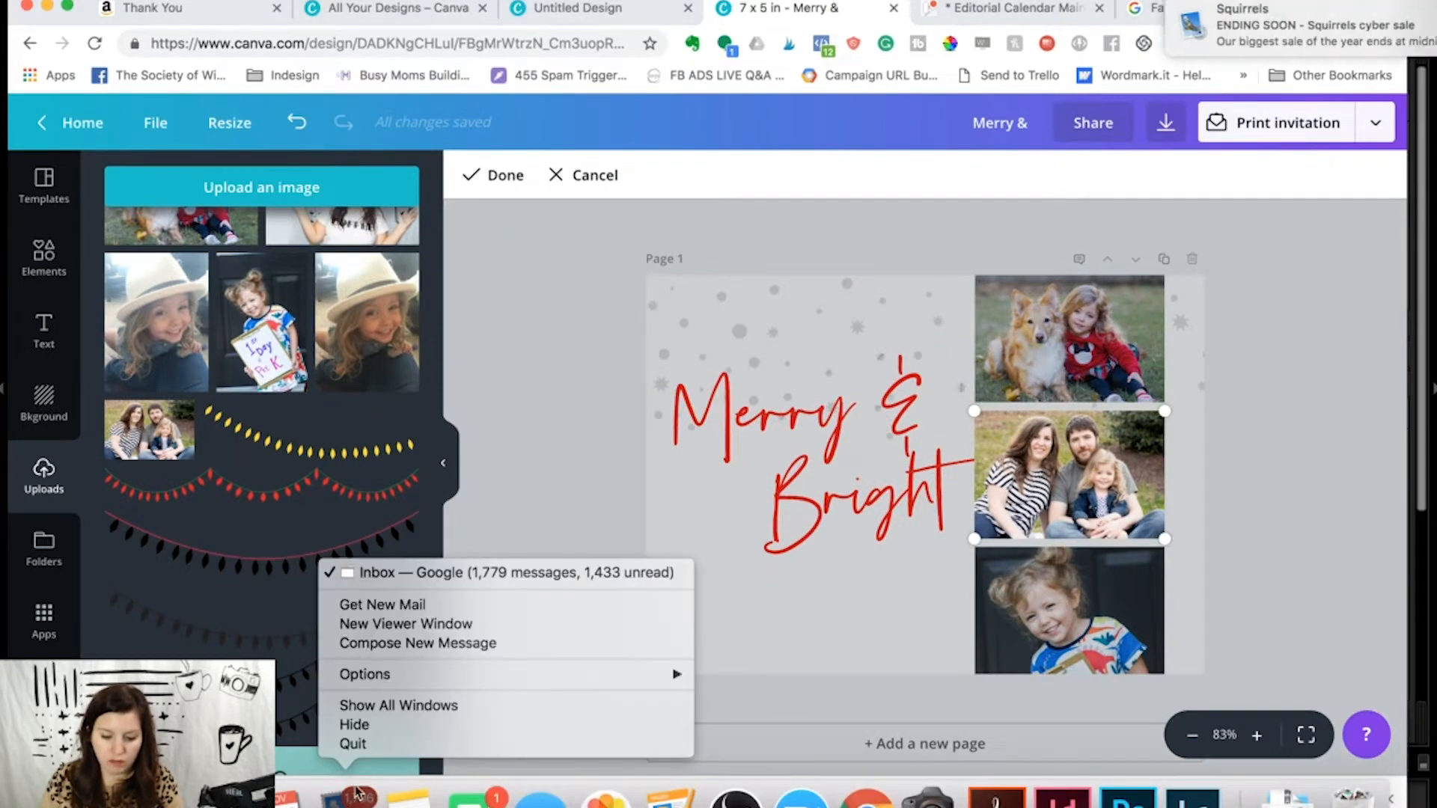
click(352, 747)
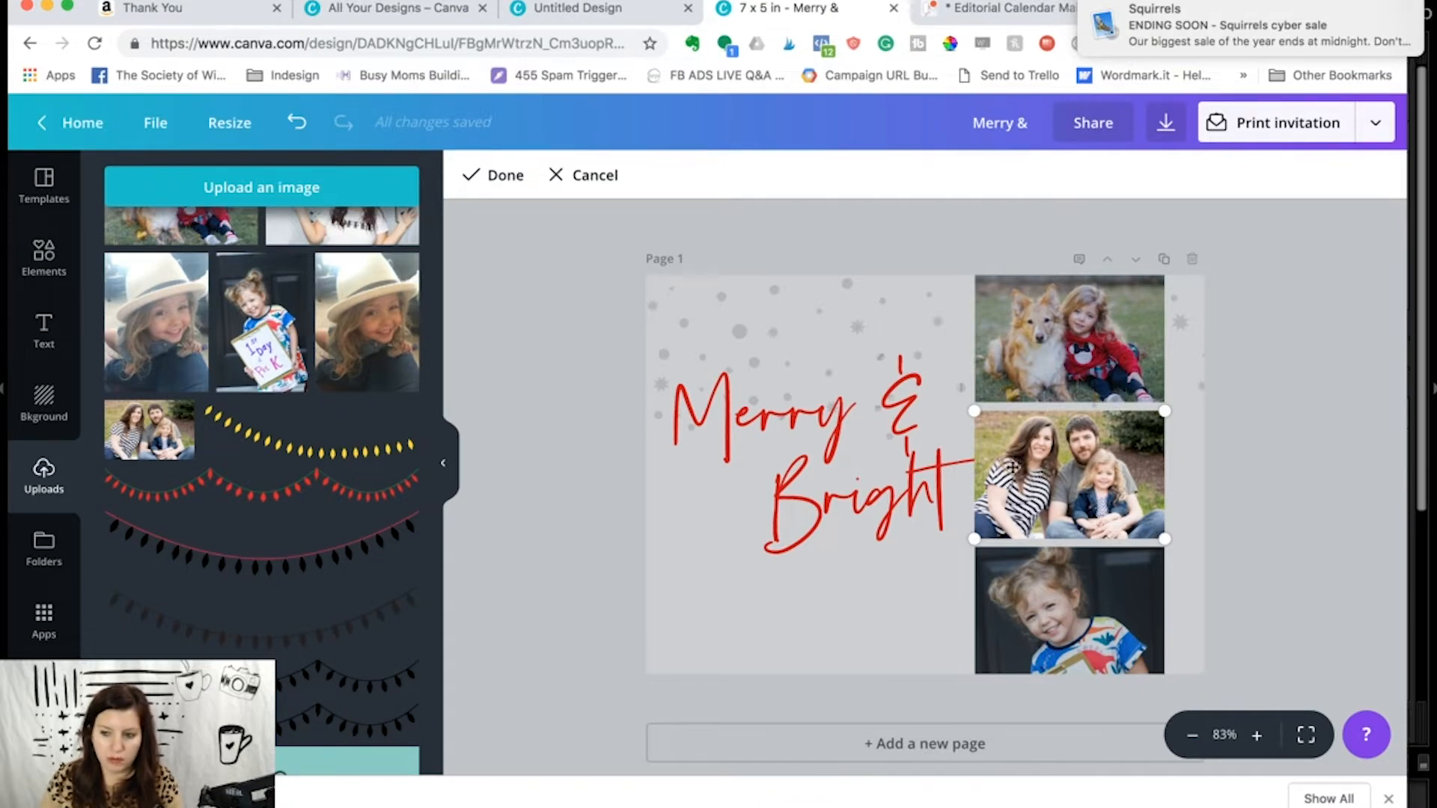
- Enlarge the family portrait slightly inside the middle frame, reposition it, and apply the crop
drag(974, 410, 940, 391)
mouse_move(1008, 445)
mouse_down()
mouse_move(1029, 457)
mouse_move(1017, 456)
mouse_up()
key(Return)
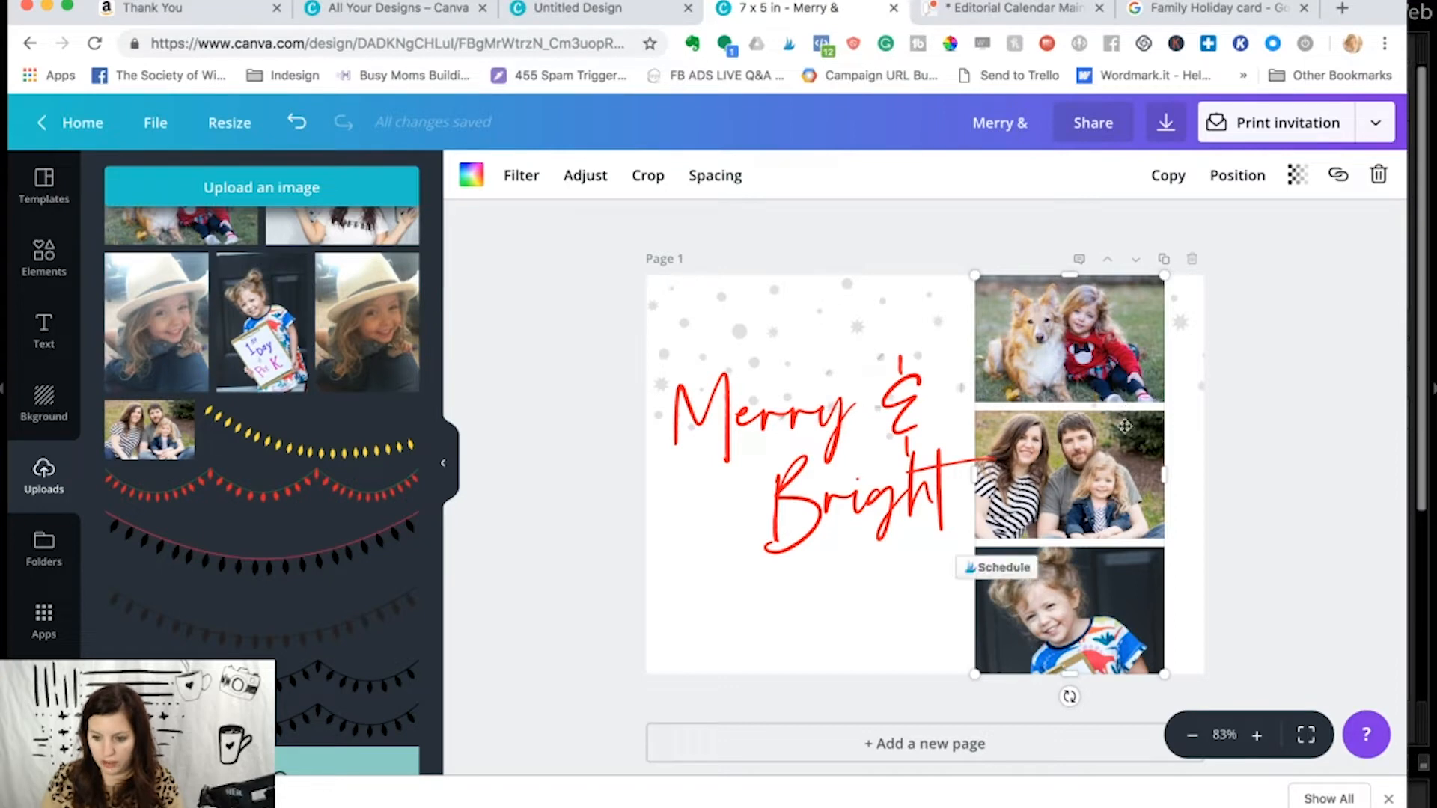
- Set the photo grid's spacing to 1 and shift the photo column slightly toward the card's right edge
click(726, 184)
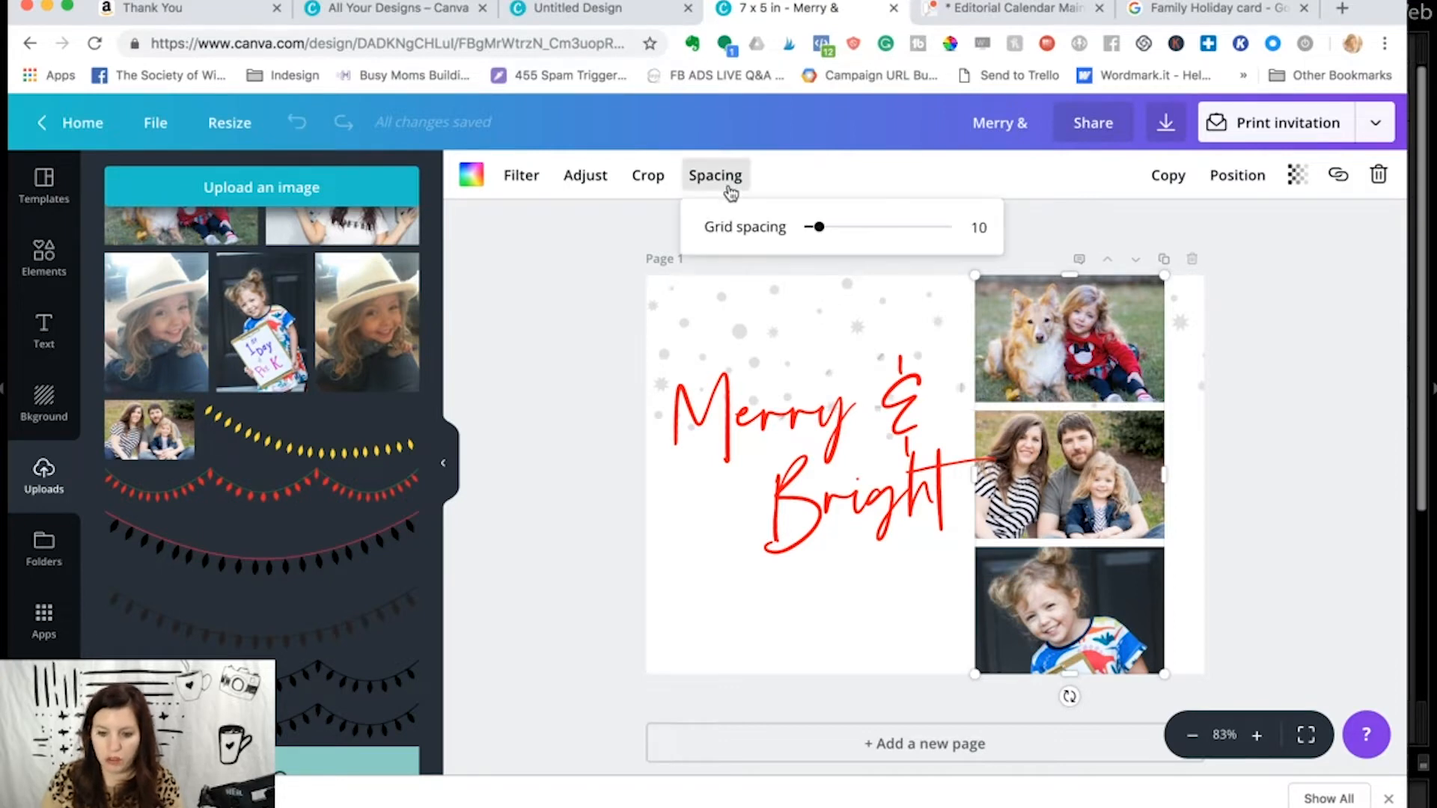
drag(818, 235, 805, 240)
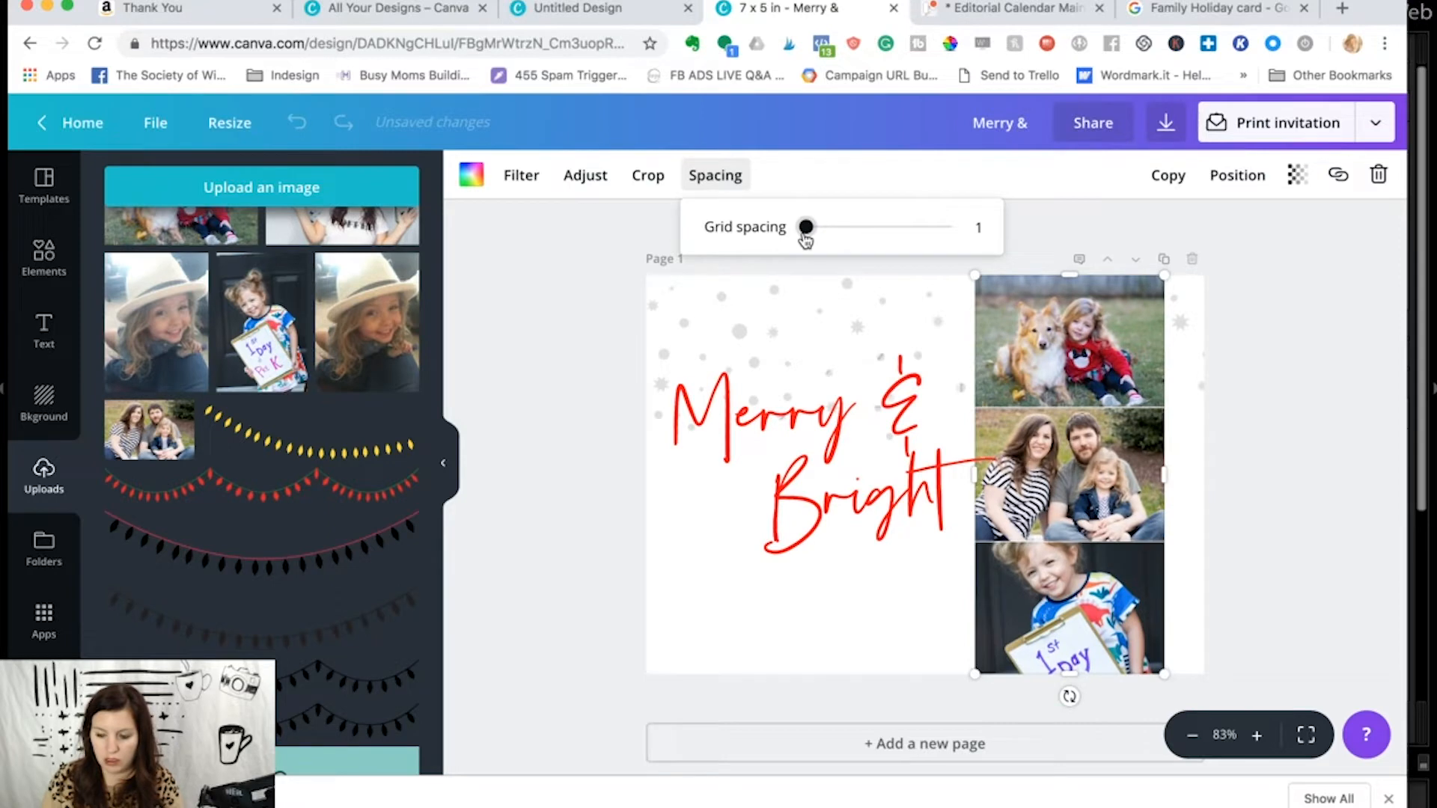
click(580, 401)
drag(1091, 477, 1107, 481)
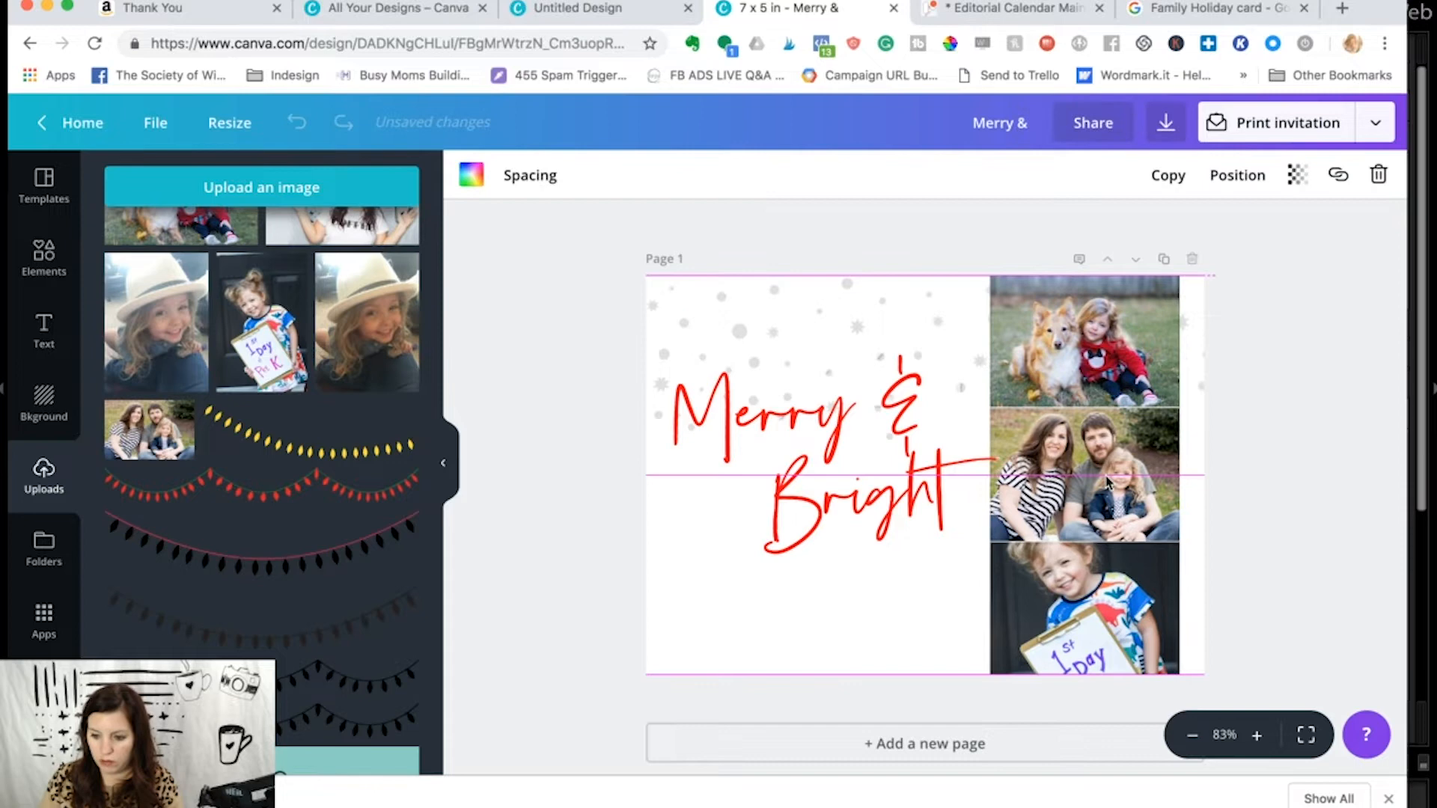
- Add a paragraph text box and place it below the word "Bright"
click(778, 608)
key(t)
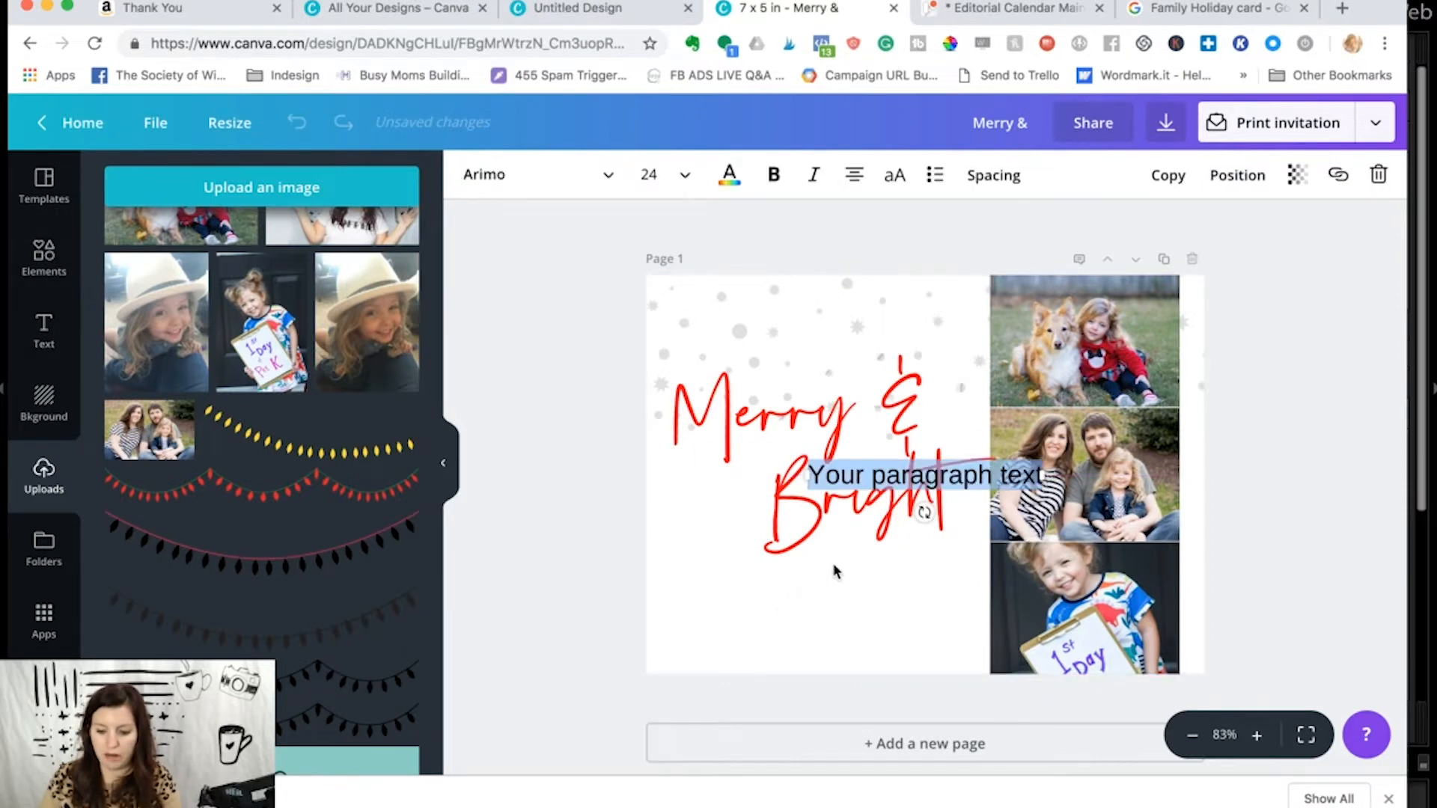
click(658, 557)
drag(838, 479, 727, 600)
- Replace the placeholder text with the copied greeting "Wishing You a Merry Christmas" followed by the family's name and 2018
triple_click(727, 602)
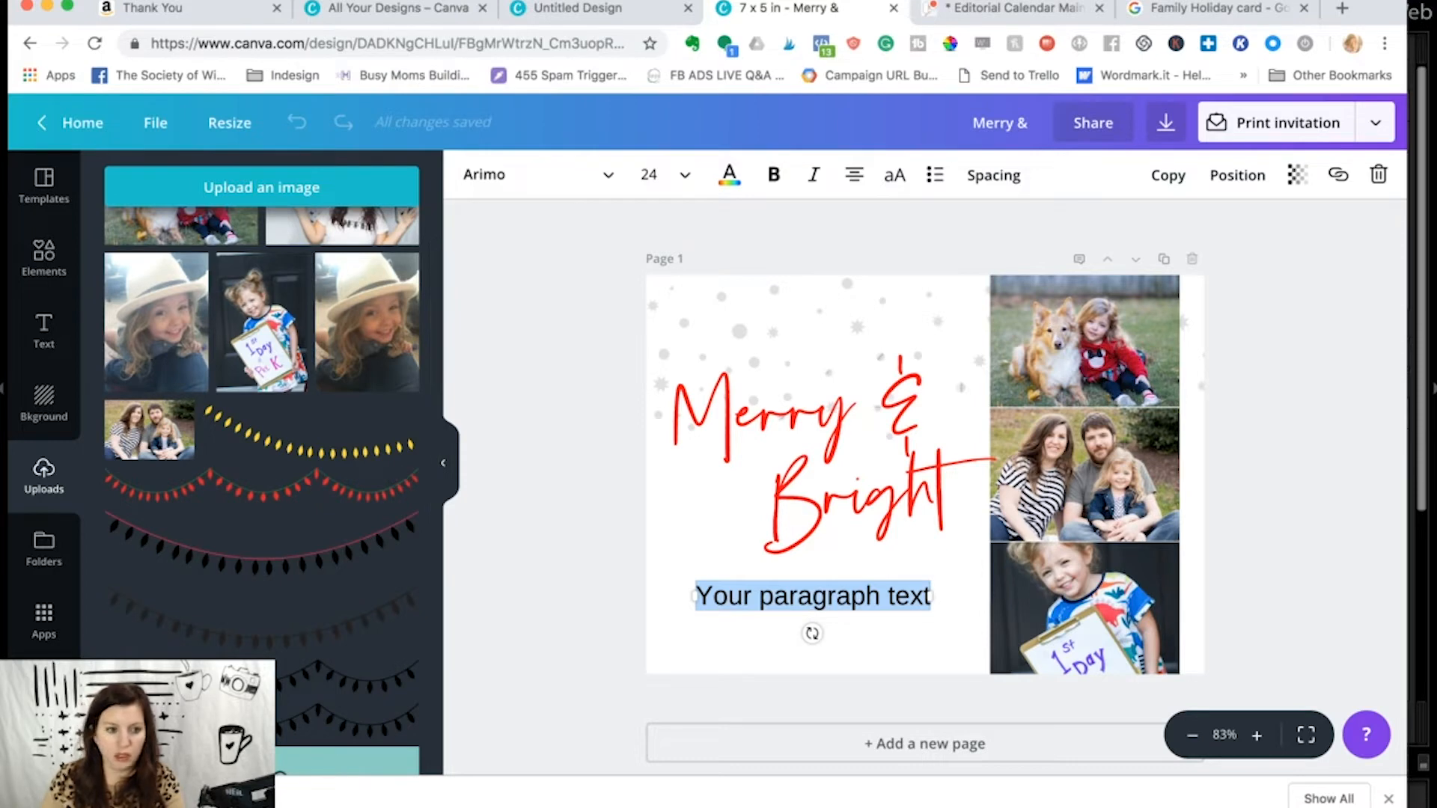
key(super+Tab)
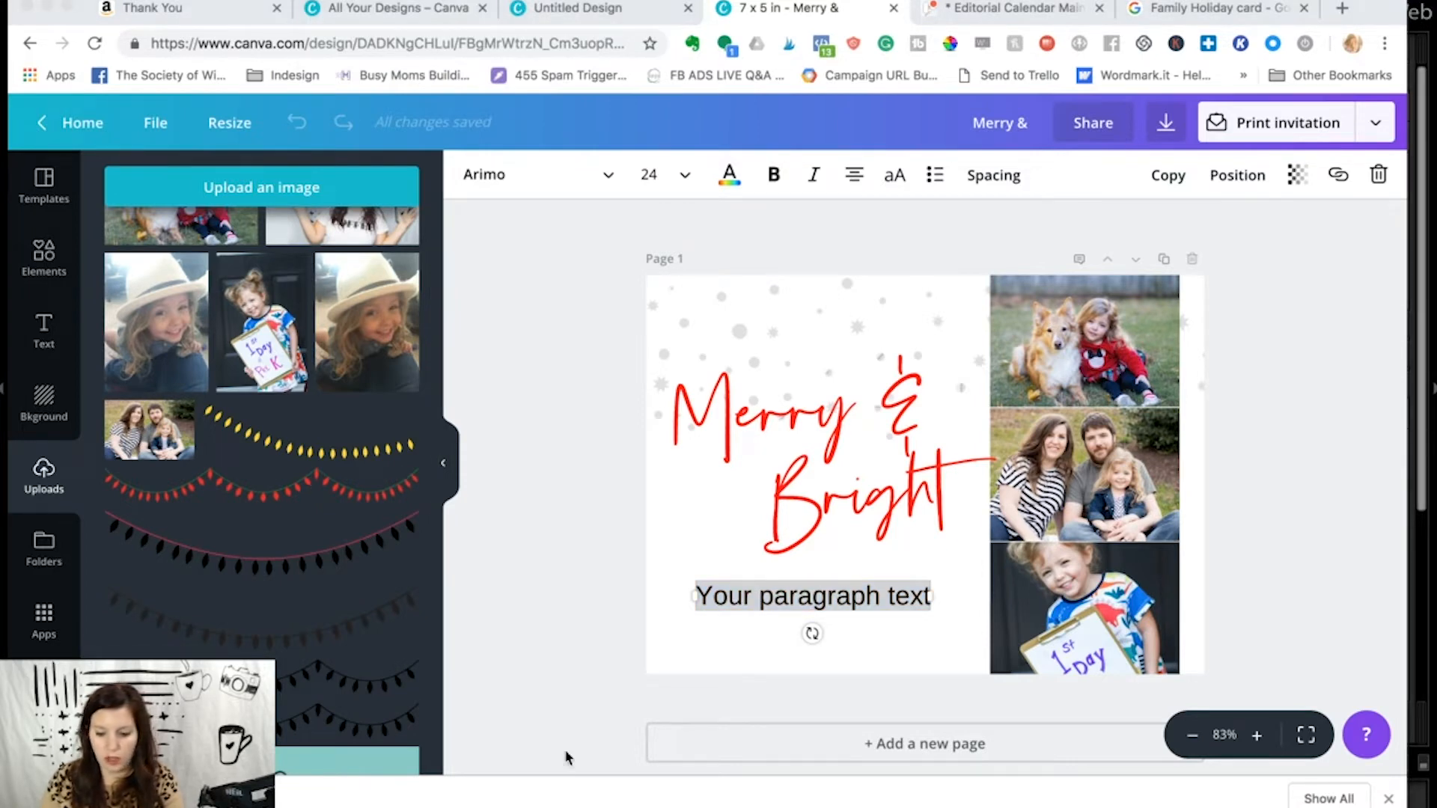
key(super+Tab)
text(Wishing You a Merry Christmas The Hardins 2018)
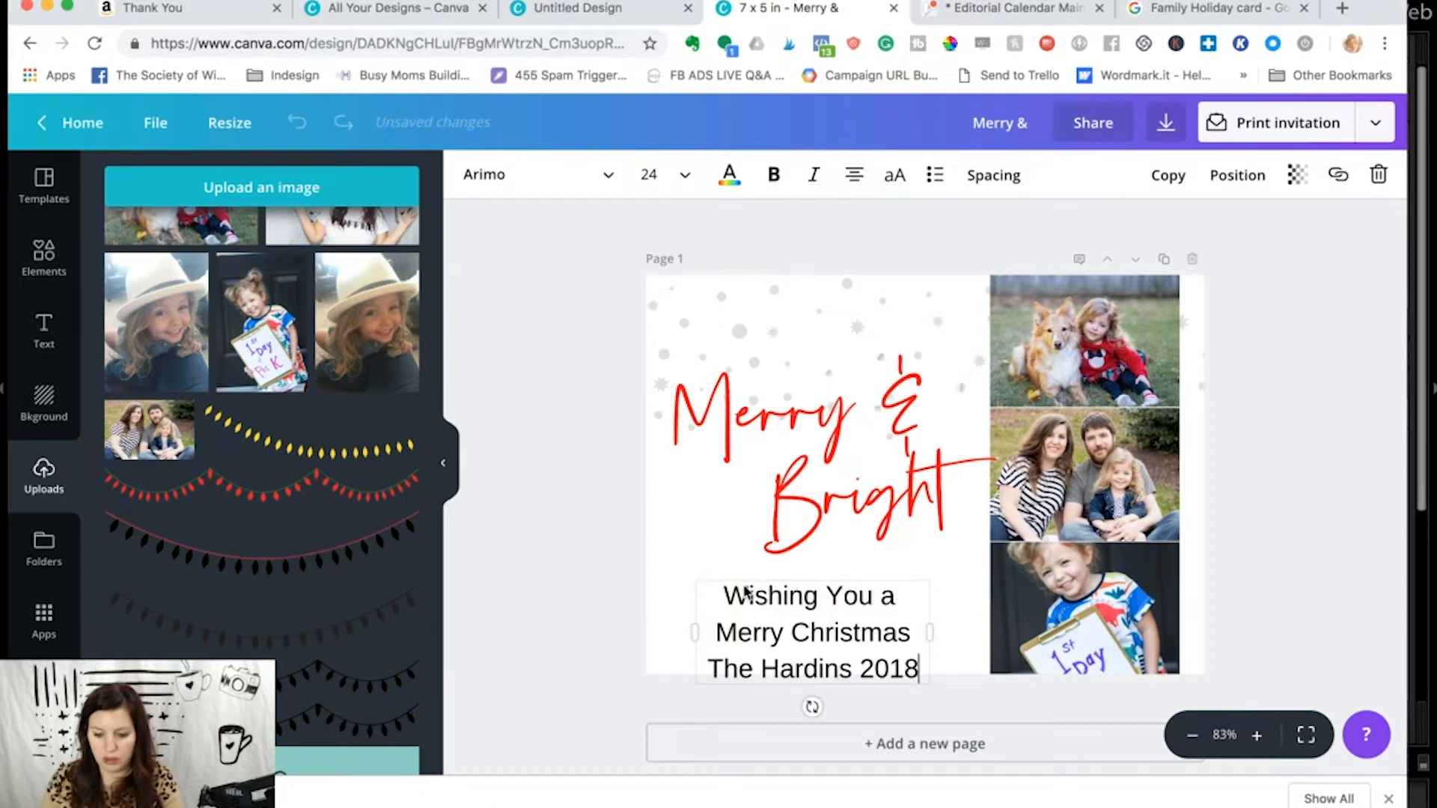
- Set the greeting's font to Poppins Light and widen its text box toward the photo column
drag(924, 662, 704, 600)
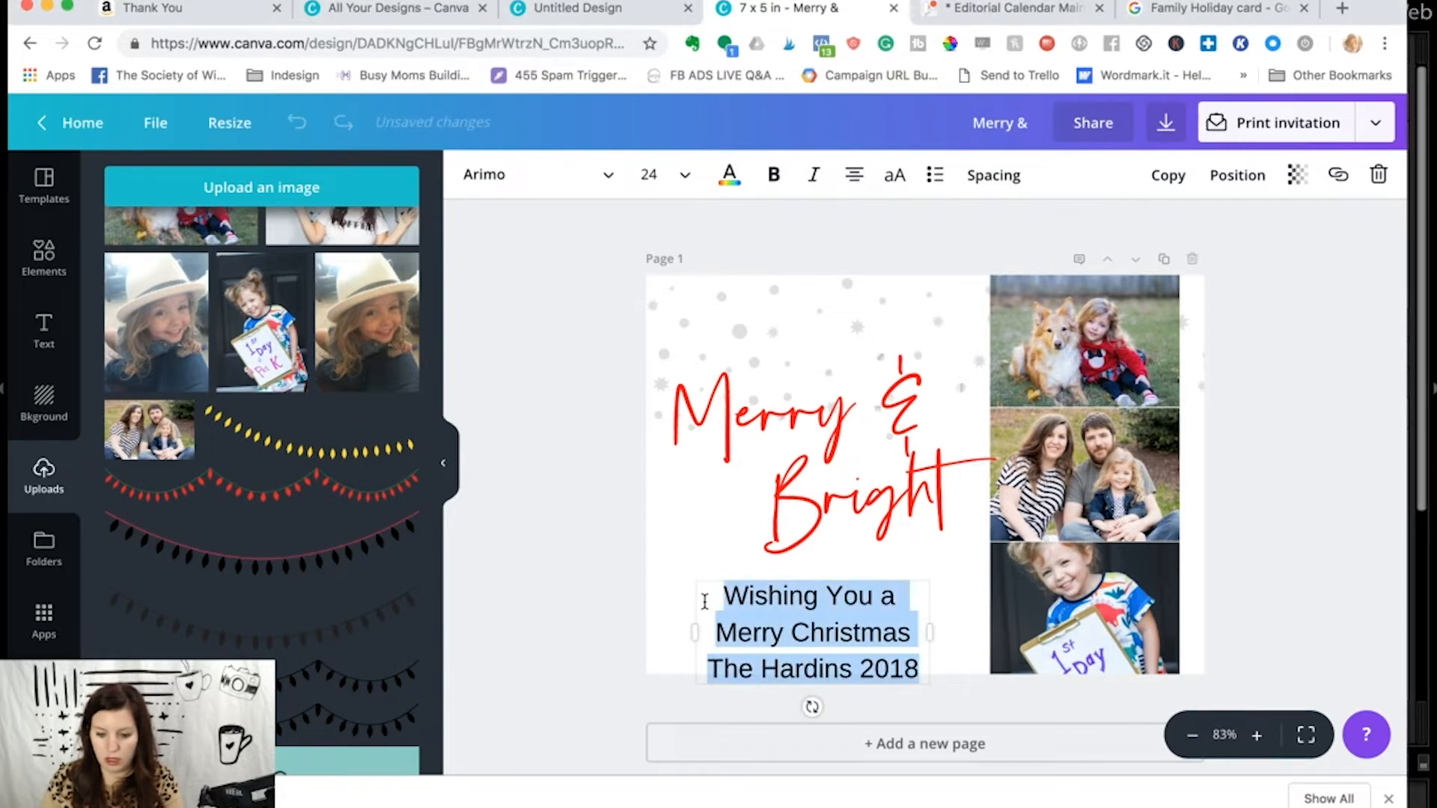
click(608, 177)
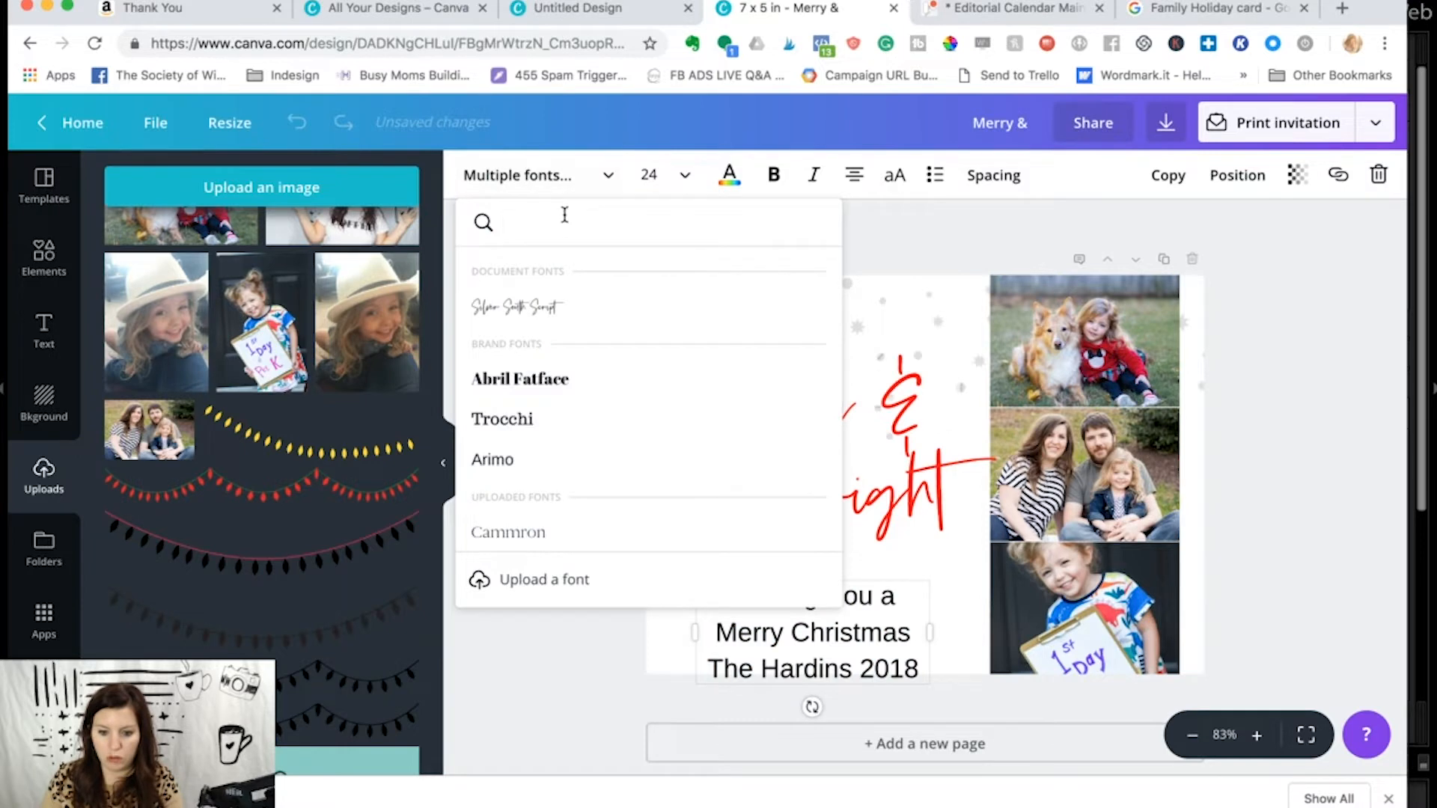
text(pop)
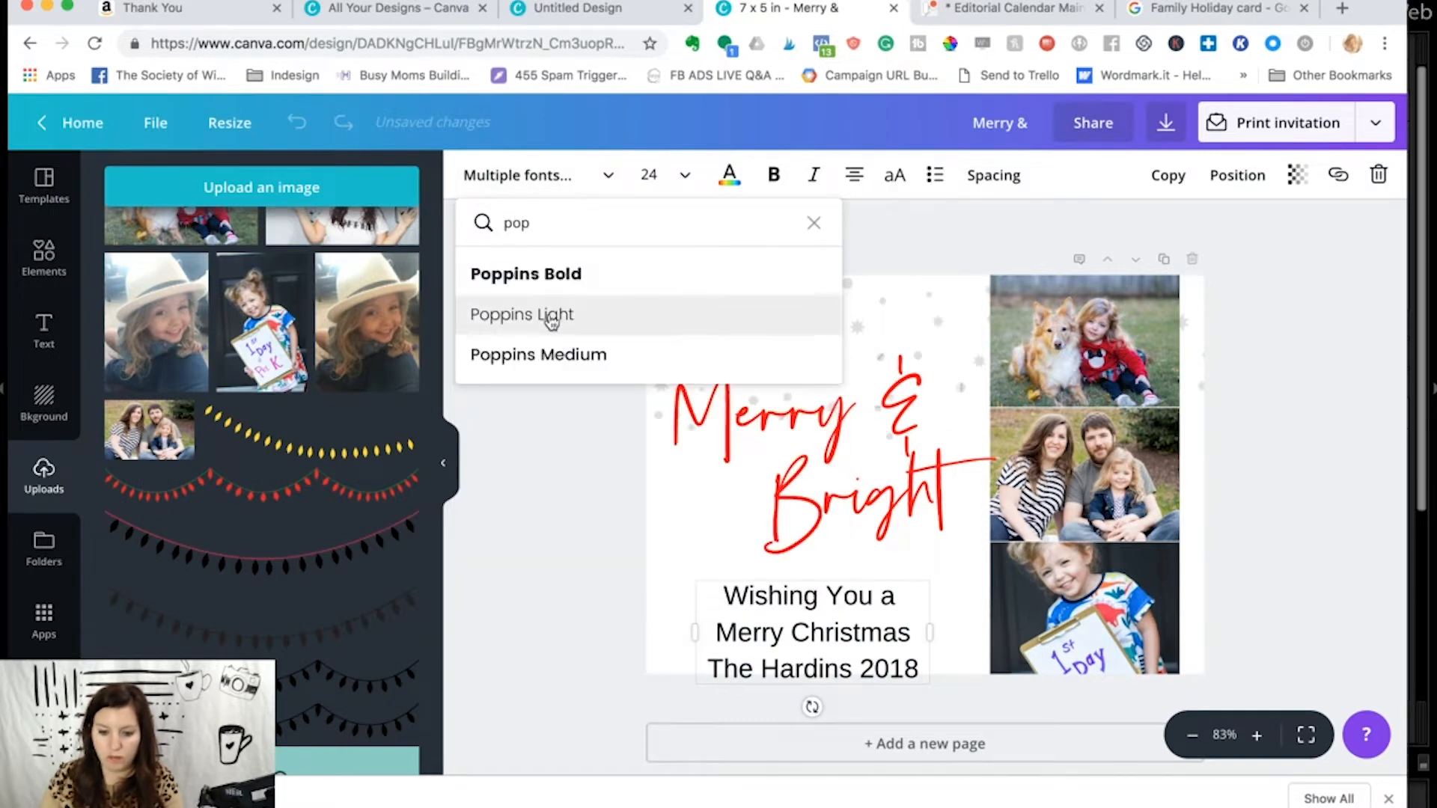
click(548, 317)
click(870, 595)
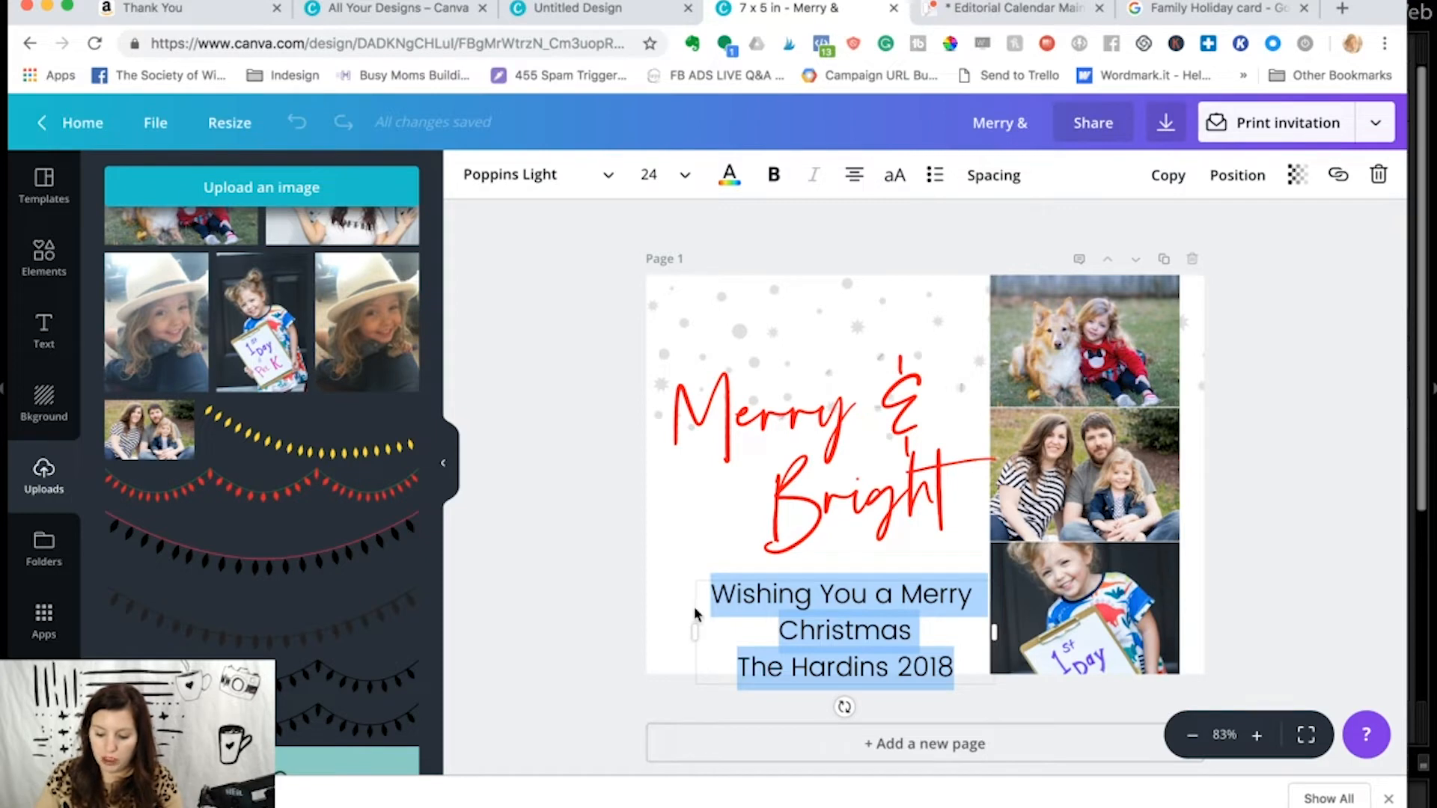
- Reduce the greeting's font size to 17 and center the text in the area beneath "Merry & Bright"
key(super+shift+comma)
key(super+shift+comma)
key(super+shift+comma)
key(super+shift+comma)
key(super+shift+comma)
key(super+shift+comma)
key(super+shift+comma)
key(super+shift+comma)
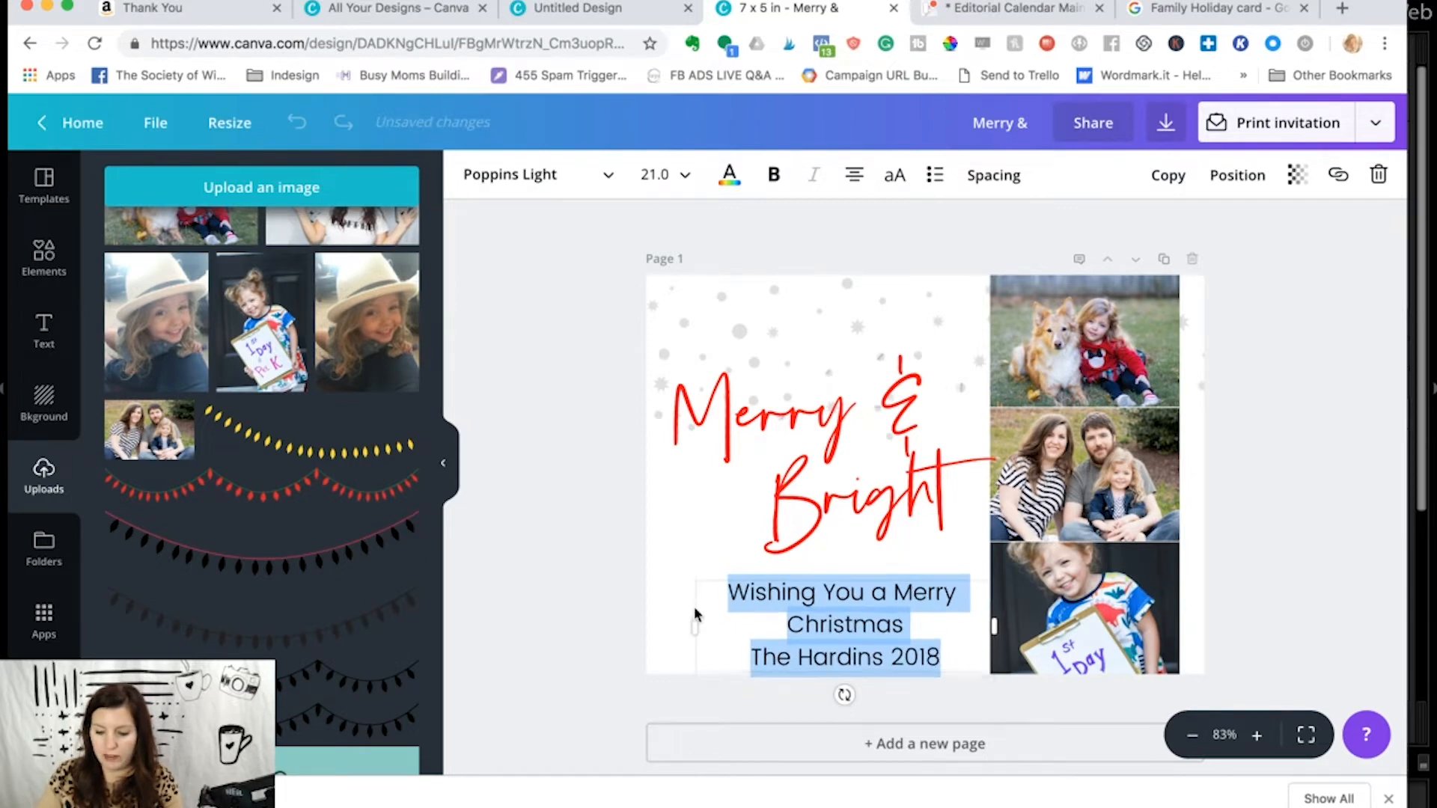
key(super+shift+period)
key(super+shift+comma)
key(super+shift+period)
key(super+shift+period)
key(super+shift+comma)
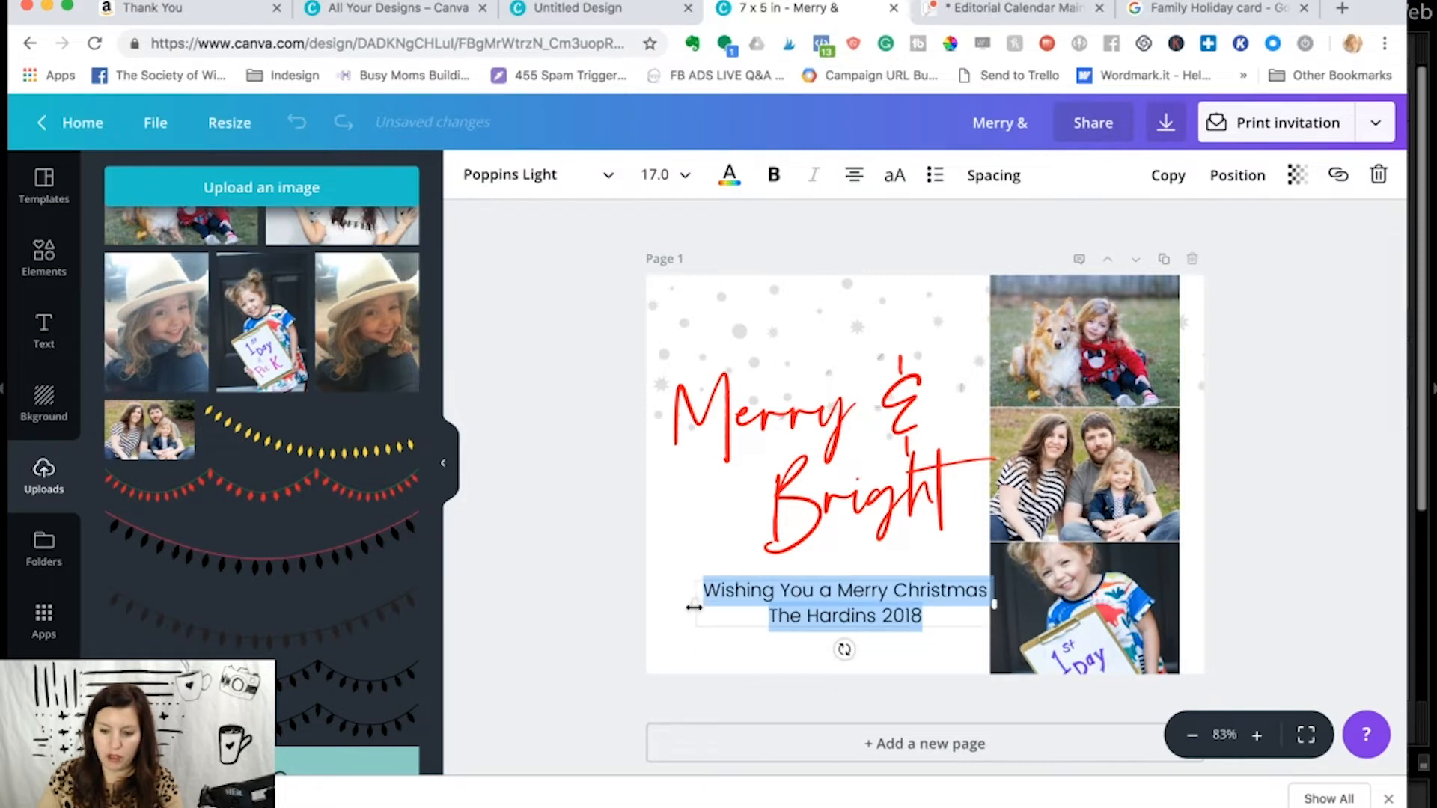
click(692, 173)
click(591, 523)
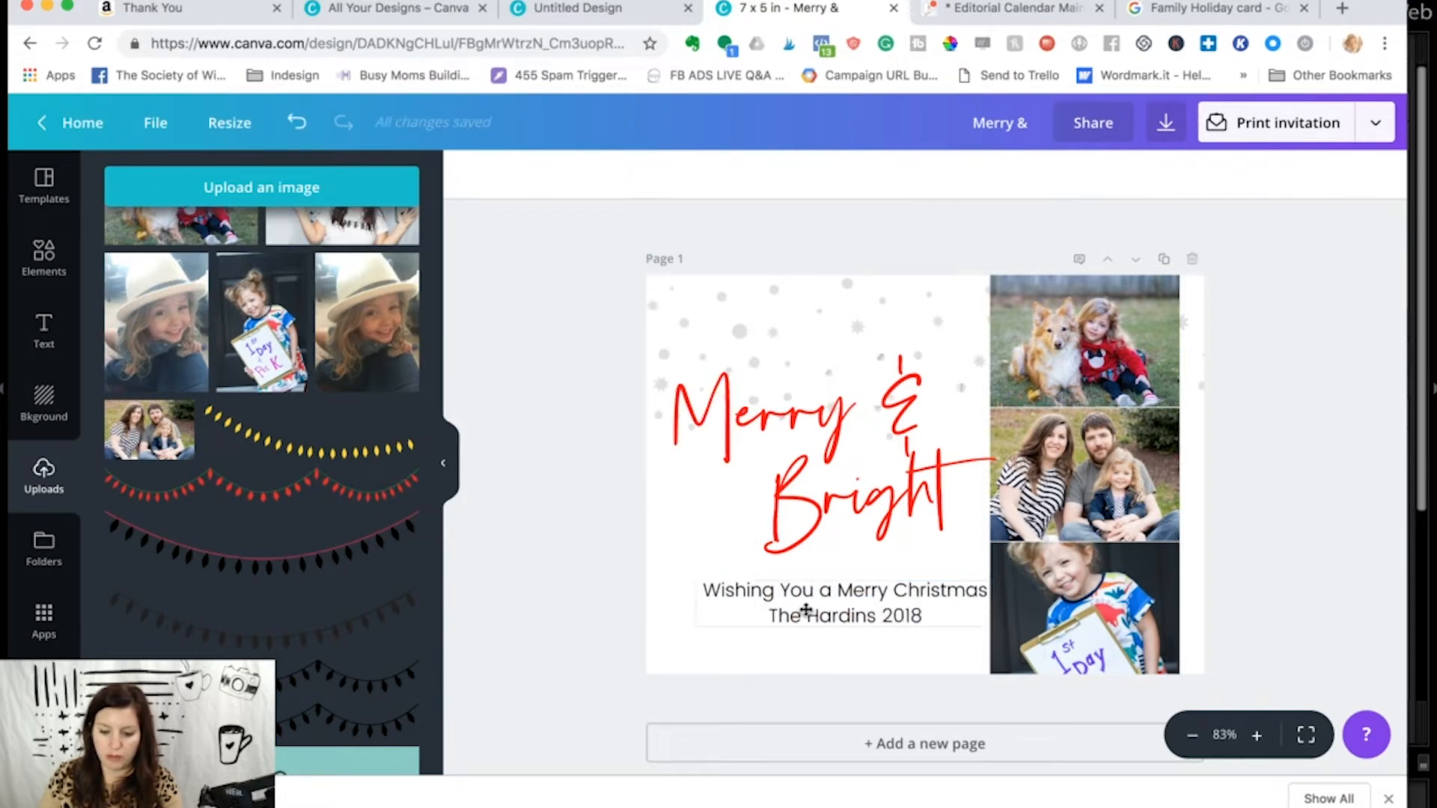
mouse_move(812, 606)
mouse_down()
mouse_move(798, 622)
mouse_move(785, 609)
mouse_move(792, 619)
mouse_up()
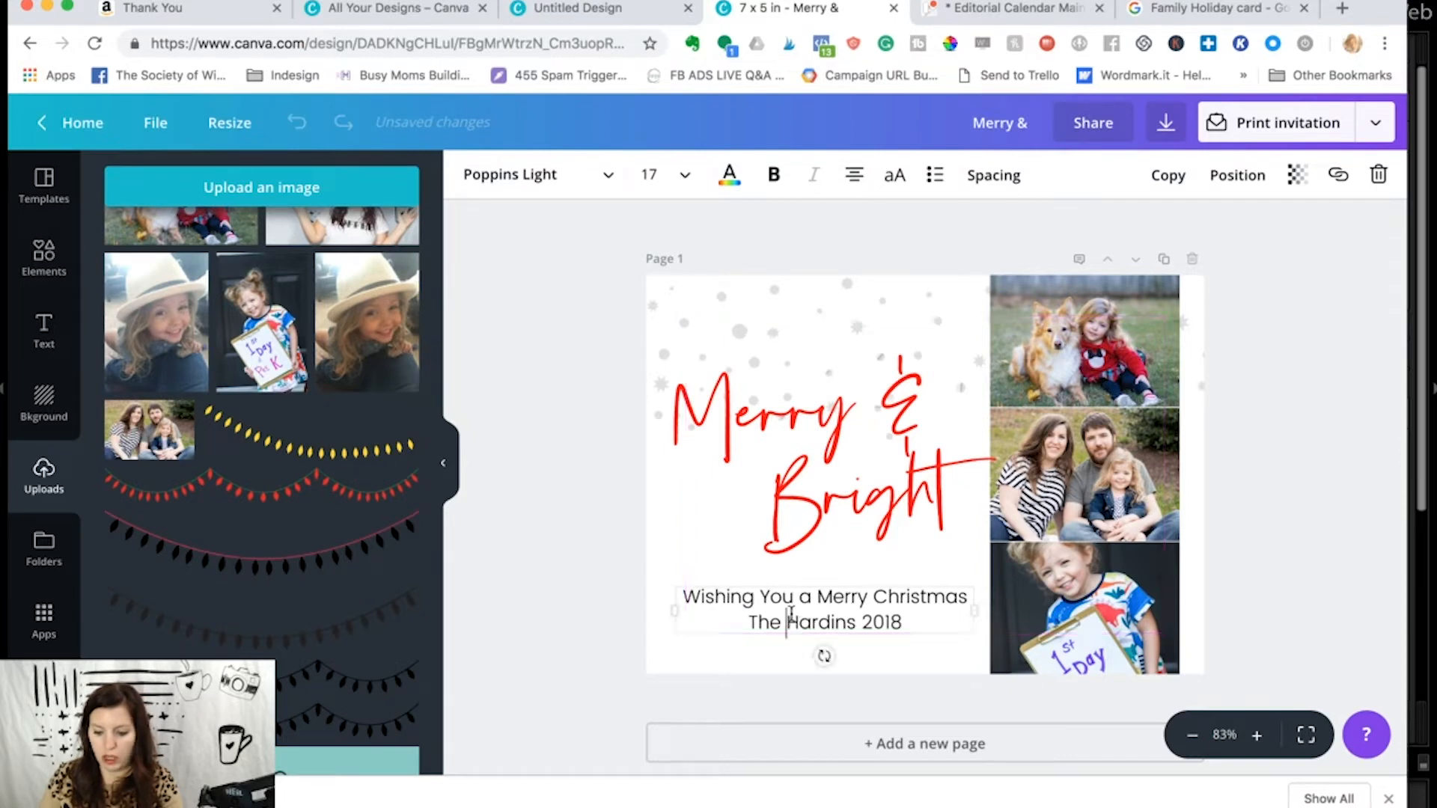
- Set the font size of both greeting lines to 16
drag(928, 622, 711, 588)
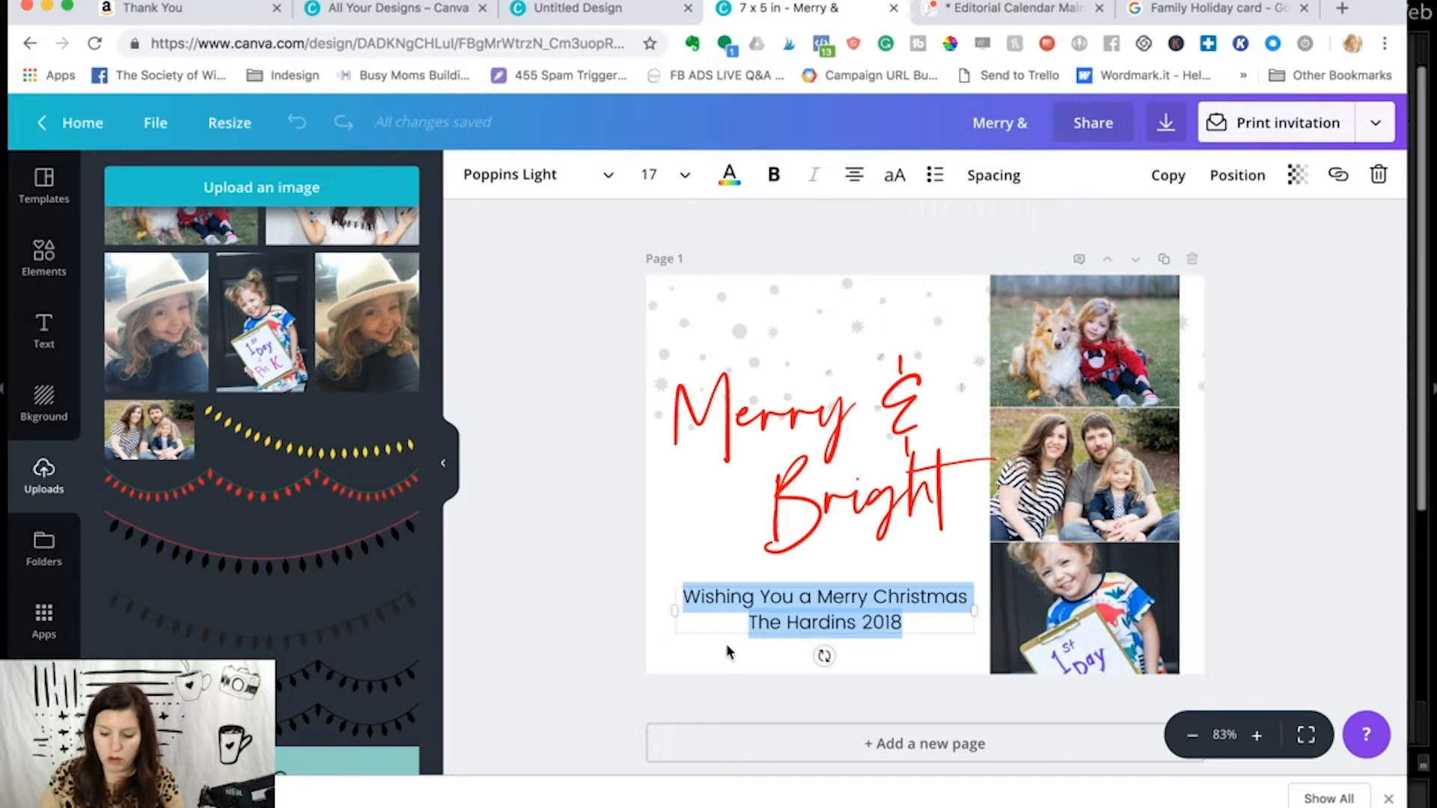
key(super+shift+period)
key(super+shift+period)
key(super+shift+comma)
key(super+shift+comma)
key(super+shift+comma)
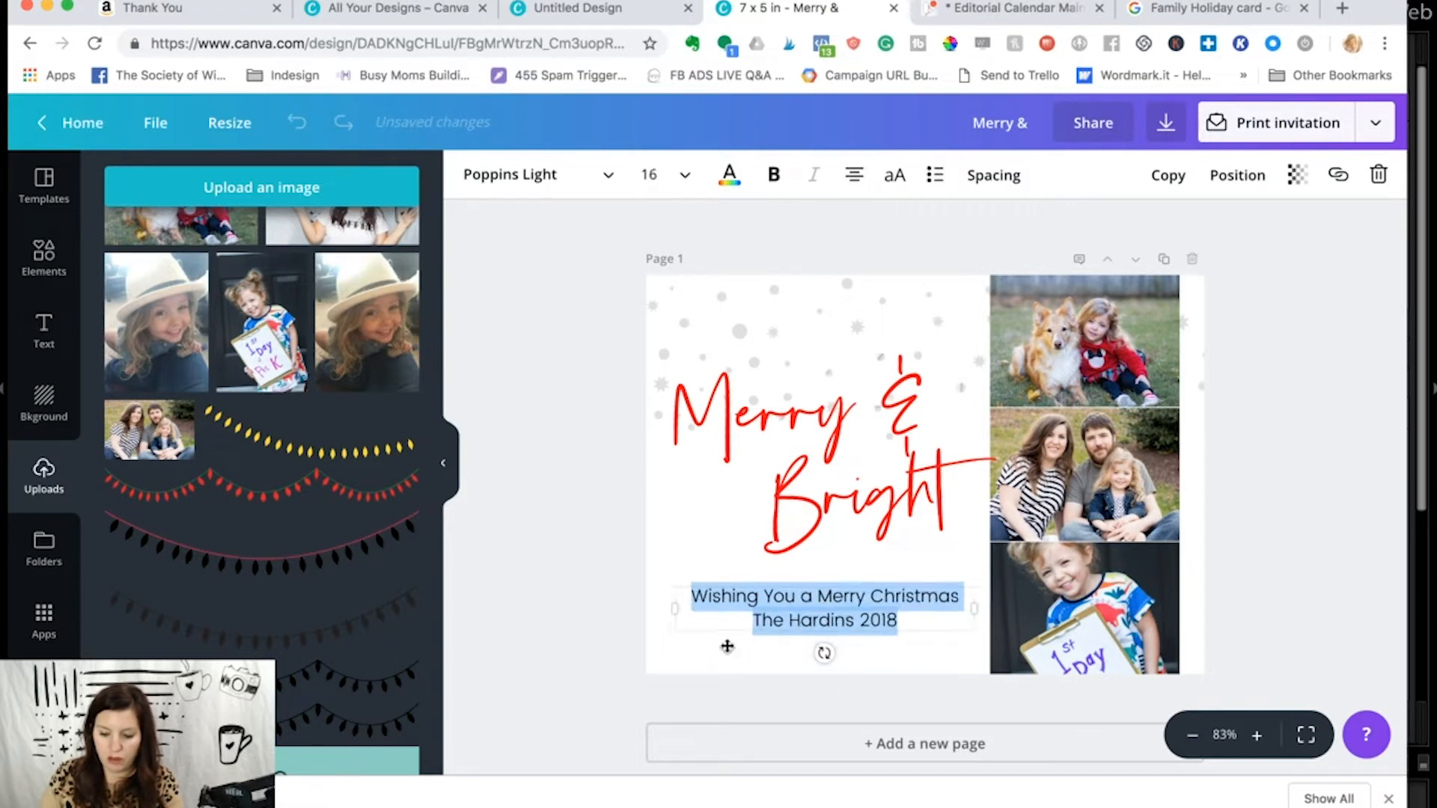
- Move the greeting slightly lower, nearer the card's bottom edge, and deselect it
click(598, 645)
click(824, 596)
drag(824, 600, 826, 628)
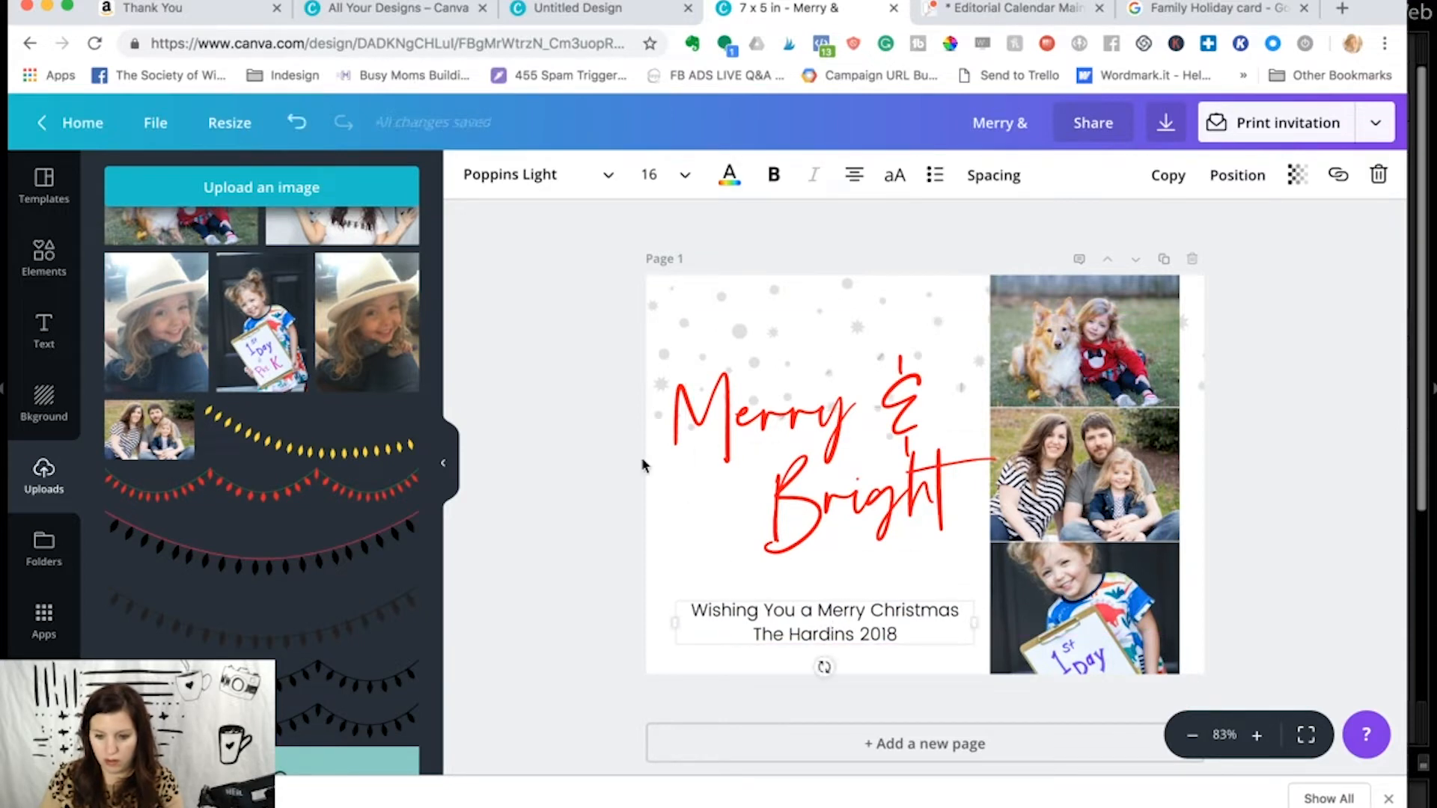
click(615, 472)
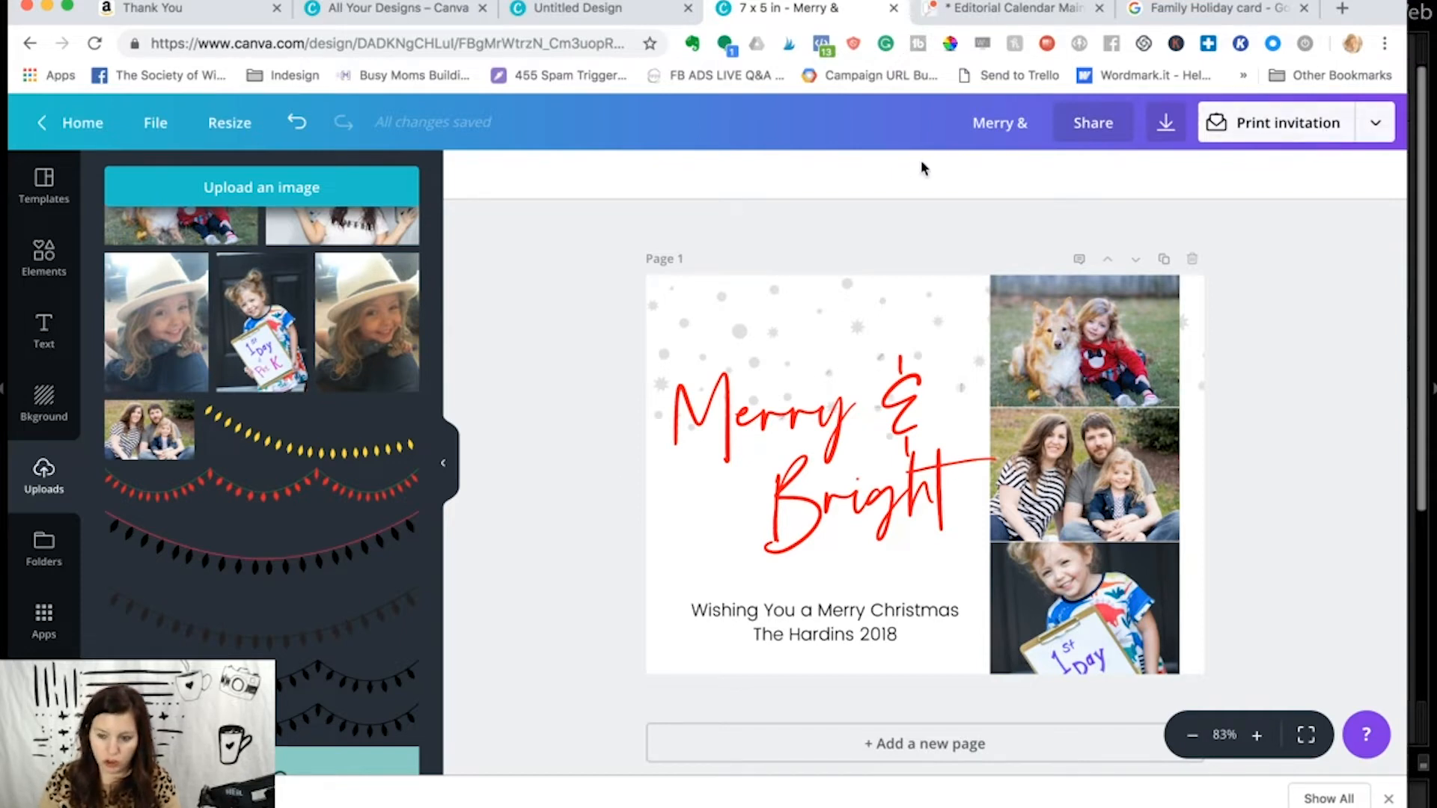
- Review the download file types offered for the card, keeping PNG, and close the download options without downloading
click(1377, 125)
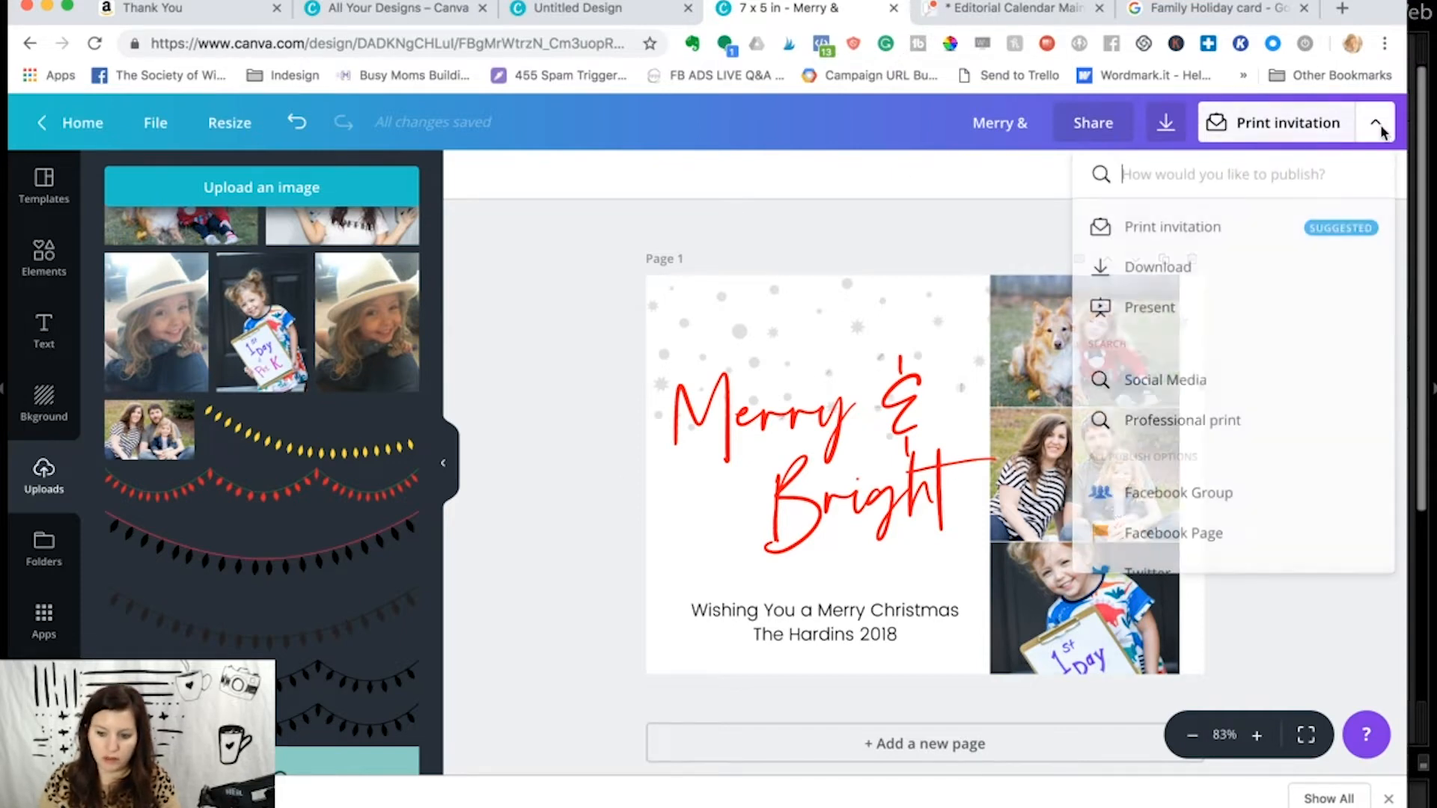
click(1167, 284)
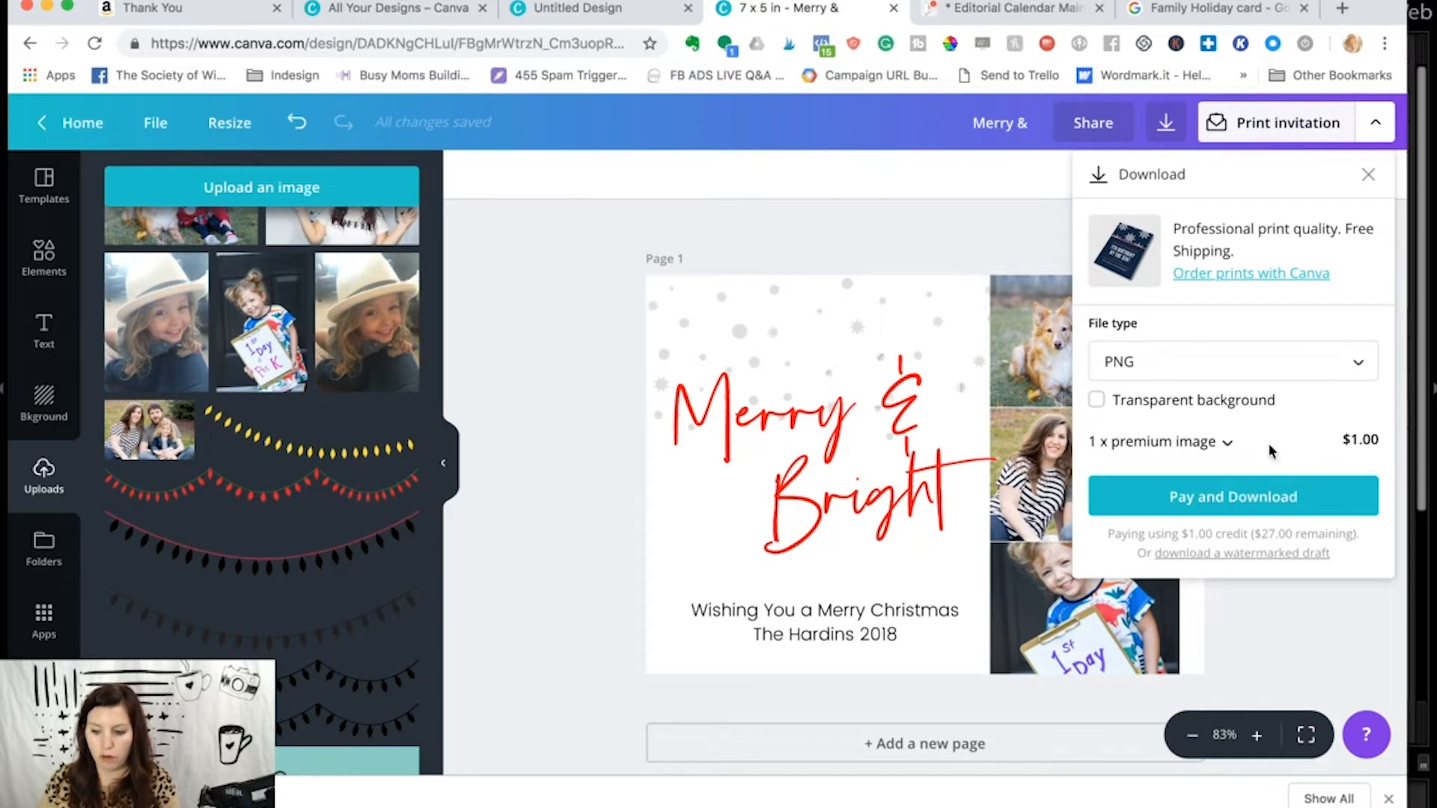
click(1272, 363)
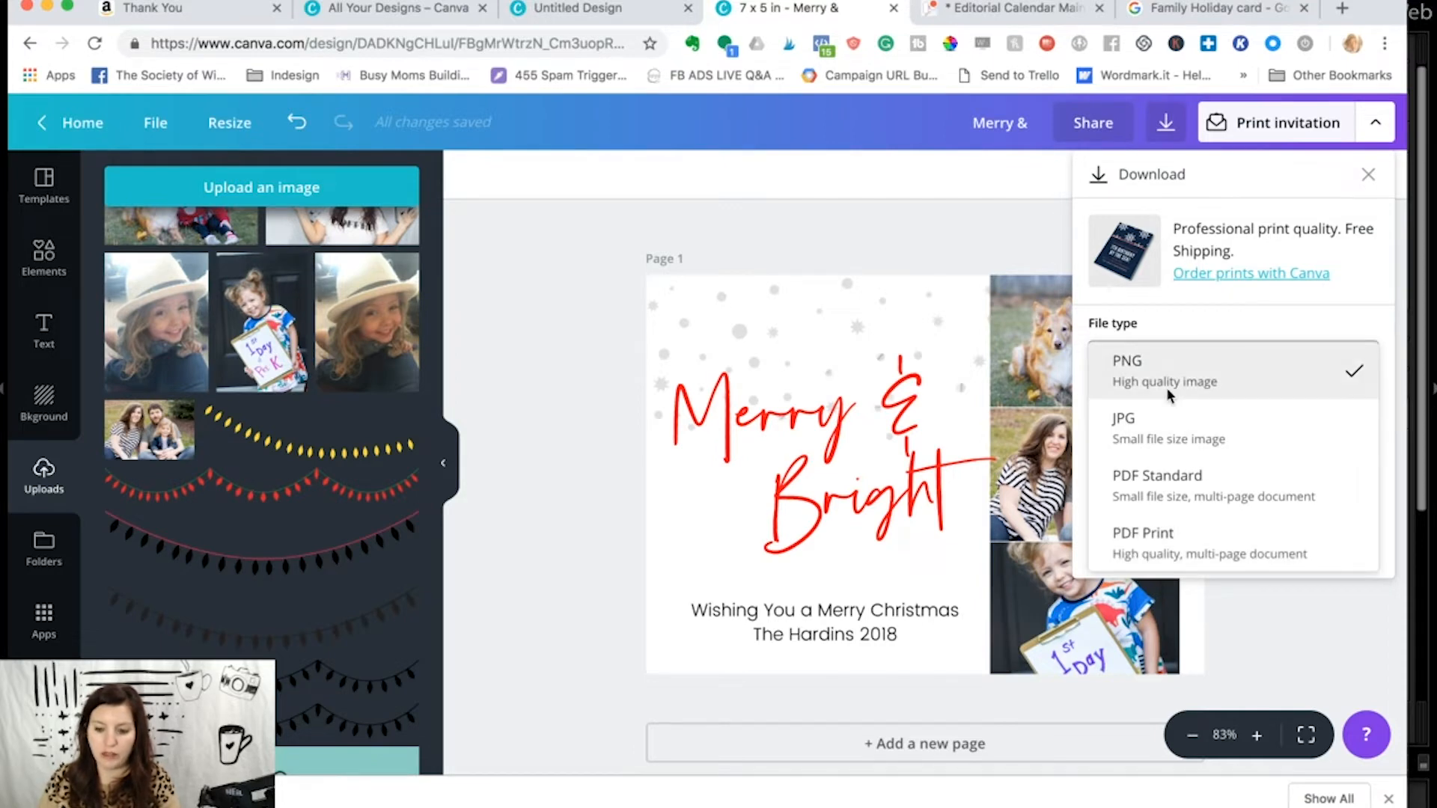
click(981, 242)
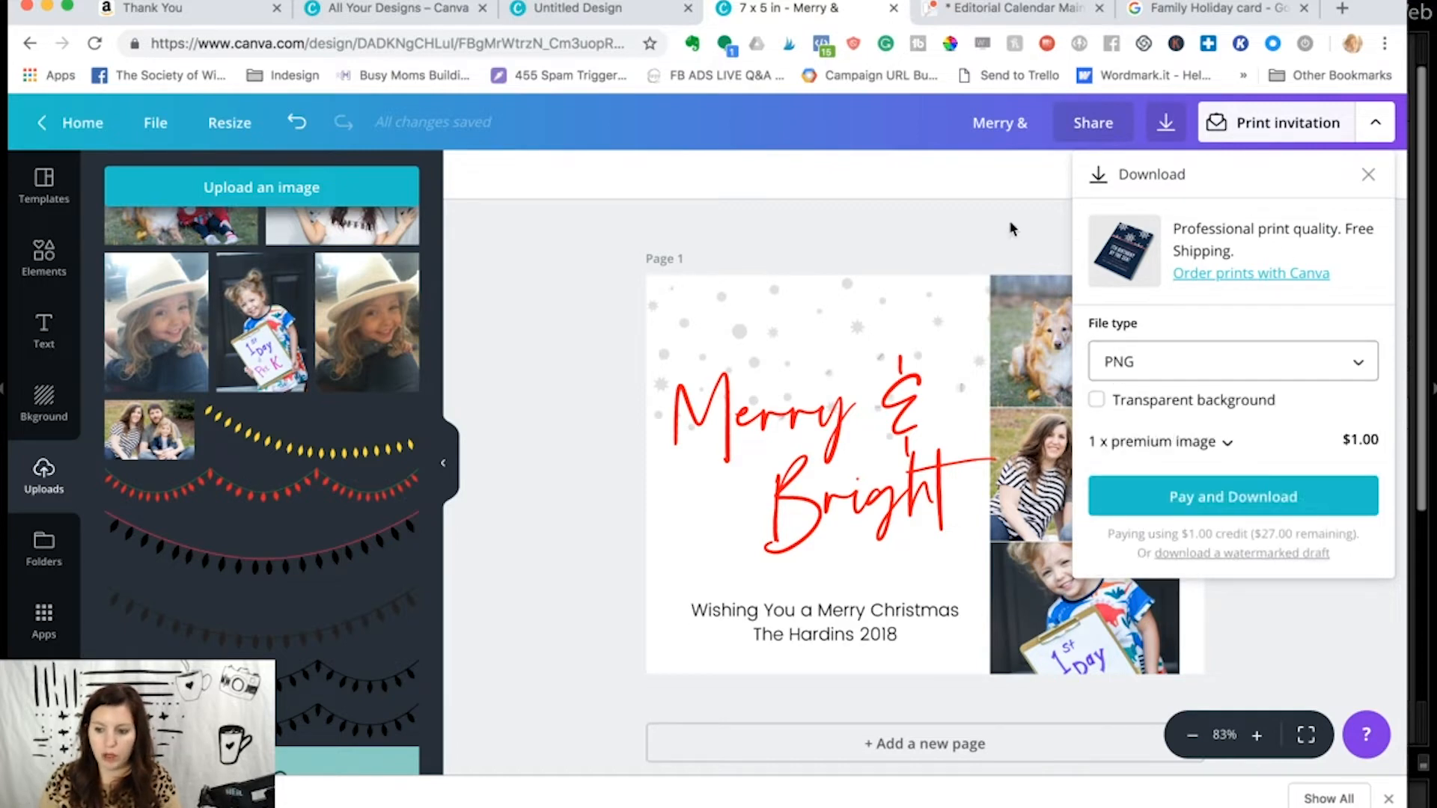
click(1368, 175)
click(979, 193)
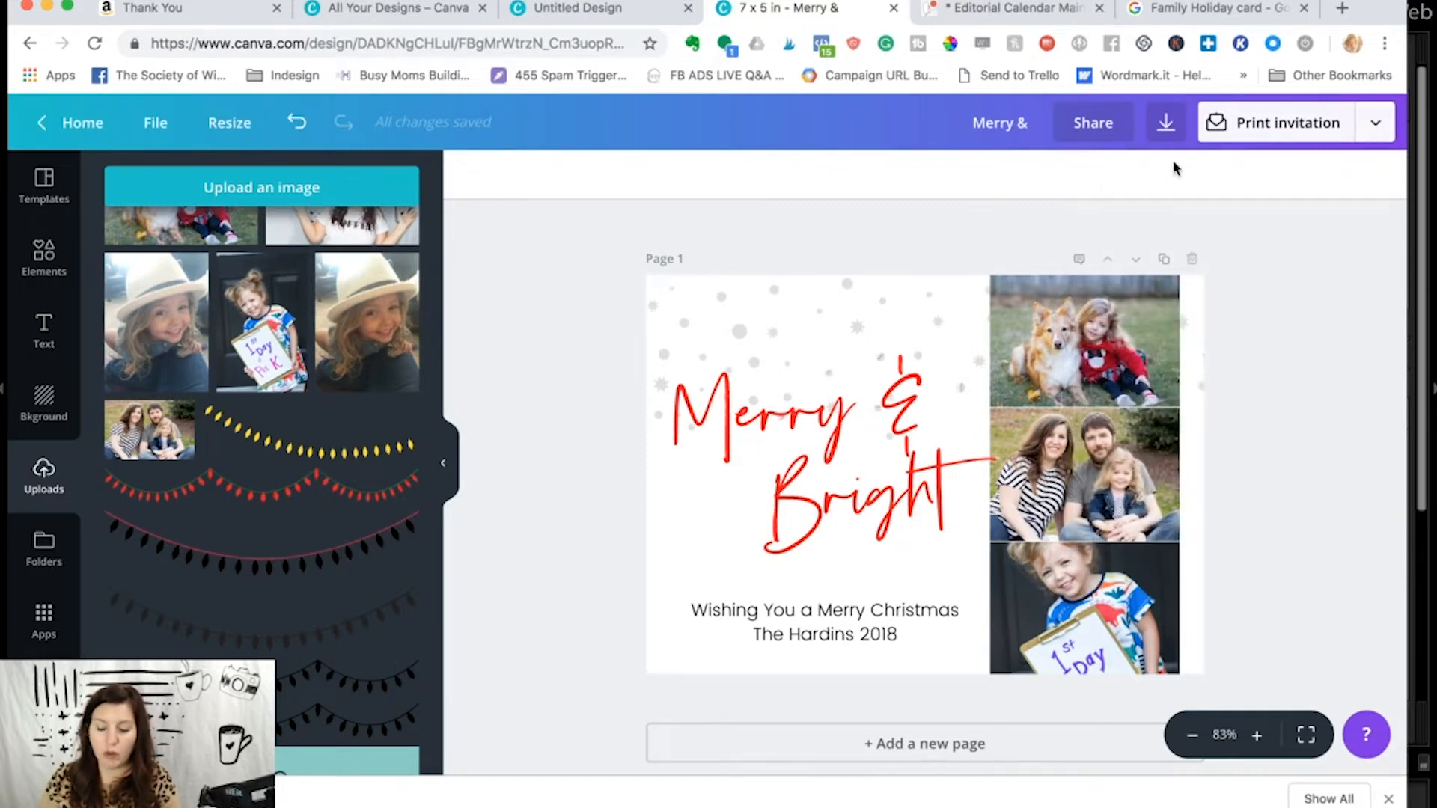
- Review the printed-and-delivered invitation options, try the 25-copies quantity, and close them without ordering
click(1288, 133)
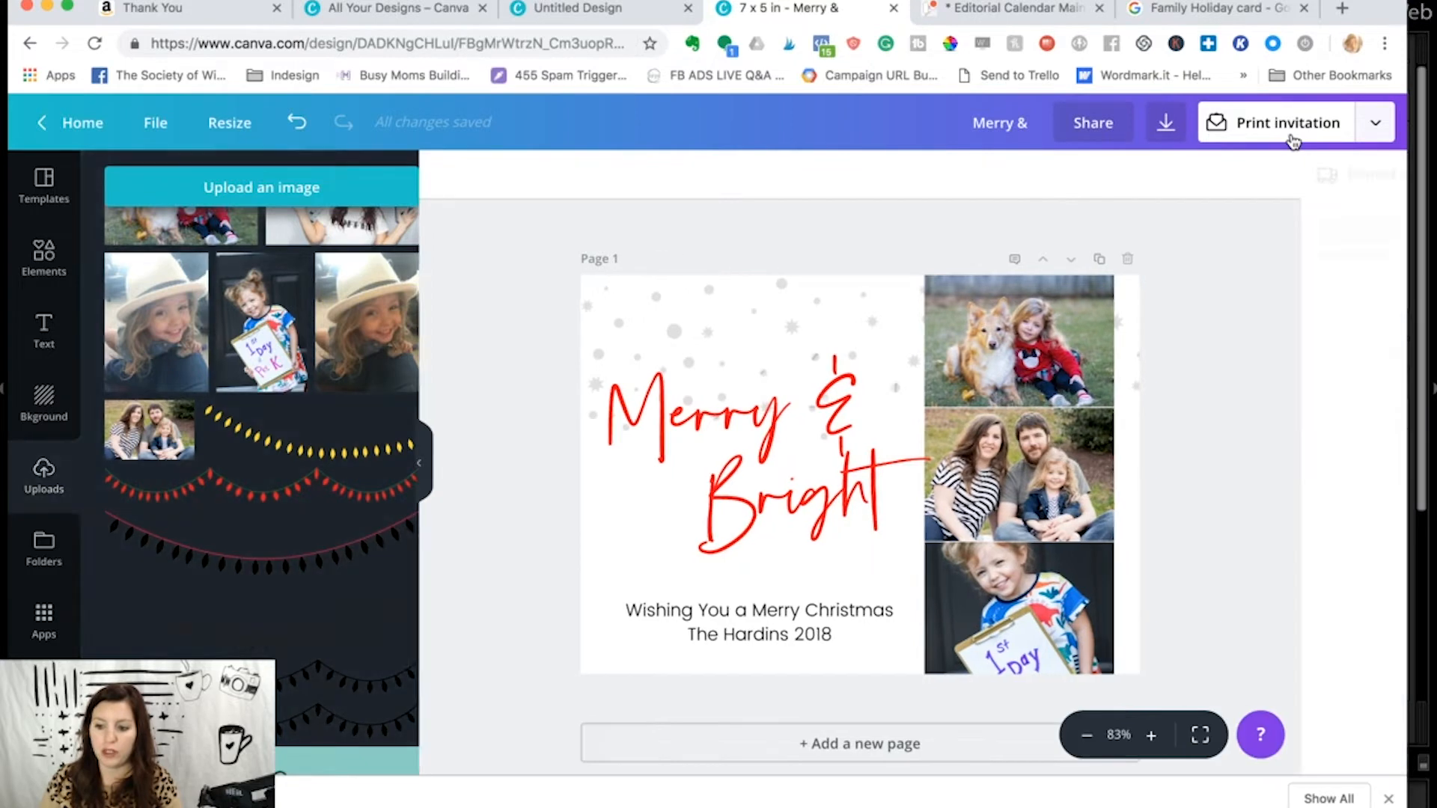
scroll(1269, 355, down, 2)
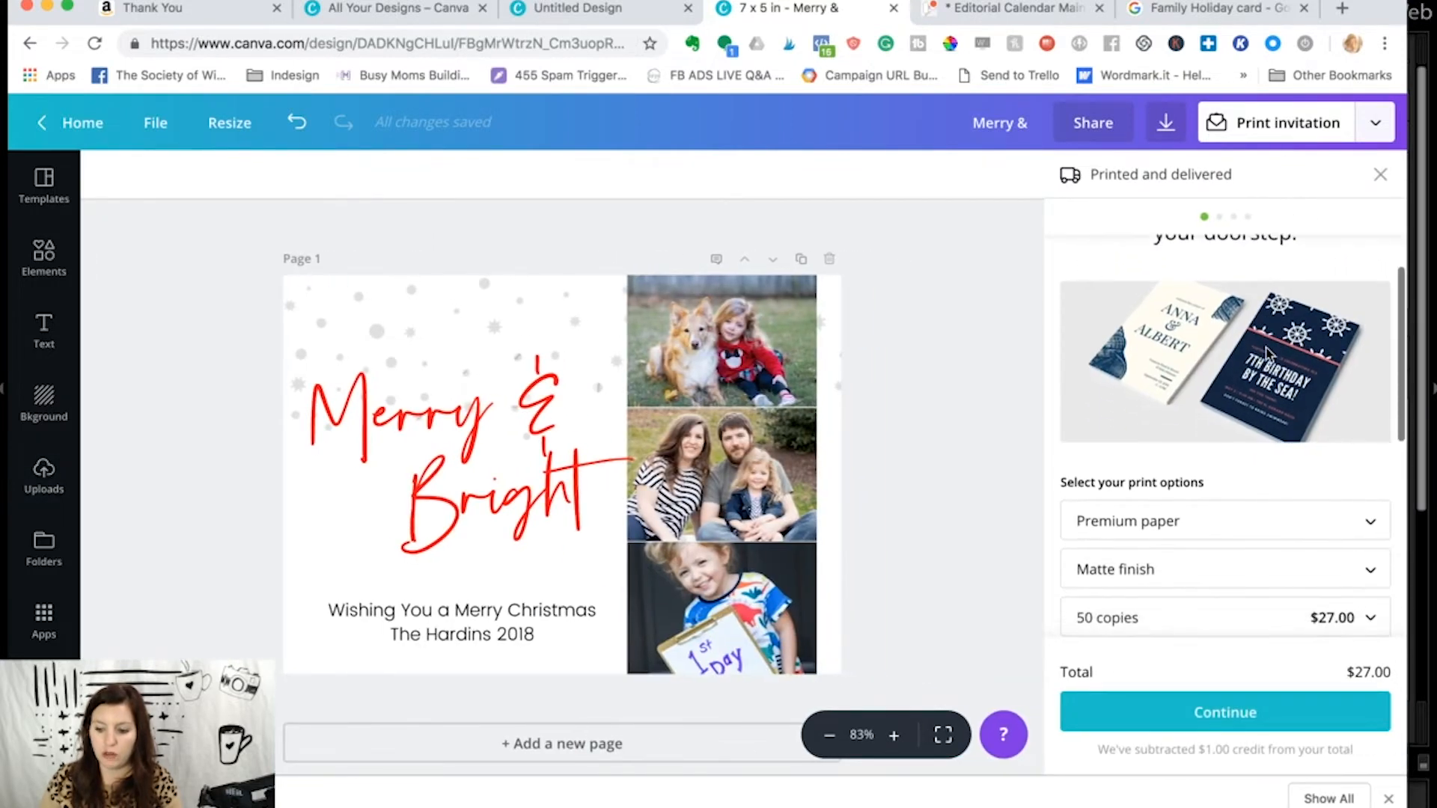
scroll(1268, 354, up, 1)
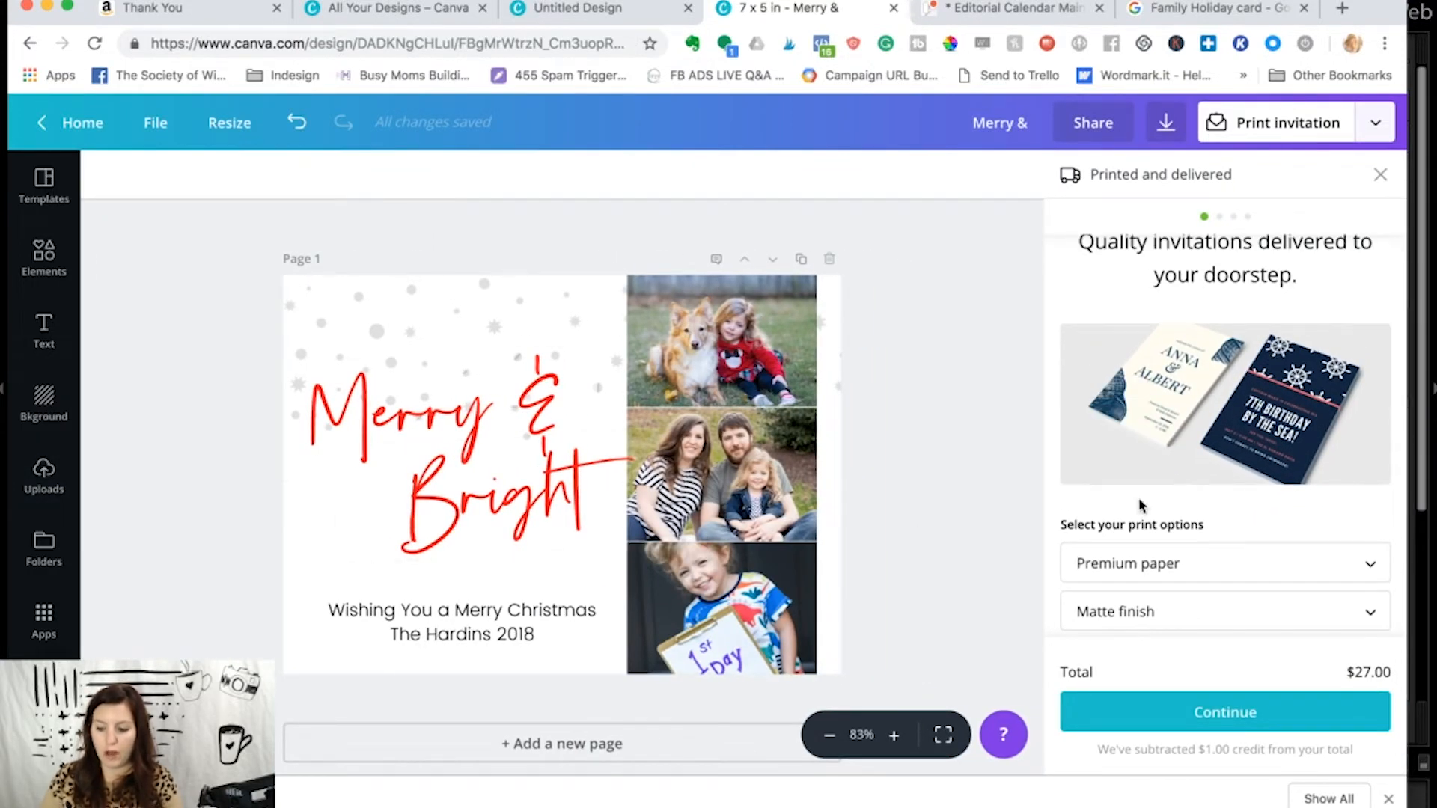
scroll(1233, 534, down, 4)
scroll(1232, 527, up, 5)
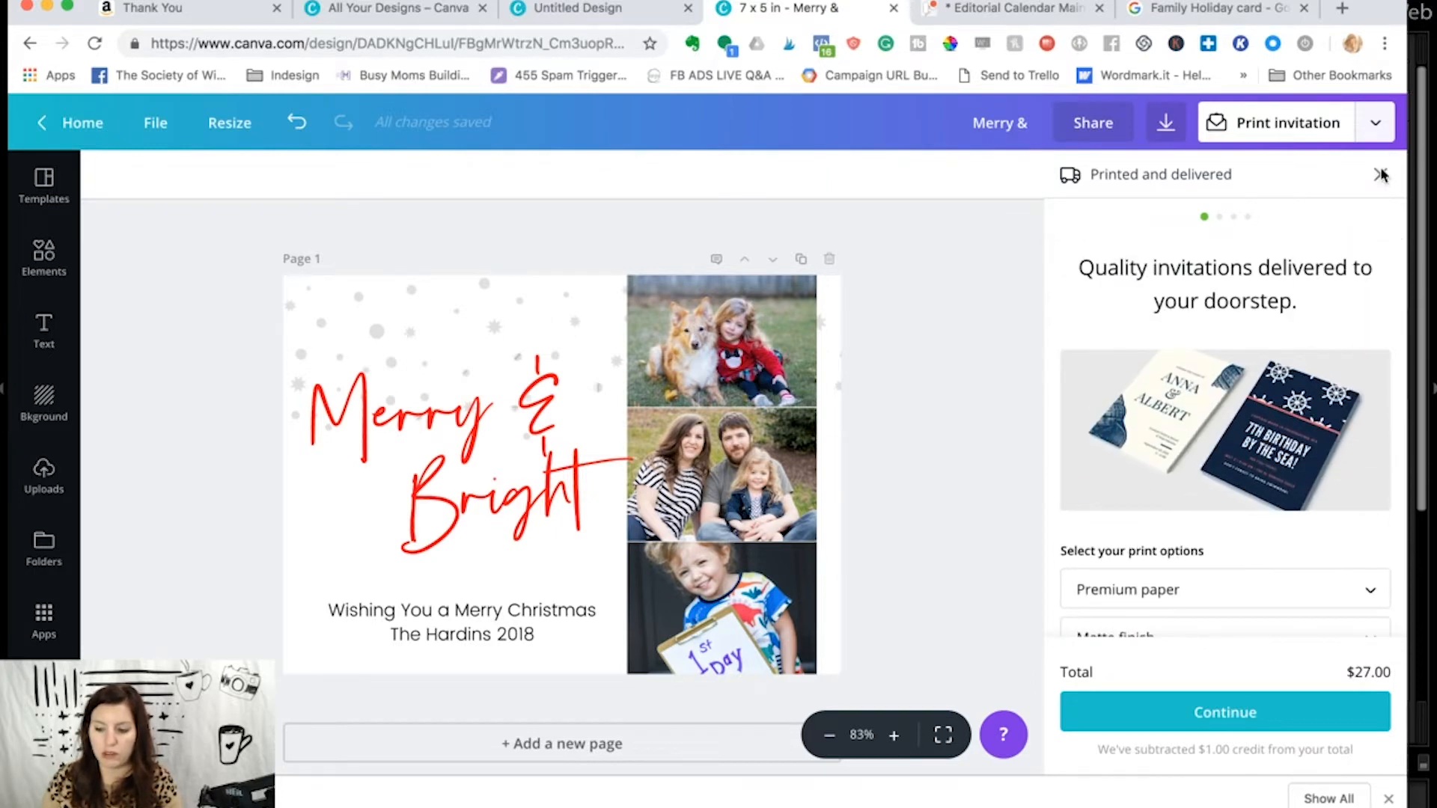
scroll(1336, 408, down, 4)
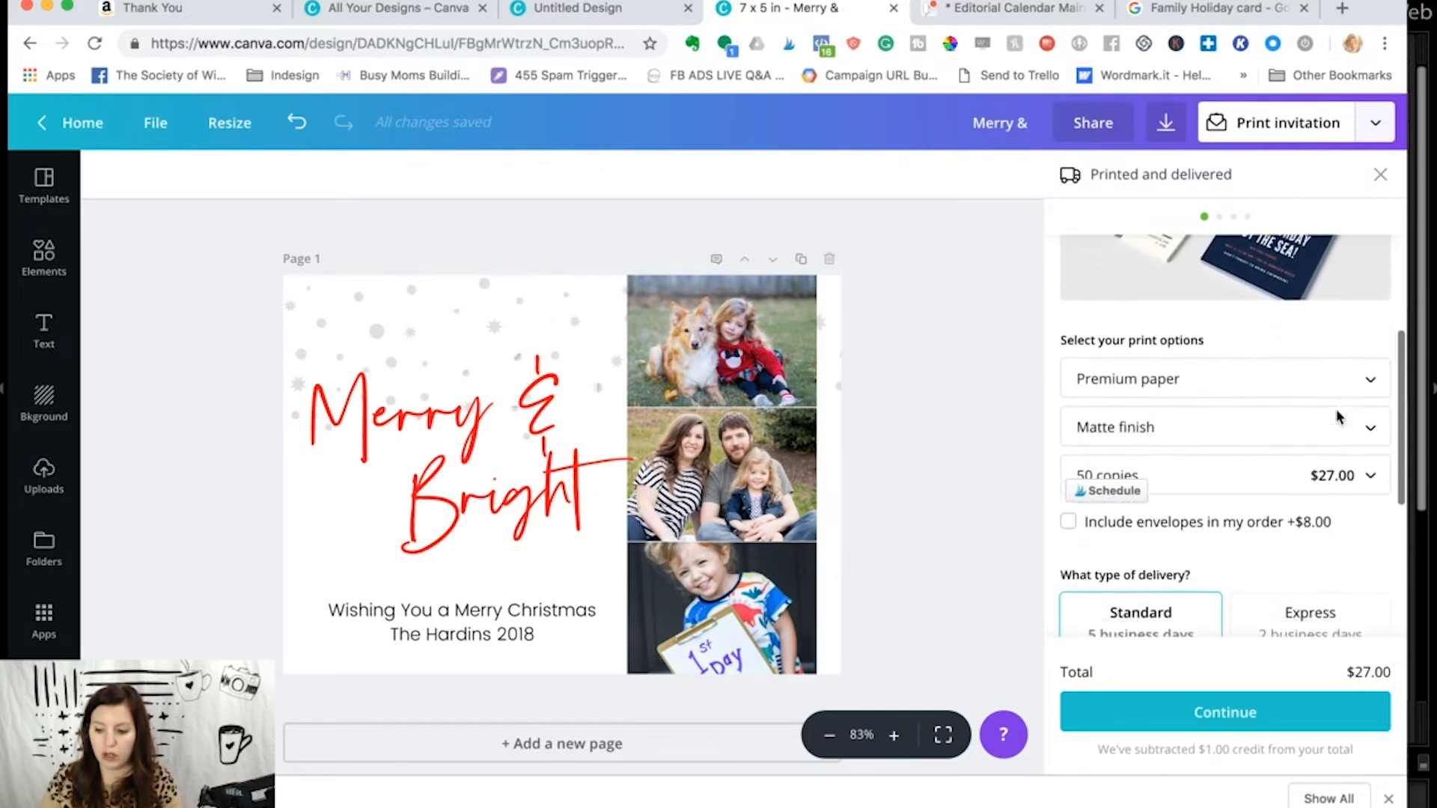
click(1118, 428)
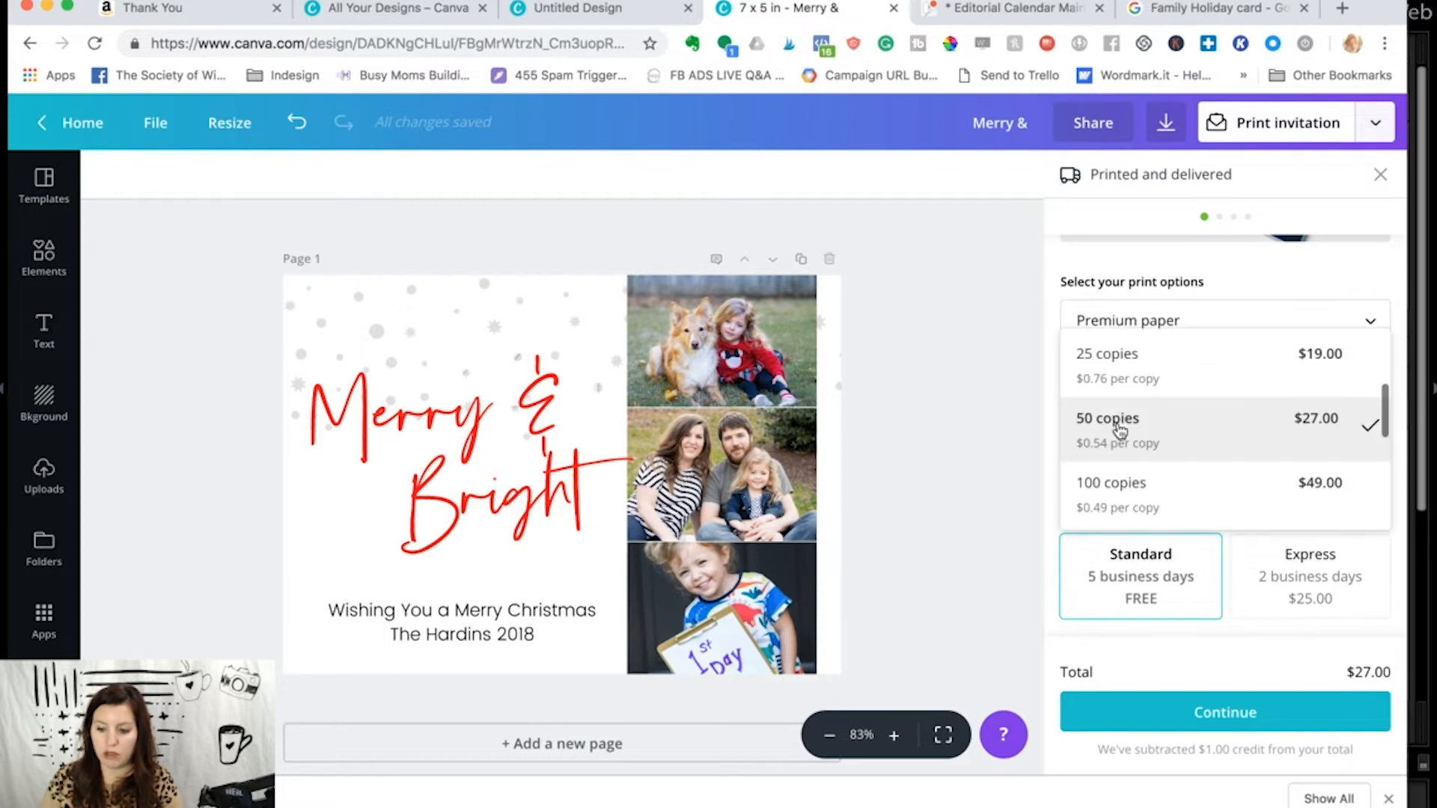
click(1160, 391)
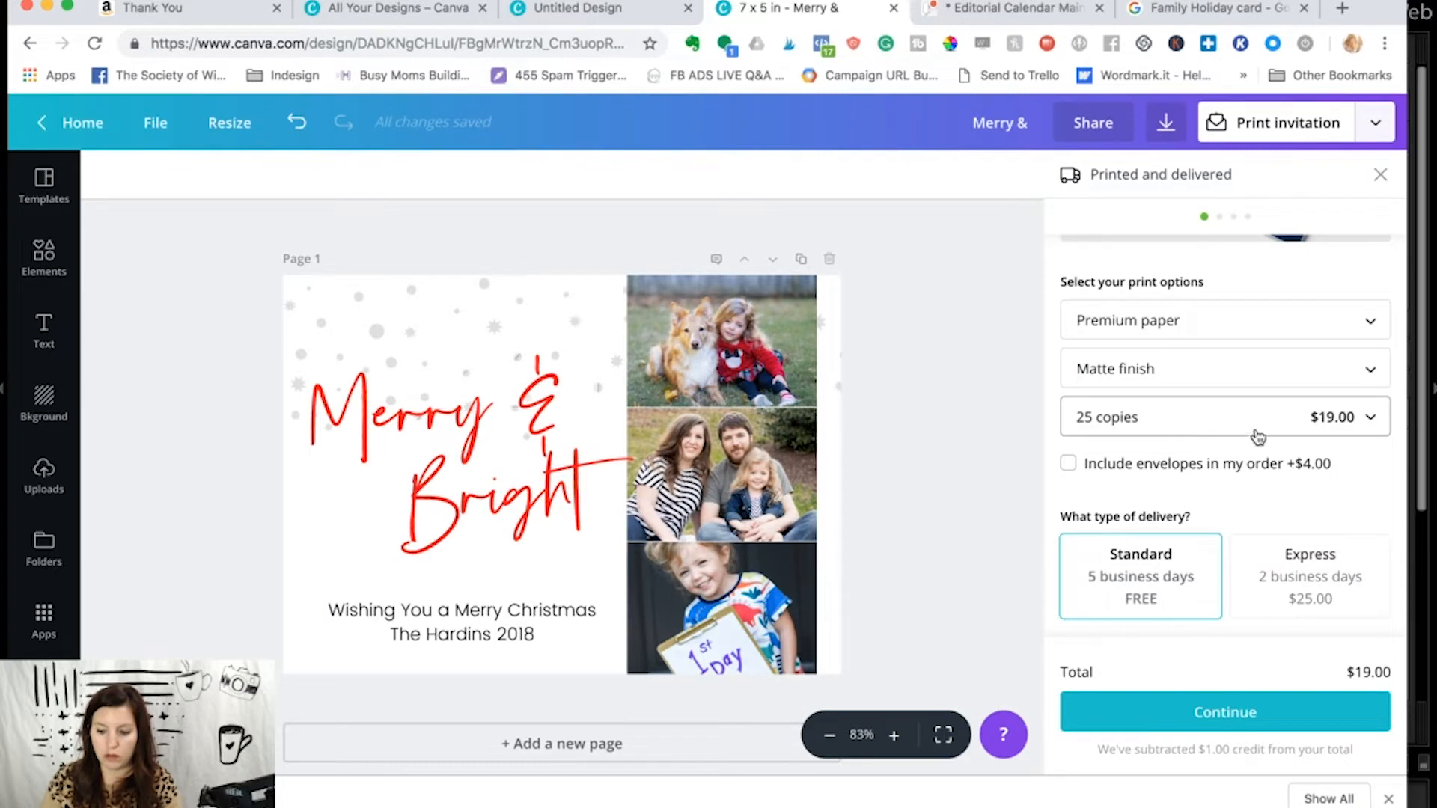
click(1385, 185)
- Add a second page to the card and search the graphic elements for "Christmas pattern"
click(682, 742)
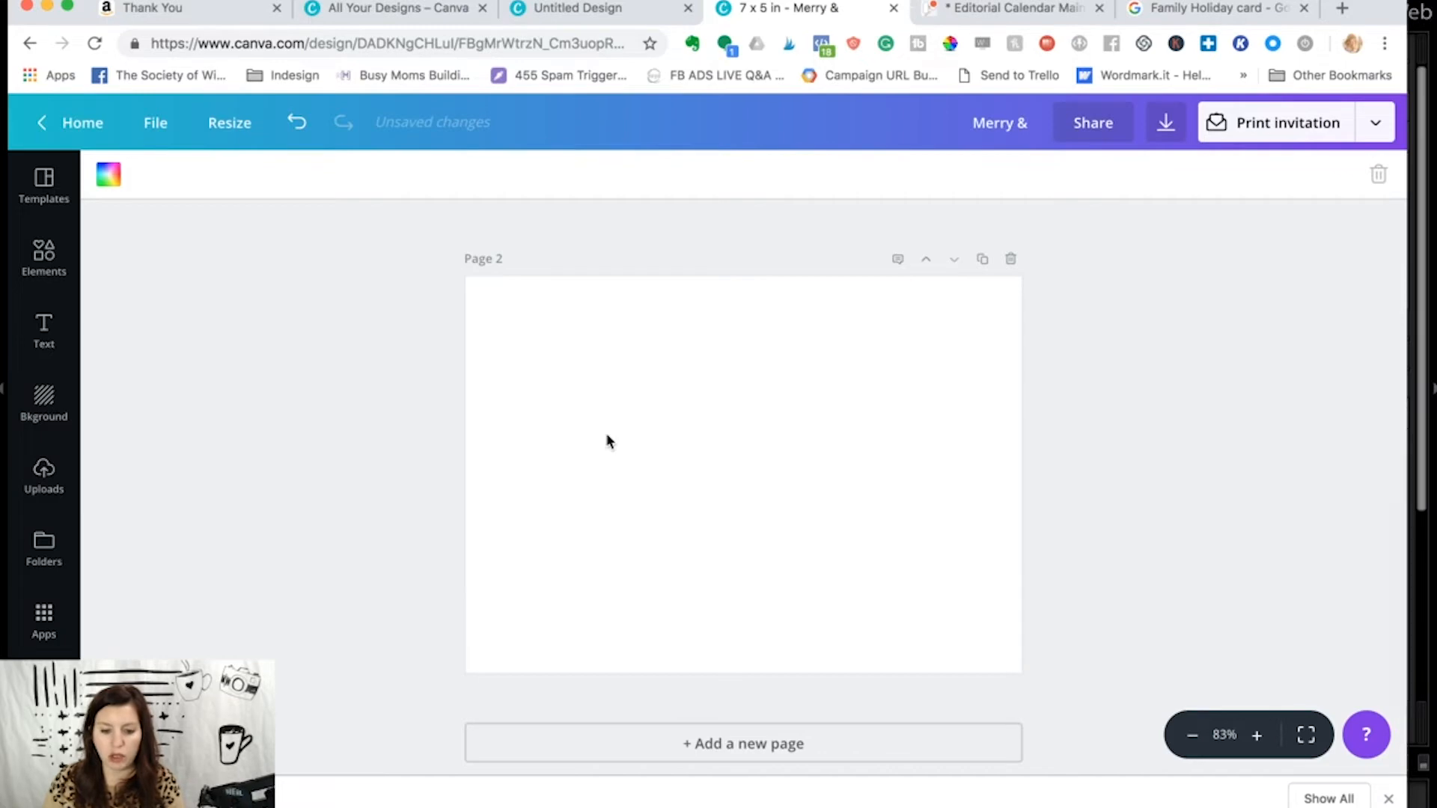
click(44, 258)
click(238, 187)
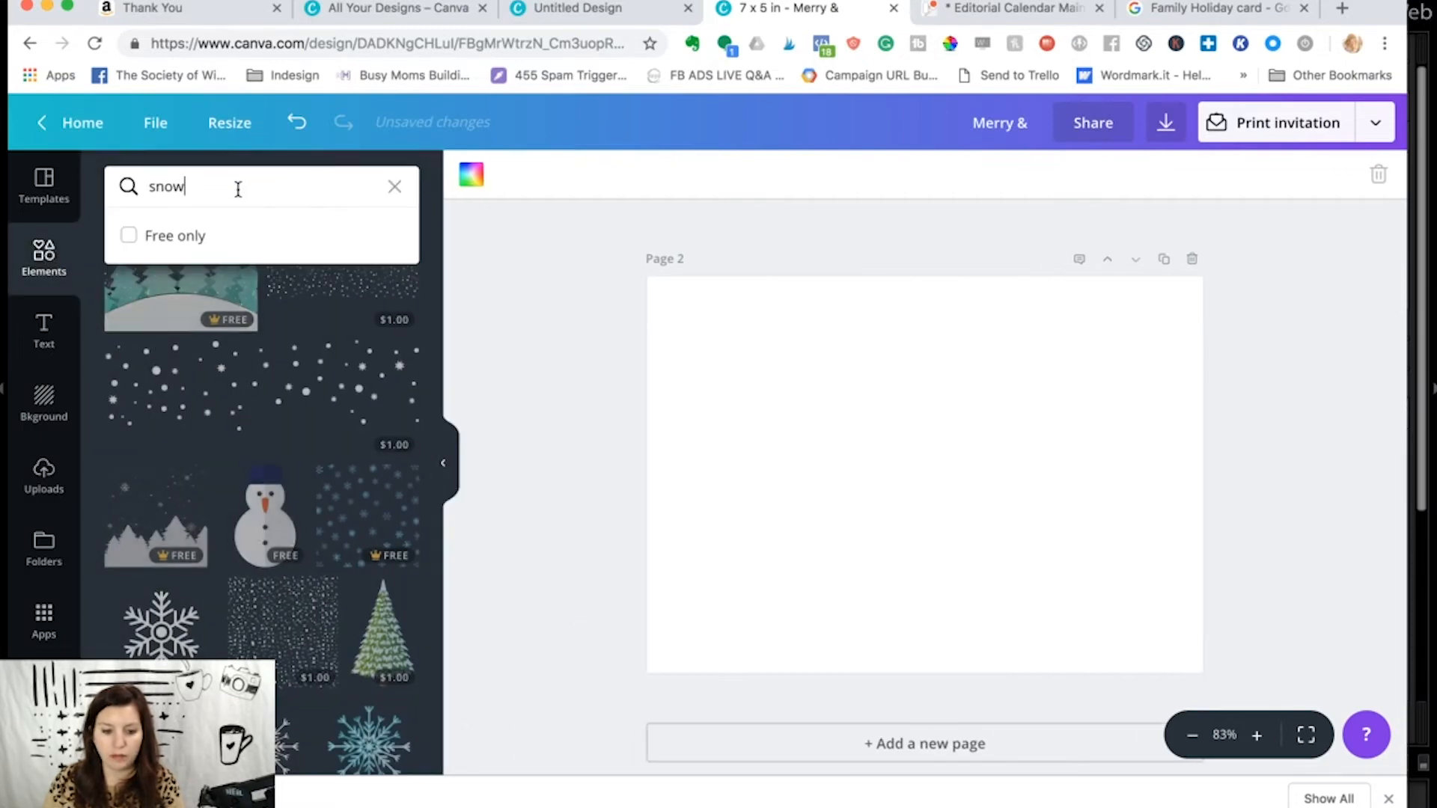
text(Chri)
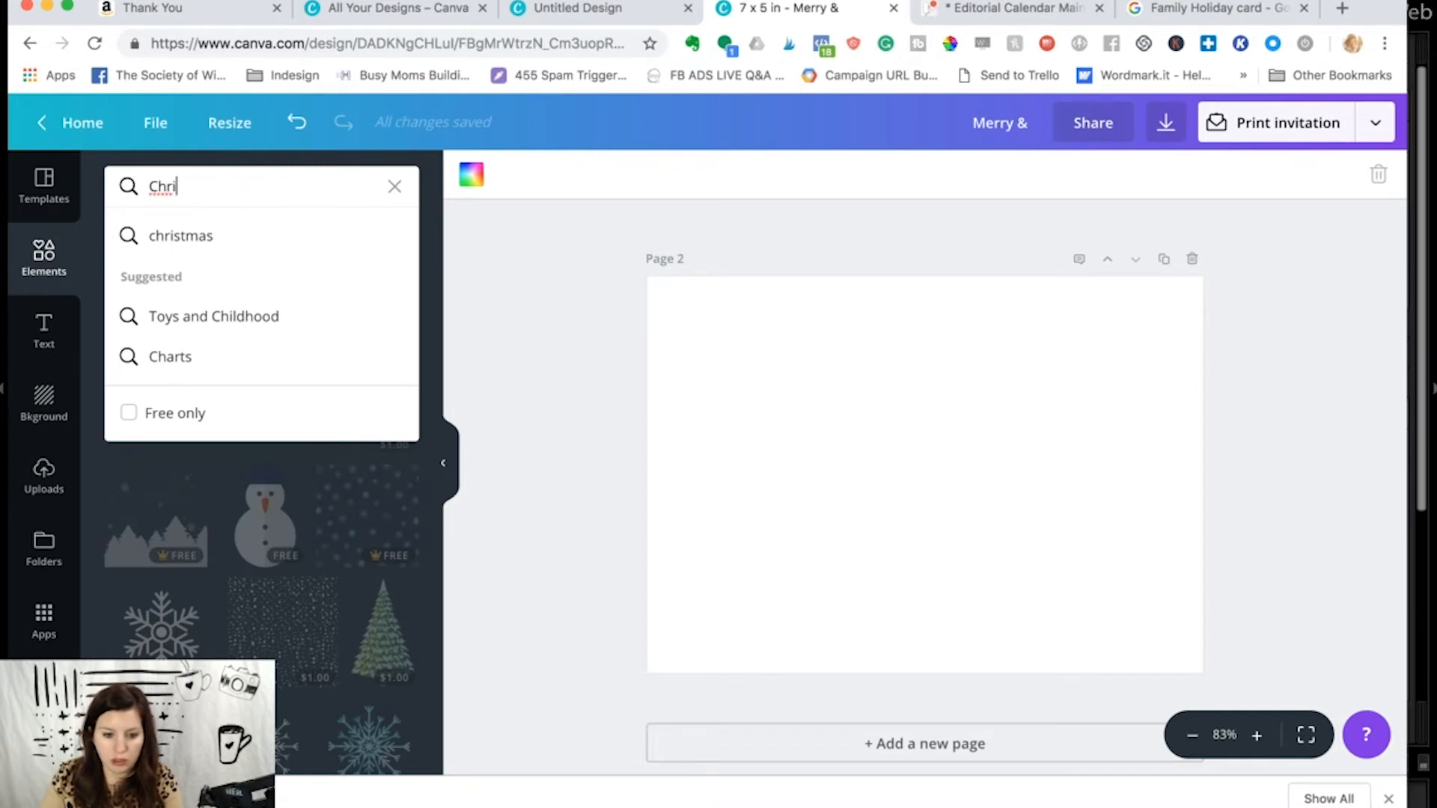
text(stmas pattern)
key(Return)
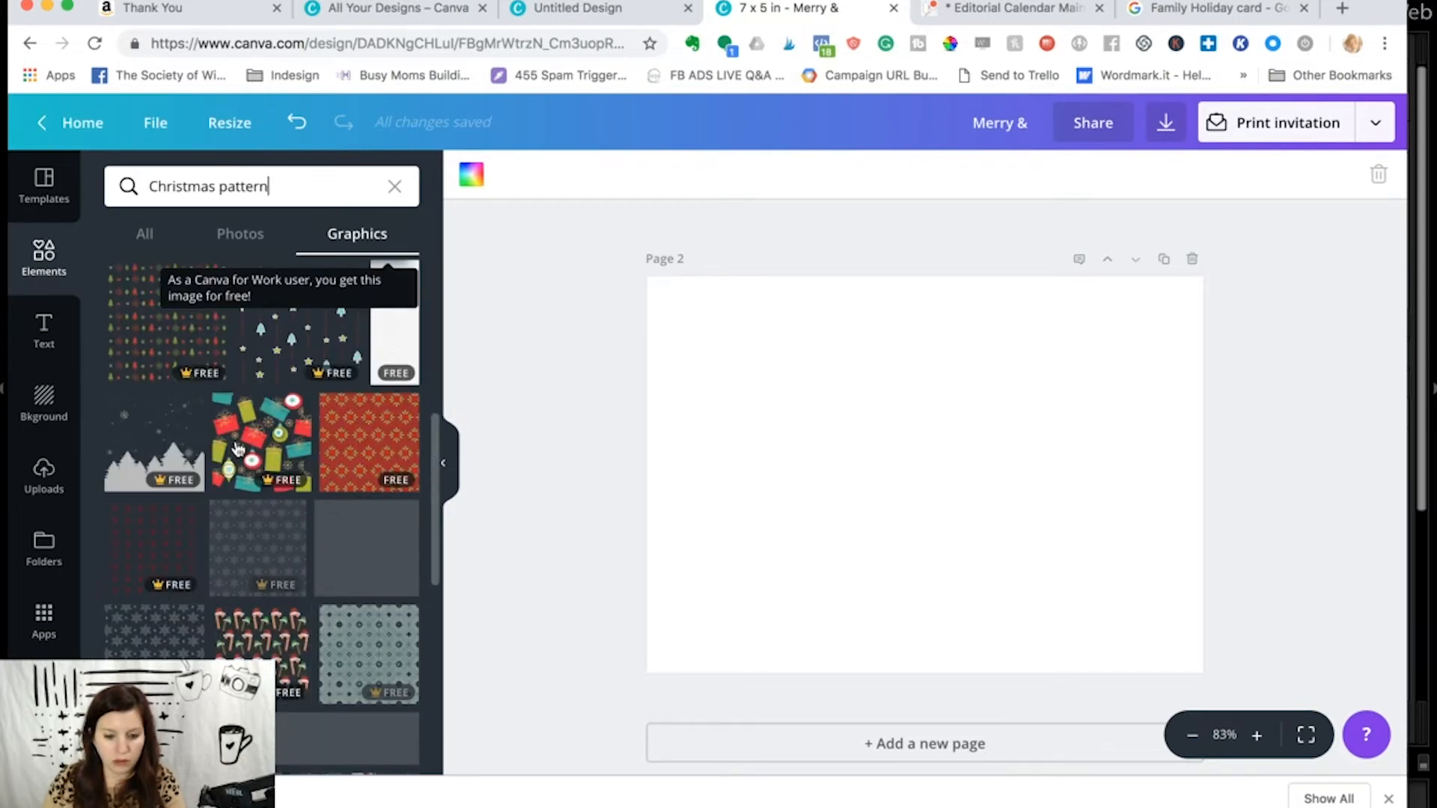
- Discard the colorful gifts-and-ornaments pattern after trying it on page 2, and insert the red and green outlined gift-box pattern
click(237, 447)
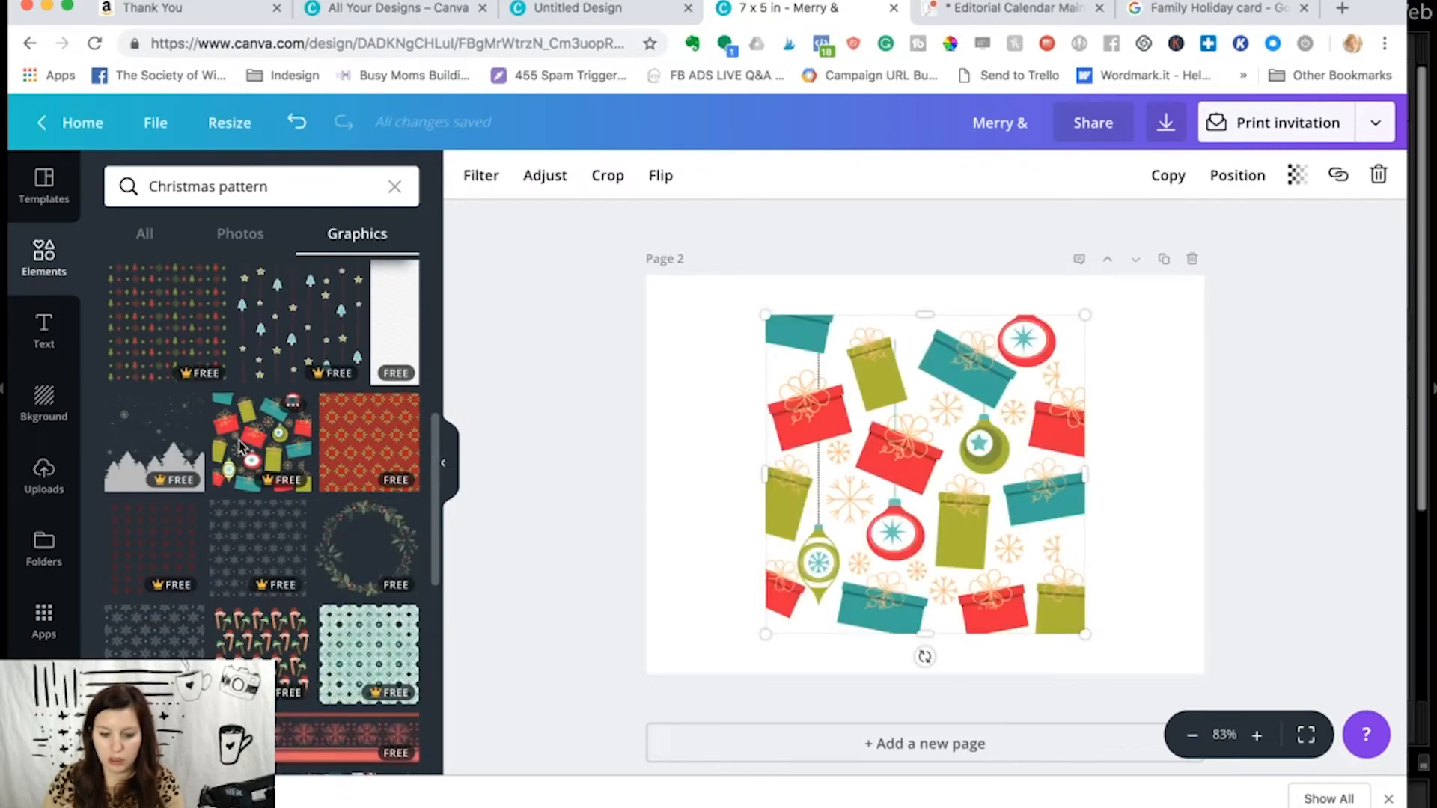
key(Delete)
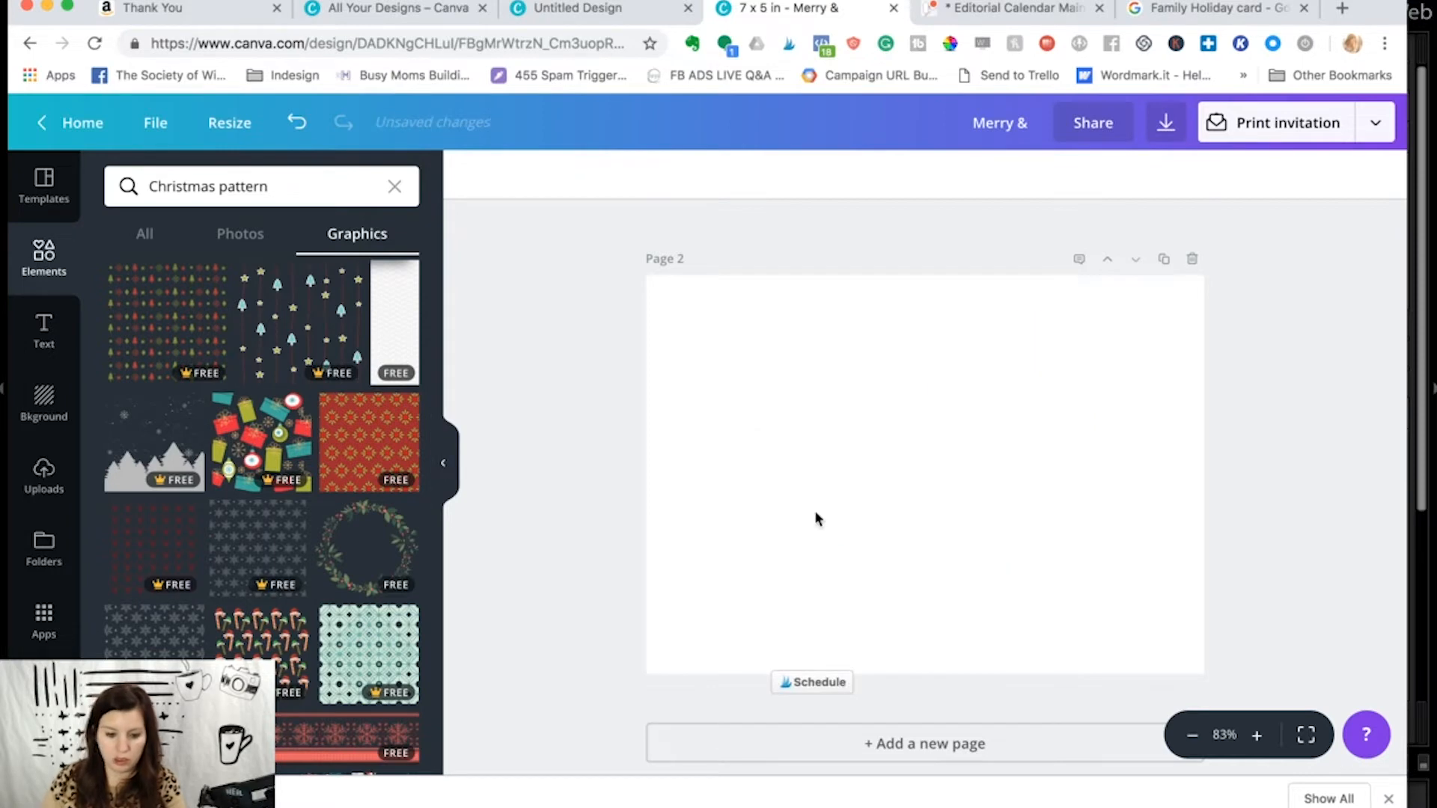
scroll(320, 534, down, 10)
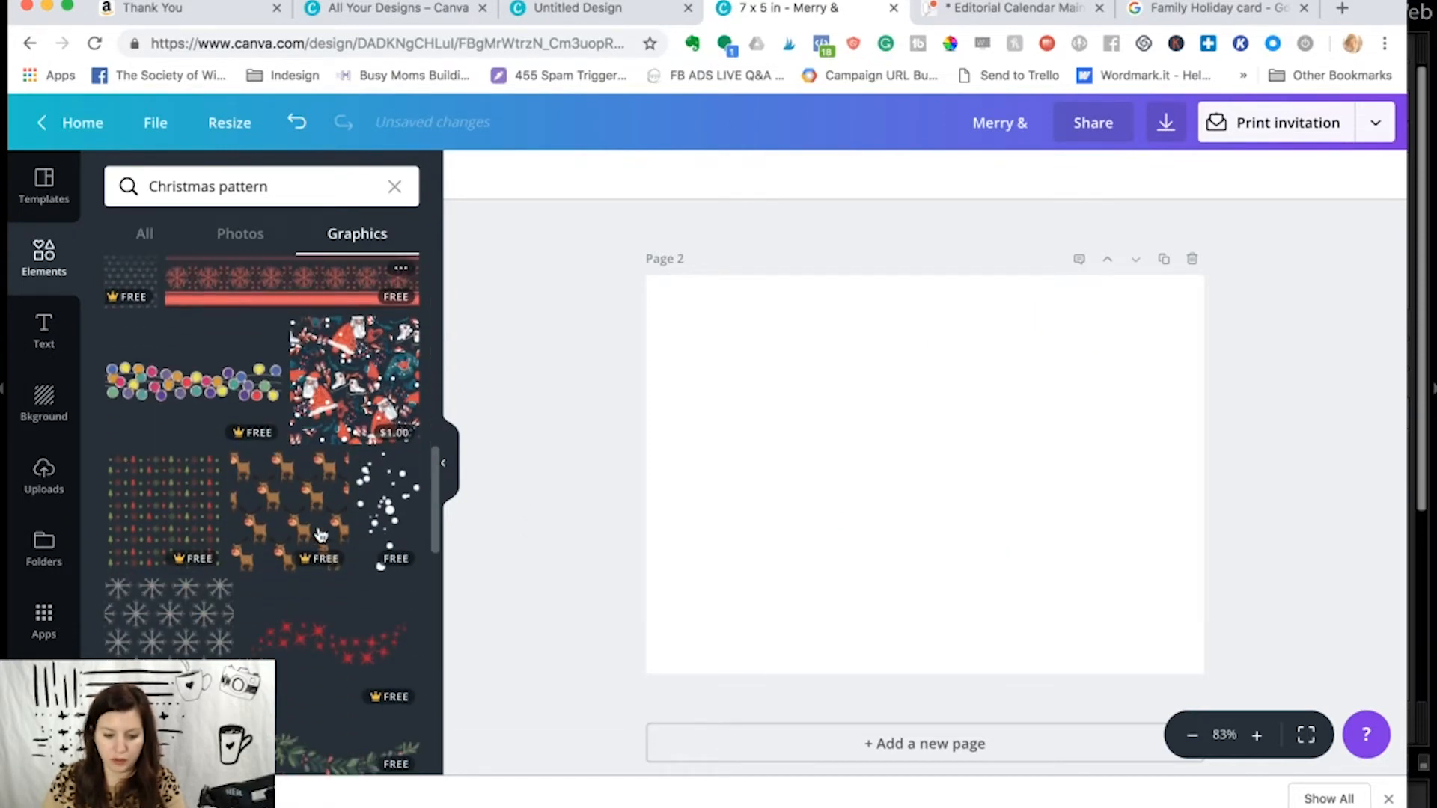
scroll(320, 534, down, 8)
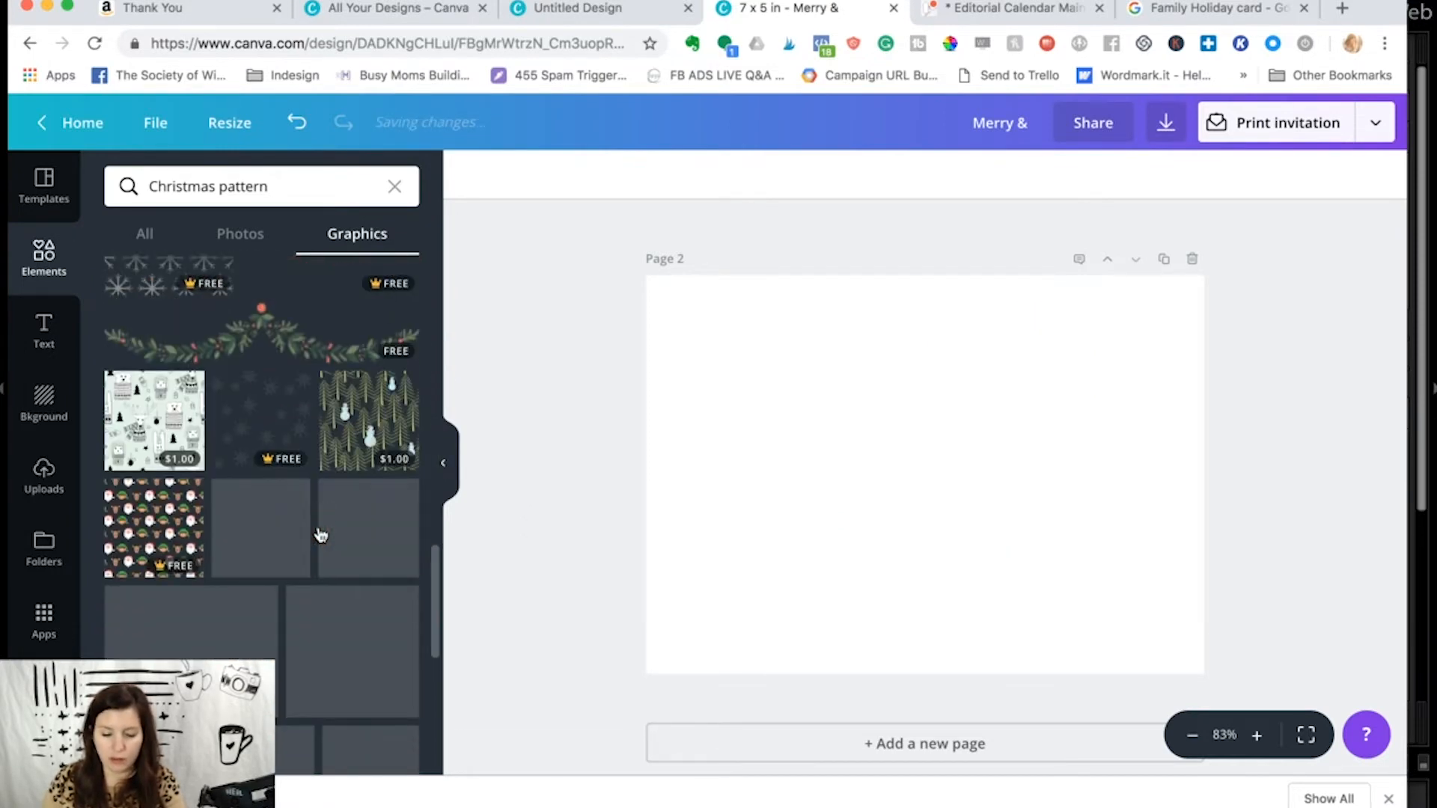
scroll(321, 534, down, 5)
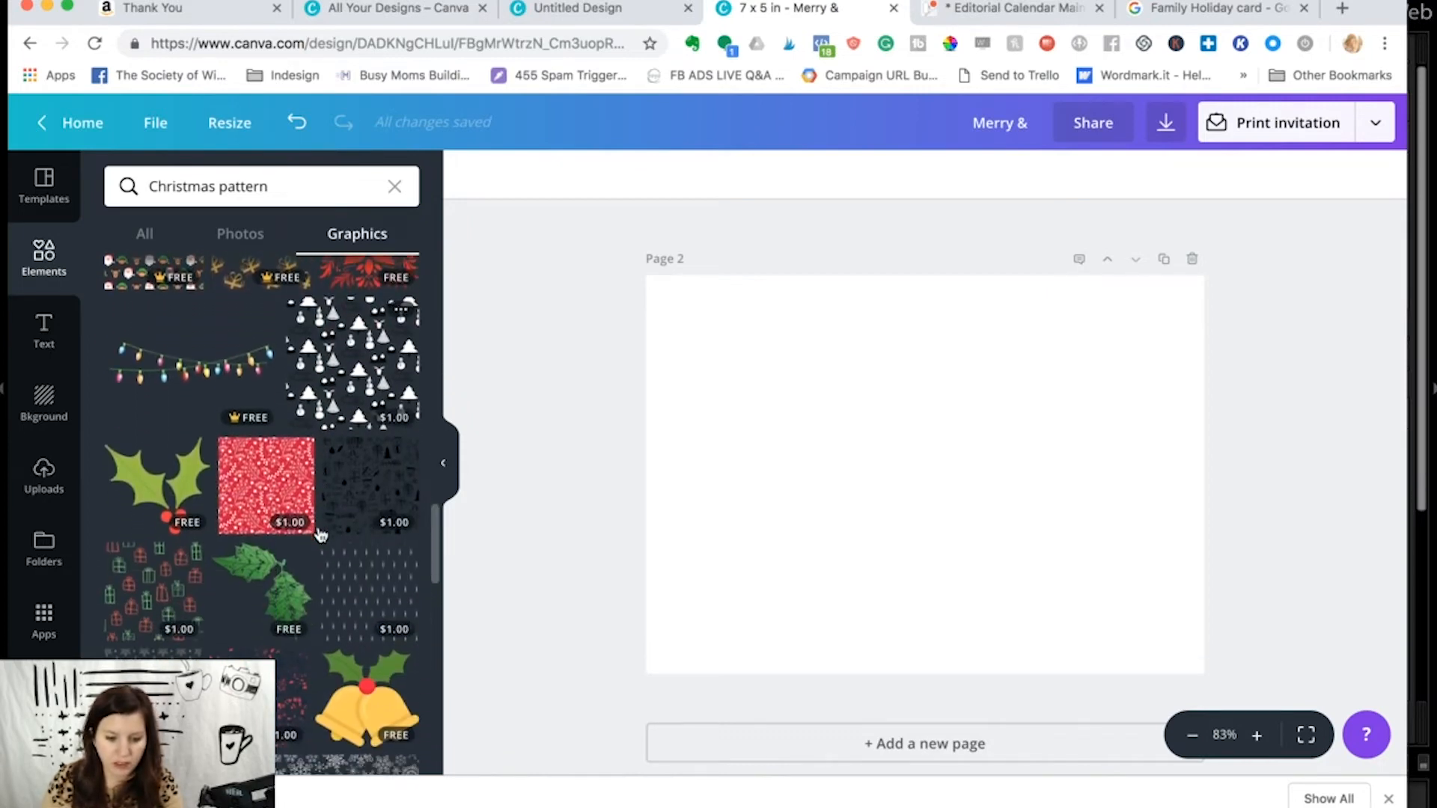
click(150, 558)
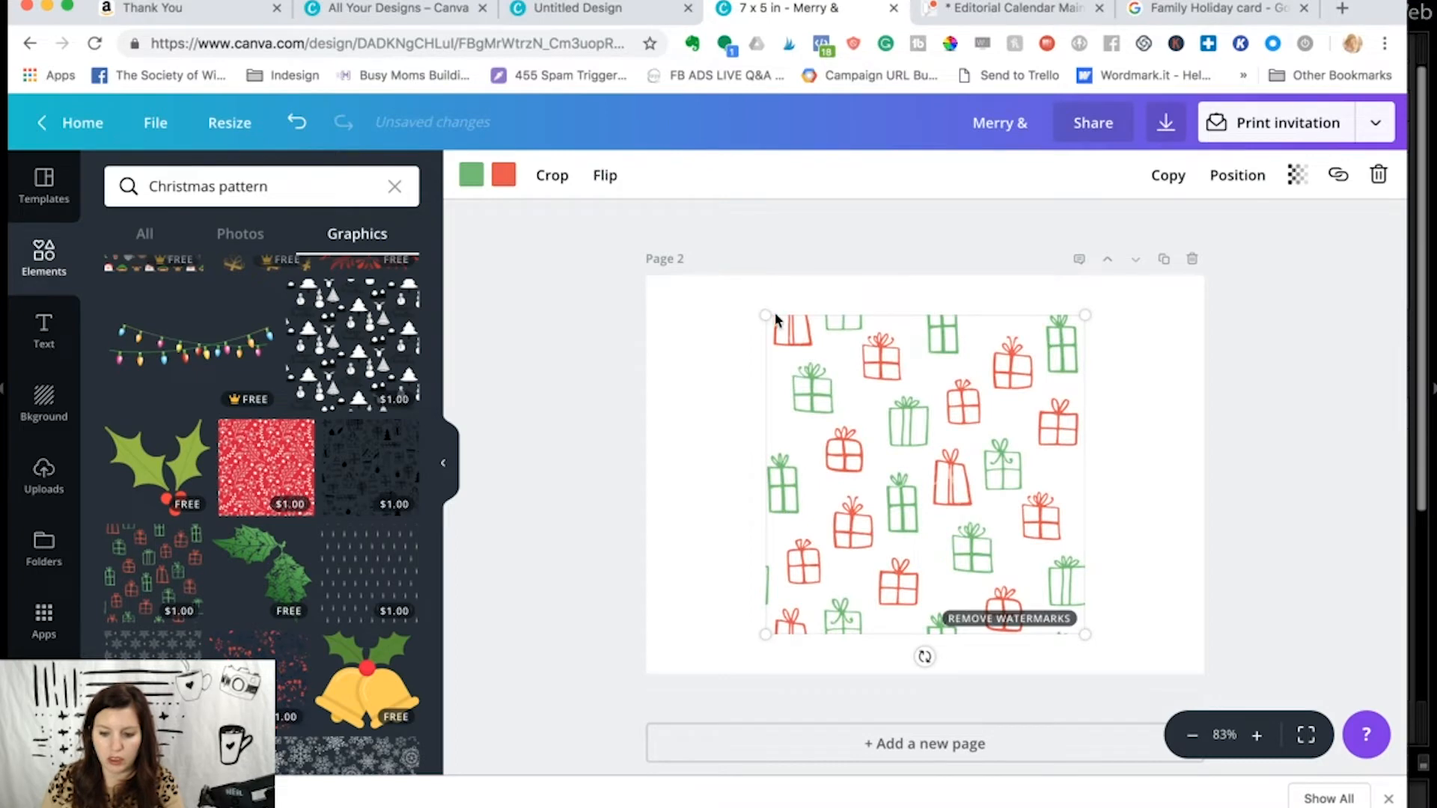
- Enlarge the outlined gift-box pattern to cover all of page 2, shift it slightly lower, and deselect it
drag(766, 311, 579, 255)
drag(1081, 632, 1307, 710)
drag(994, 538, 980, 554)
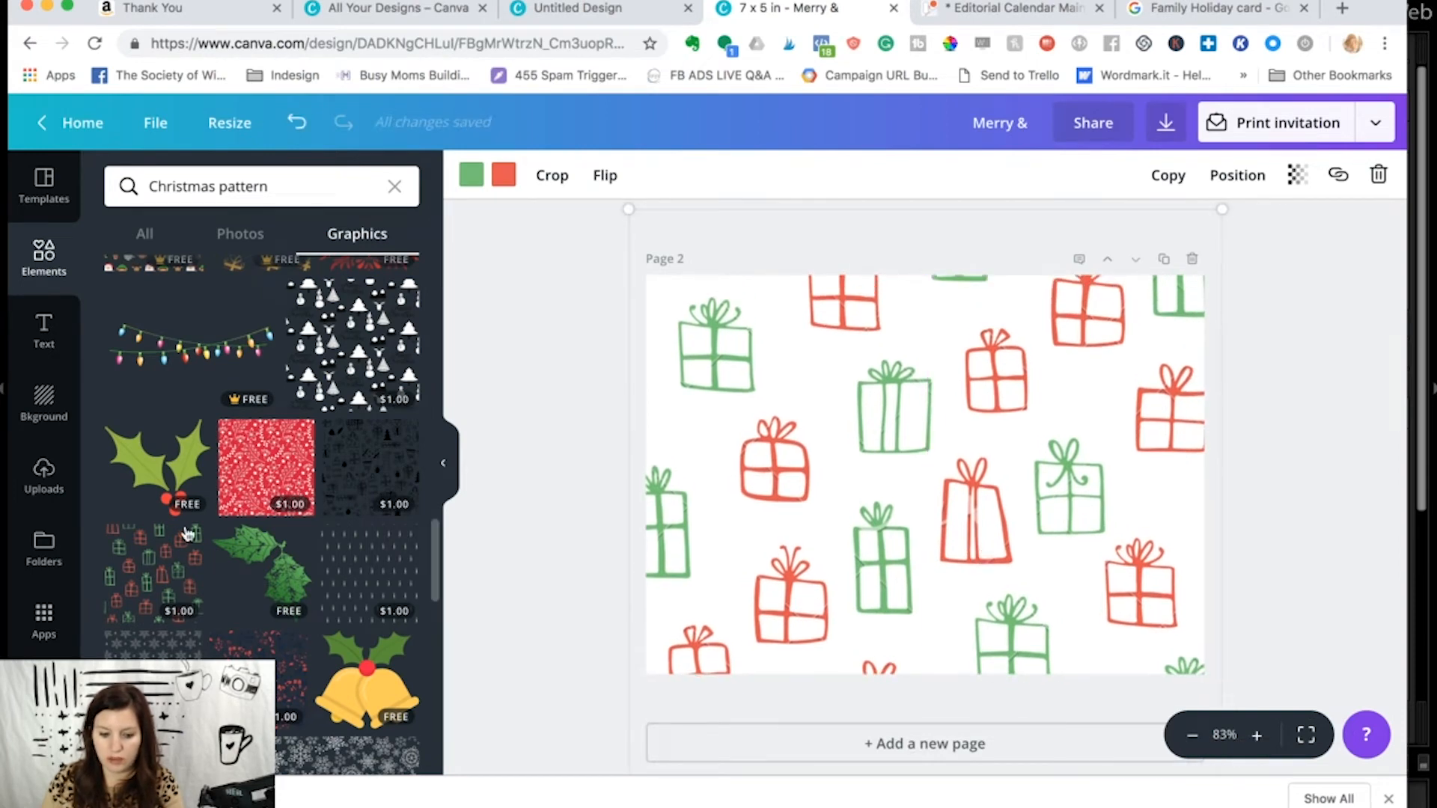
click(578, 470)
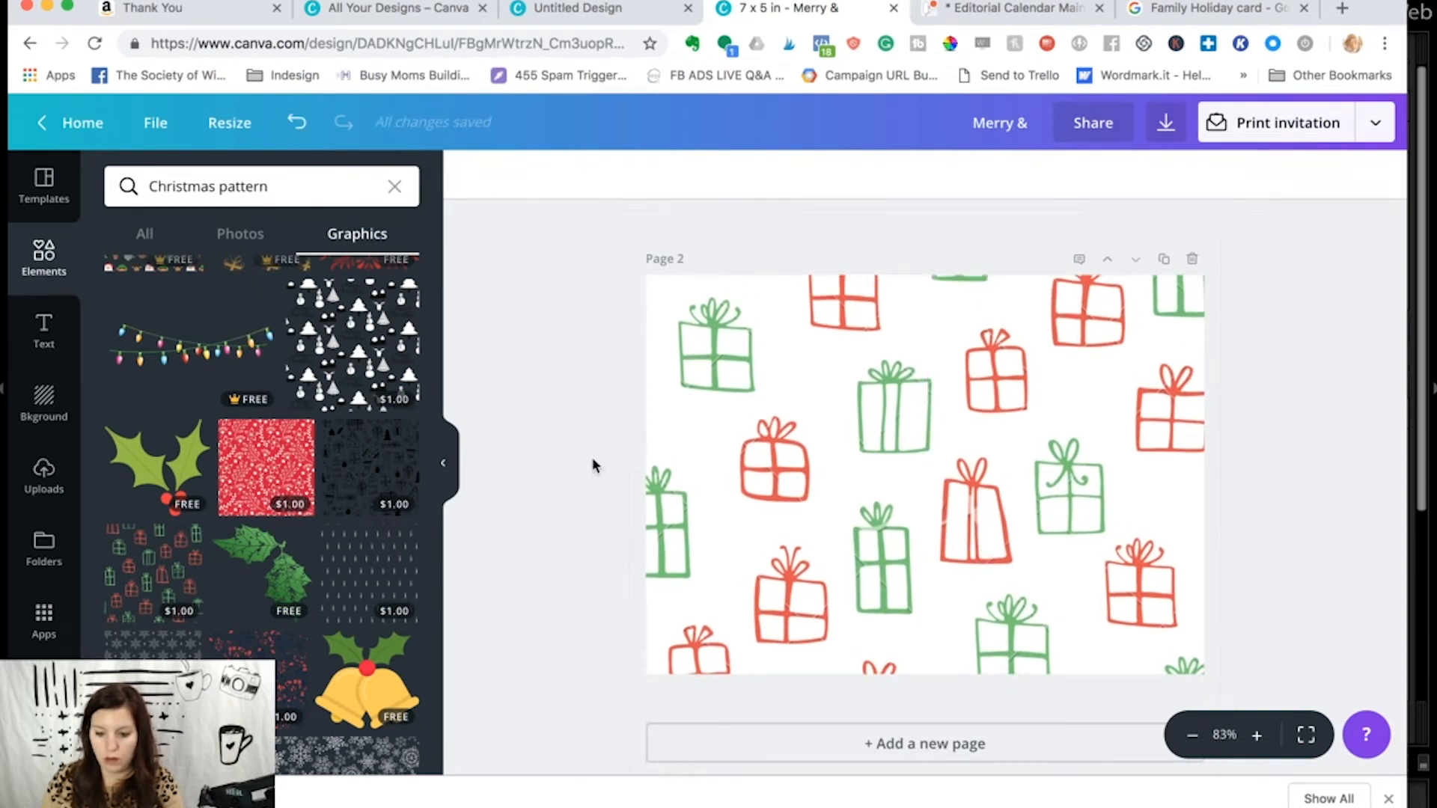
drag(910, 430, 909, 469)
click(536, 426)
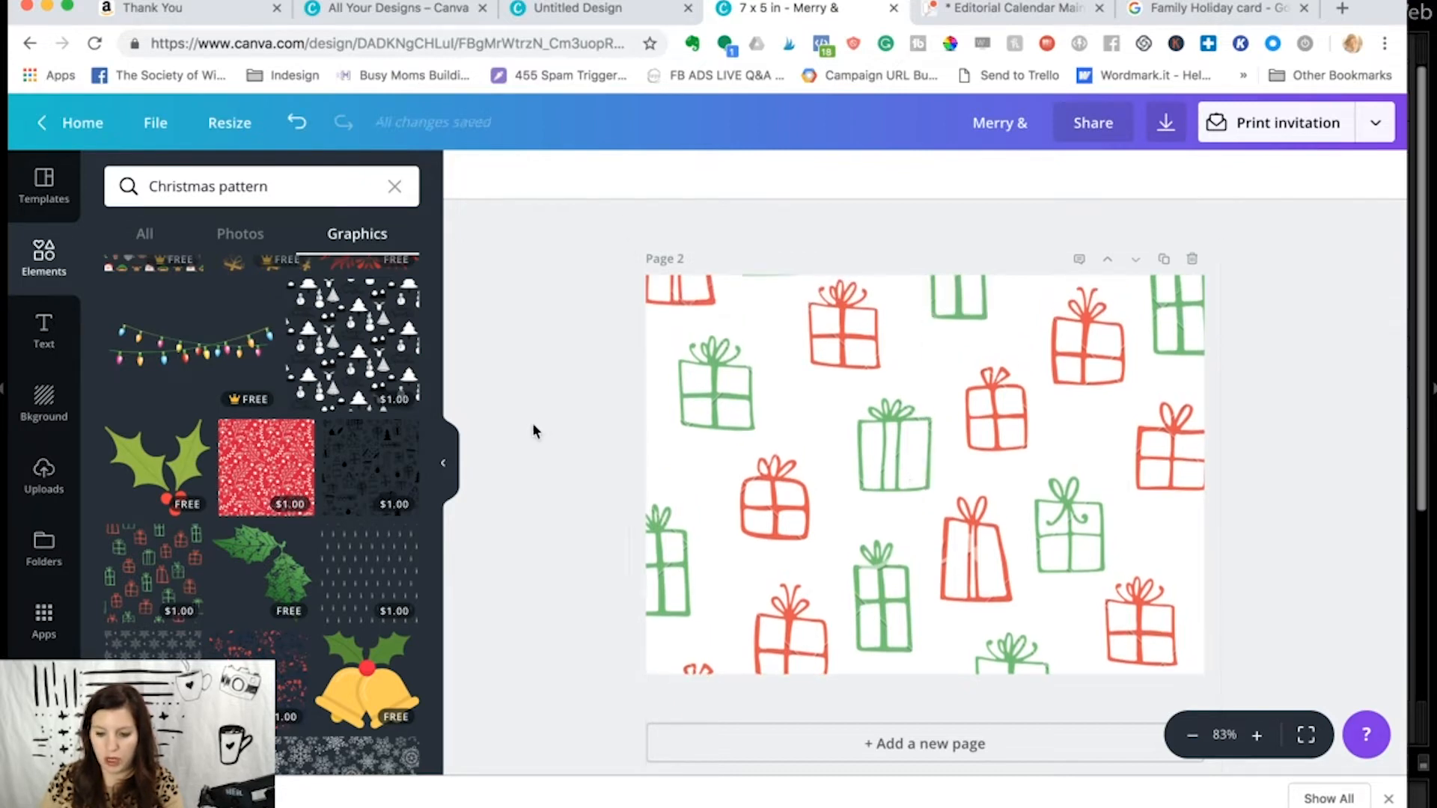
- Compare the photo front of the card with the gift-patterned second page
scroll(576, 460, up, 5)
scroll(596, 480, down, 4)
scroll(597, 481, up, 3)
scroll(596, 480, down, 5)
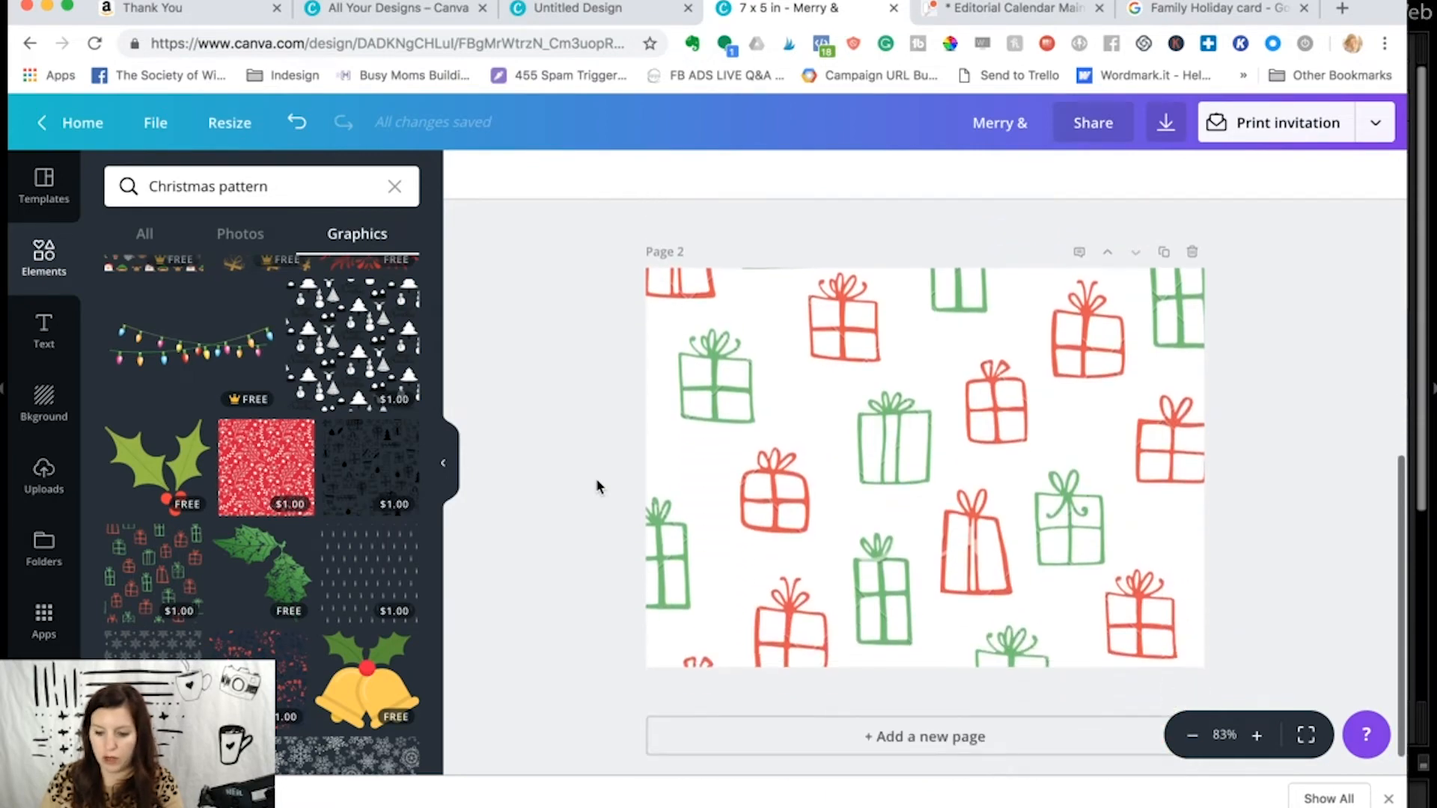
scroll(596, 487, up, 2)
scroll(597, 486, down, 3)
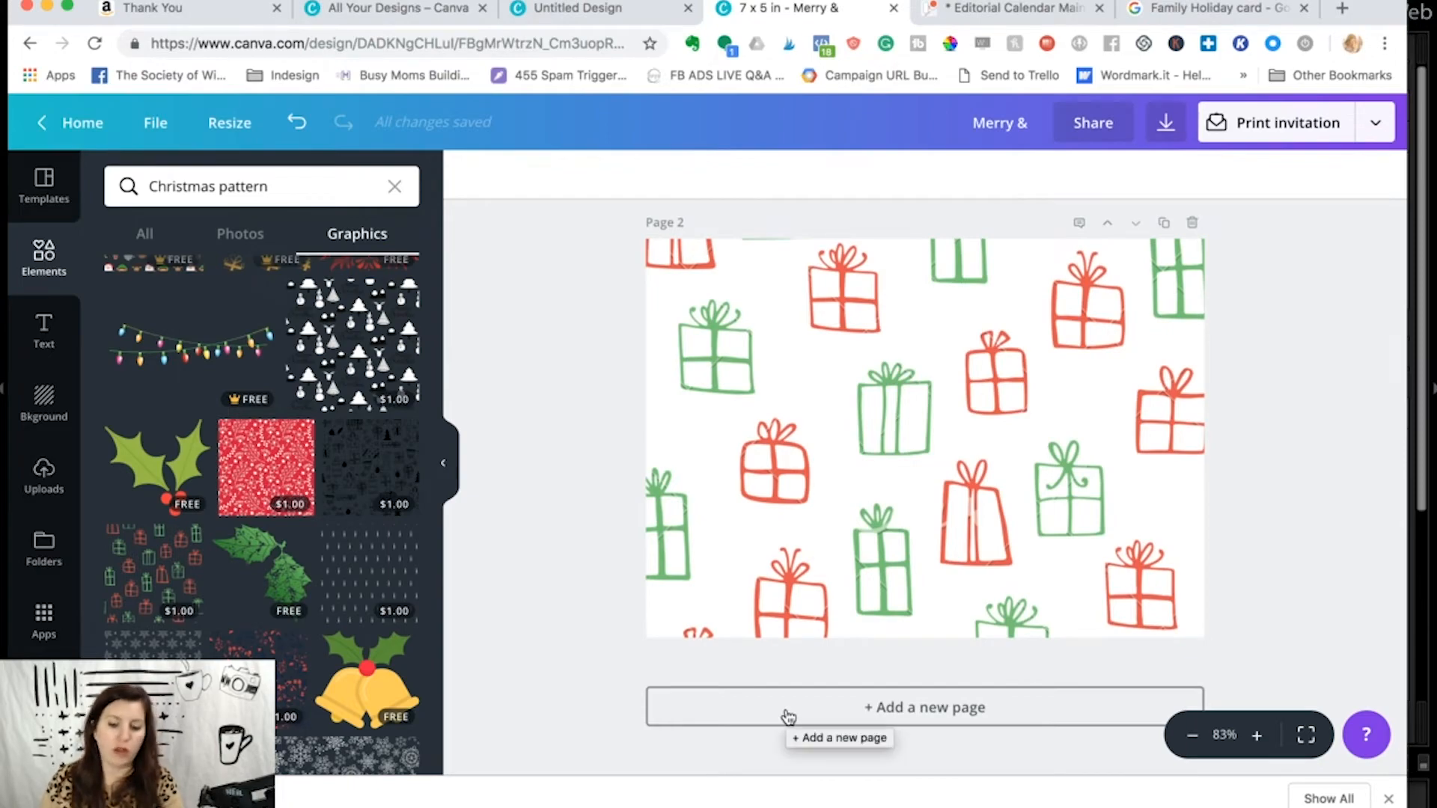
- Switch to the Google image results for "Family Holiday card" and examine the infographic-style Family Year in Review card
click(1188, 10)
scroll(1001, 389, down, 10)
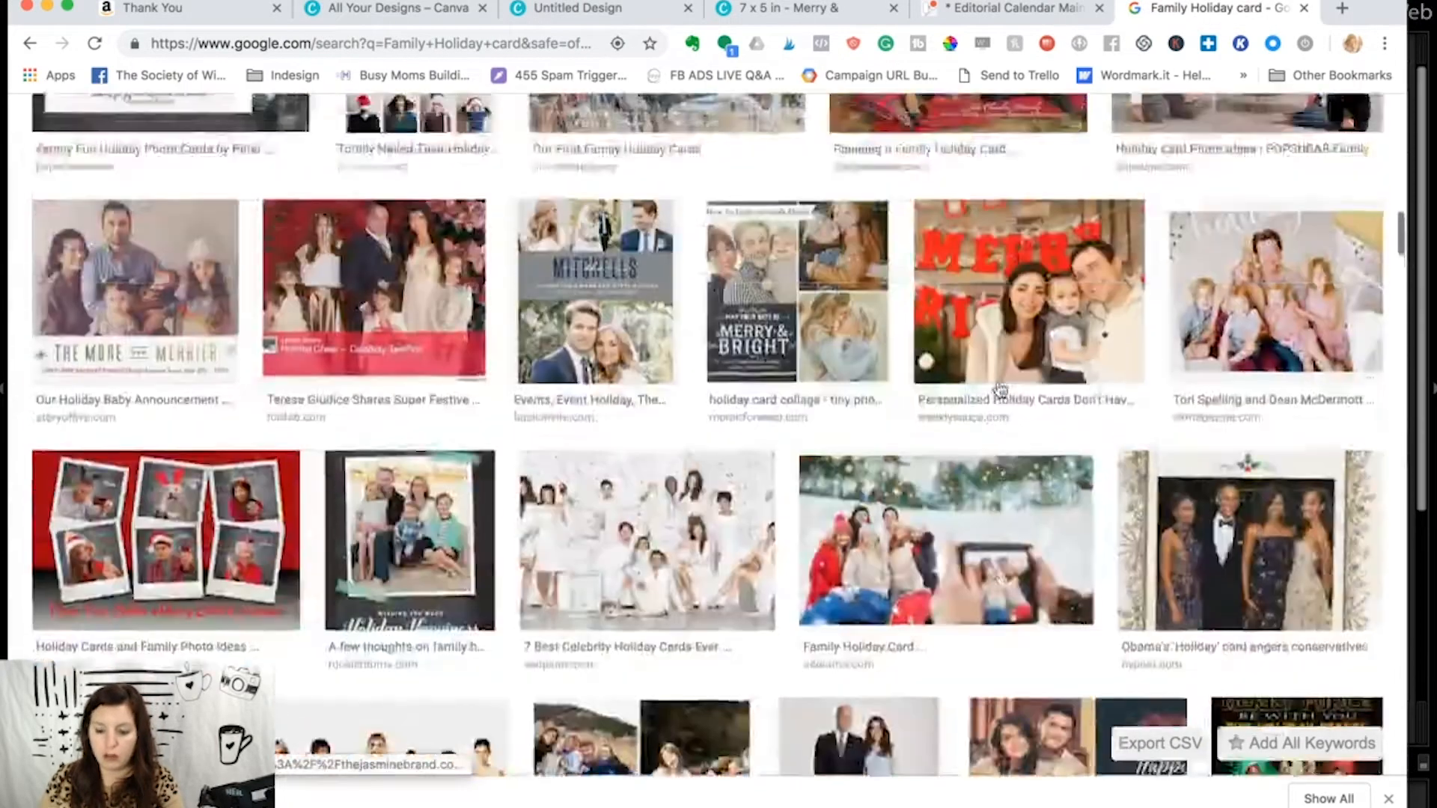
scroll(1001, 389, up, 10)
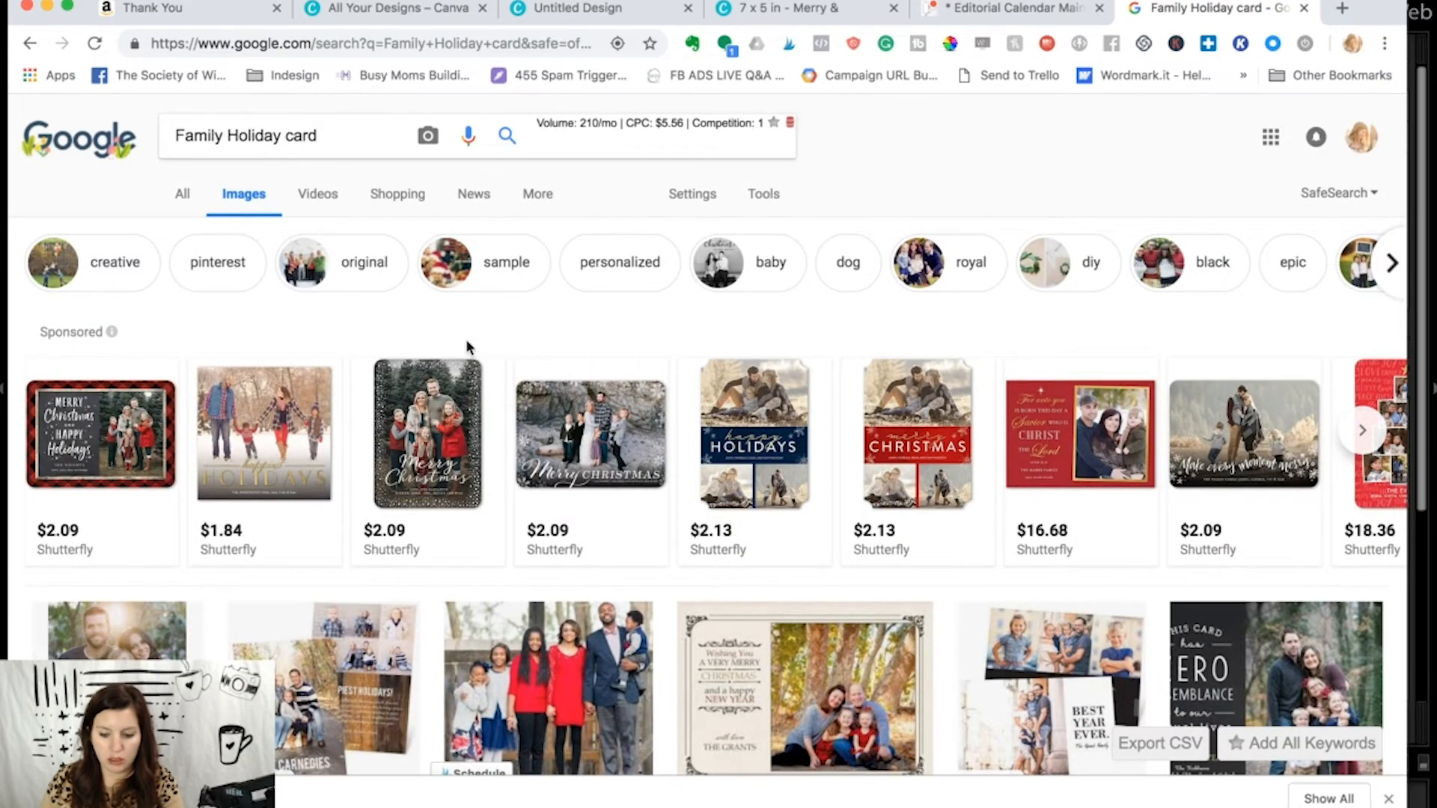
scroll(466, 347, down, 10)
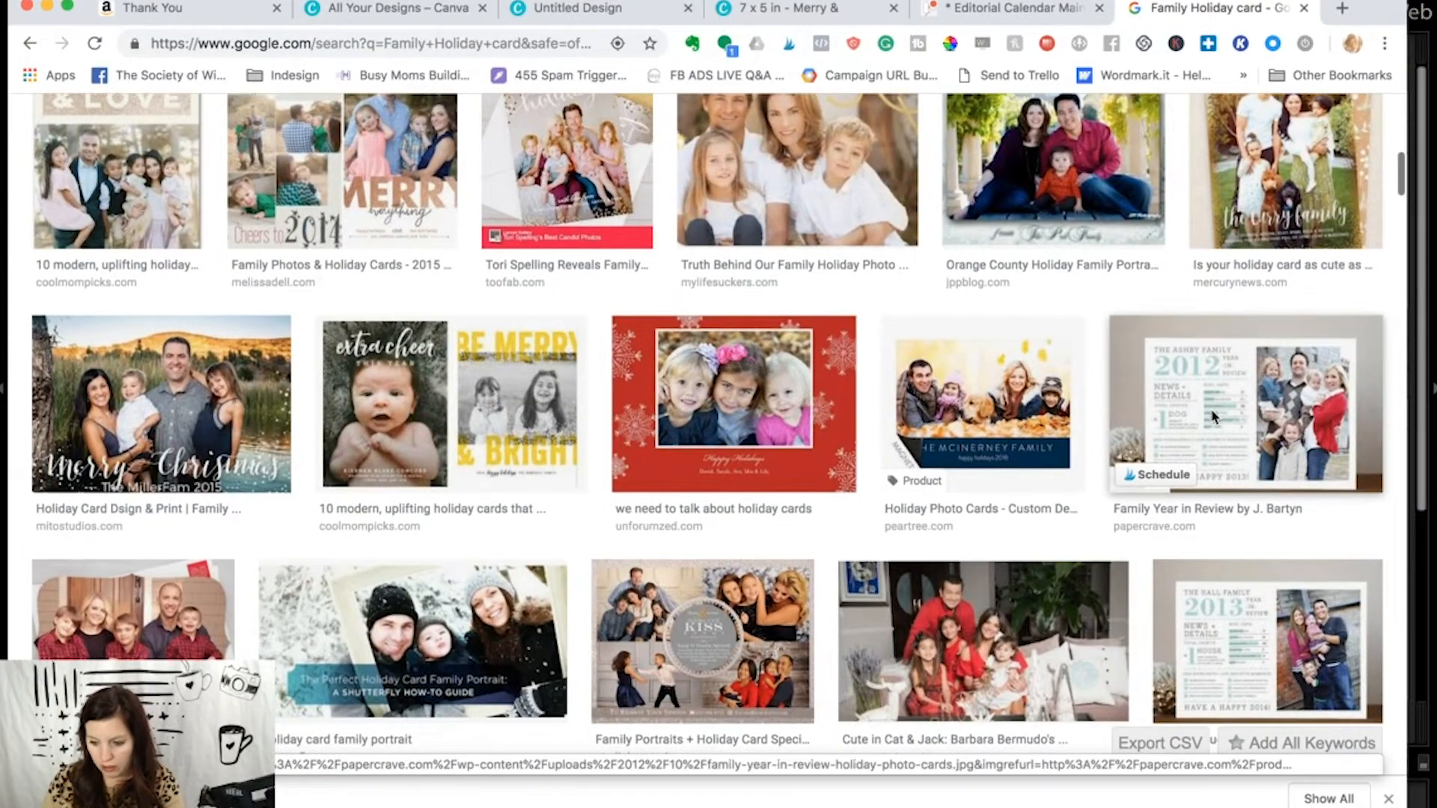
click(1213, 418)
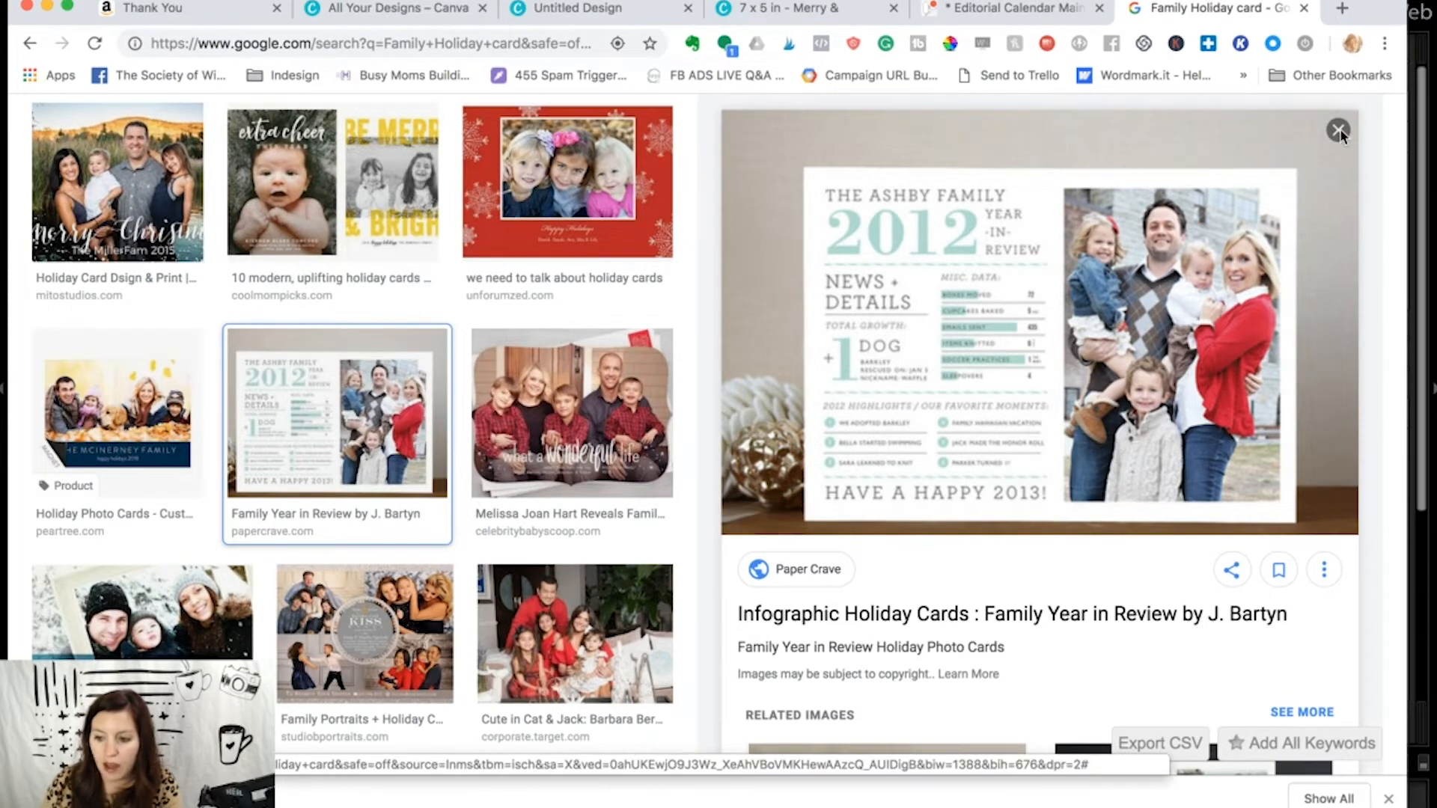
- Return to the Canva card, add a third page, and replace the pattern search with the full Charts collection
click(793, 8)
click(807, 707)
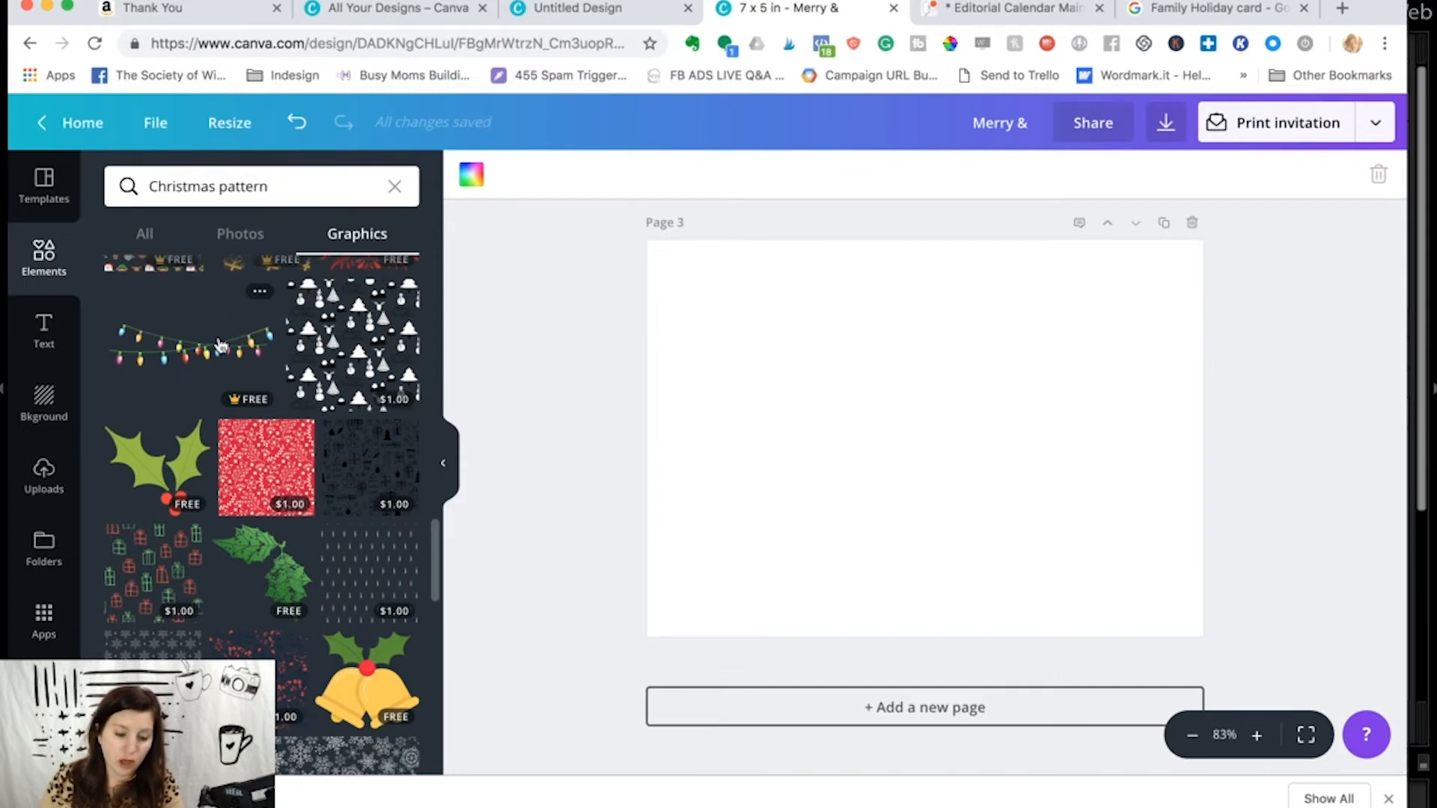
click(395, 186)
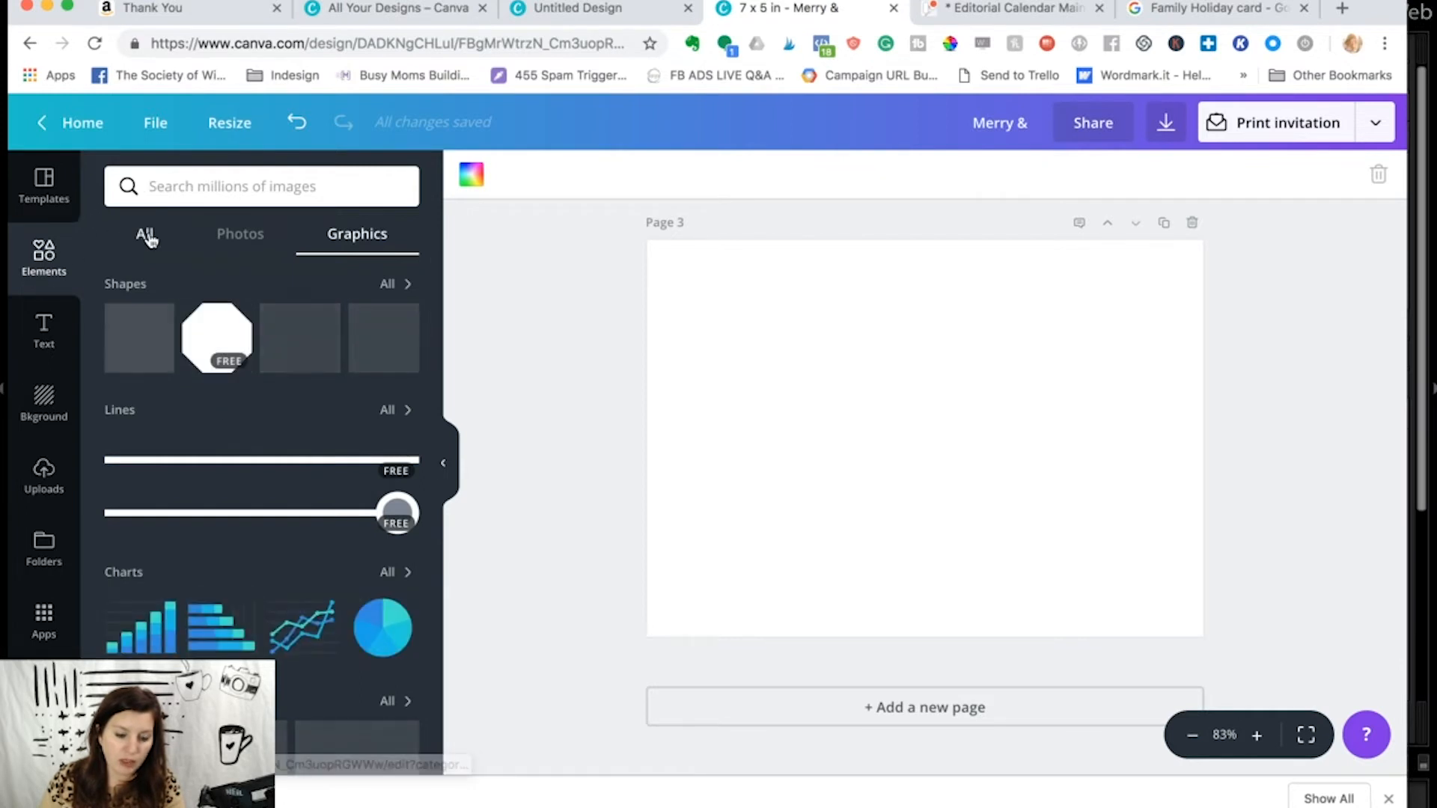
scroll(266, 563, down, 3)
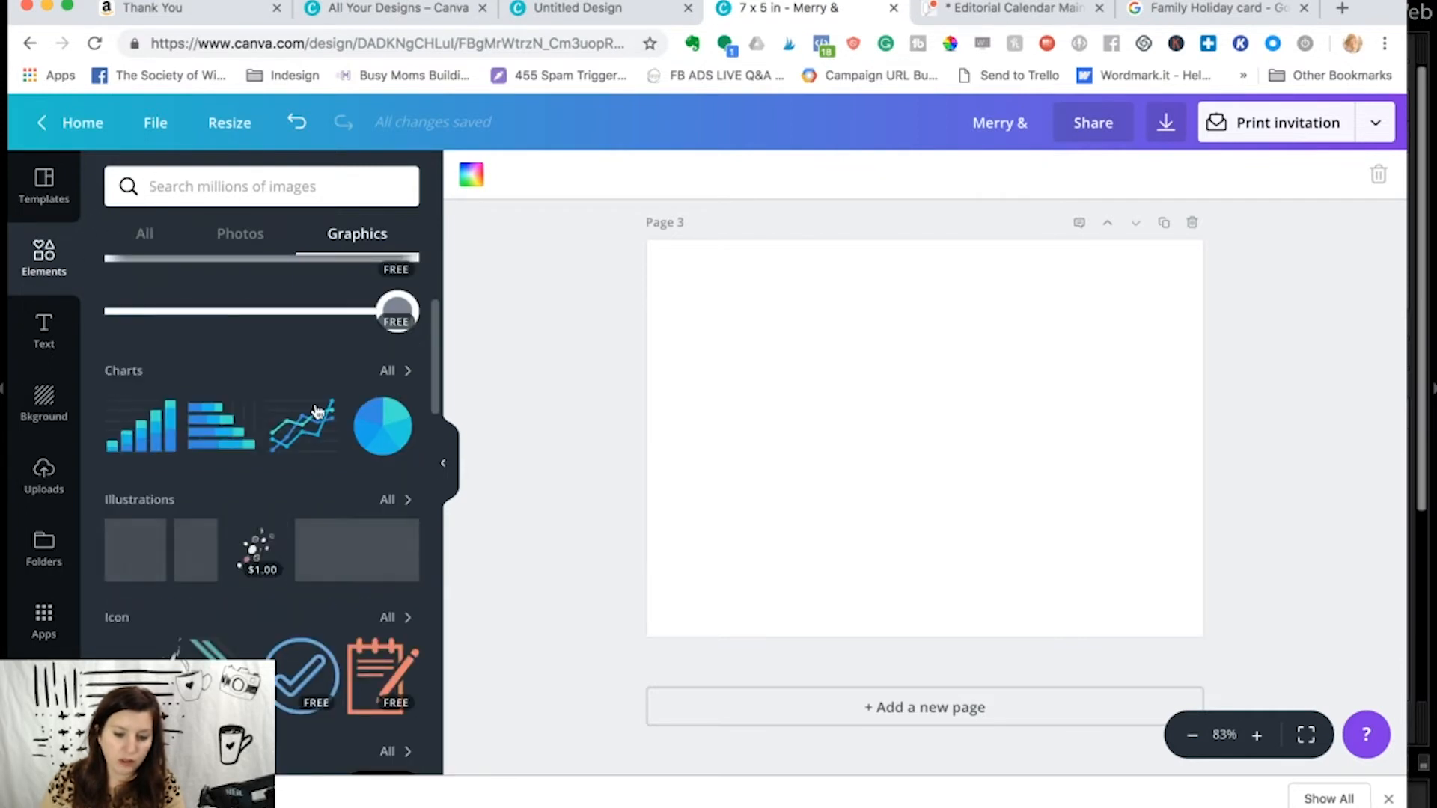
click(397, 372)
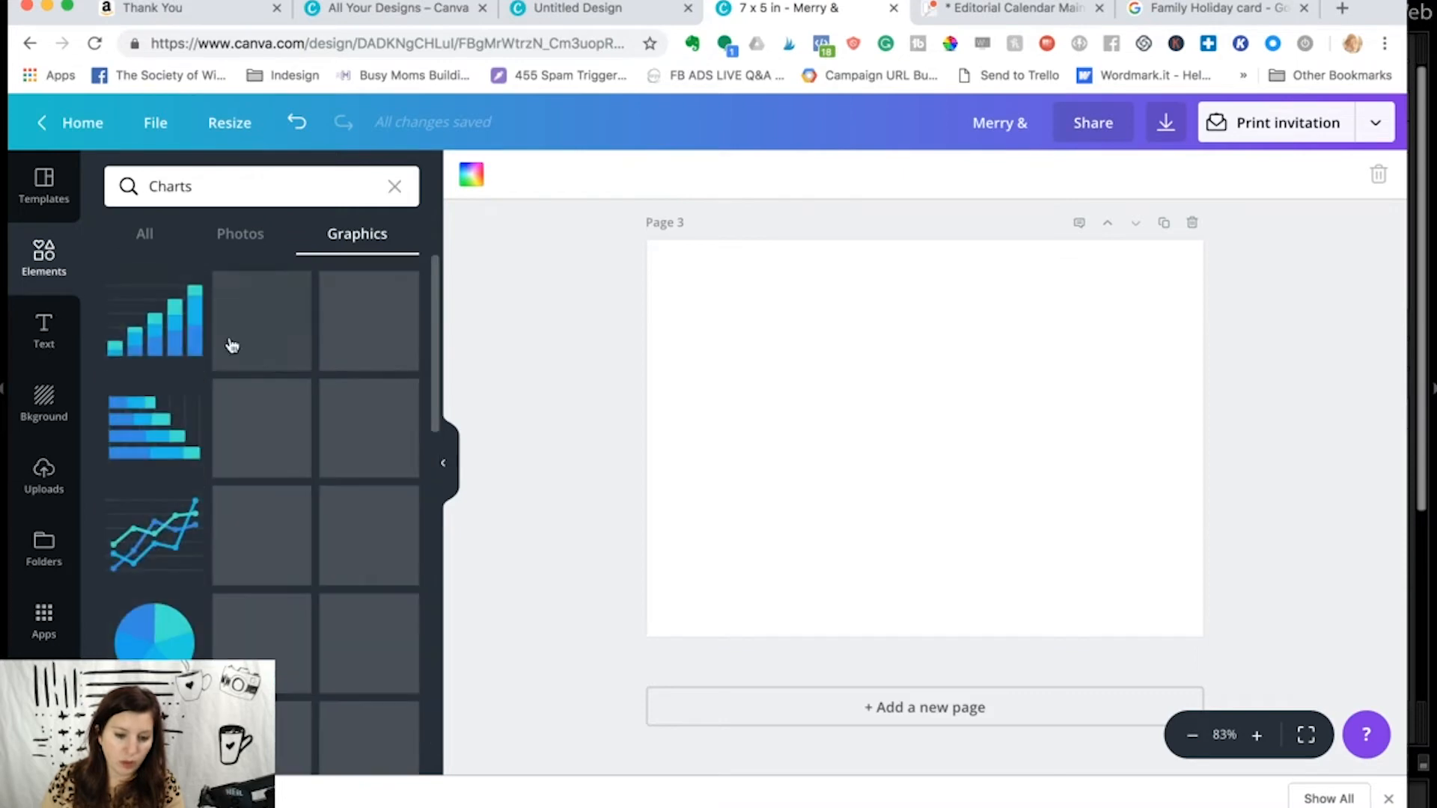
- Insert the purple, pink and orange row chart on page 3 and label its first item Books Read
scroll(253, 487, down, 1)
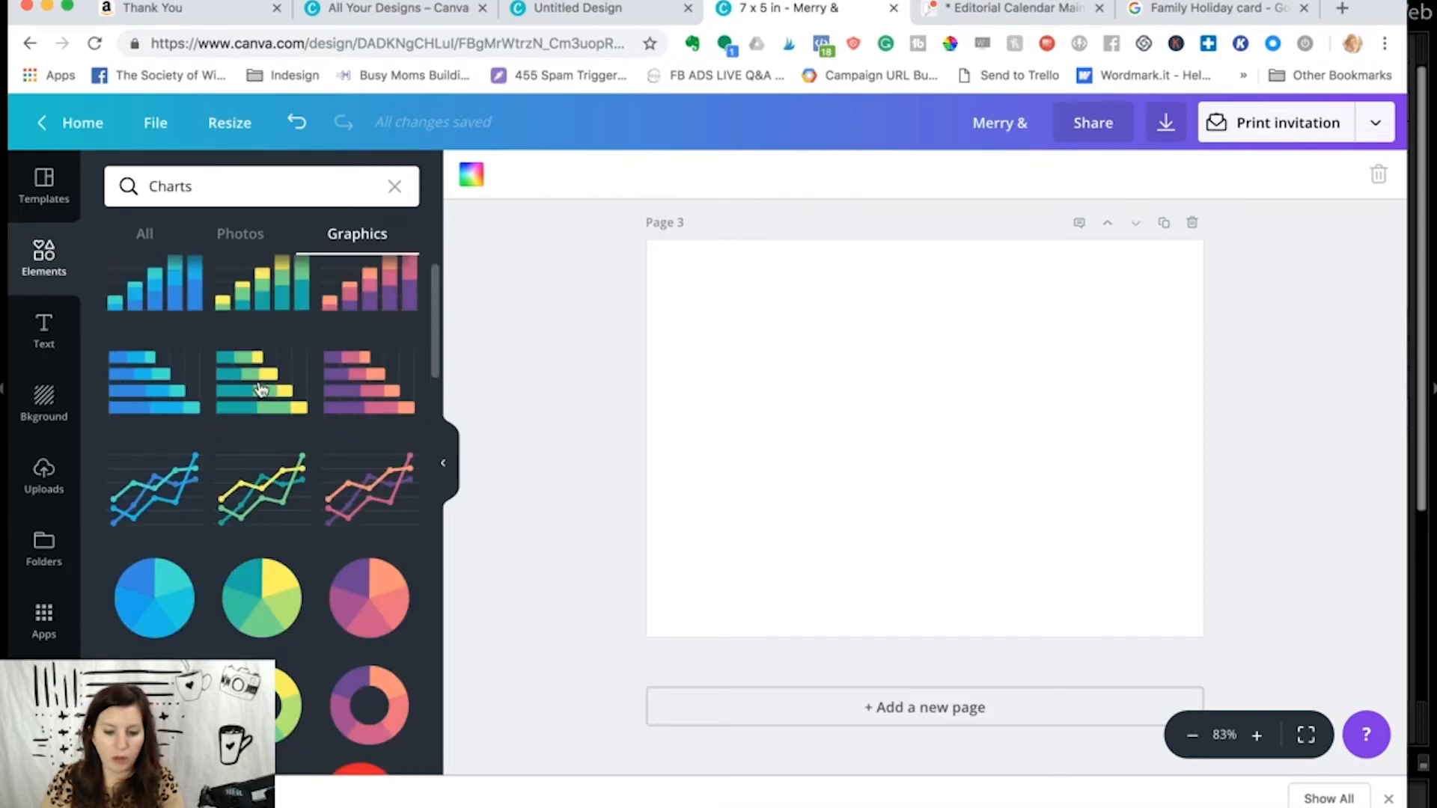
click(347, 381)
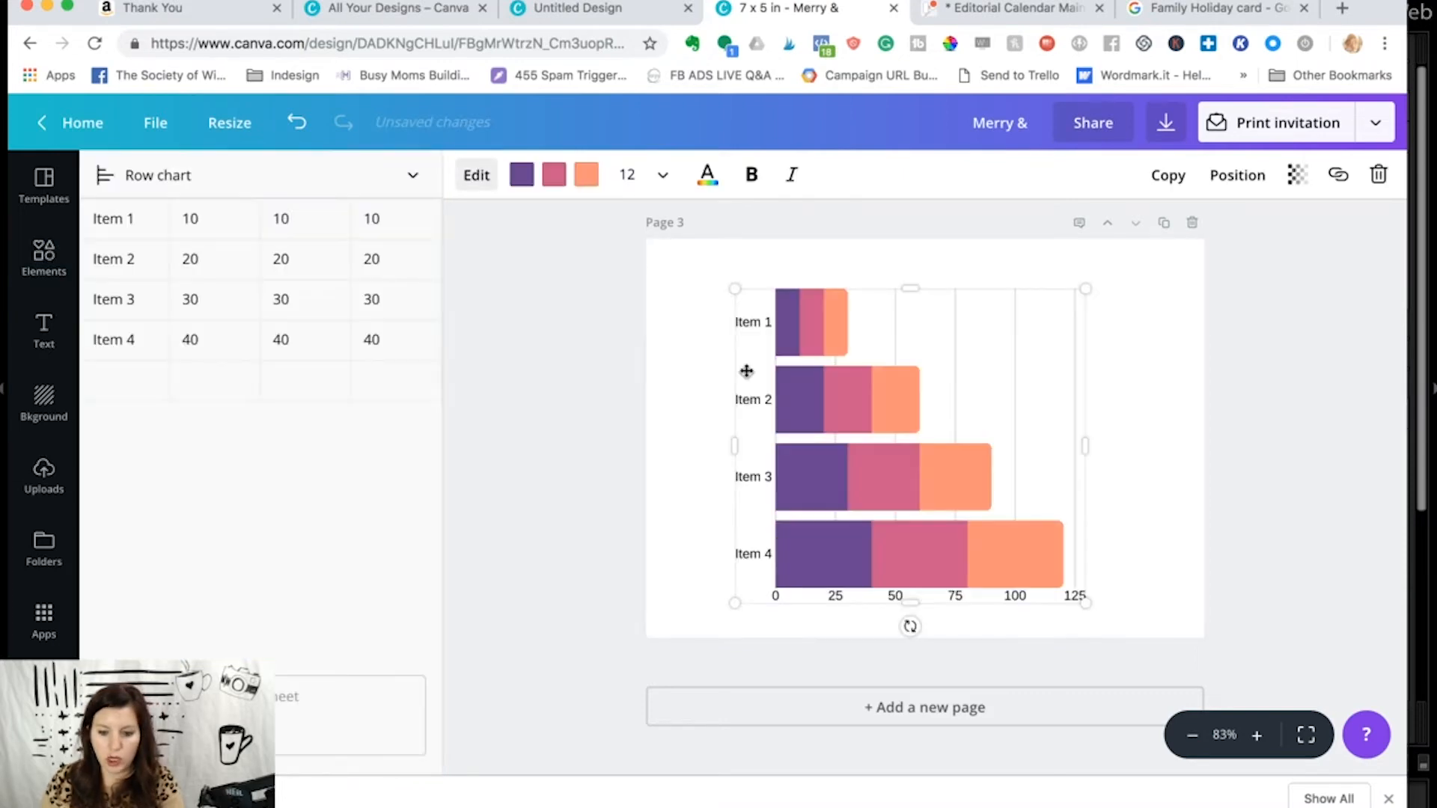
click(749, 321)
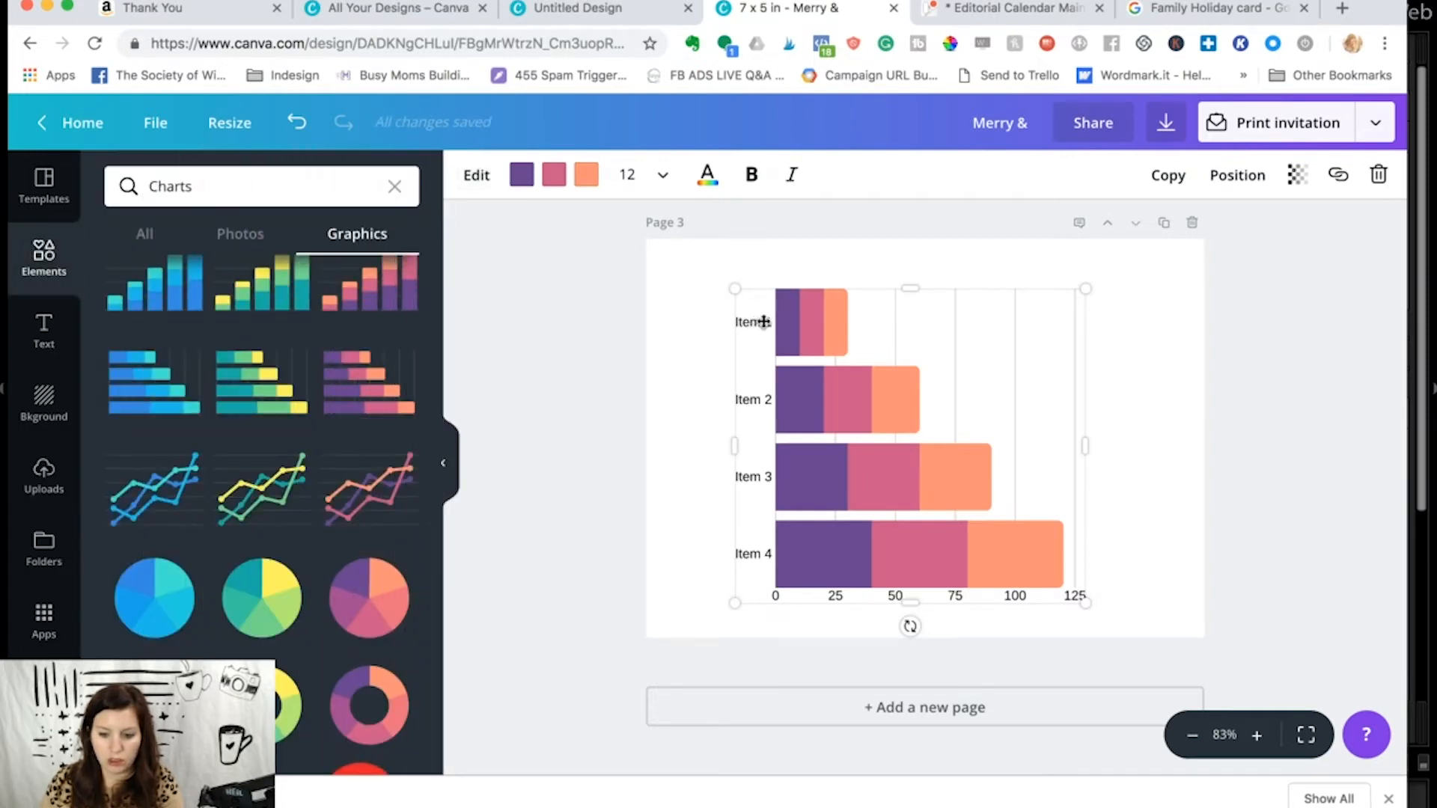
double_click(762, 322)
click(82, 220)
double_click(104, 218)
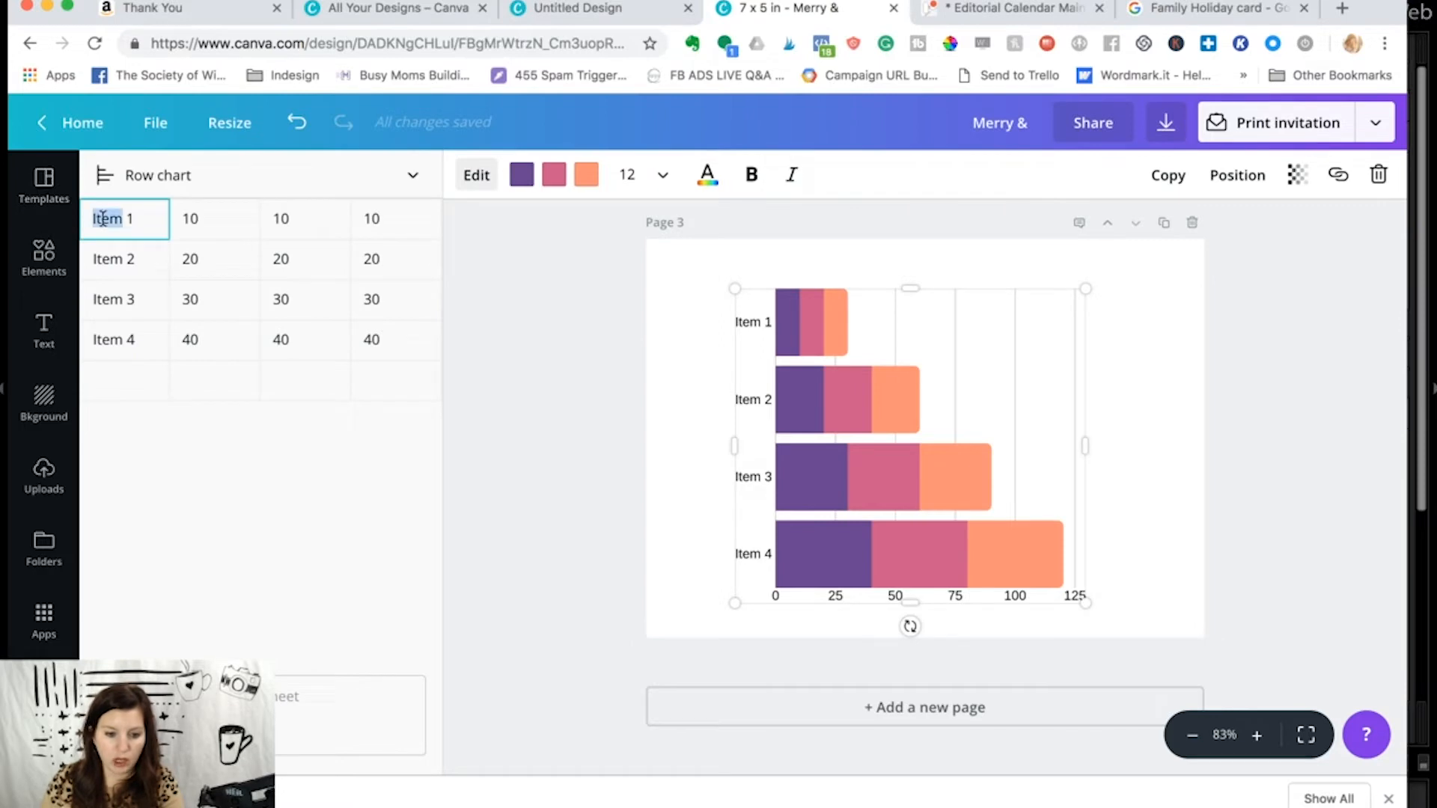
text(Book)
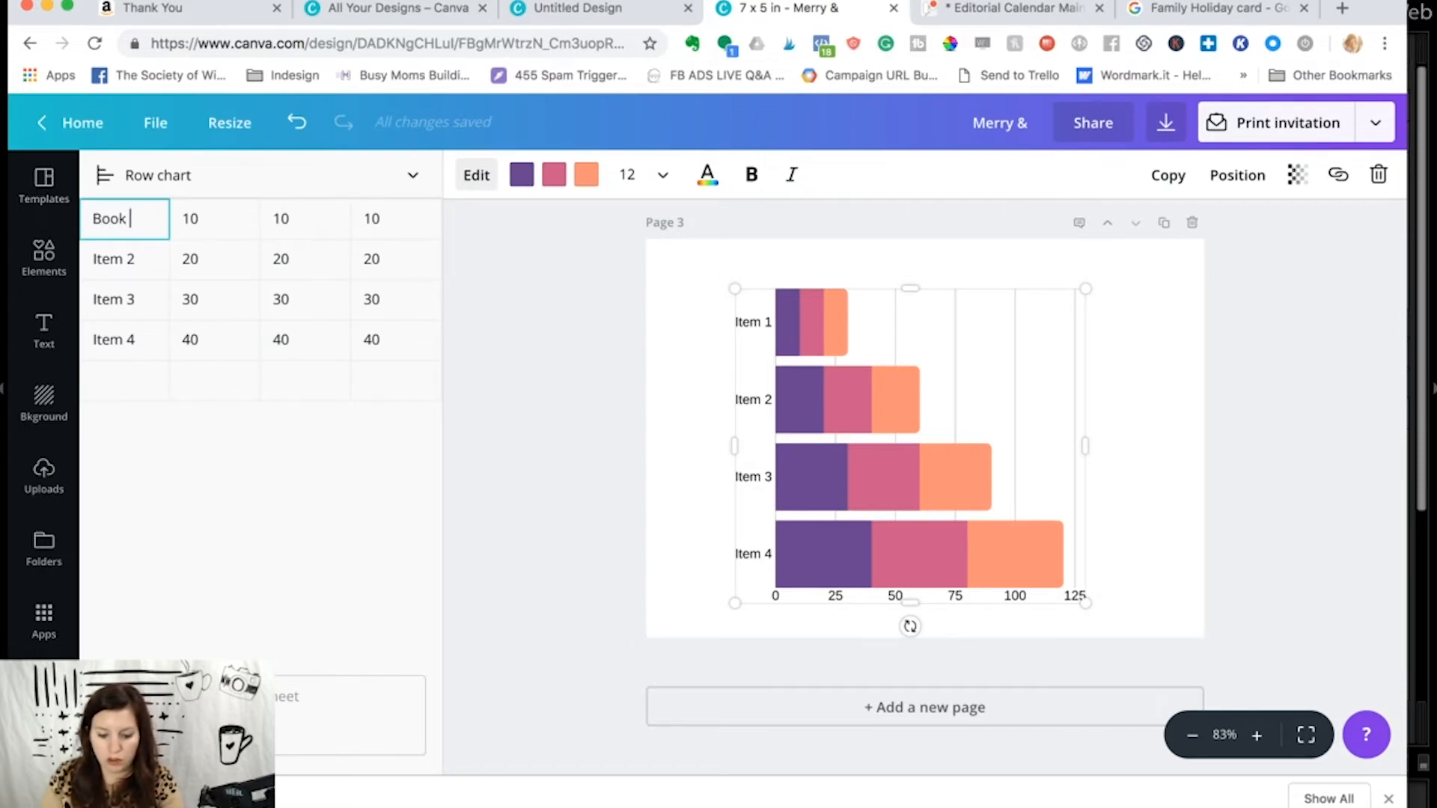
text(s REad)
key(BackSpace)
key(BackSpace)
key(BackSpace)
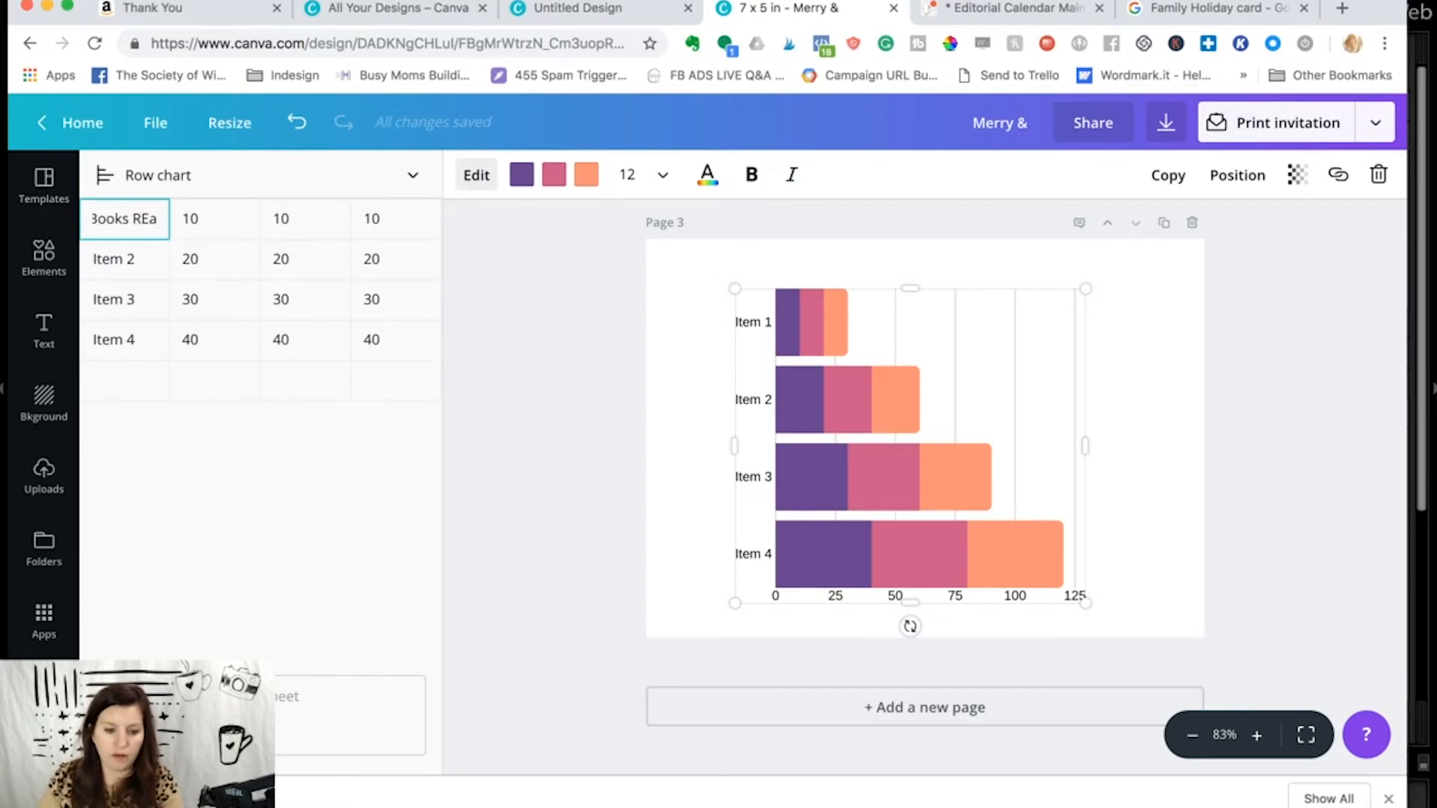
text(ead)
- Set the first Books Read value to 20 and clear the row's other two values
click(217, 222)
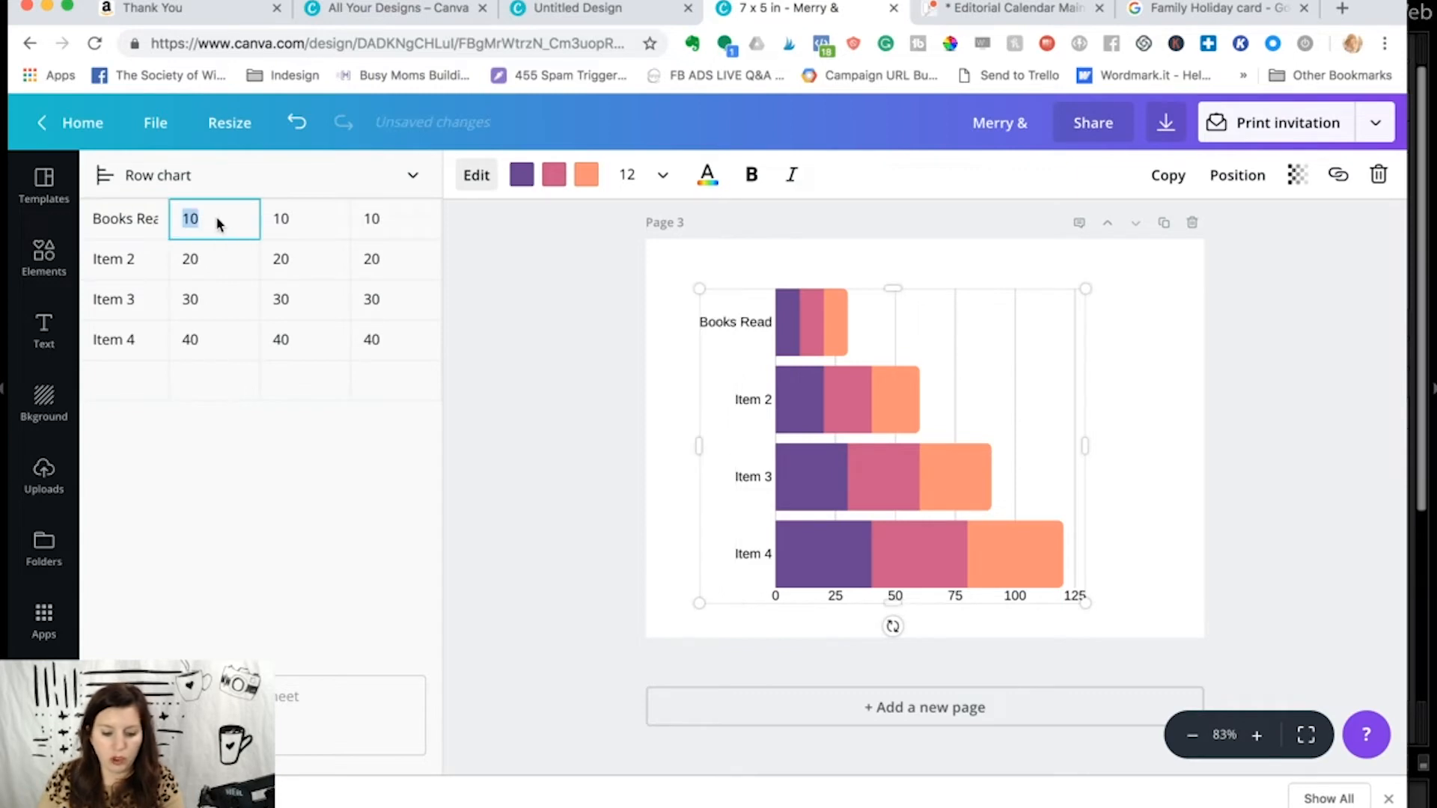
text(20)
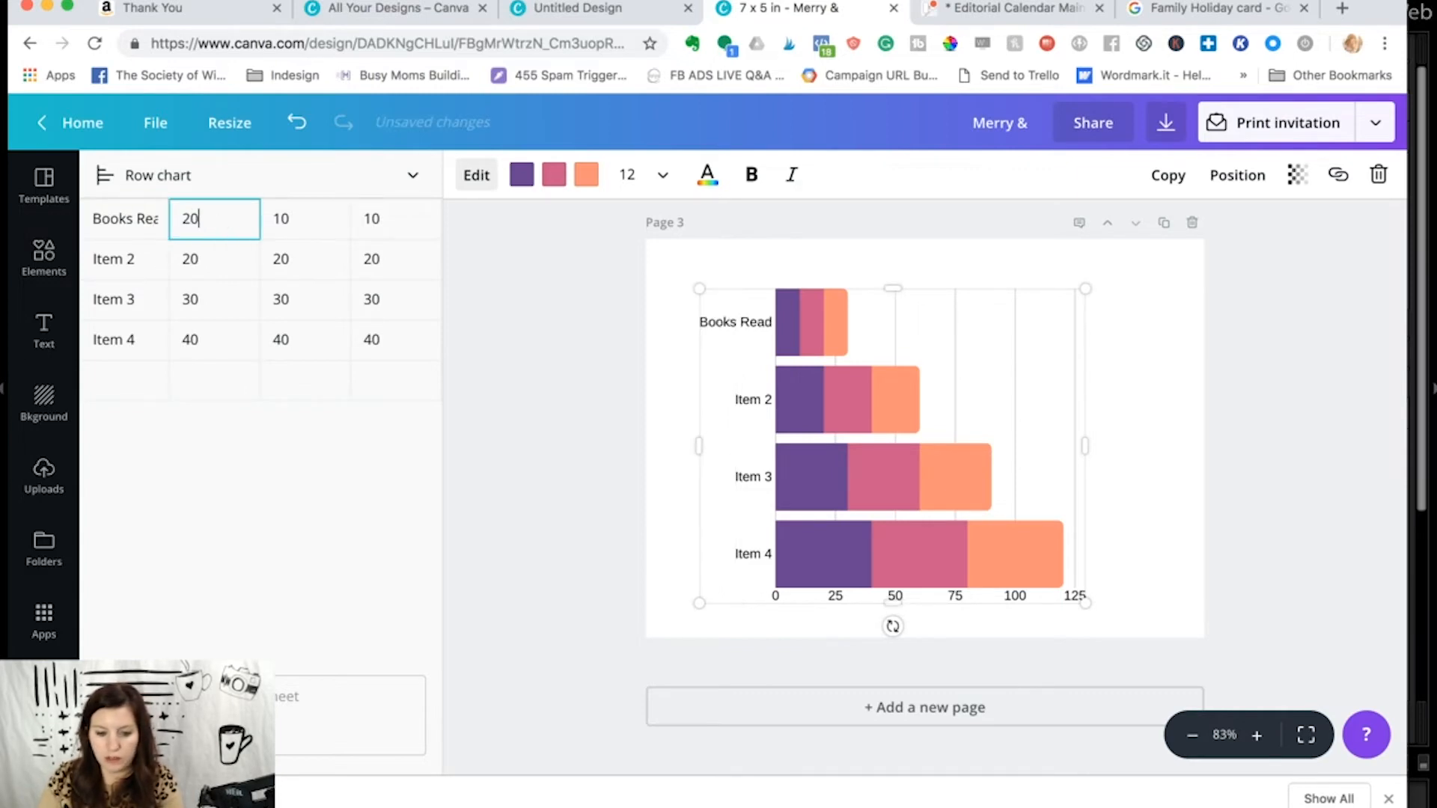
click(318, 230)
key(BackSpace)
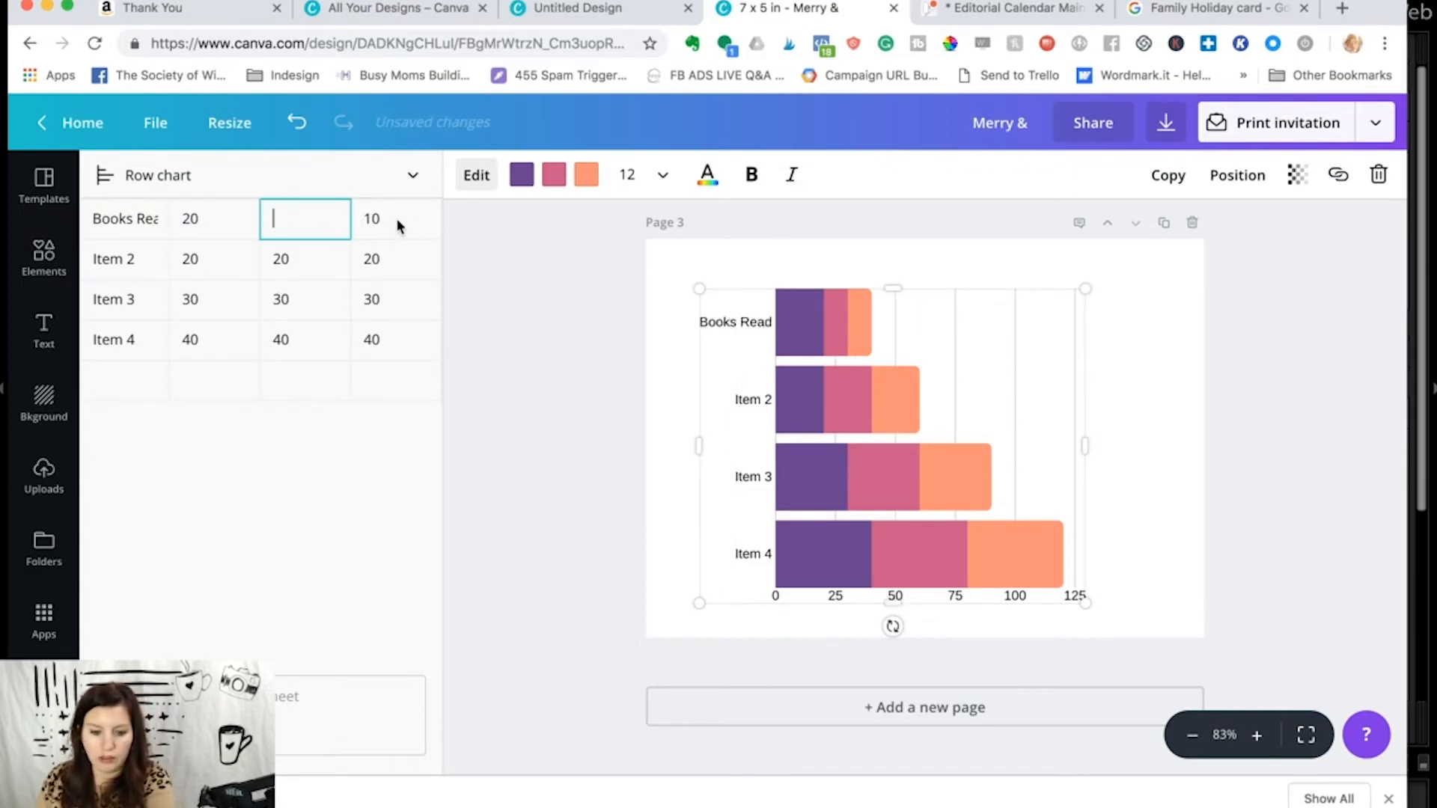
click(395, 223)
key(BackSpace)
click(487, 289)
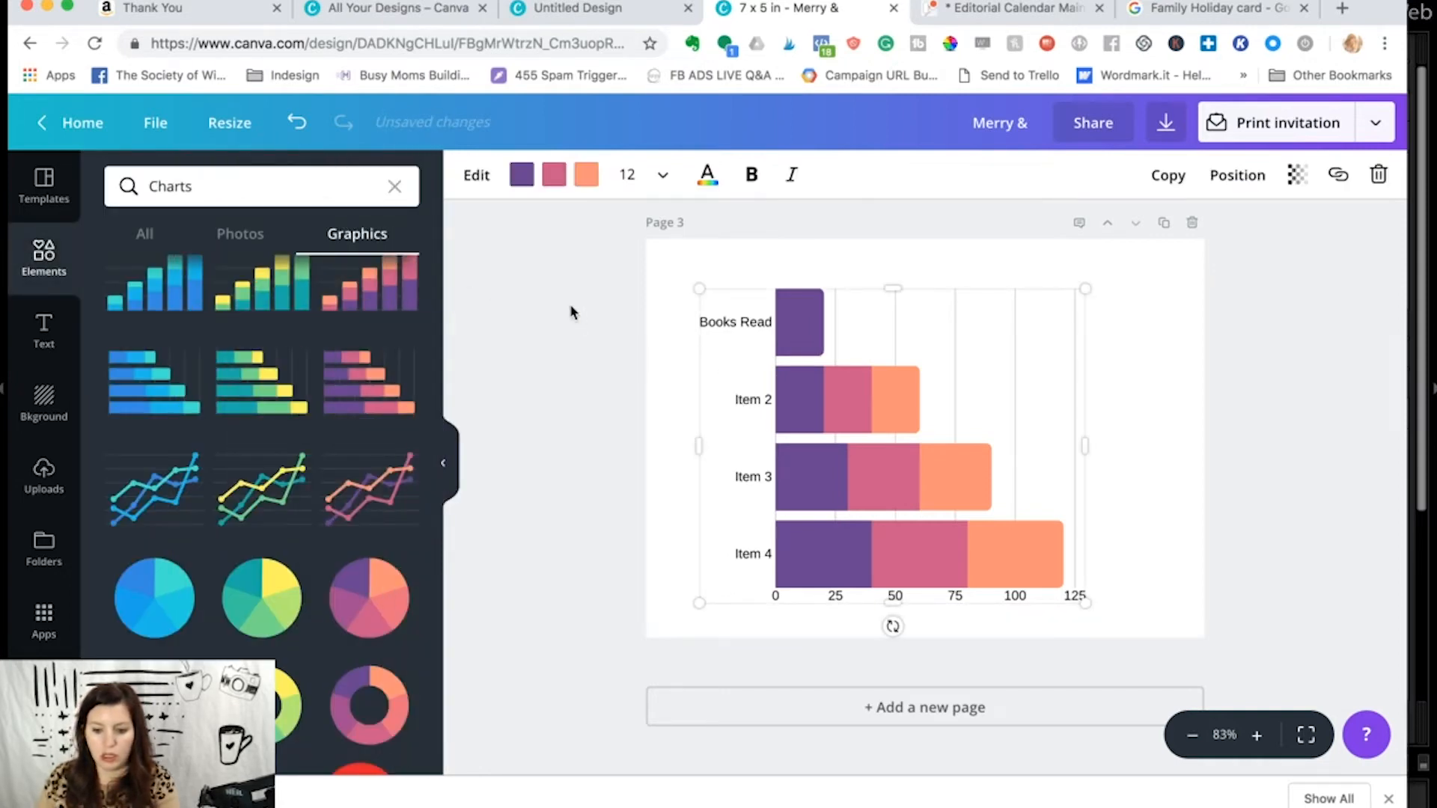
- Reopen the chart data and label the second item Cookies Ate
click(468, 179)
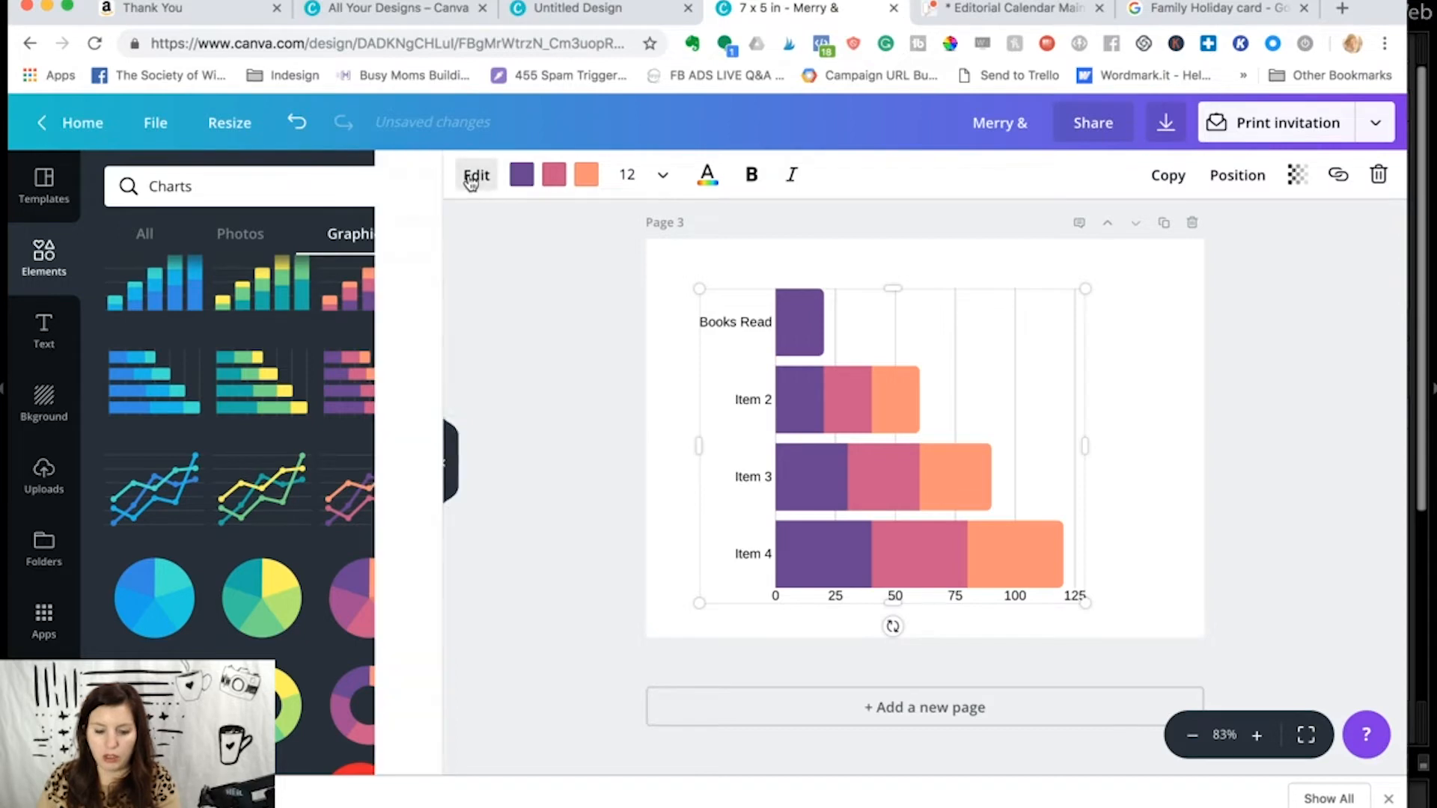
click(147, 259)
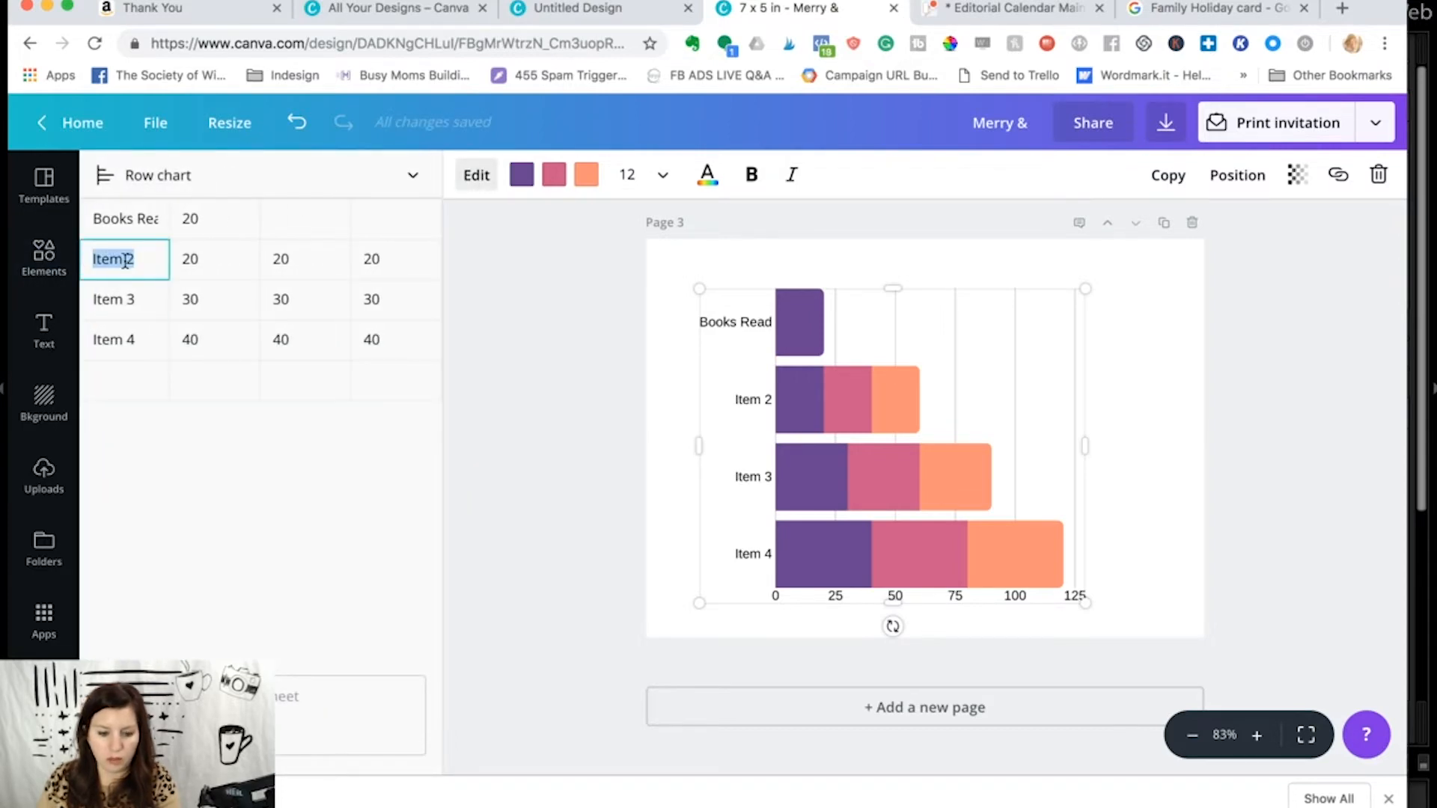
text(Ba)
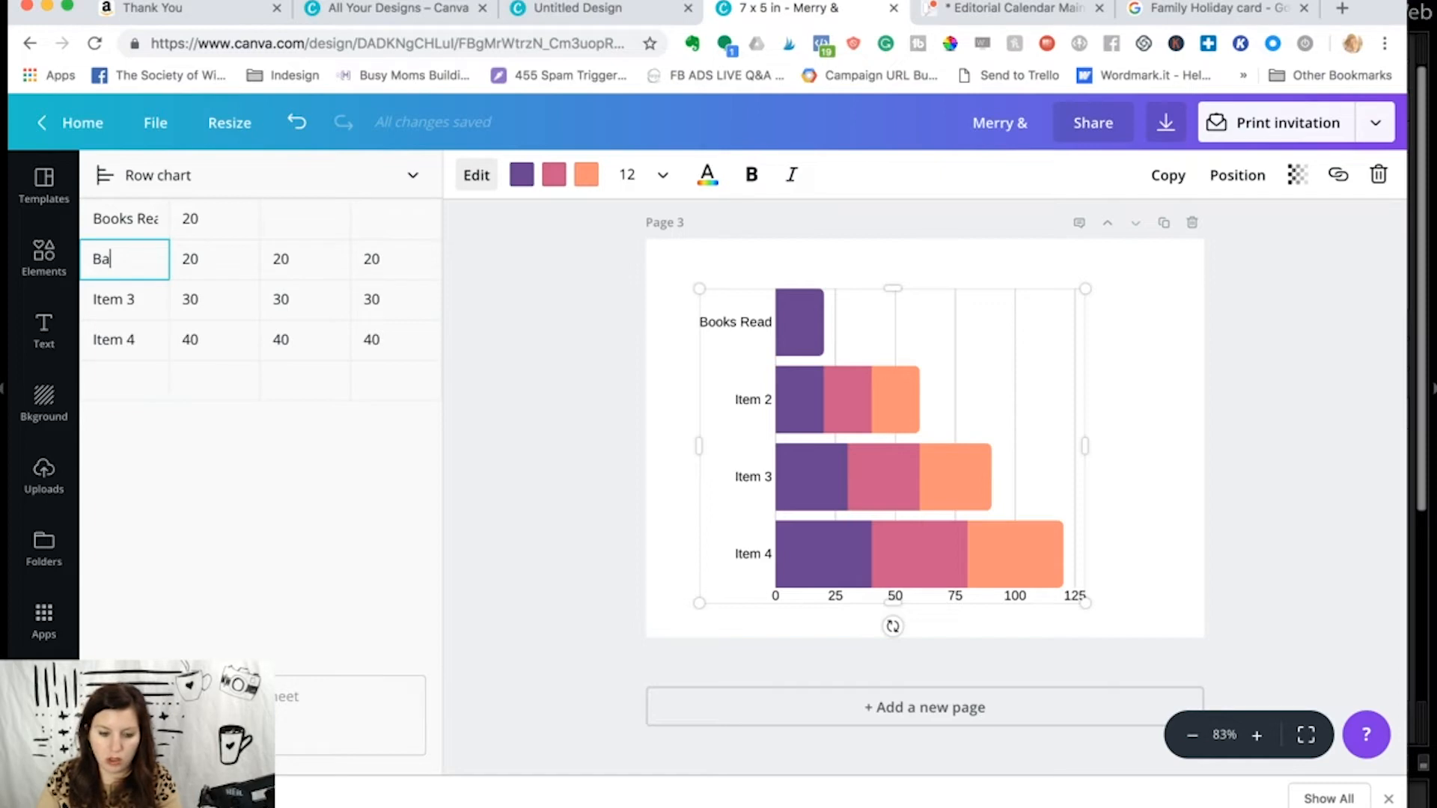
text(ookies Ate)
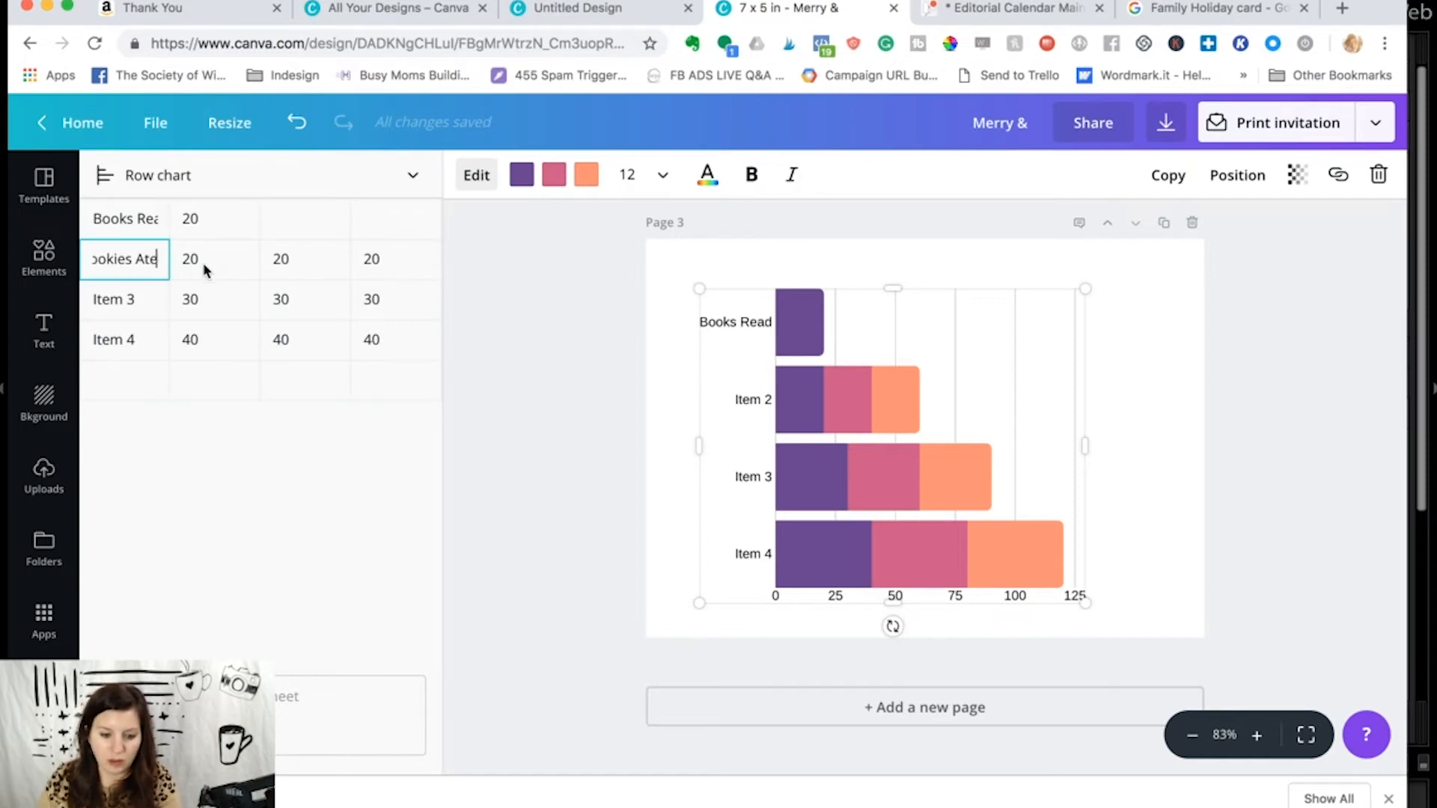
- Give Cookies Ate a value of 1000 in the second data column only, leaving its first and third values empty
click(208, 266)
text(1000)
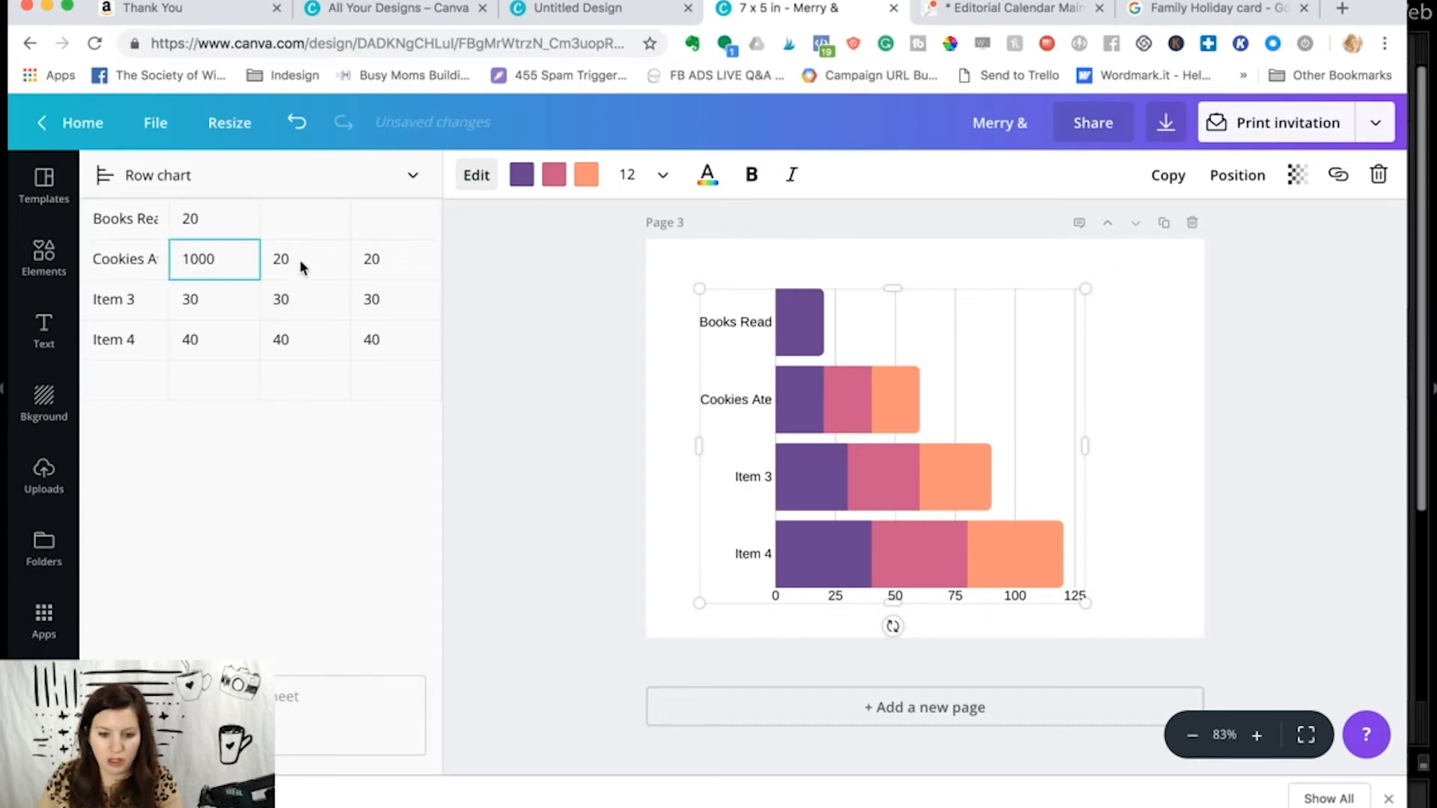
double_click(236, 266)
key(BackSpace)
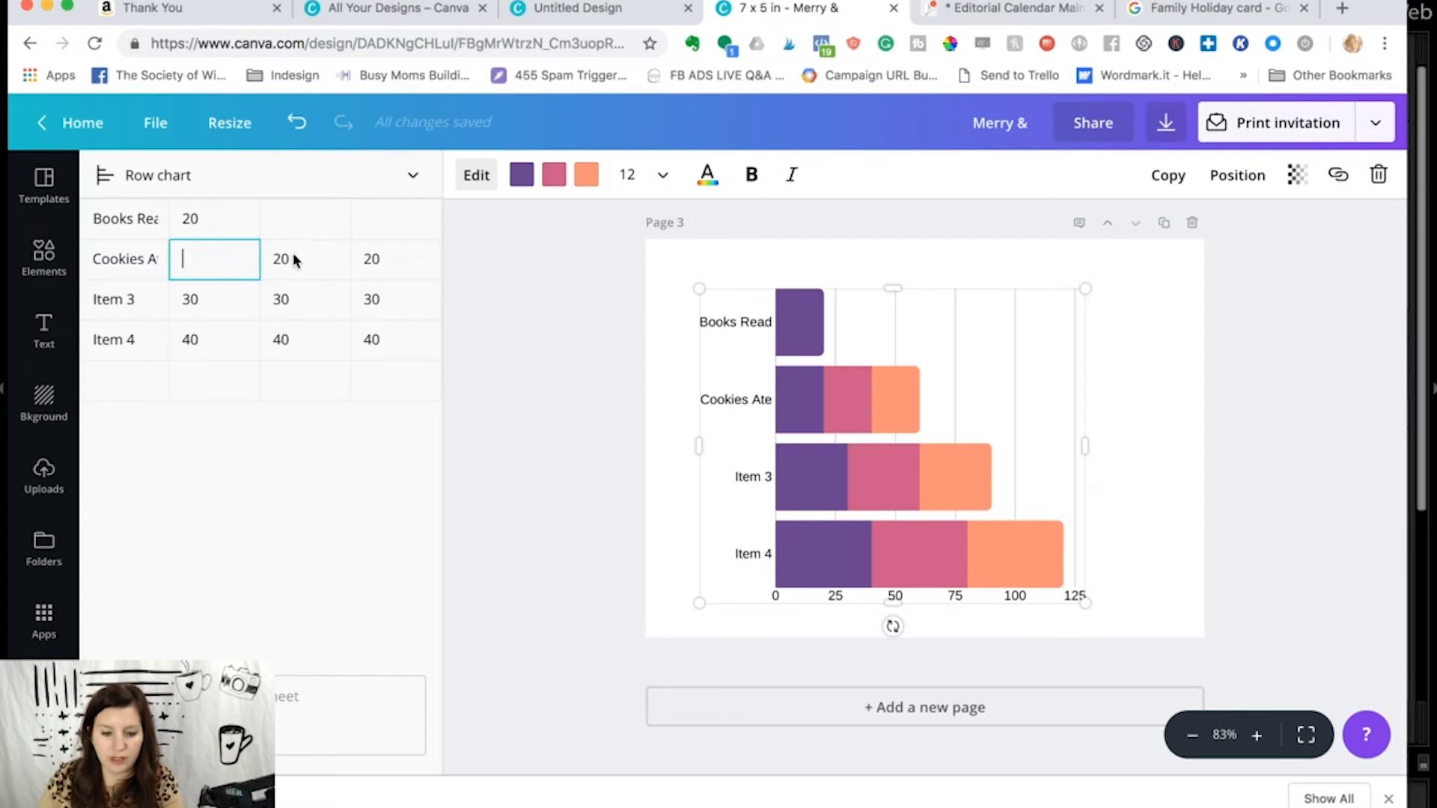
click(282, 261)
text(100)
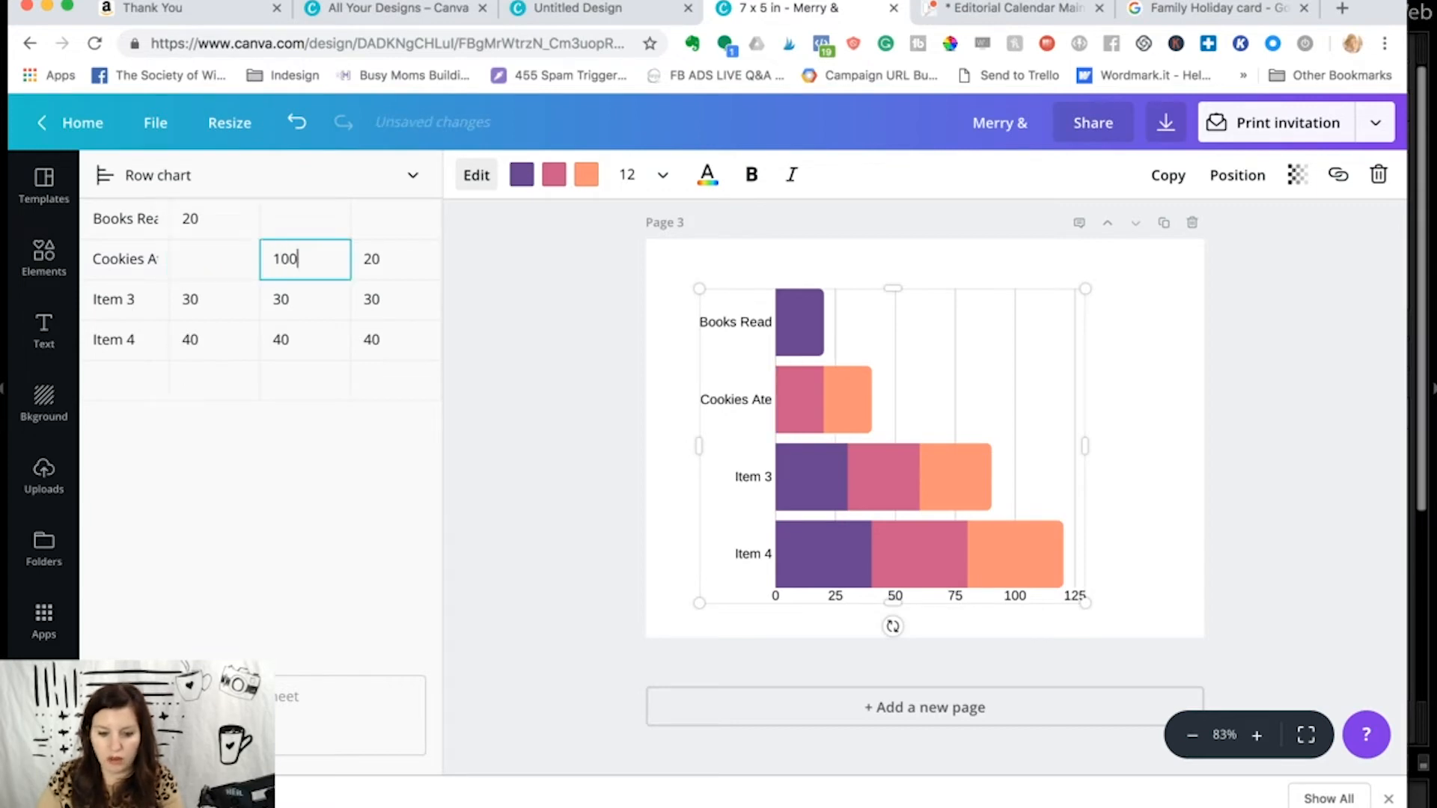
click(363, 256)
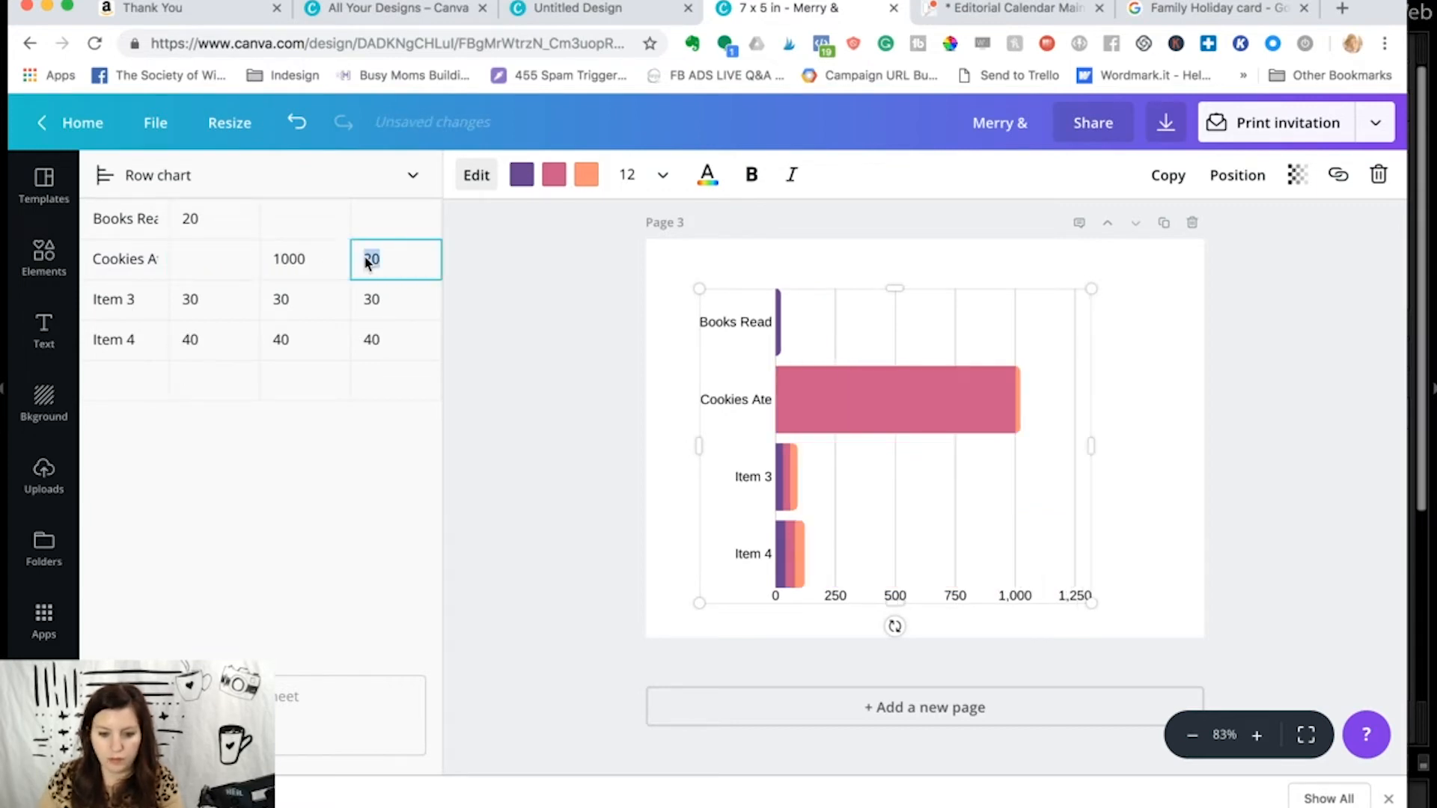
click(671, 382)
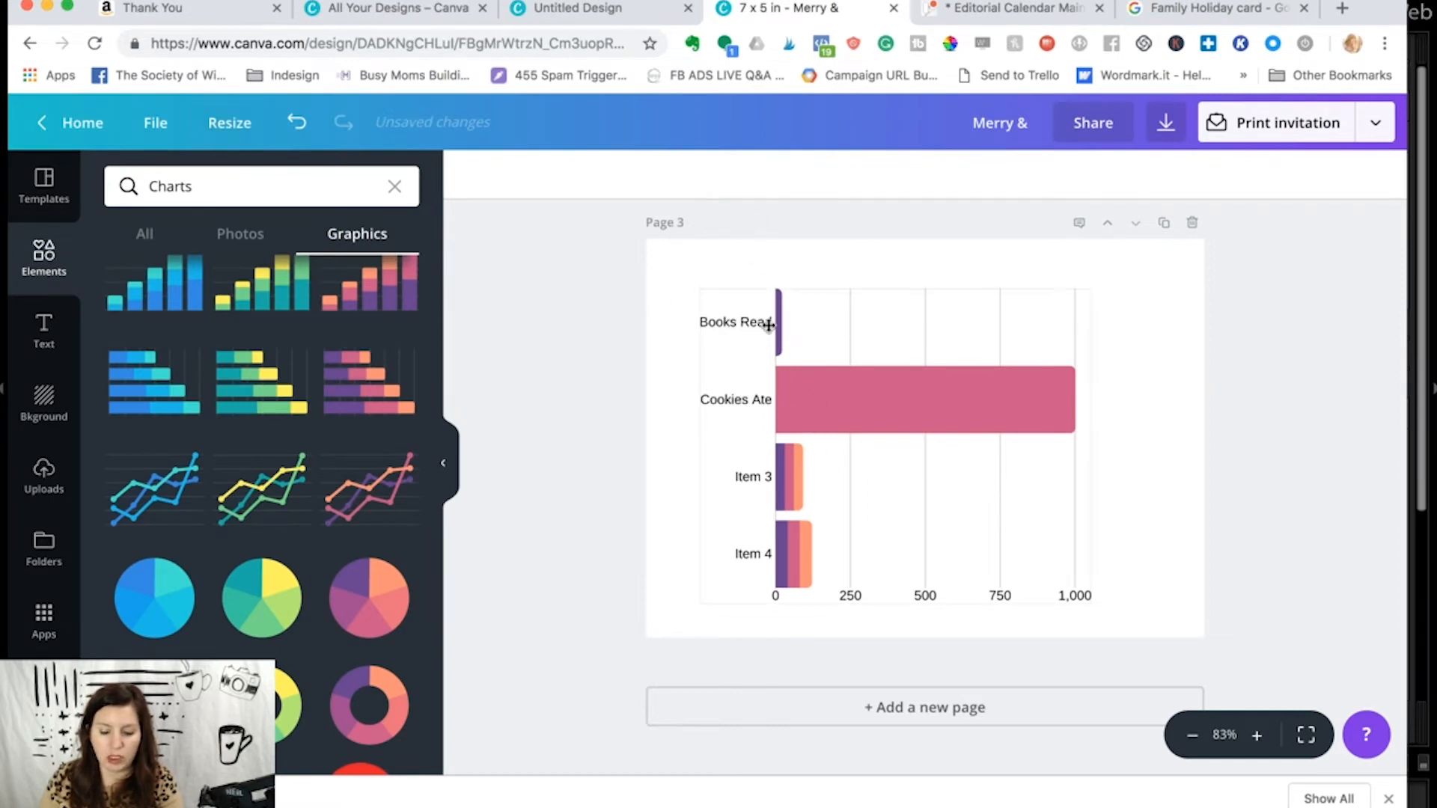
- Label the third chart item Movies Seen and clear its first two values, keeping only the third
click(819, 382)
click(482, 178)
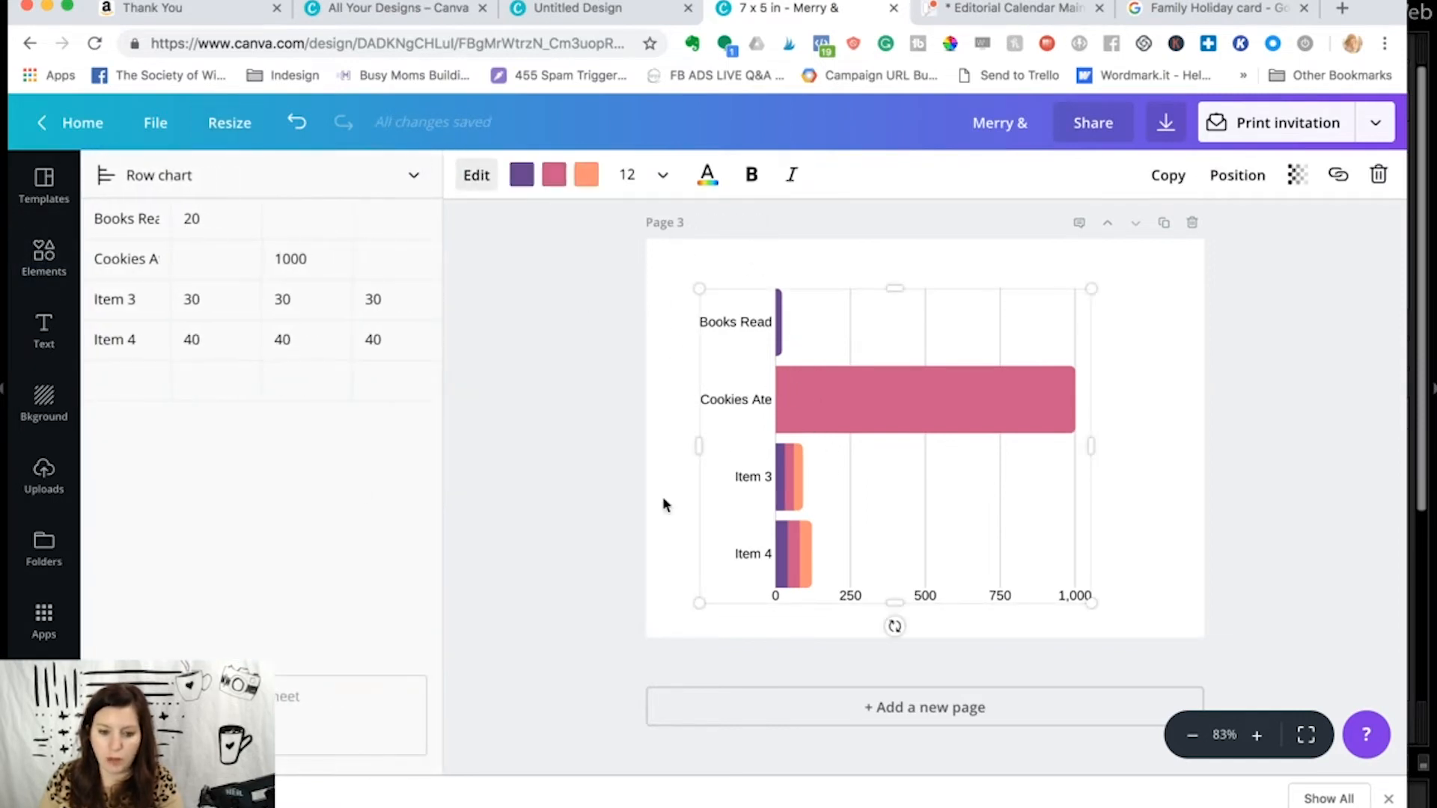
click(143, 300)
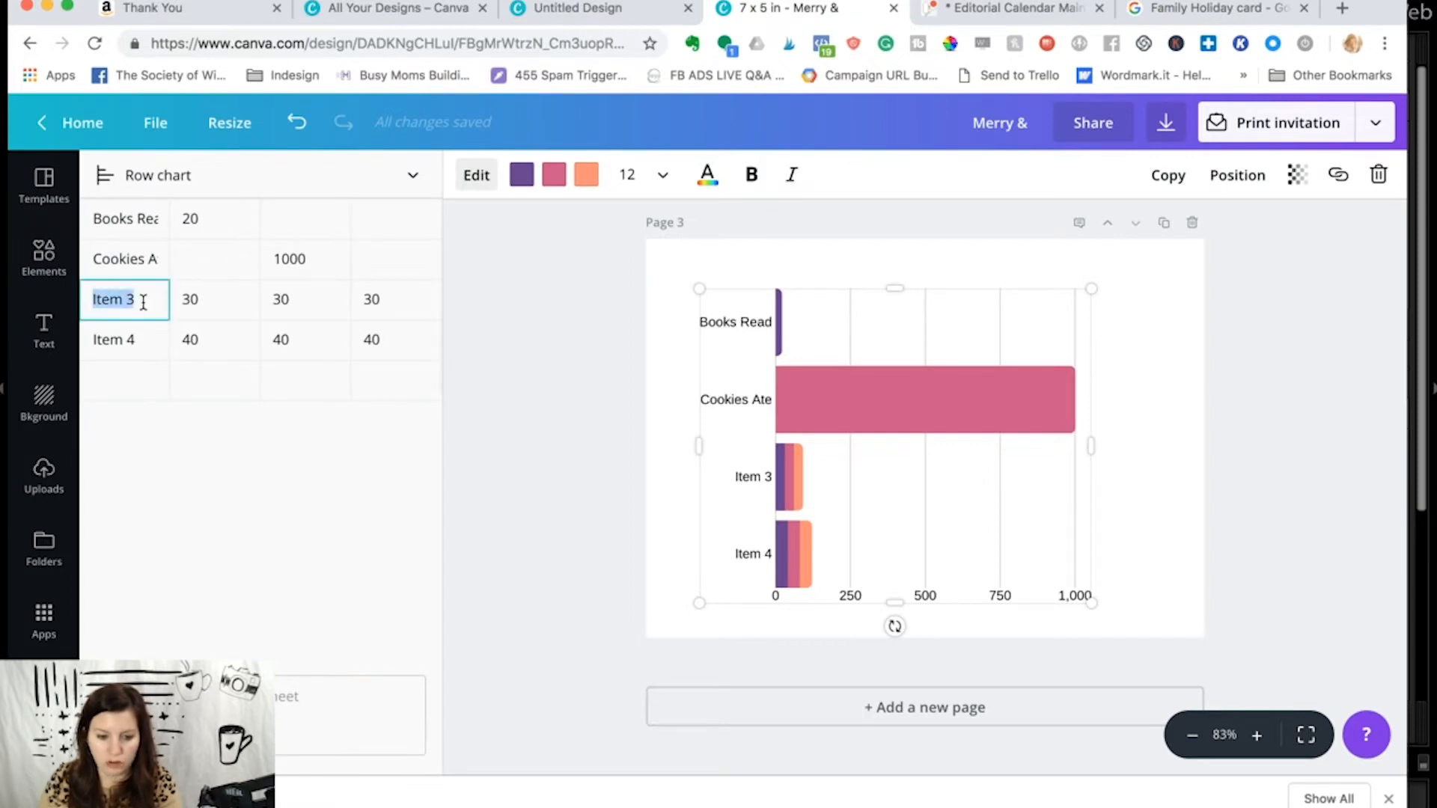
text(Movies Seen)
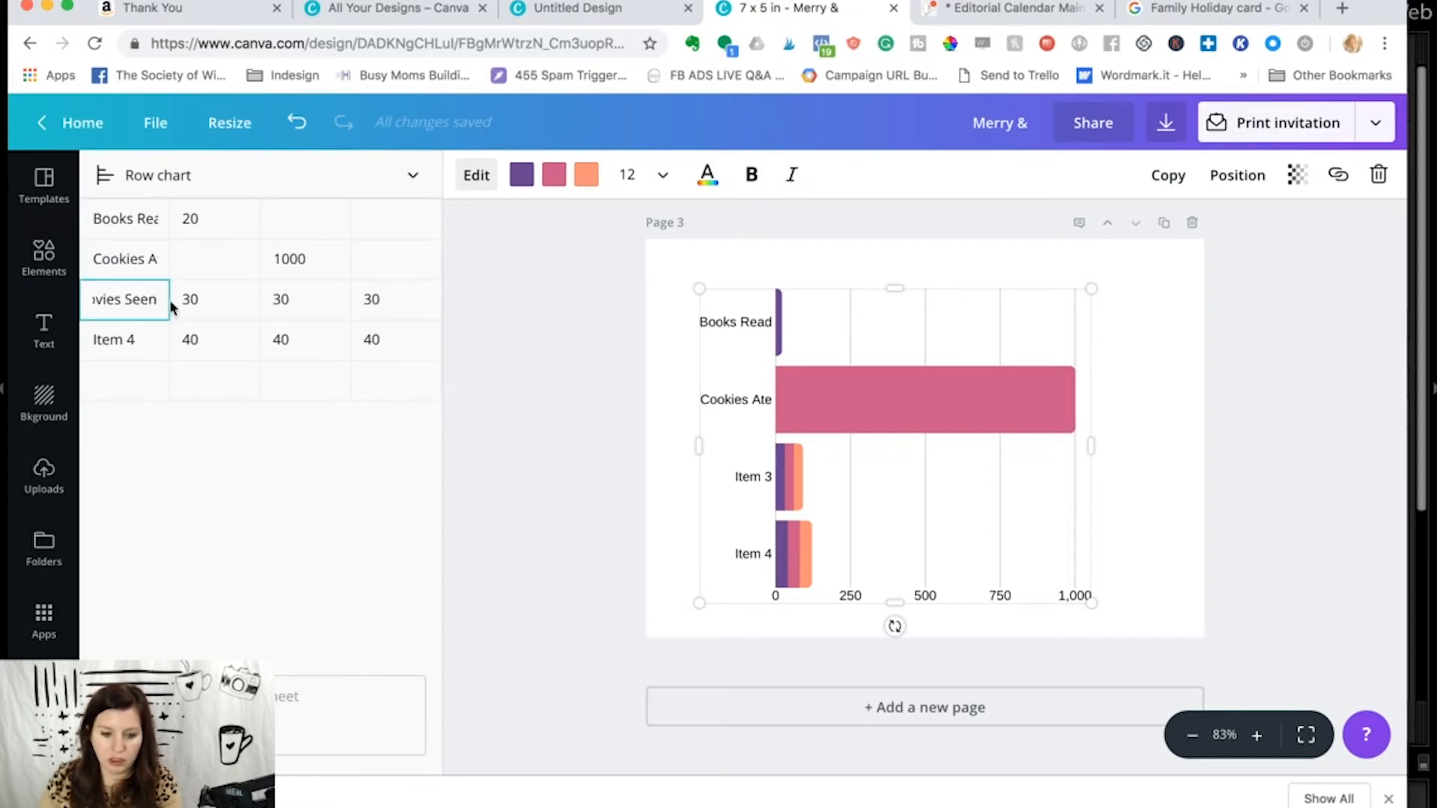
click(241, 306)
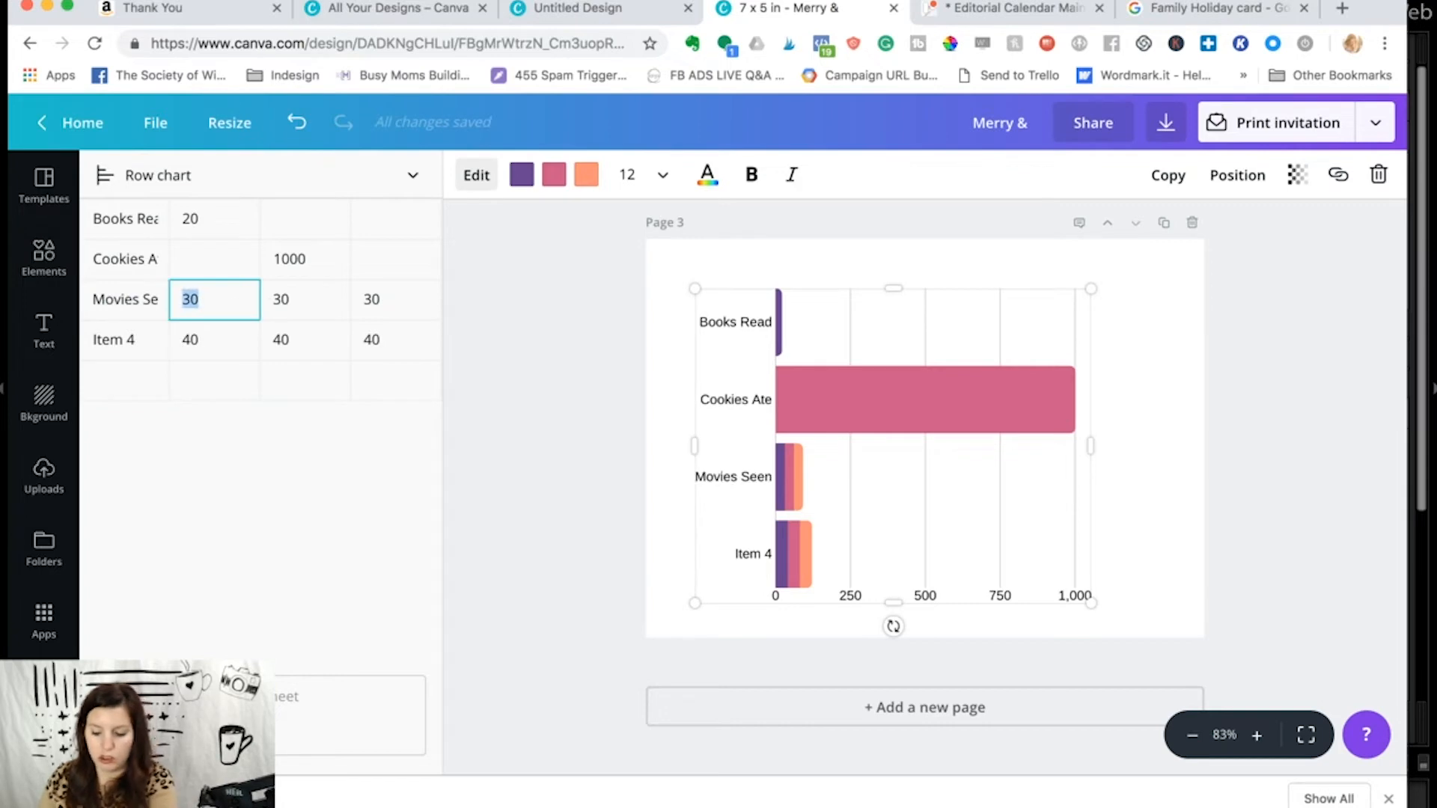
key(BackSpace)
click(314, 299)
key(BackSpace)
- Clear the label and all three values of the fourth chart item
key(BackSpace)
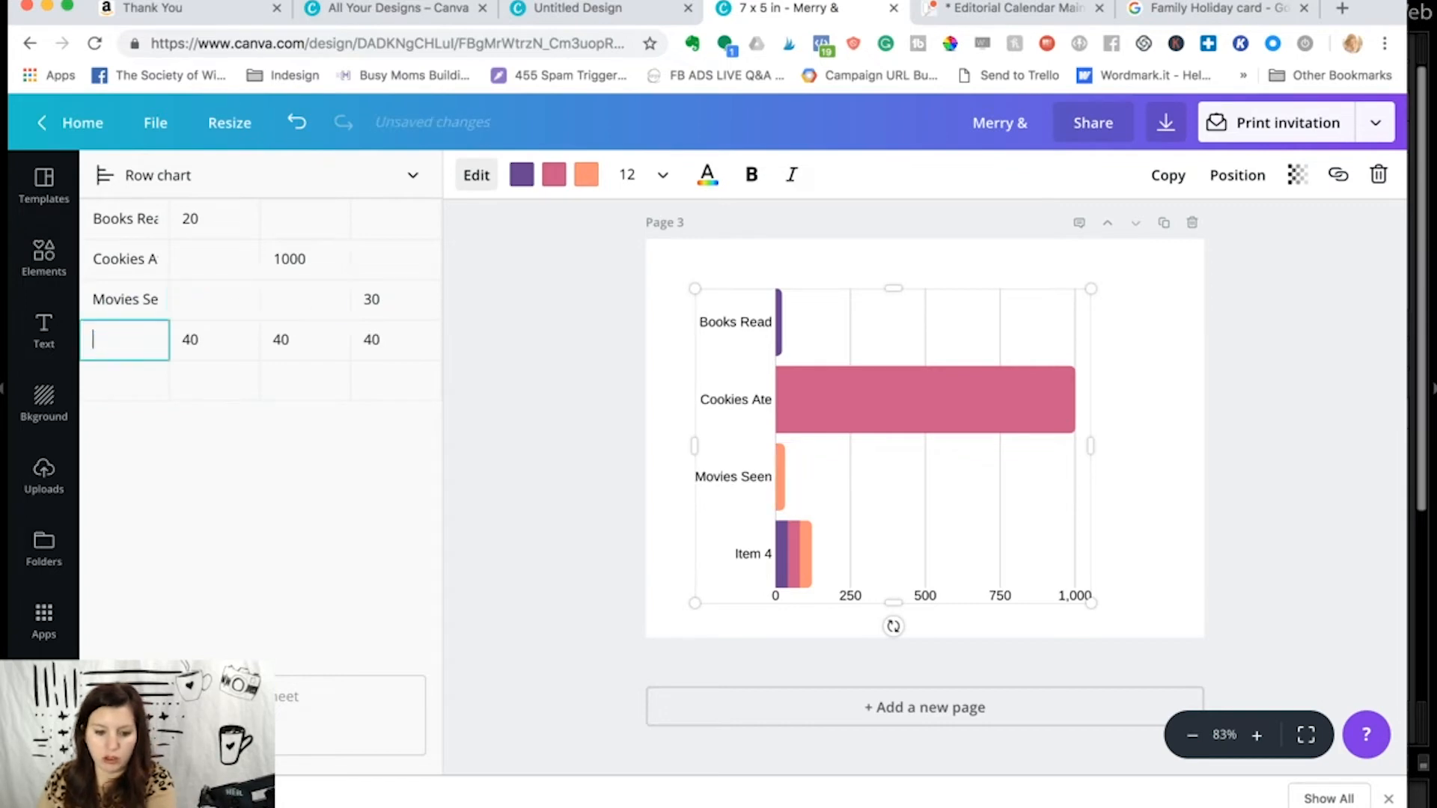
double_click(196, 340)
key(BackSpace)
double_click(284, 340)
key(BackSpace)
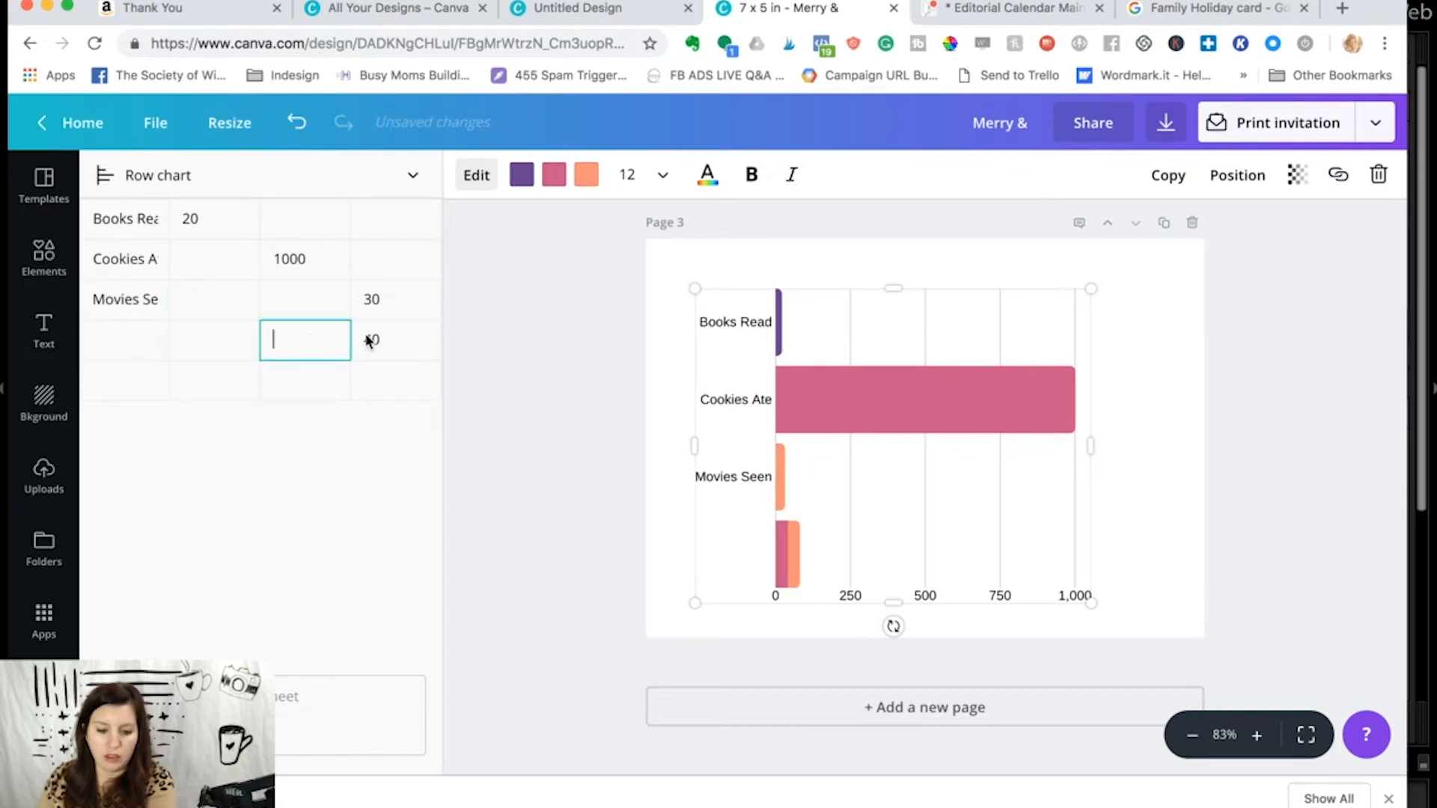
double_click(373, 340)
key(BackSpace)
- Recolor the chart bars green for Books Read, light gray for Cookies Ate and turquoise for Movies Seen
click(528, 188)
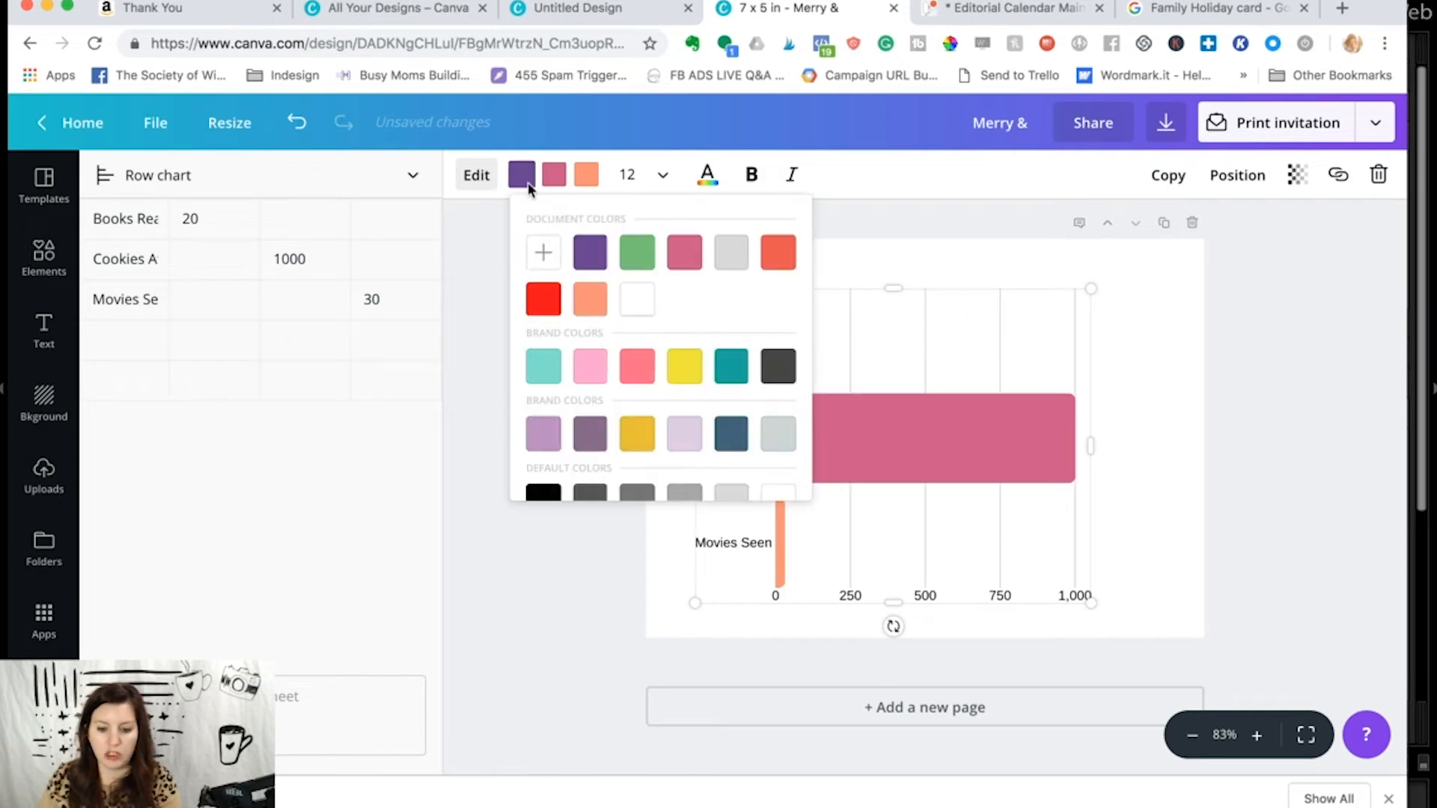
click(637, 252)
click(563, 182)
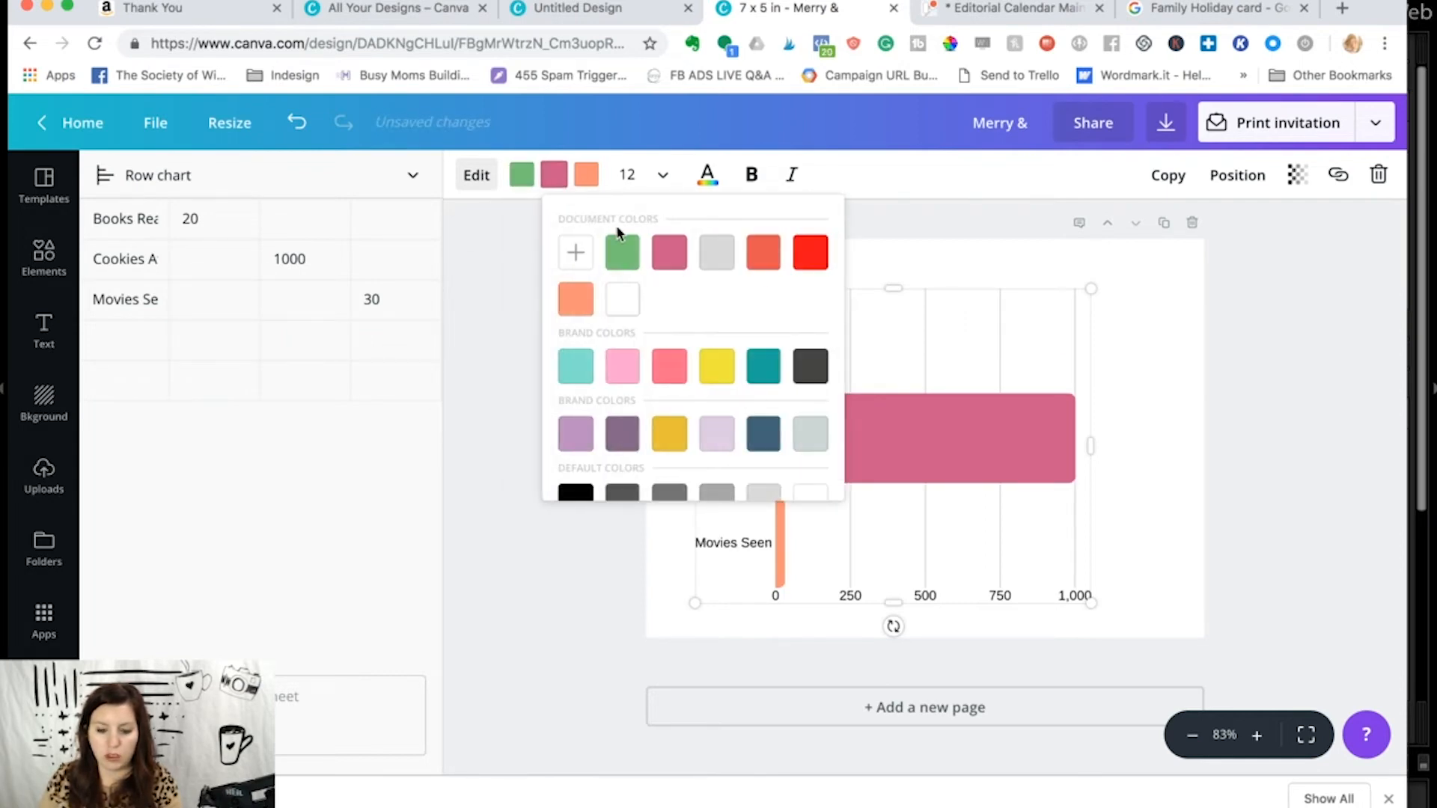
click(713, 253)
click(608, 366)
click(549, 473)
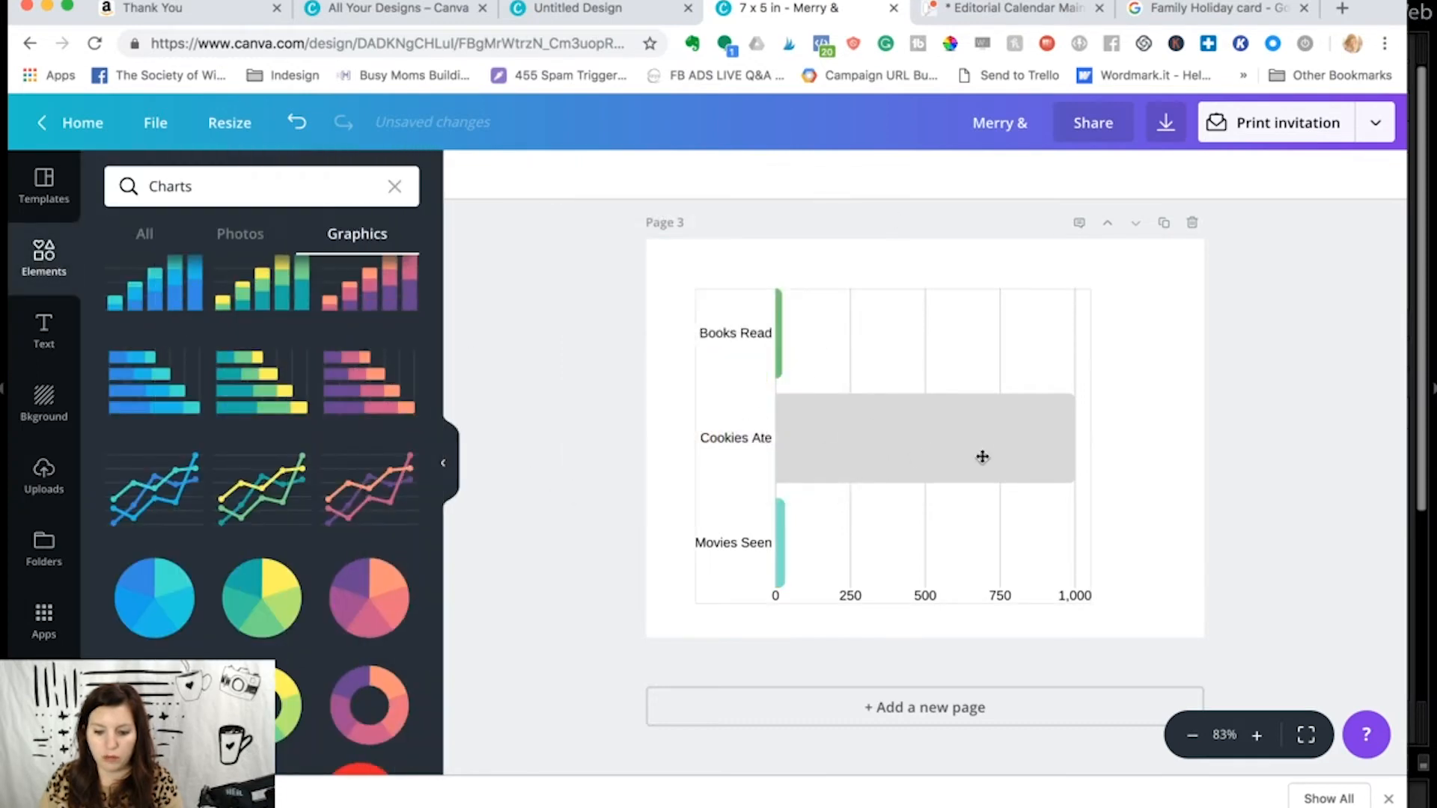
- Shrink the chart to about half its size and convert it to a donut chart with Cookies Ate 30 and Movies Seen 10
click(1088, 593)
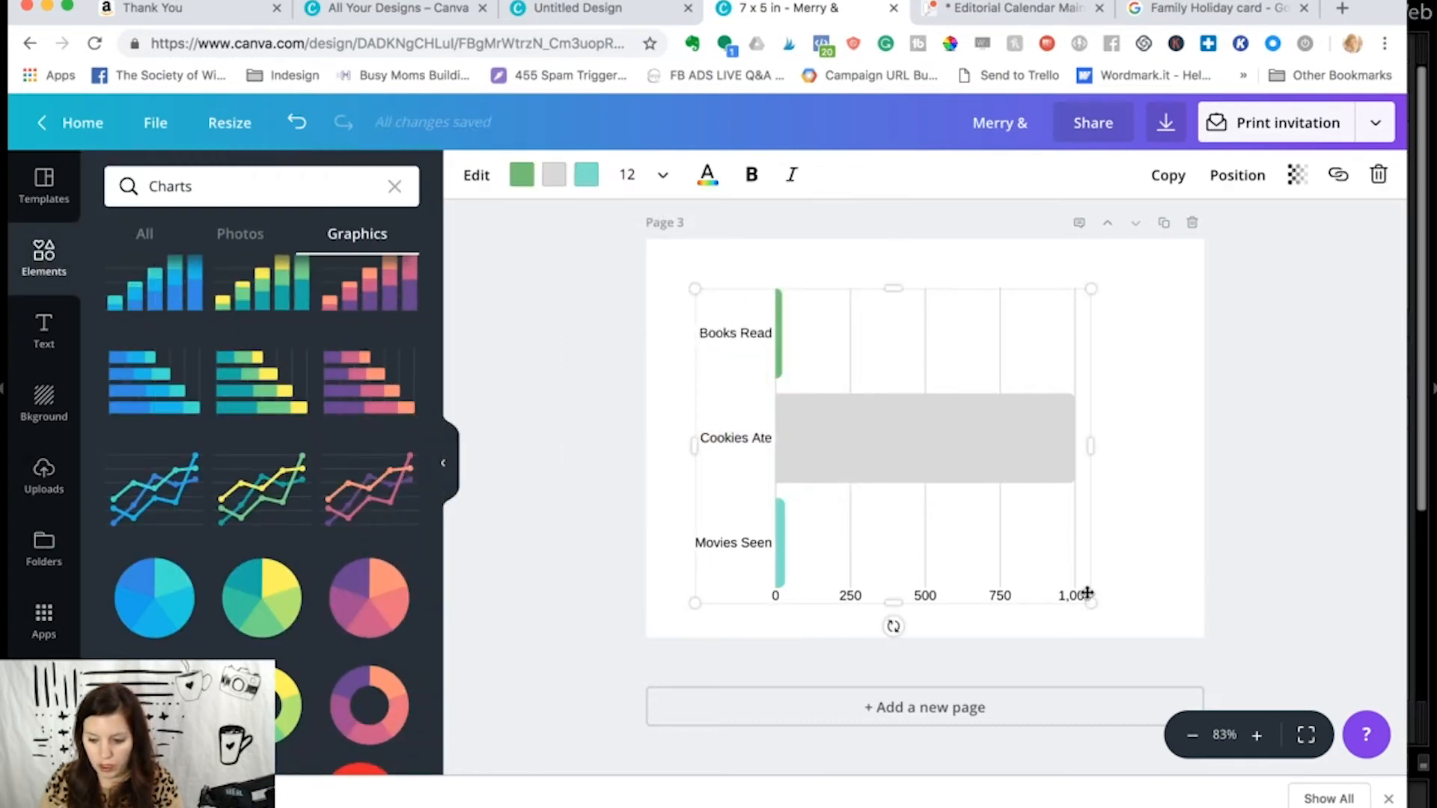
drag(1095, 601, 945, 435)
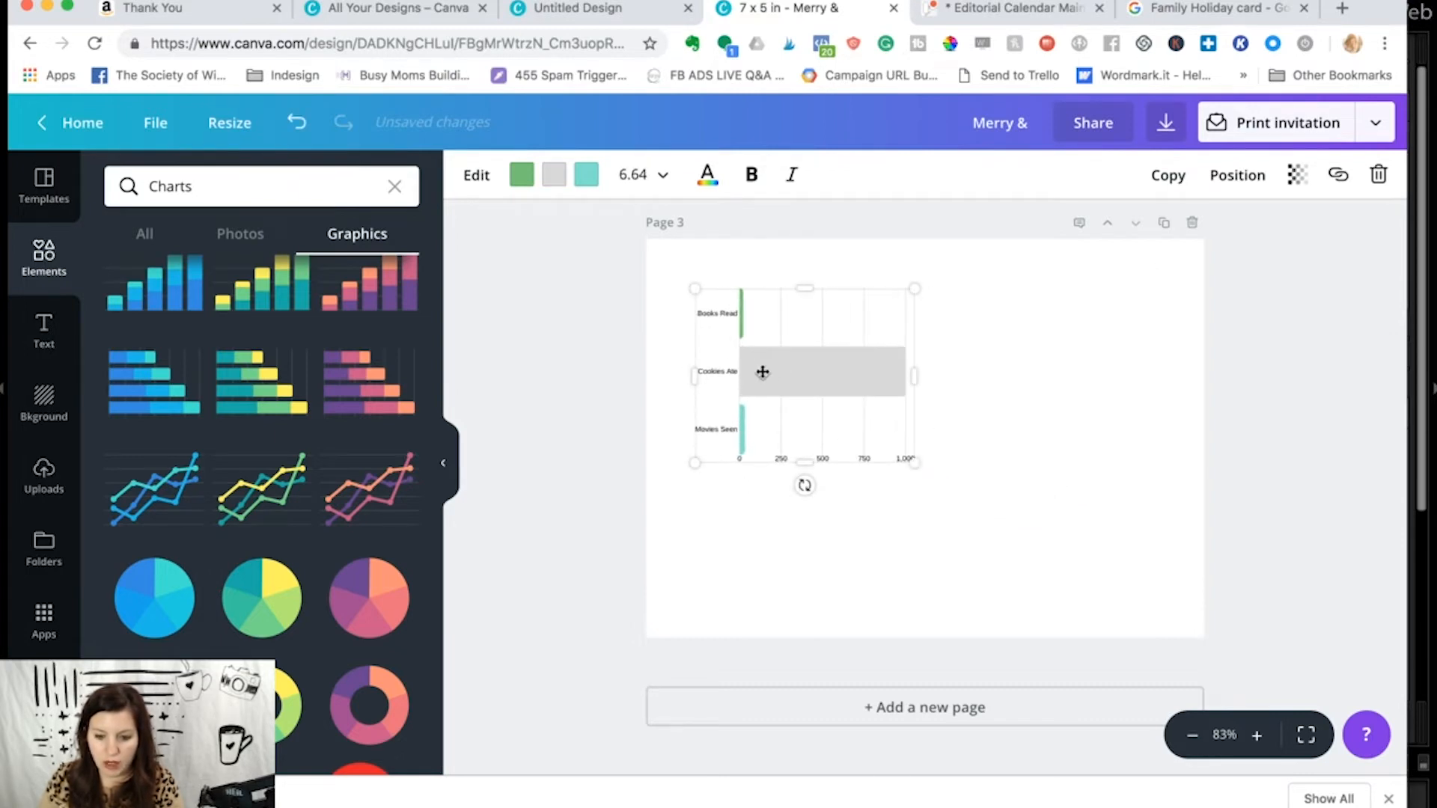
click(483, 178)
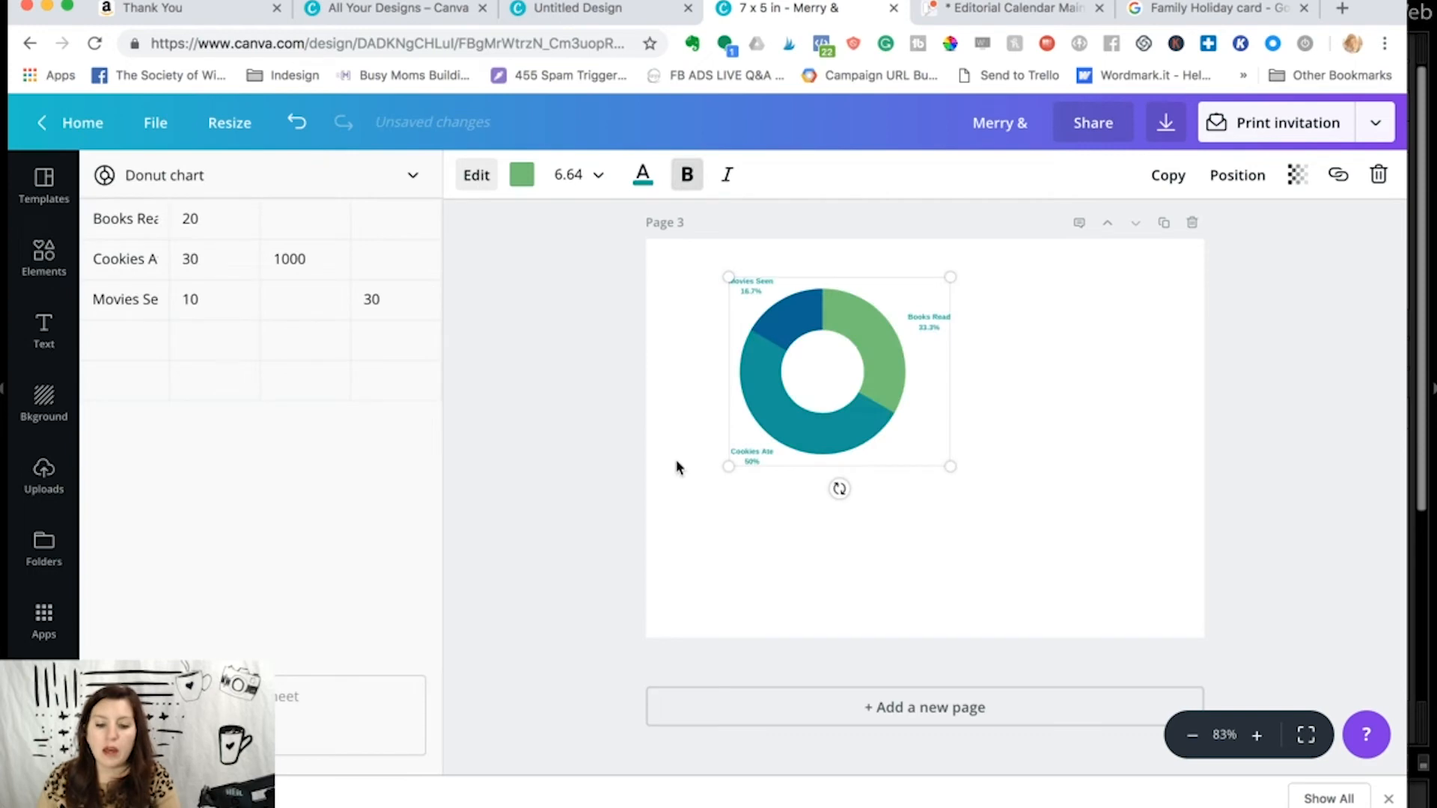
scroll(677, 465, up, 5)
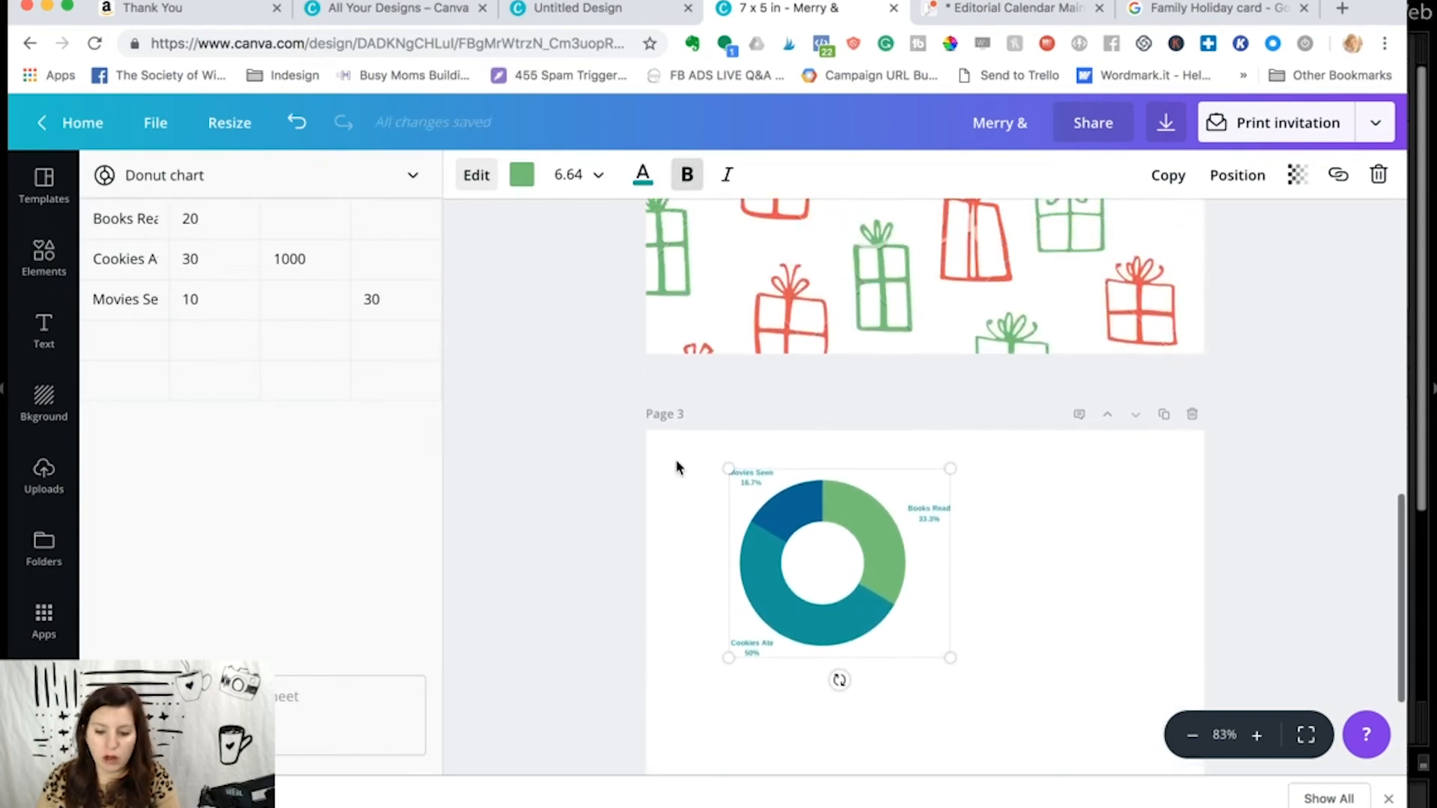
- Delete page 3 with its chart and go back to the photo front of the card
click(1191, 414)
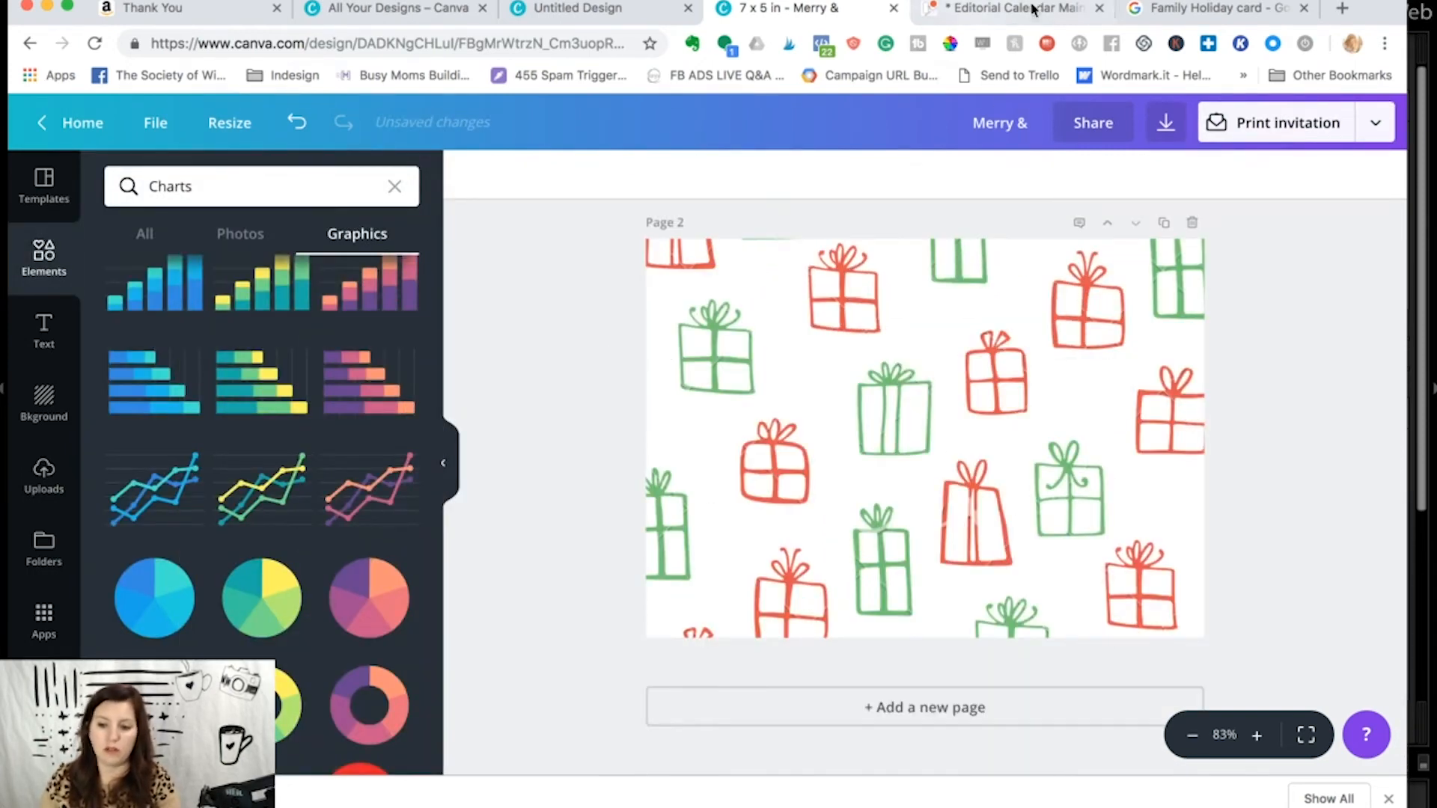
scroll(757, 307, up, 3)
scroll(758, 310, up, 3)
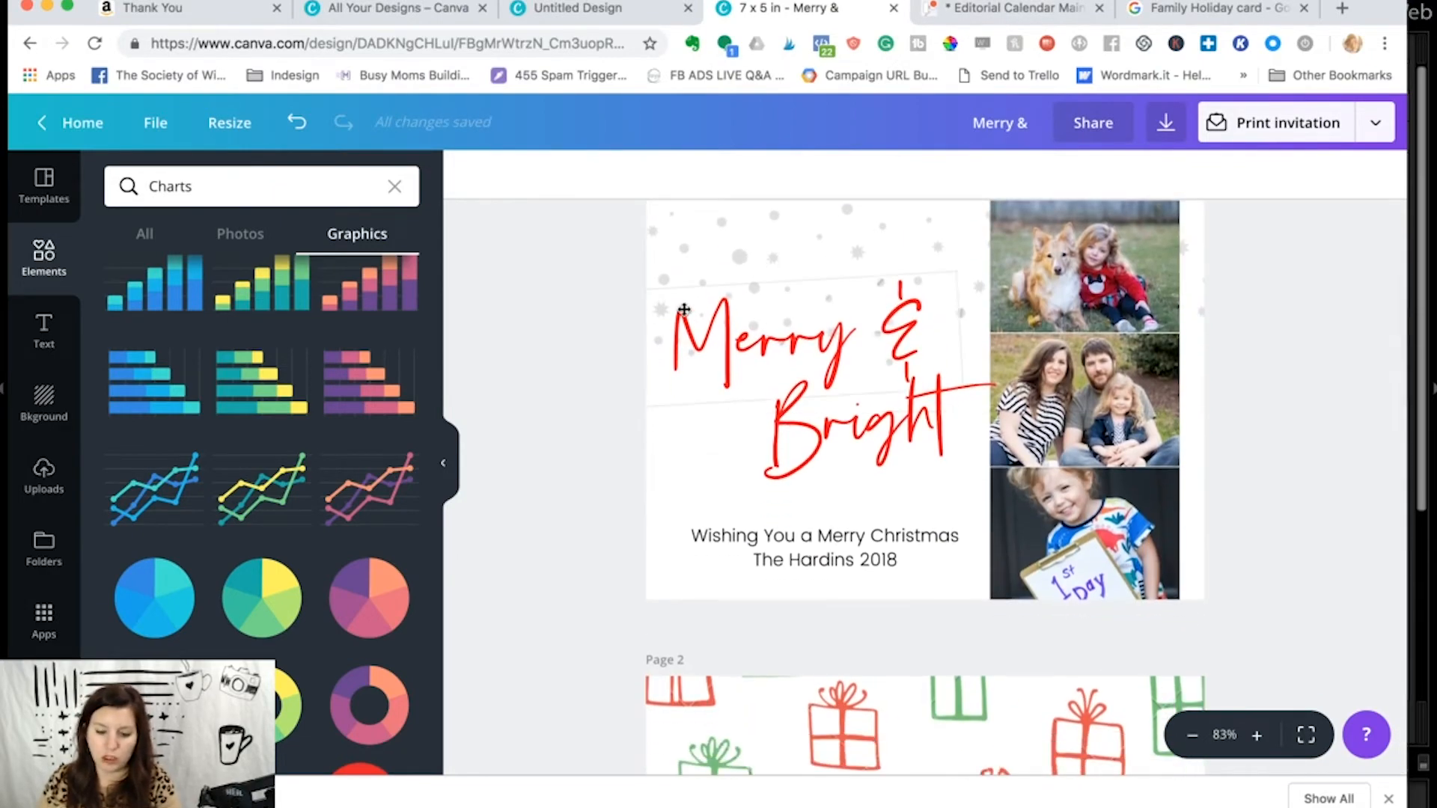
scroll(914, 379, down, 6)
scroll(917, 382, up, 2)
scroll(917, 381, up, 5)
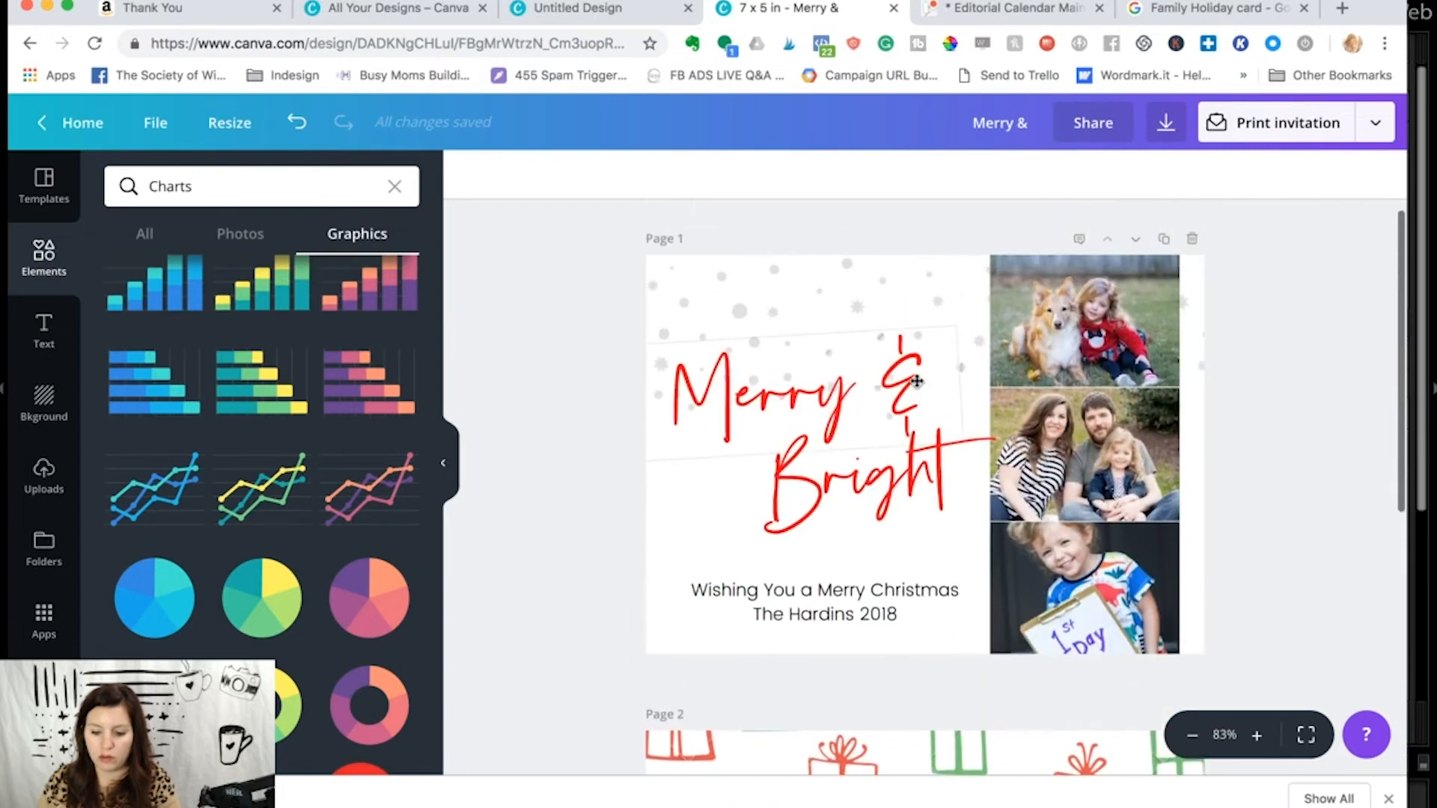
- Start a print order for the card, compare single-sided with double-sided printing, and choose double sided
click(1280, 126)
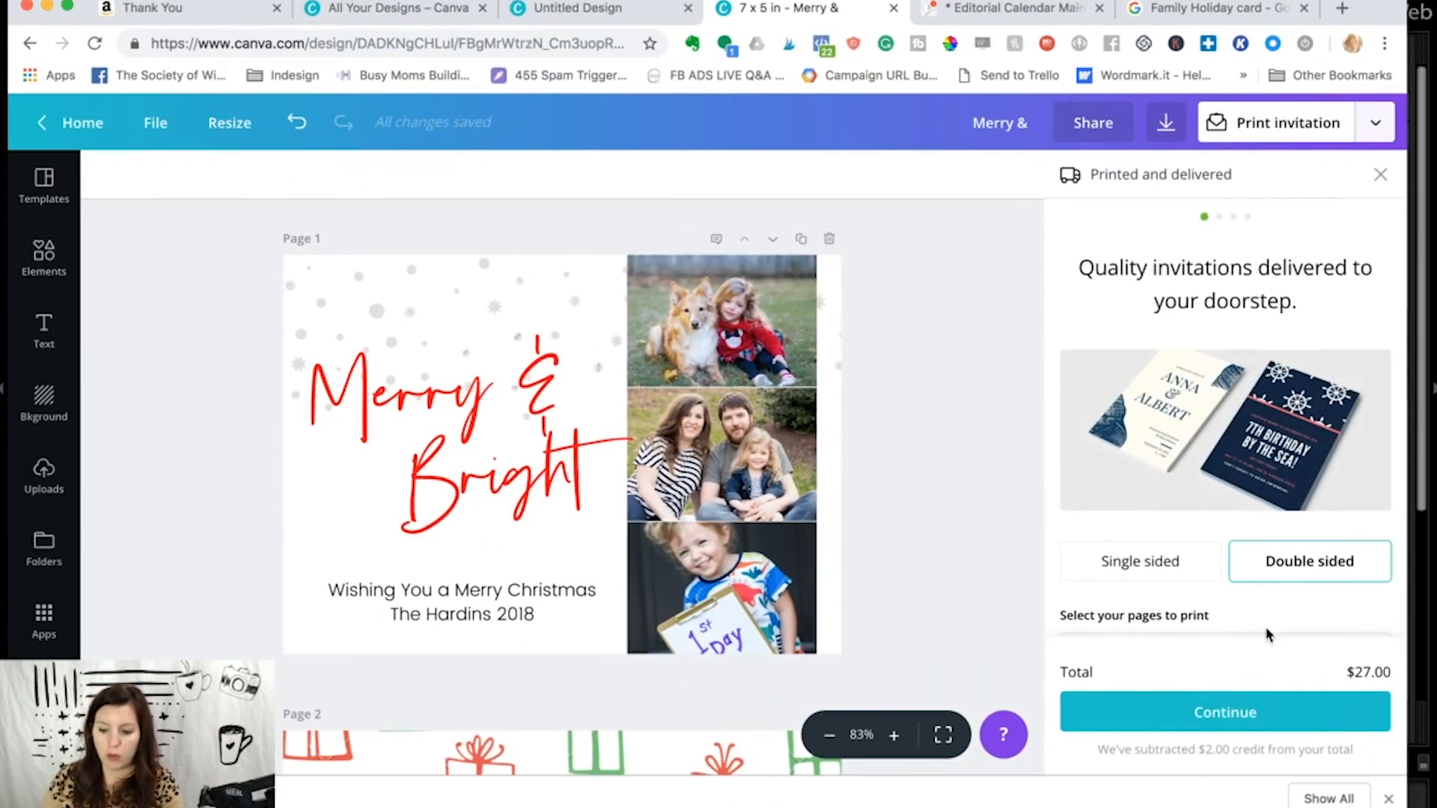
scroll(1267, 631, down, 3)
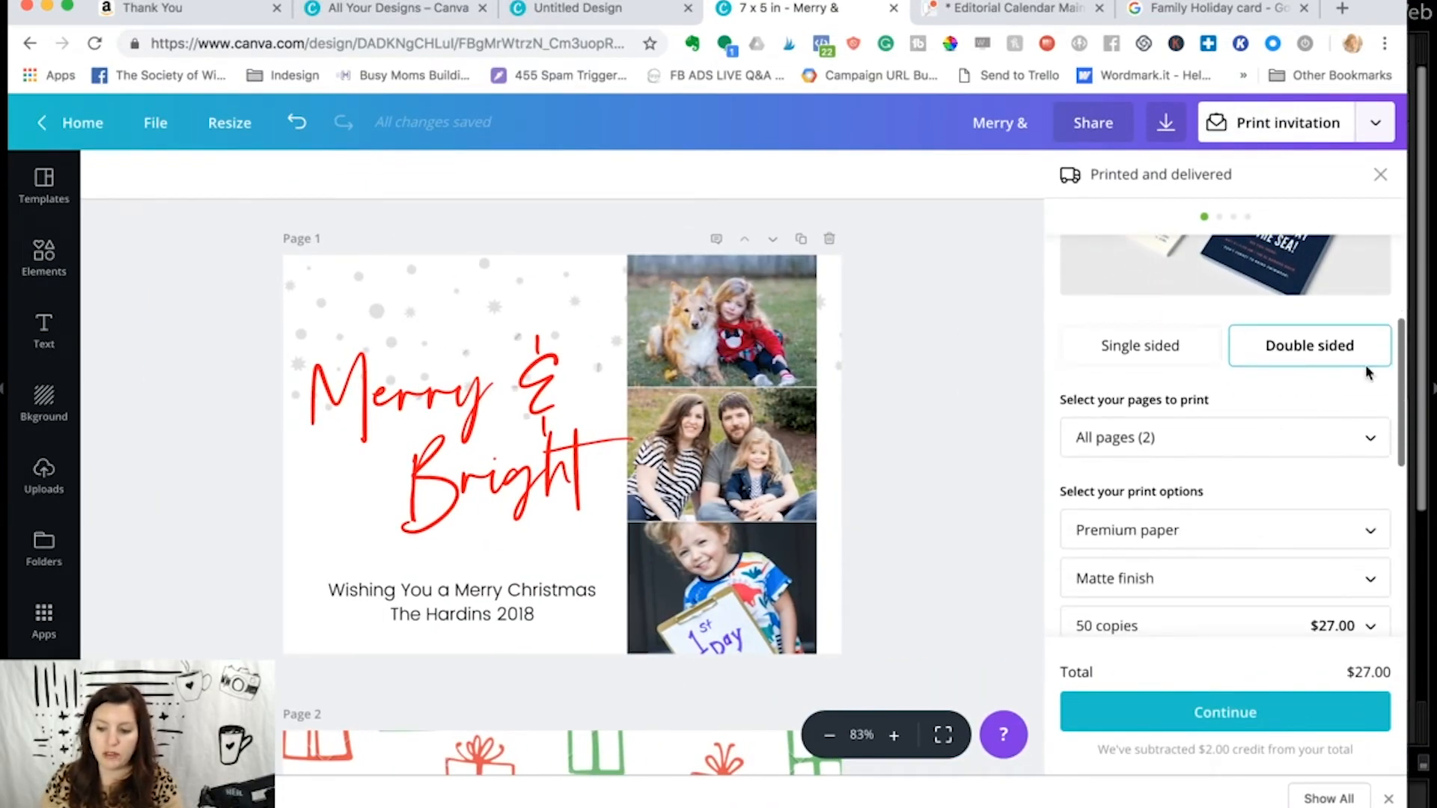
click(1168, 350)
scroll(1261, 441, down, 2)
scroll(1262, 442, down, 3)
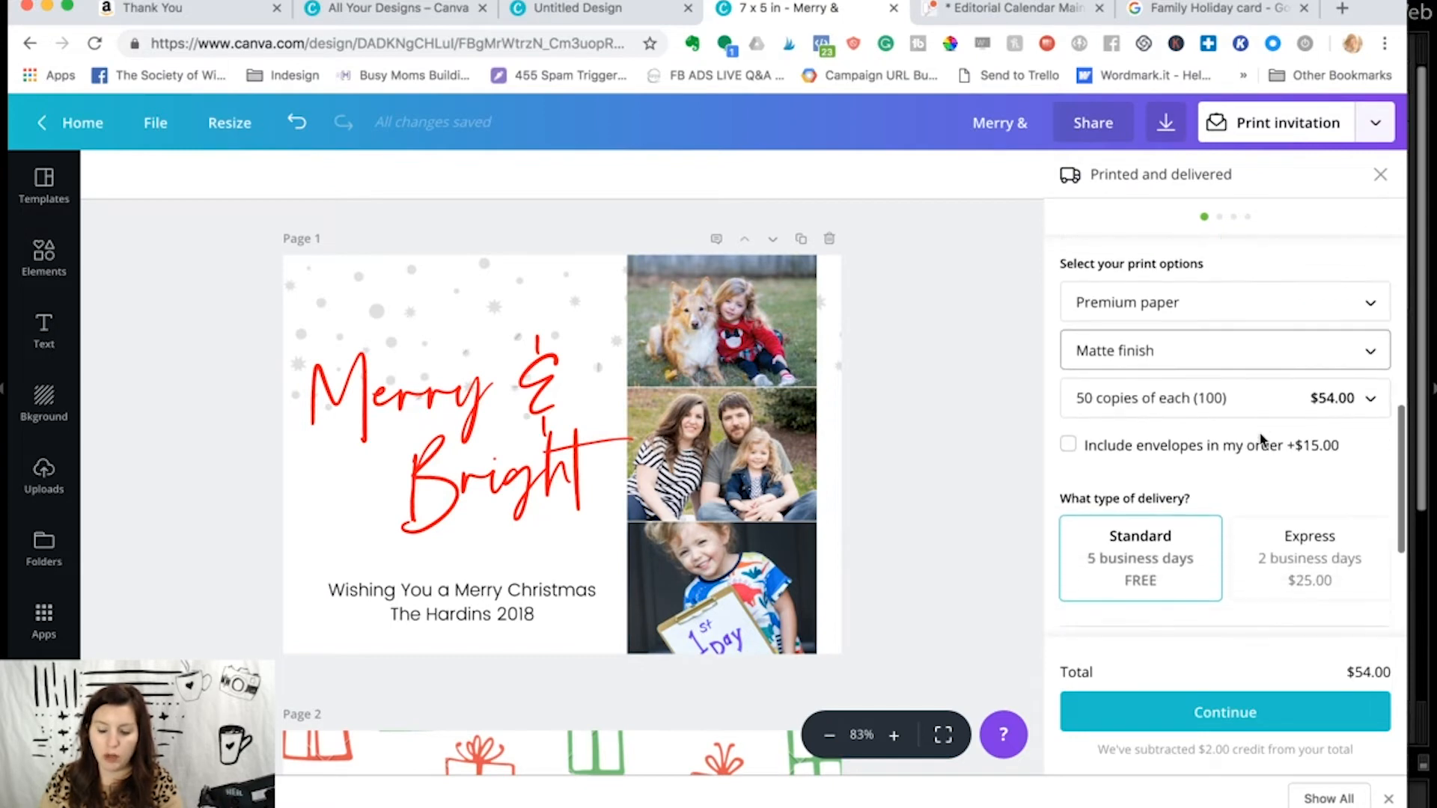
scroll(1287, 322, up, 5)
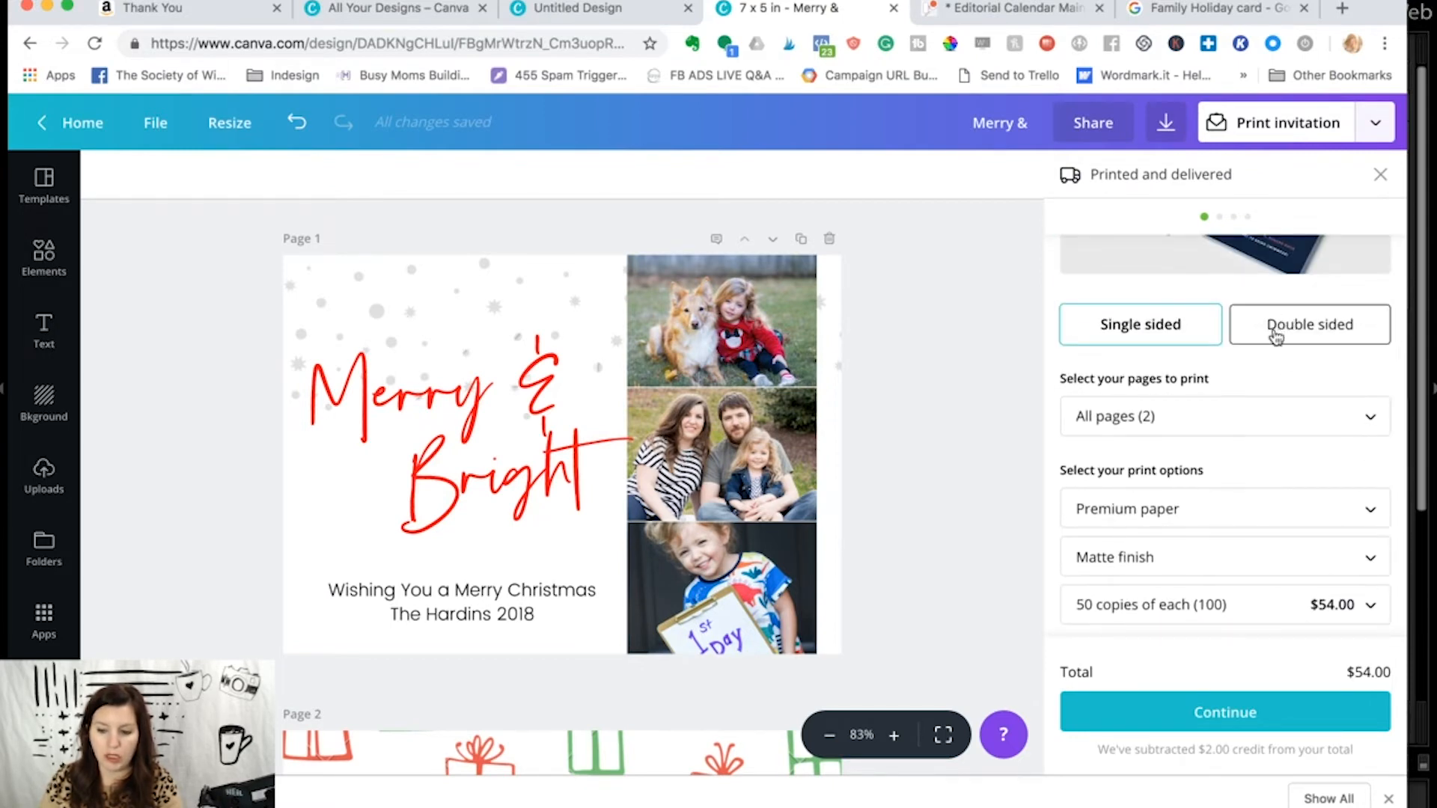
click(1275, 337)
scroll(1244, 390, down, 2)
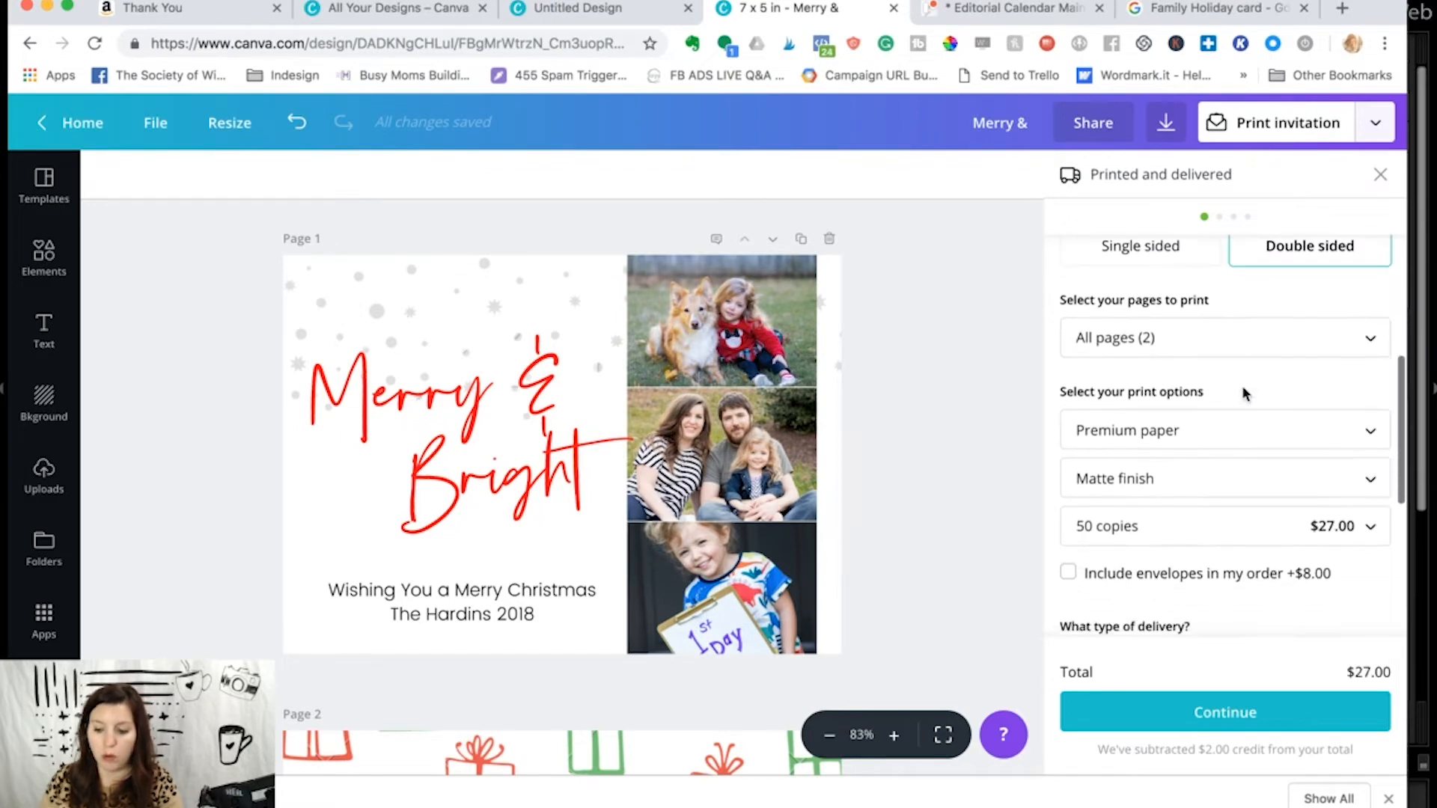
- Try Deluxe paper for the print order and return to Premium paper
click(1203, 430)
click(1192, 421)
click(1189, 413)
click(1182, 459)
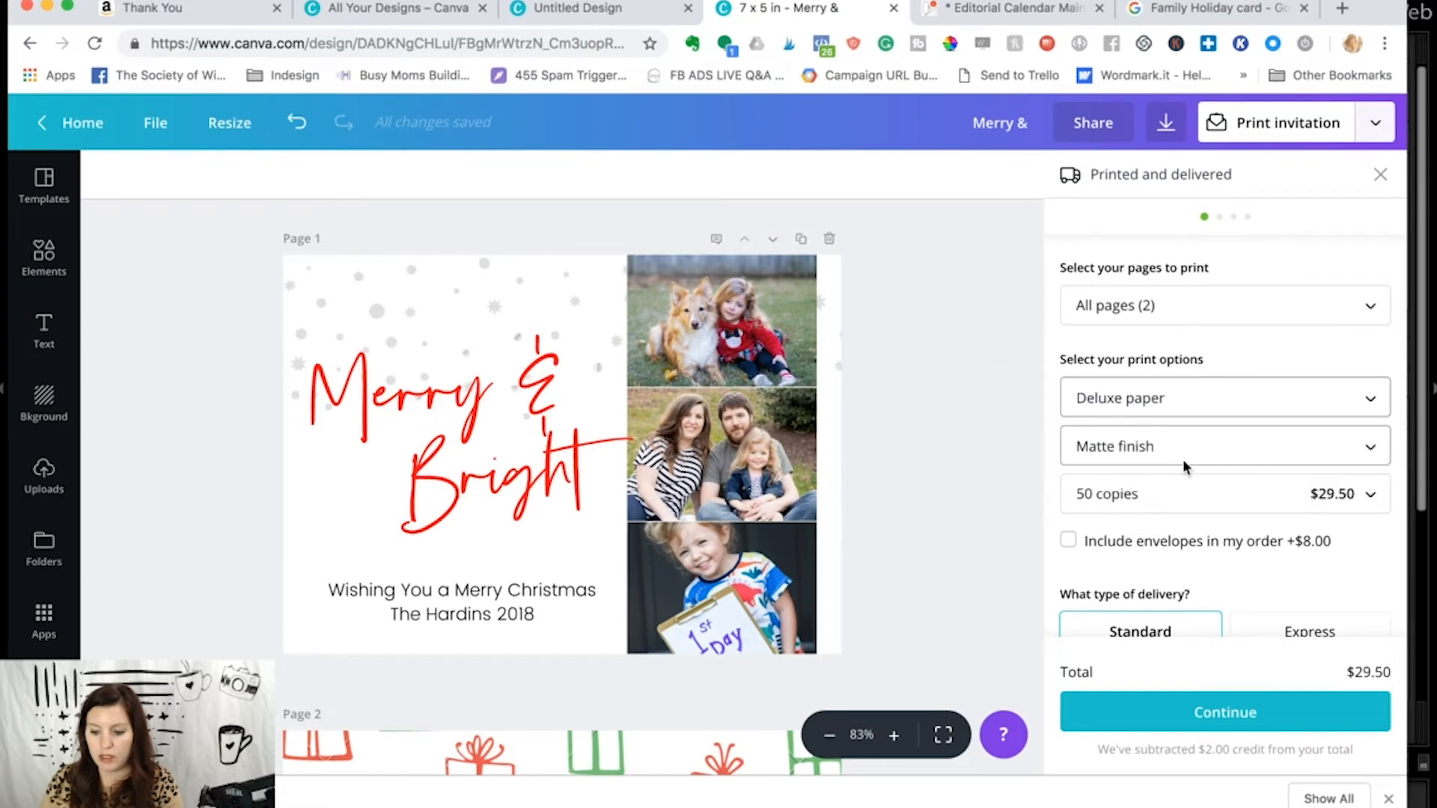
click(1233, 405)
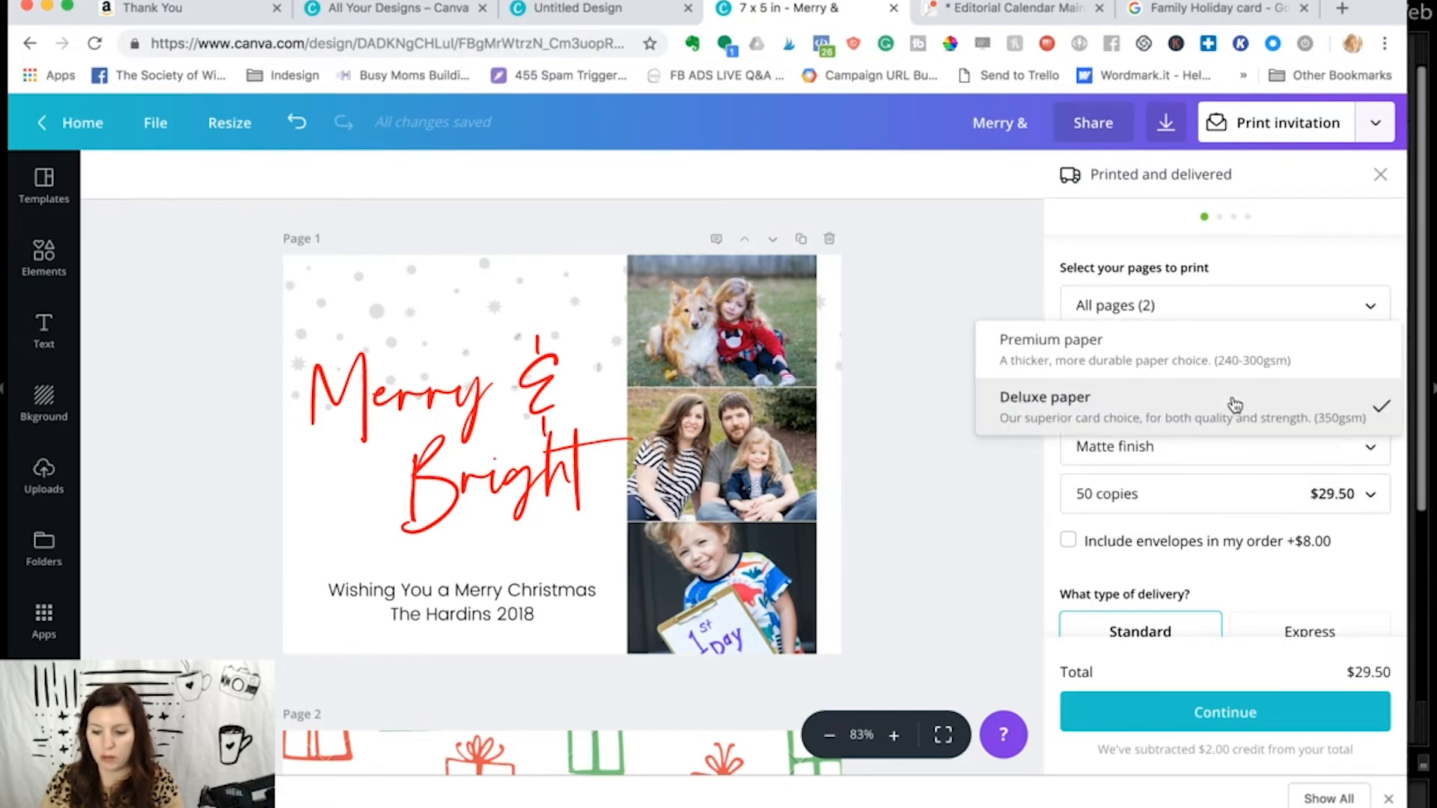
click(1193, 350)
- Keep the matte finish and set the print quantity to 25 copies
click(1192, 448)
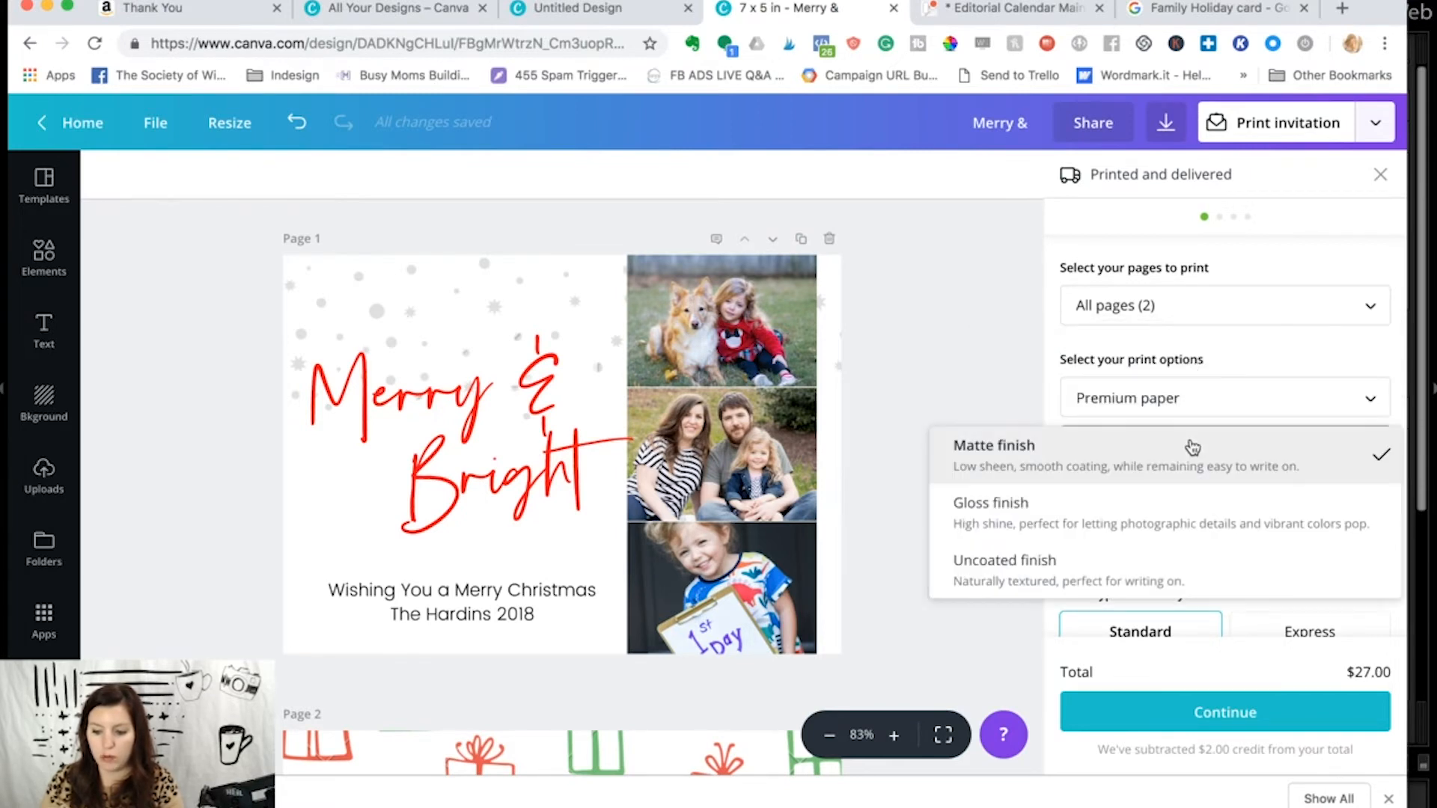
click(1166, 467)
scroll(1164, 471, down, 1)
click(1162, 428)
click(1156, 388)
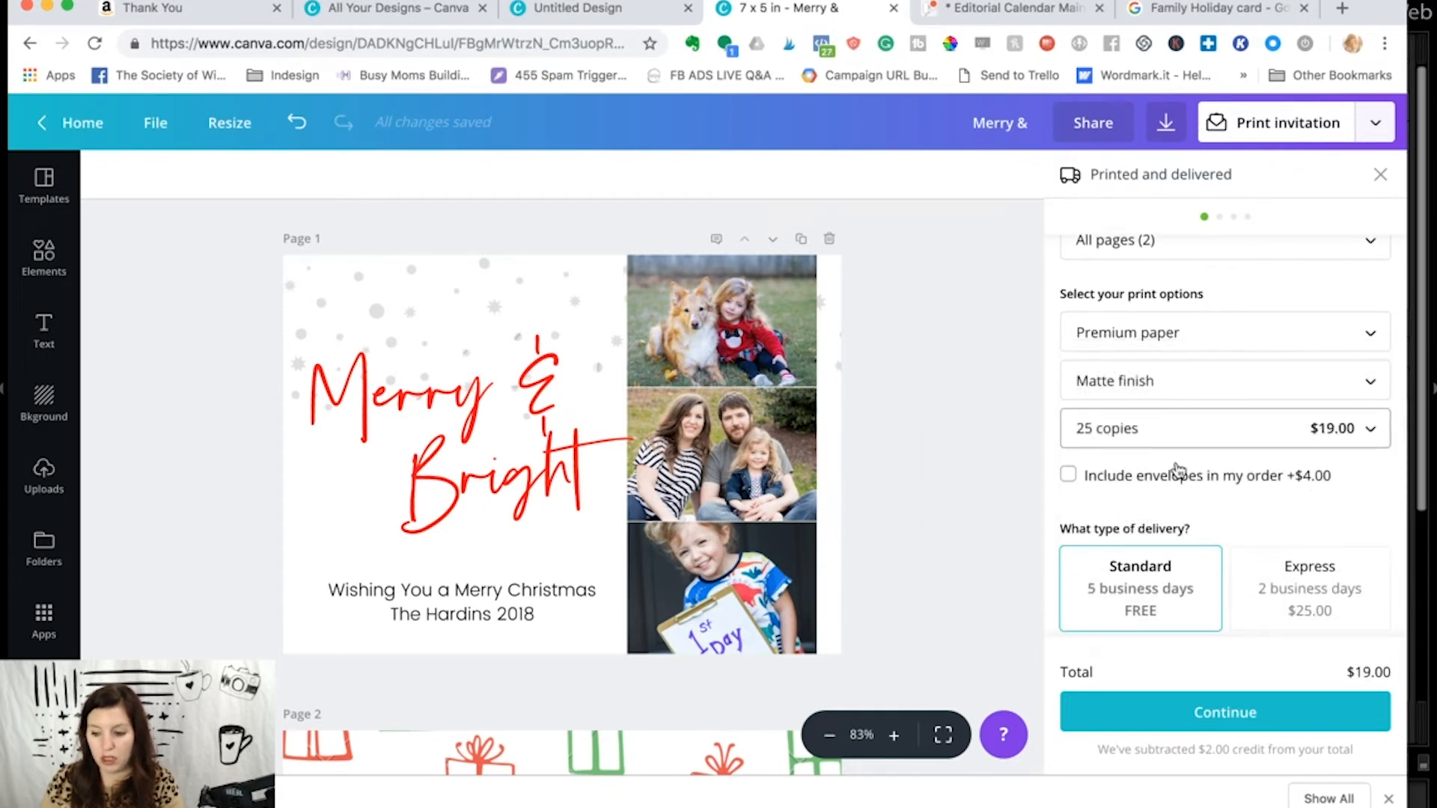
- Look over the envelope and delivery options and continue the order past the image quality and white edges checks
scroll(1176, 469, down, 1)
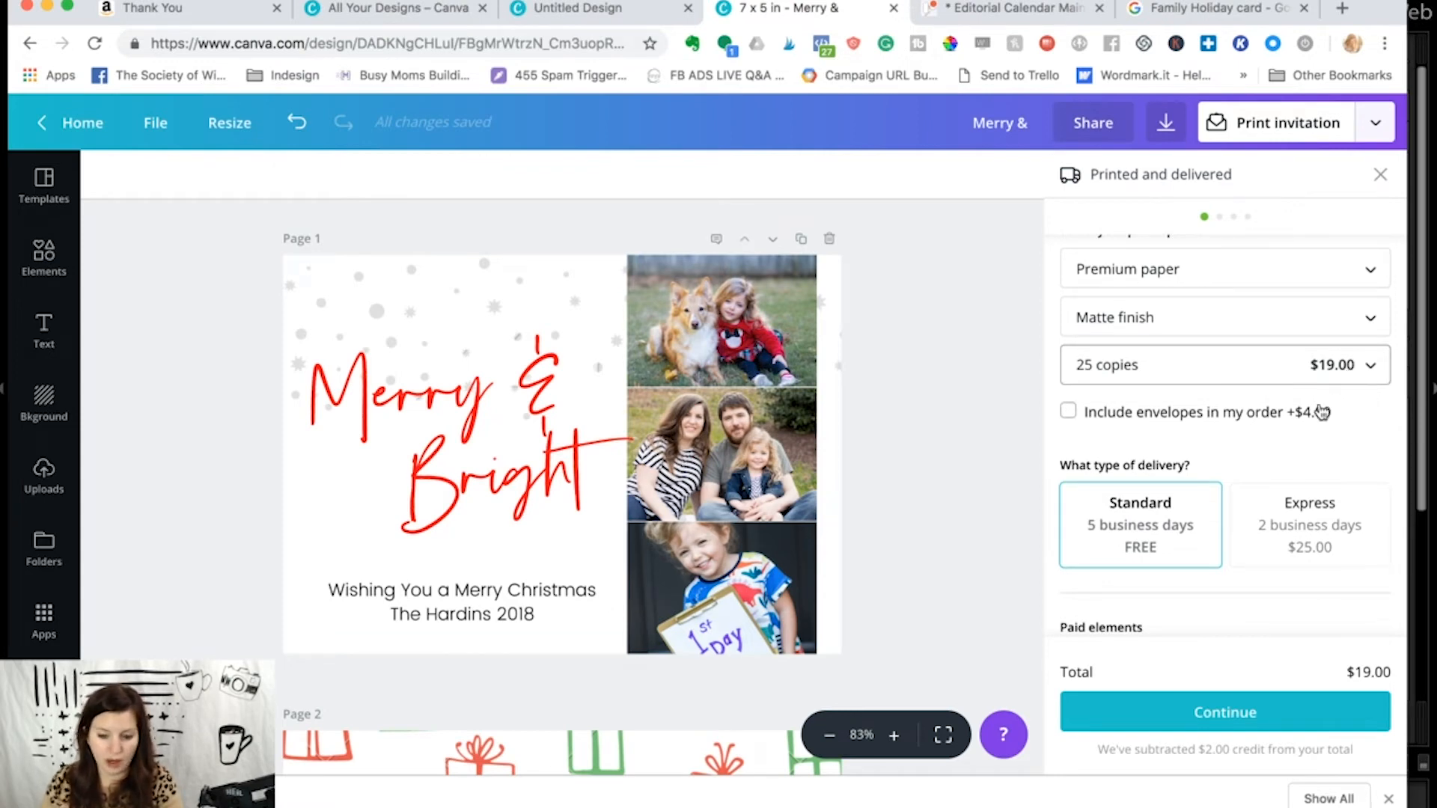
scroll(1212, 408, down, 3)
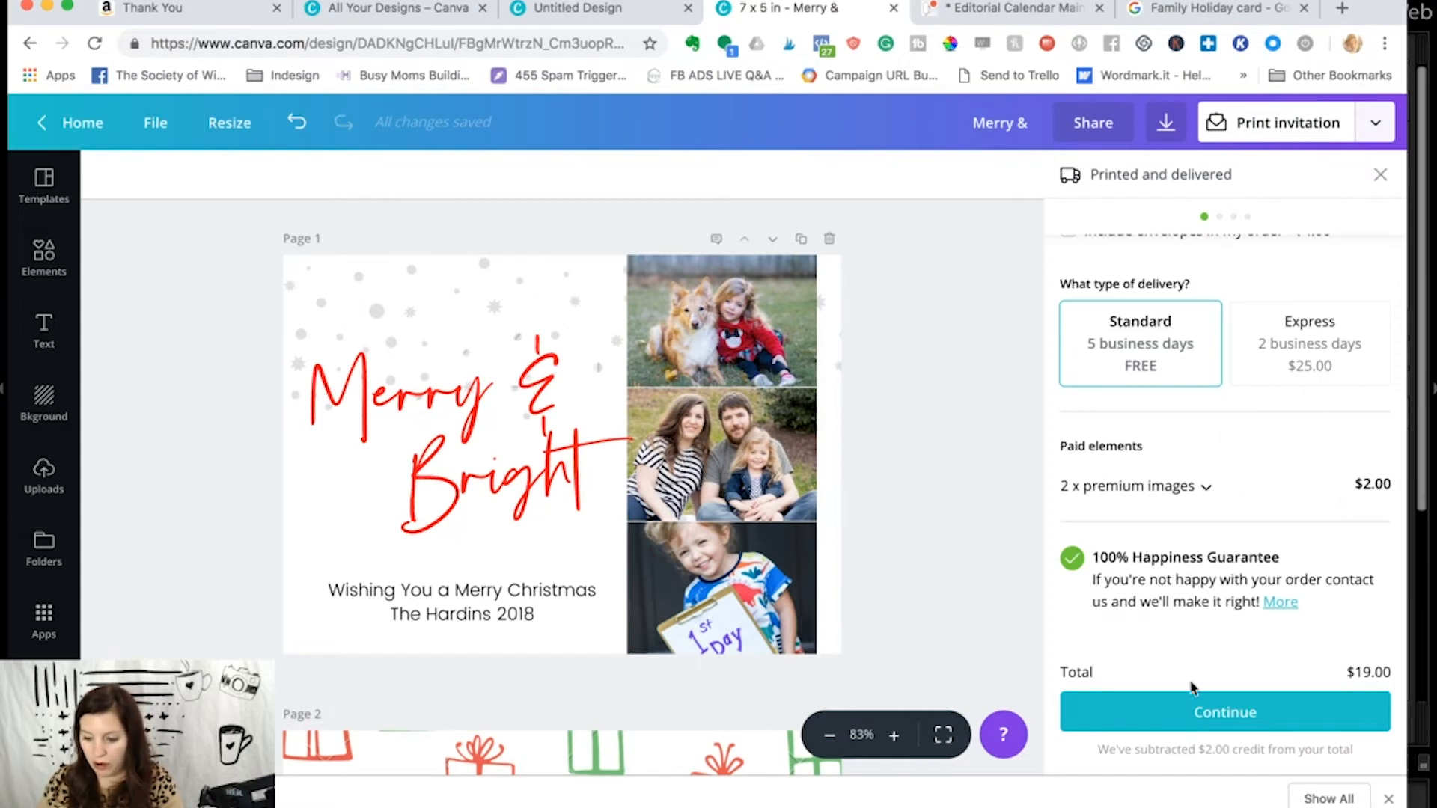
click(1183, 726)
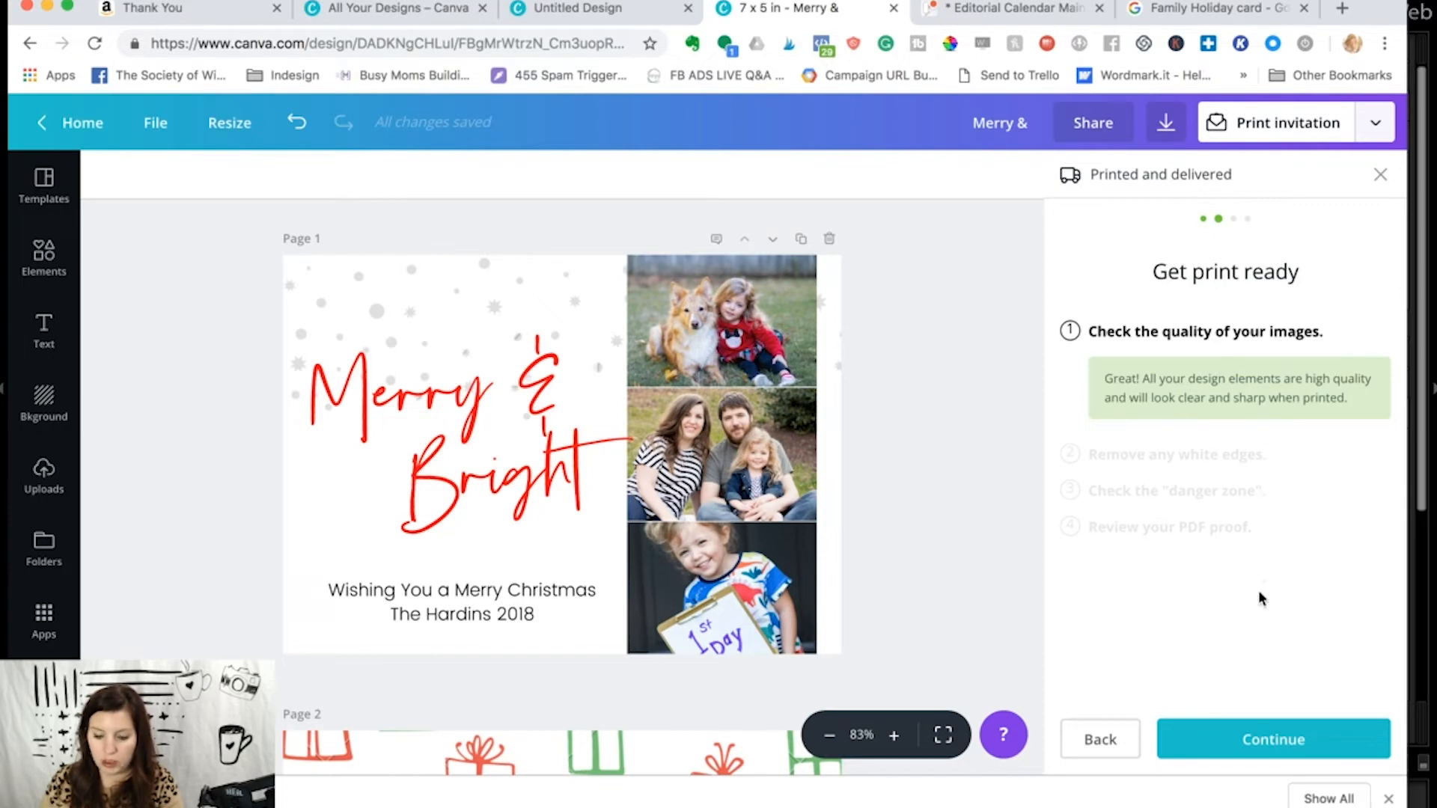
click(1259, 743)
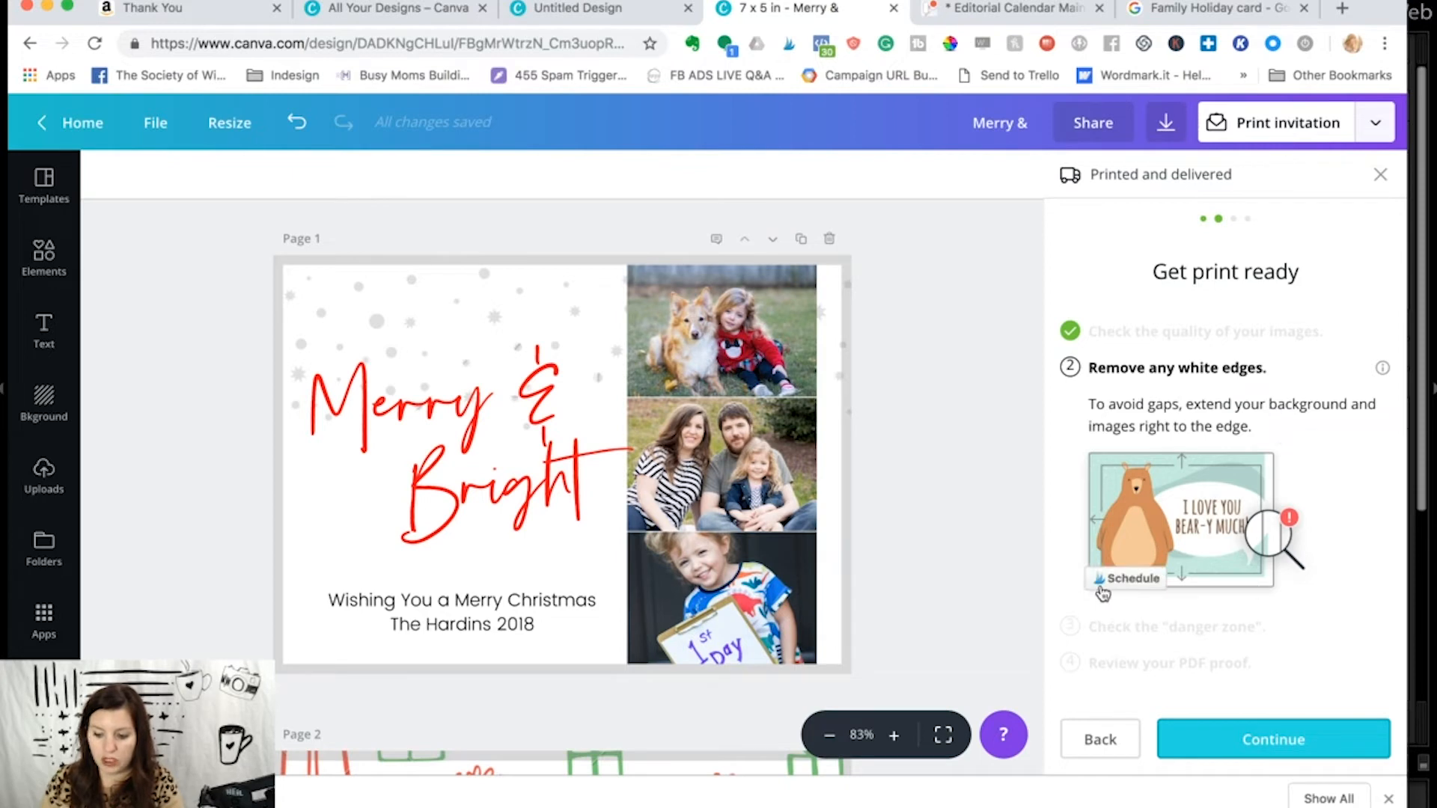
click(1265, 741)
- Examine both card pages for text that falls inside the red danger zone
scroll(522, 299, down, 2)
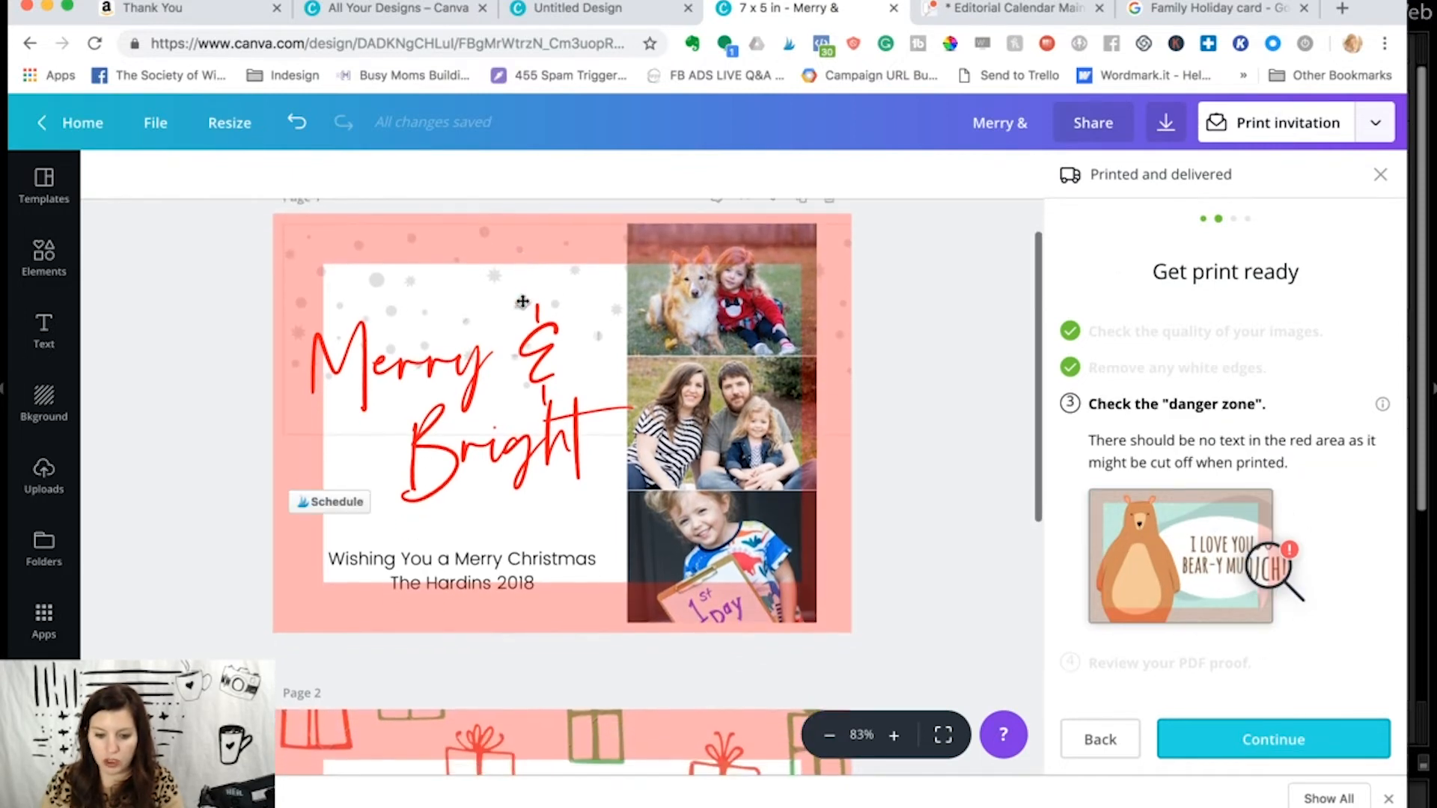
scroll(522, 300, down, 2)
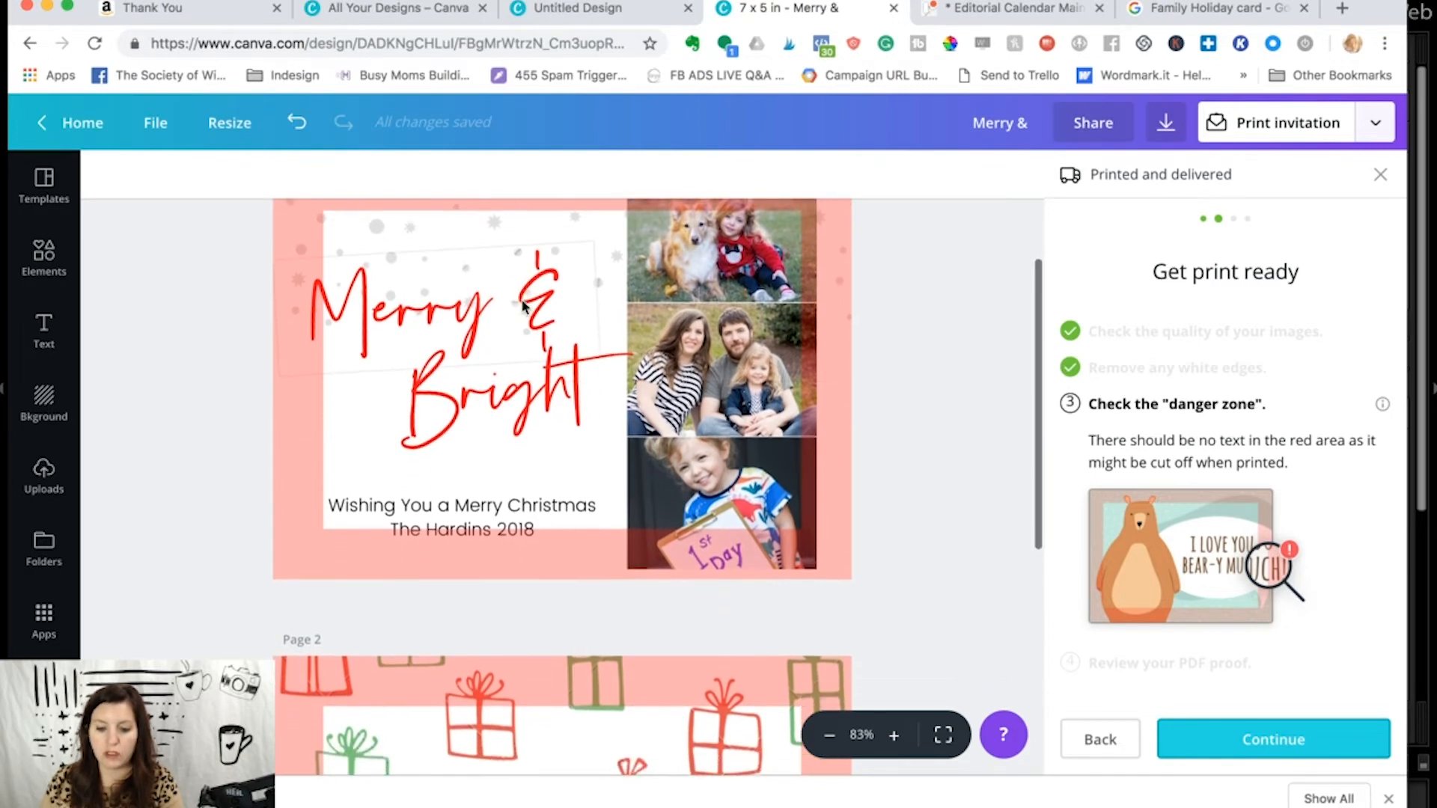
scroll(523, 304, up, 3)
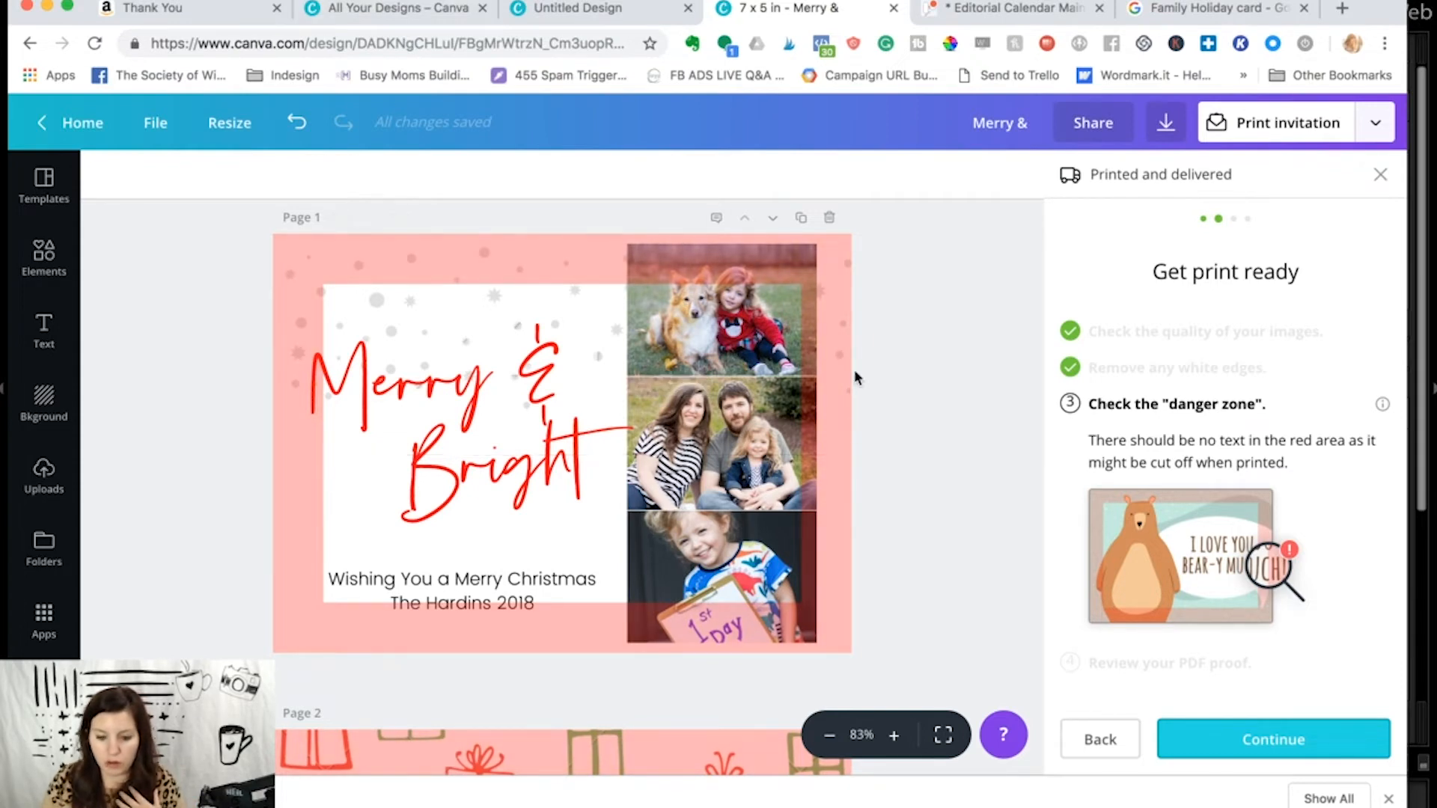
scroll(798, 643, down, 1)
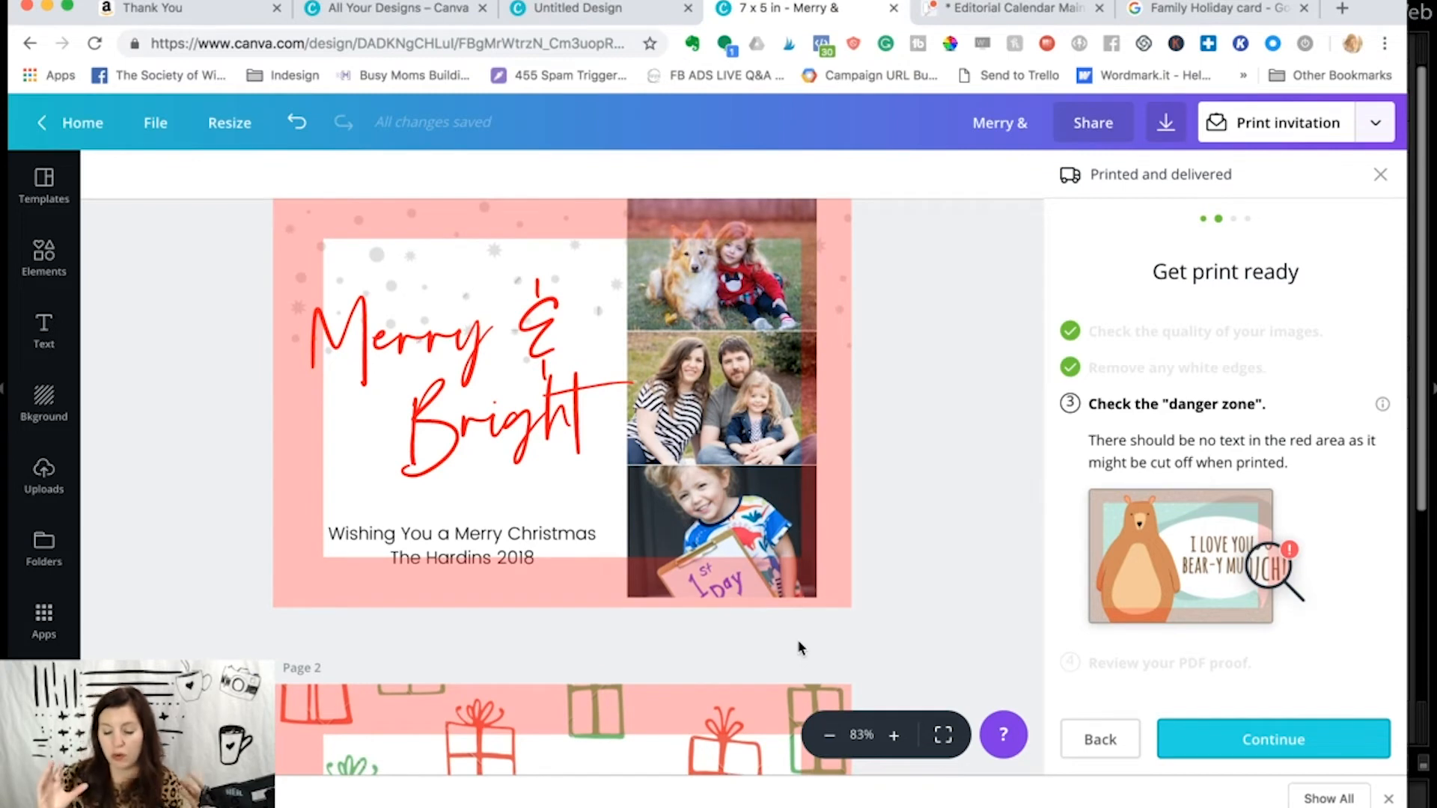
scroll(798, 645, down, 2)
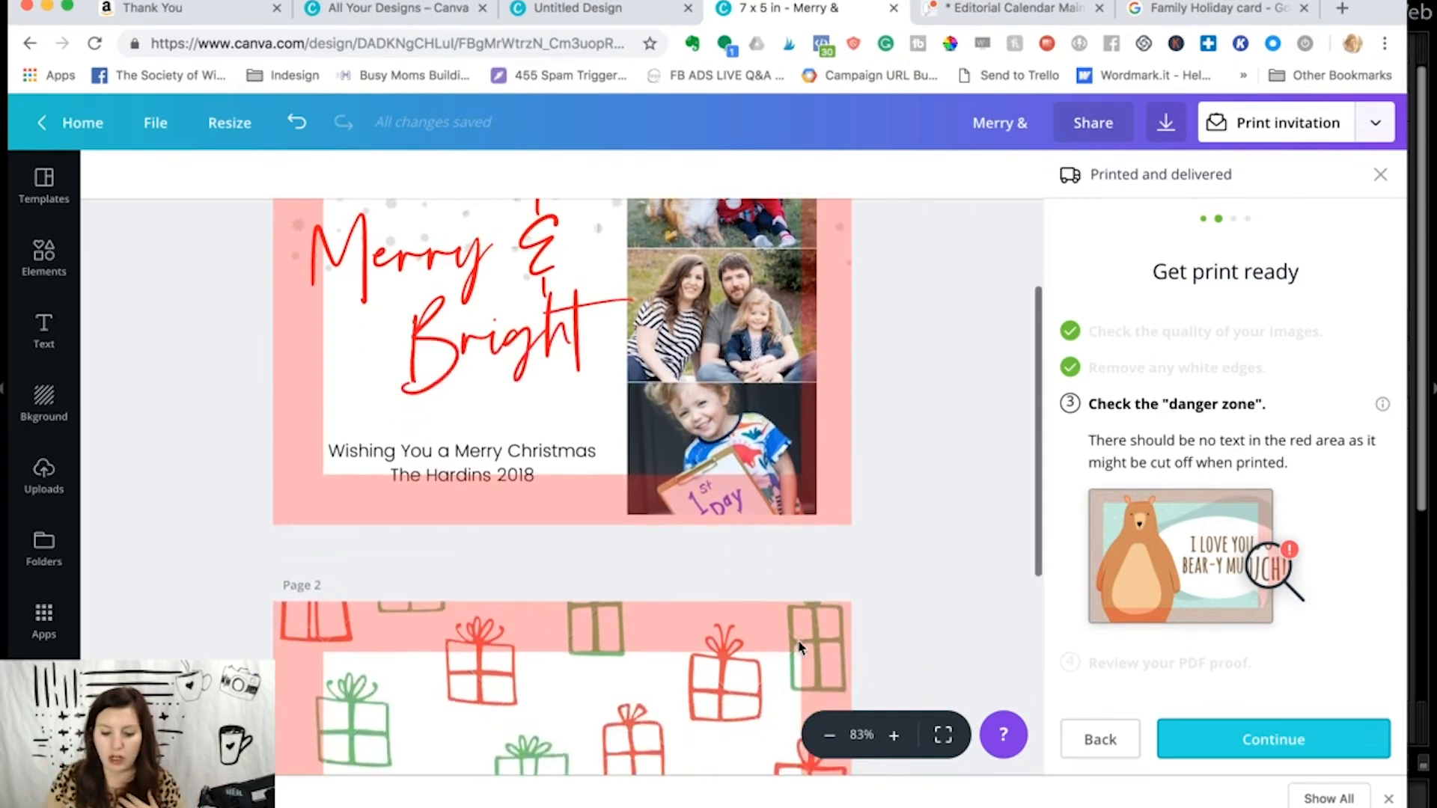
scroll(798, 644, up, 3)
scroll(374, 450, down, 1)
scroll(374, 450, down, 3)
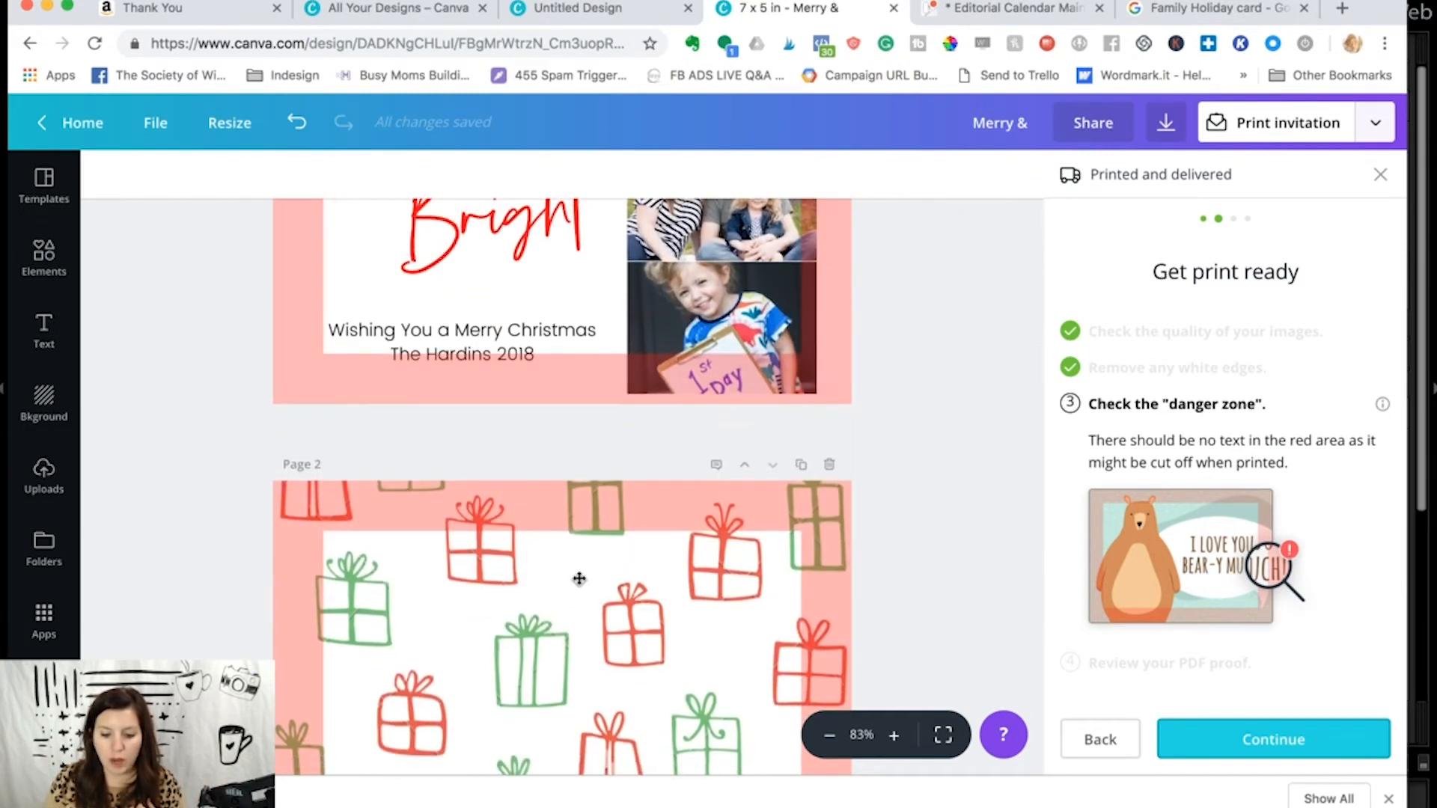
- Move the Christmas wish text slightly up and scale down the two-part Merry & Bright title to clear the danger zone beside it
scroll(580, 581, up, 4)
drag(473, 628, 476, 618)
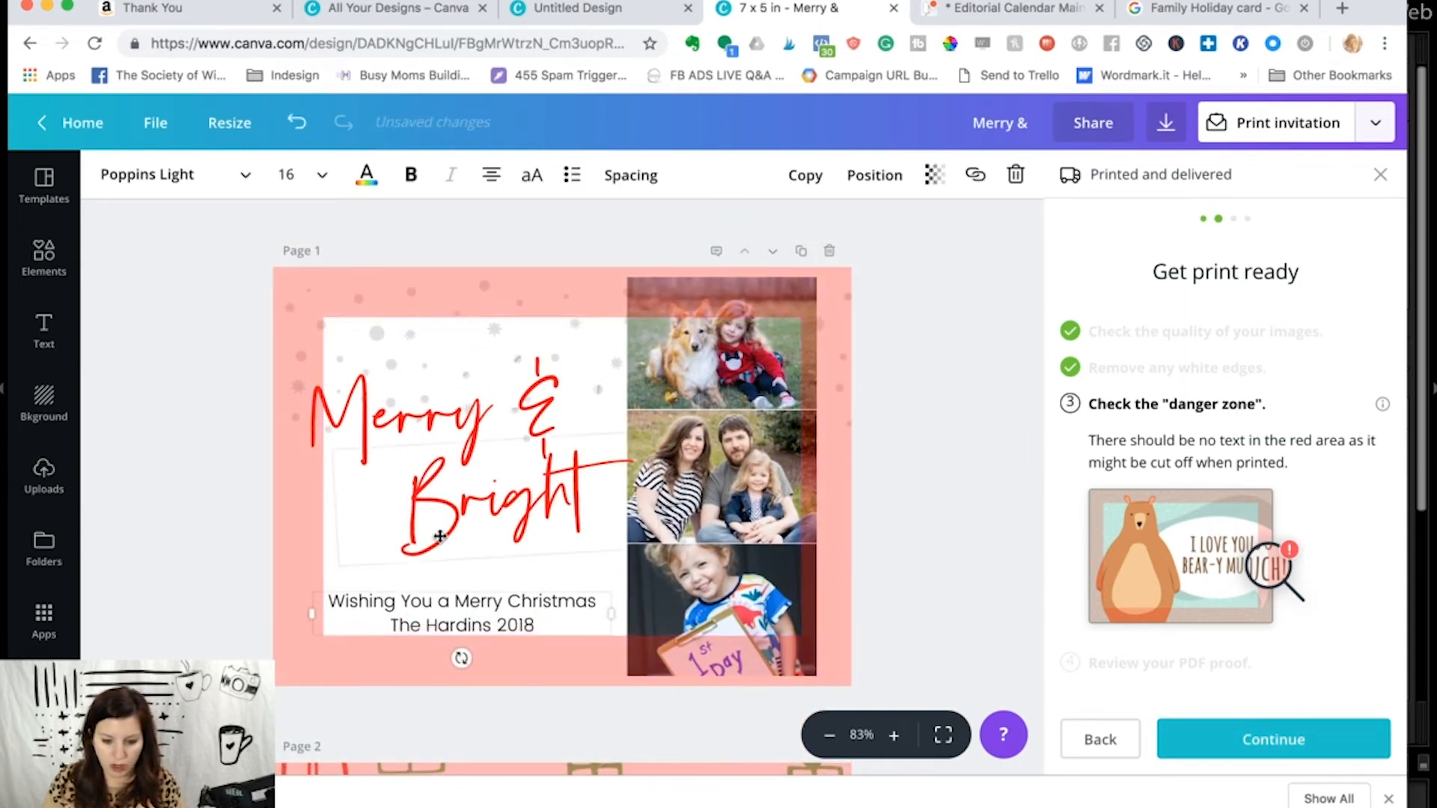
click(384, 427)
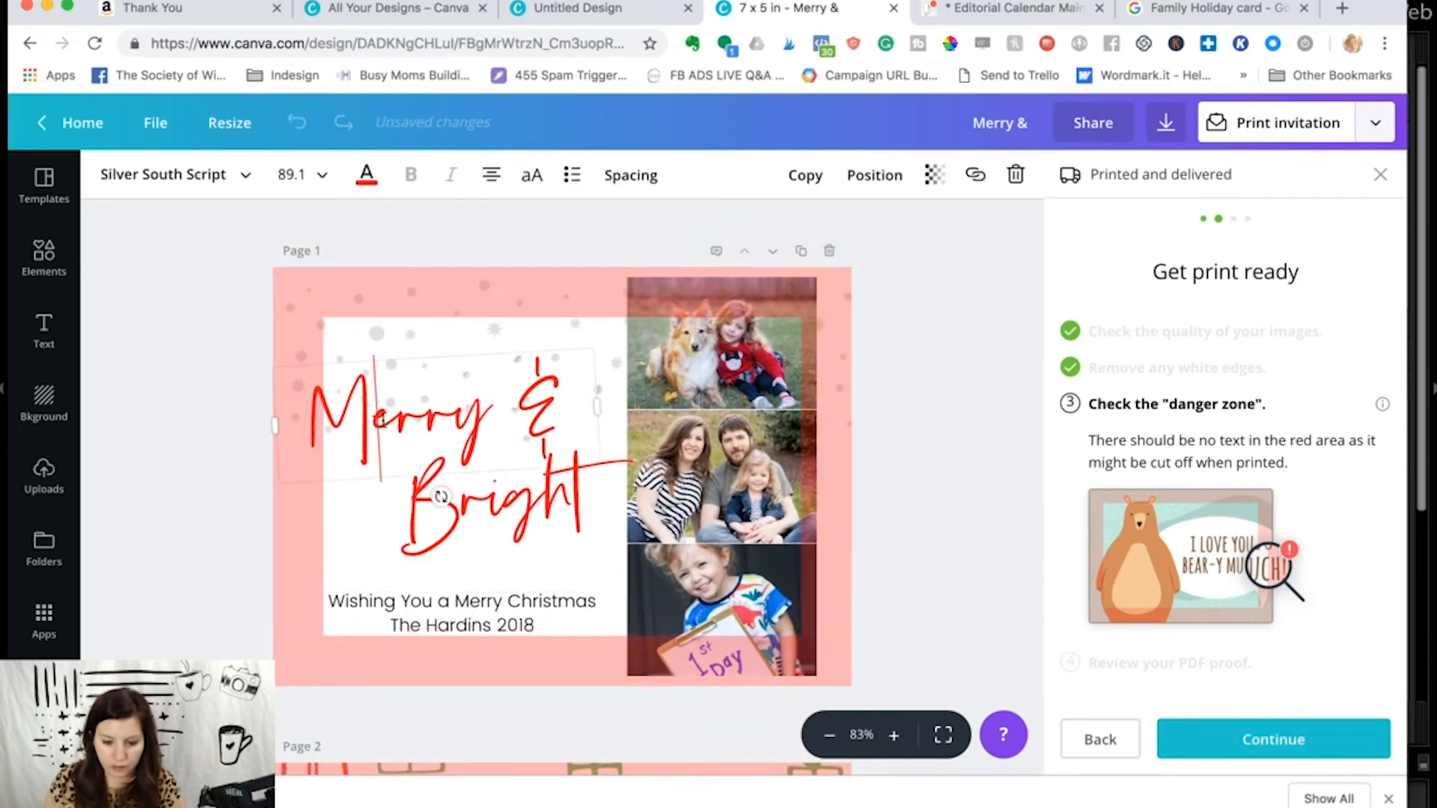
shift+click(512, 513)
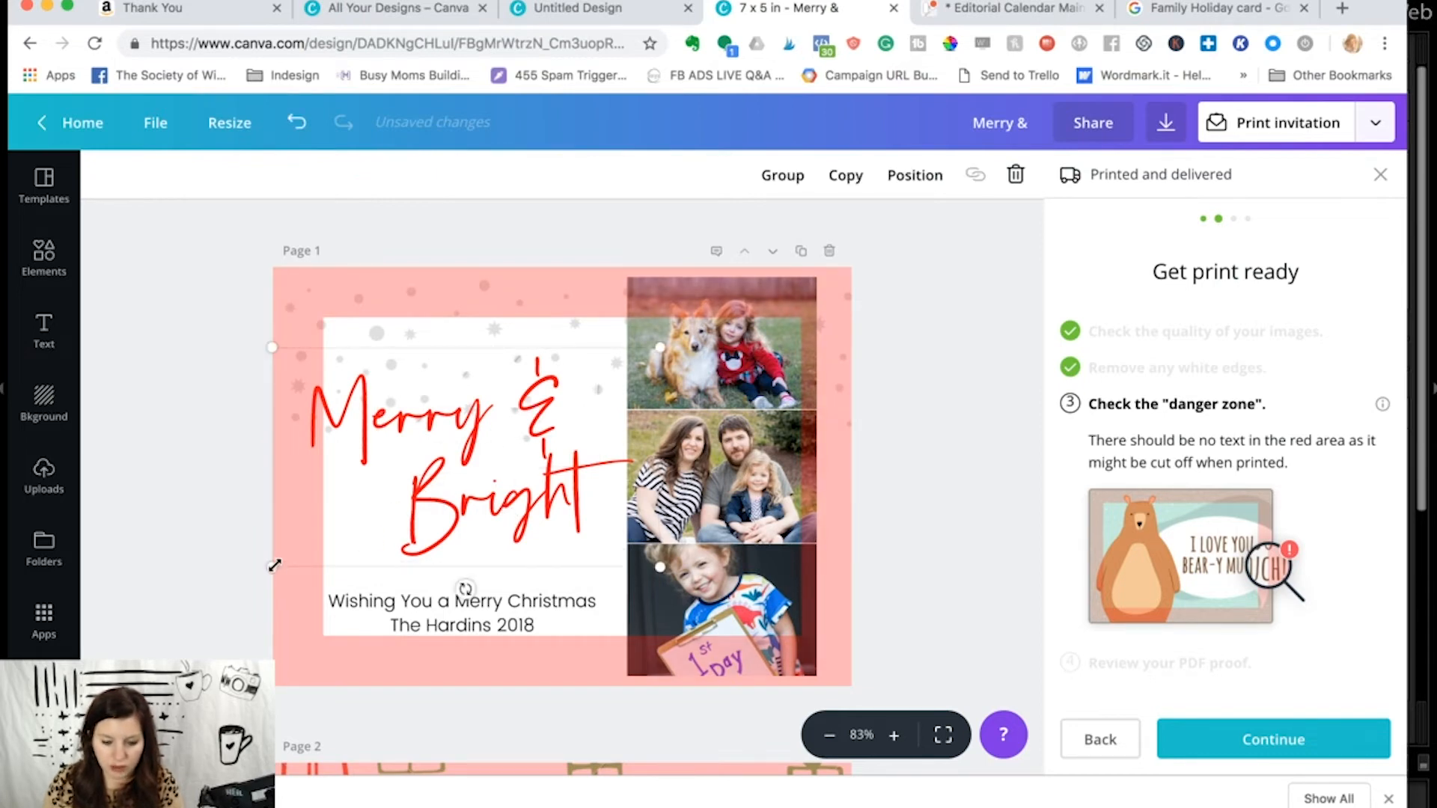
drag(288, 562, 299, 558)
click(198, 554)
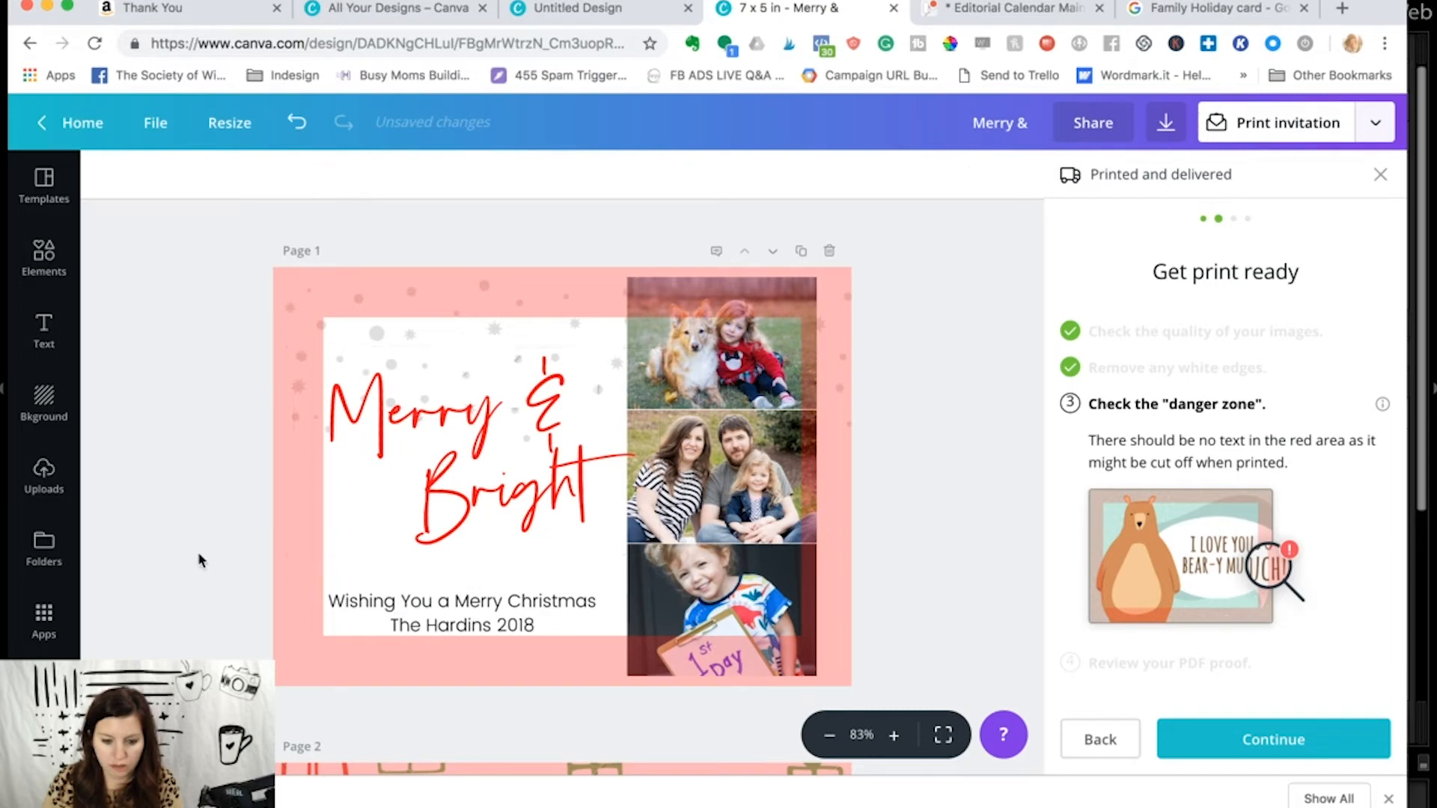
- Try shortening the photo grid from its top edge to a height of 464, and undo the resize
scroll(947, 526, down, 2)
scroll(947, 525, up, 1)
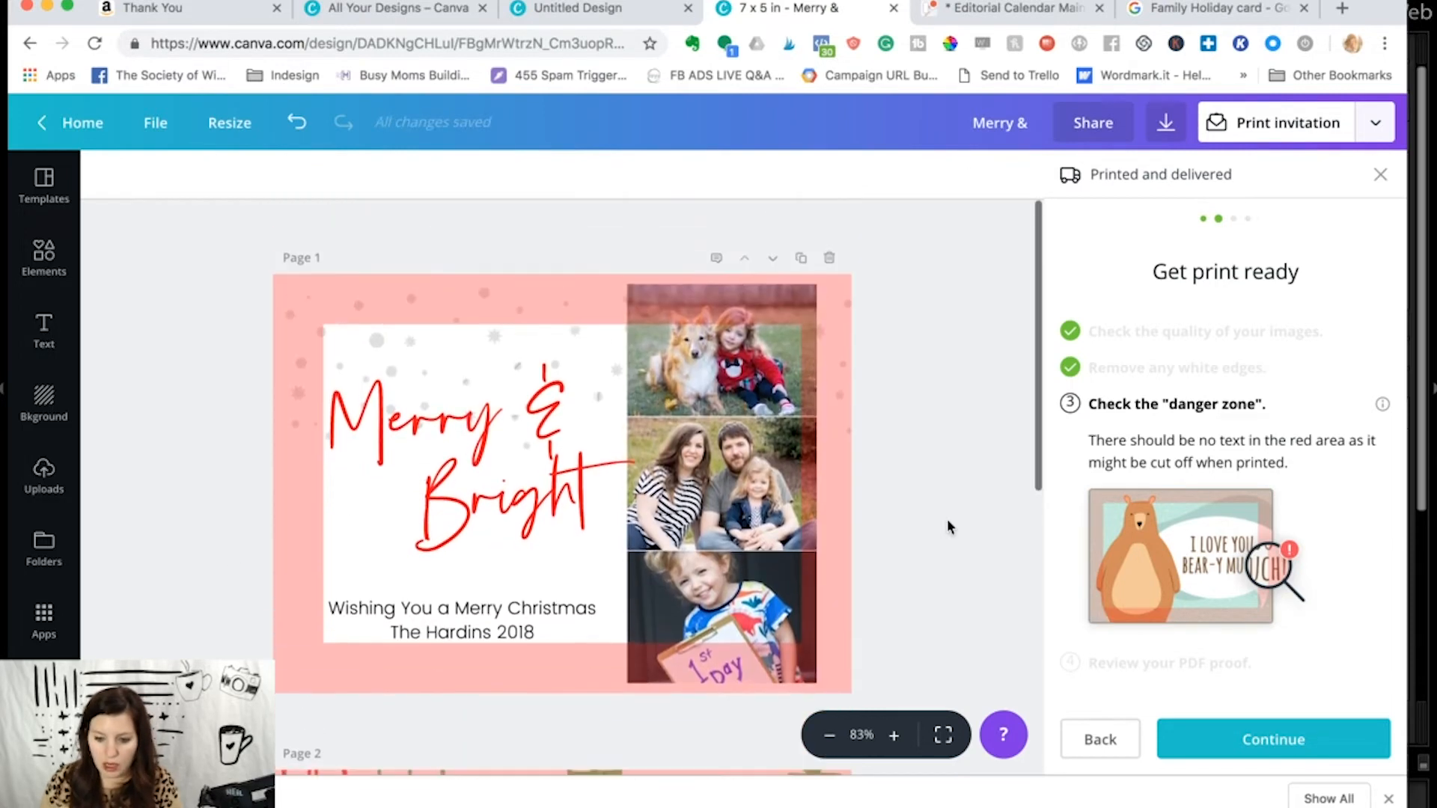
double_click(714, 350)
drag(715, 350, 714, 357)
click(975, 485)
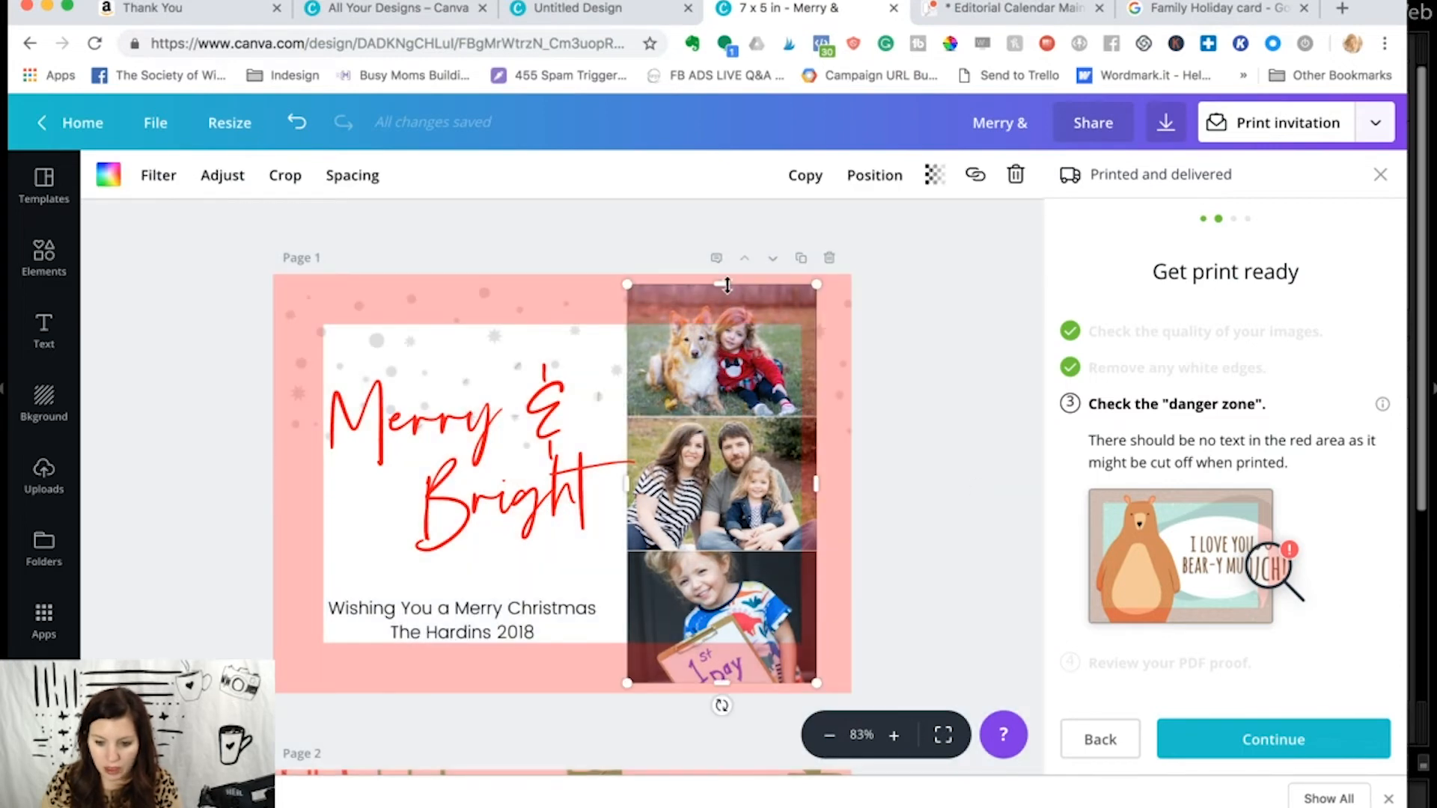
double_click(753, 322)
click(909, 356)
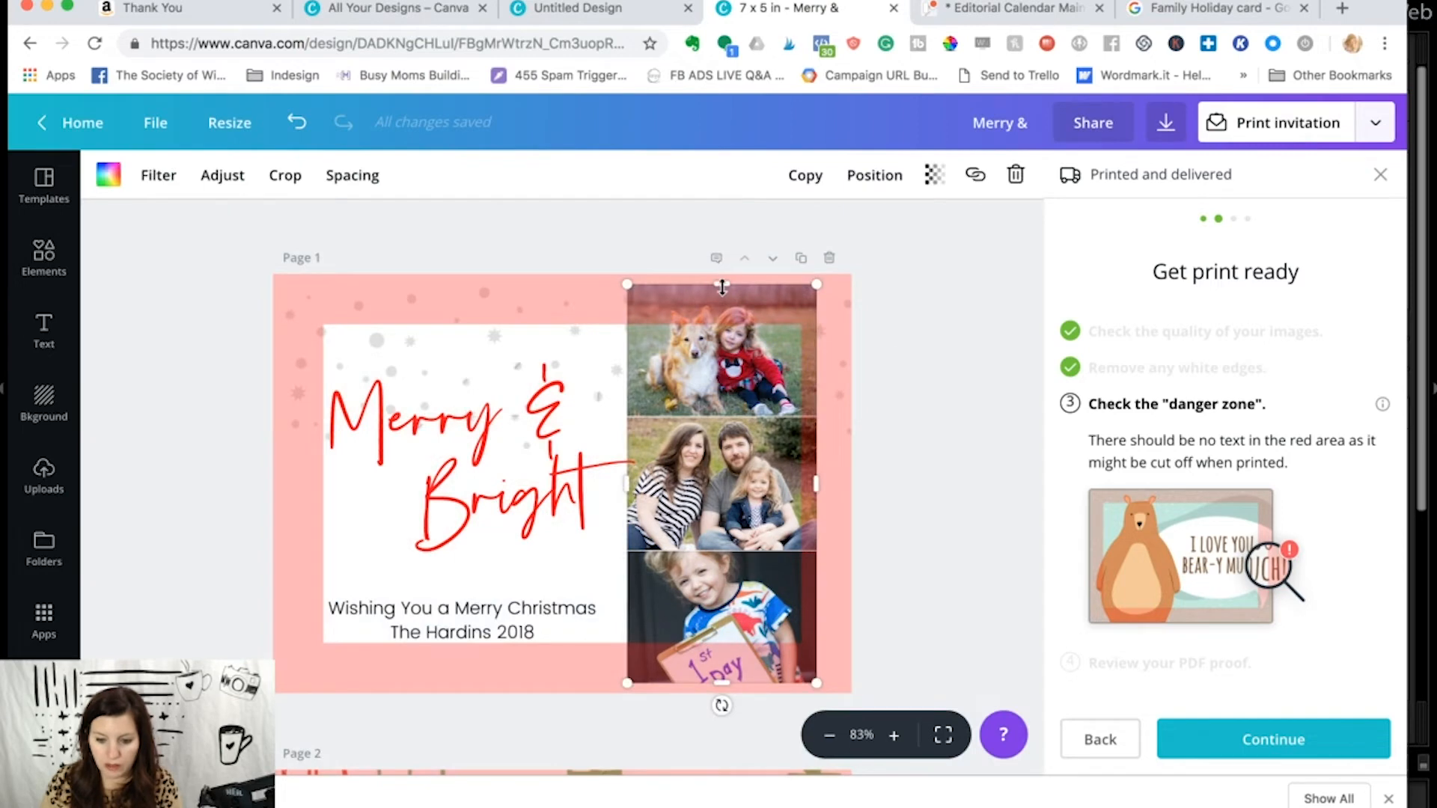
mouse_move(718, 285)
mouse_down()
mouse_move(715, 318)
mouse_move(716, 298)
mouse_up()
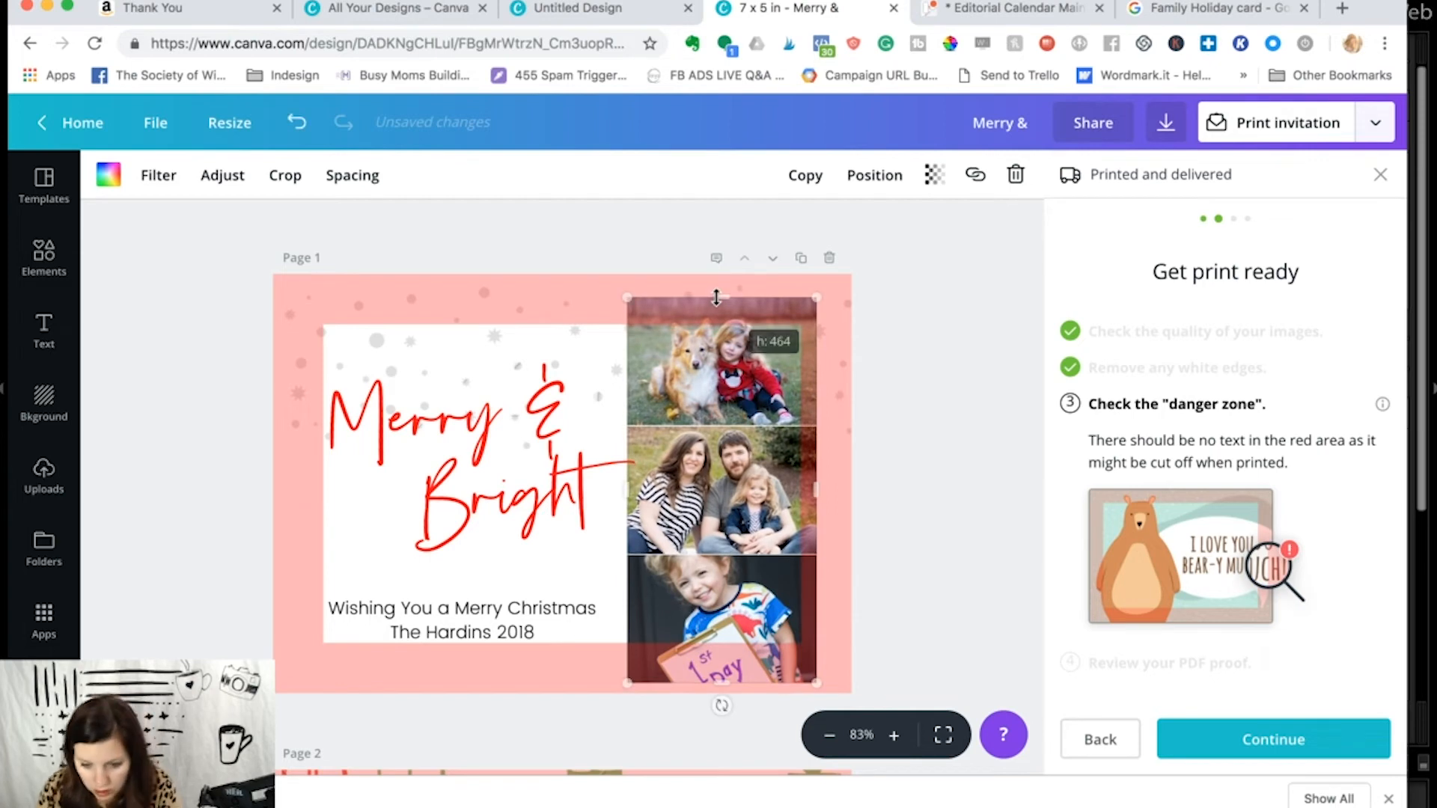
key(super+z)
click(523, 238)
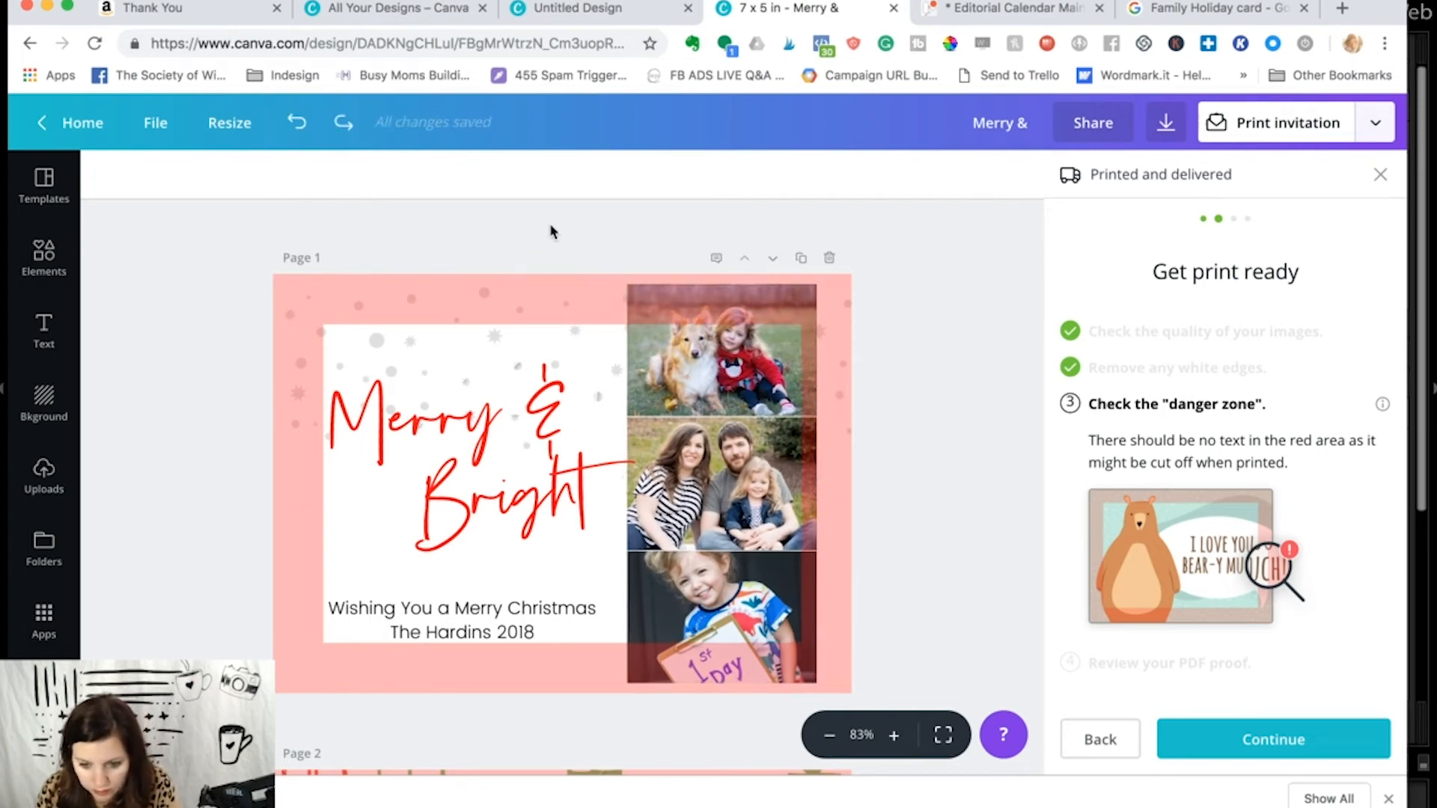
- Accept the danger zone check and review both pages of the downloaded PDF proof
scroll(548, 227, down, 1)
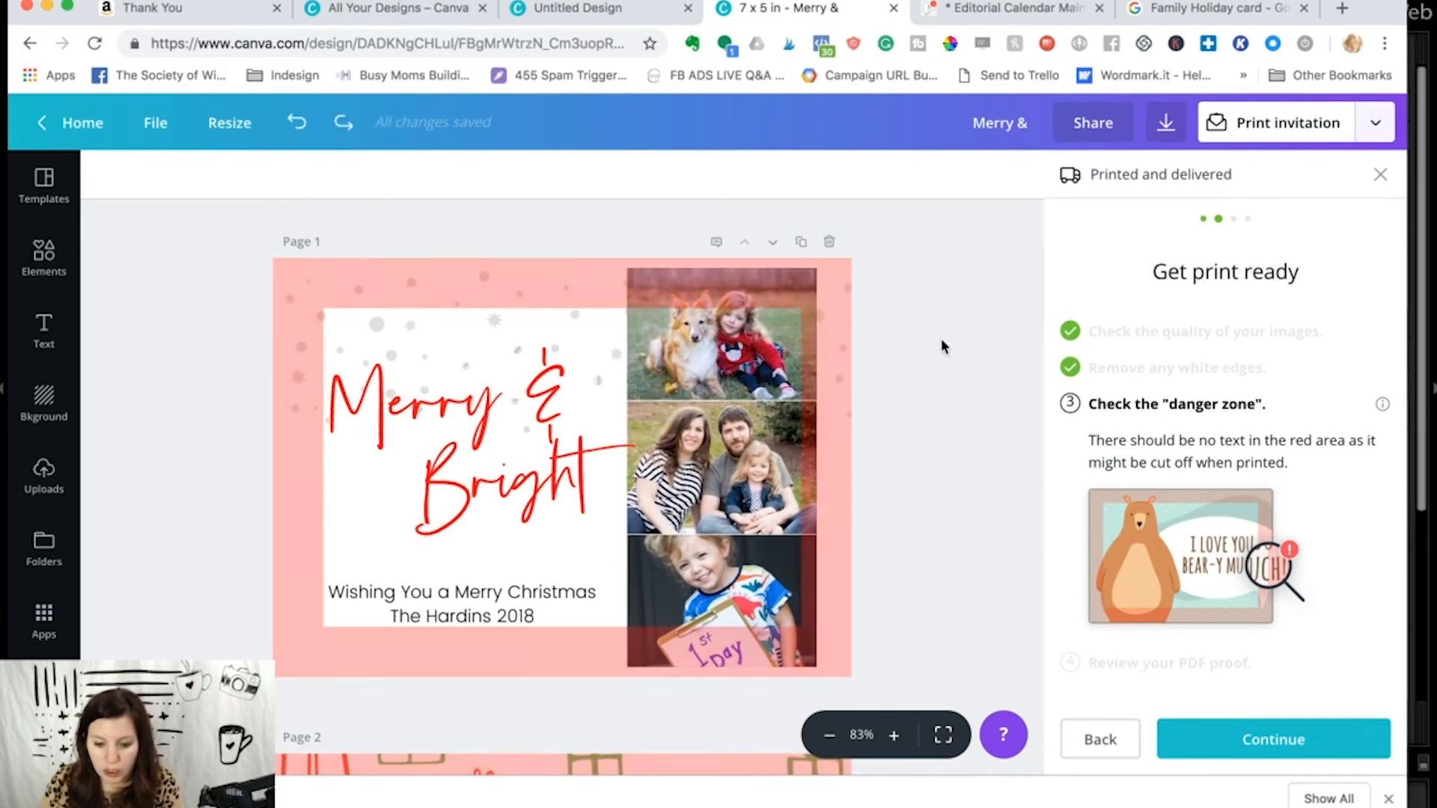
scroll(949, 513, down, 3)
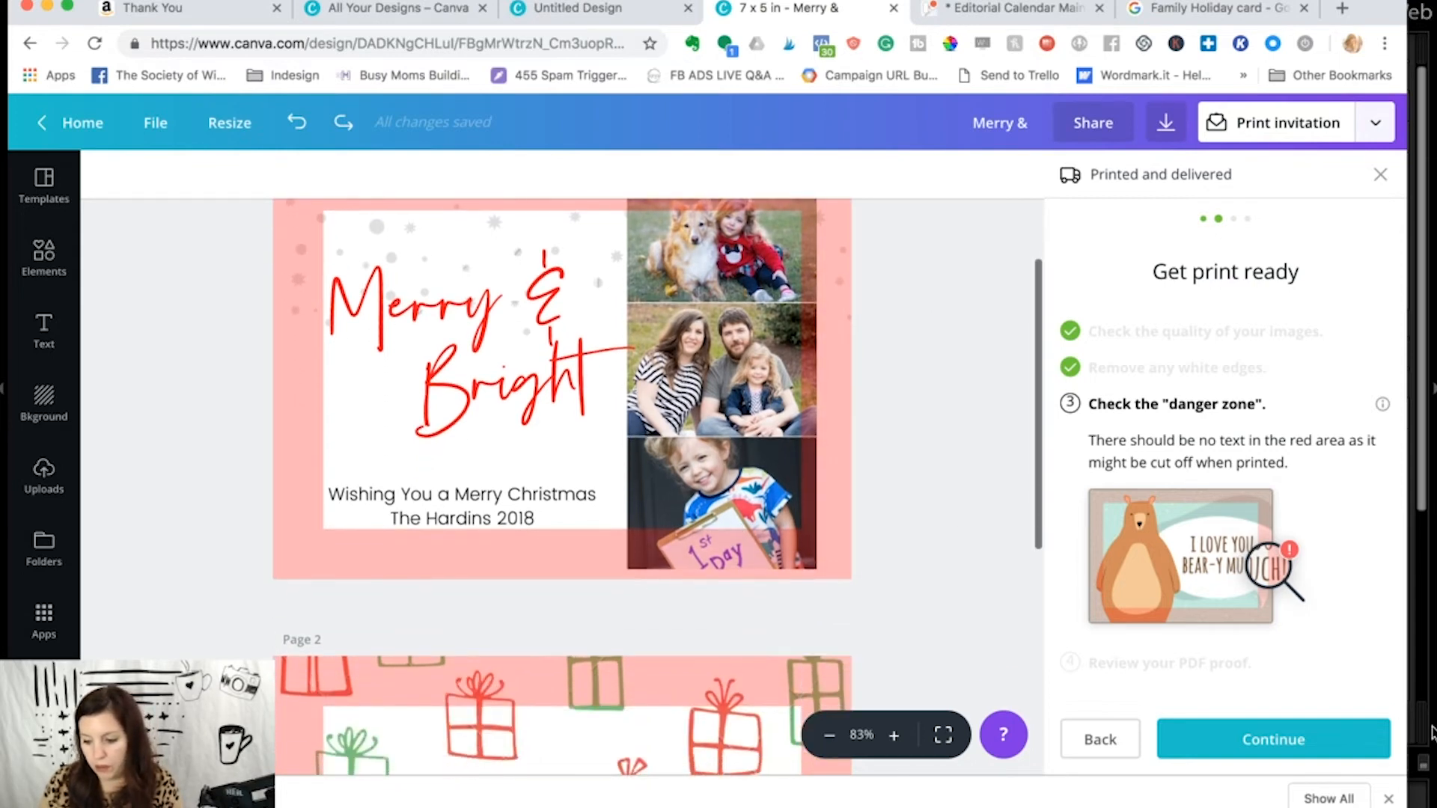
click(1358, 742)
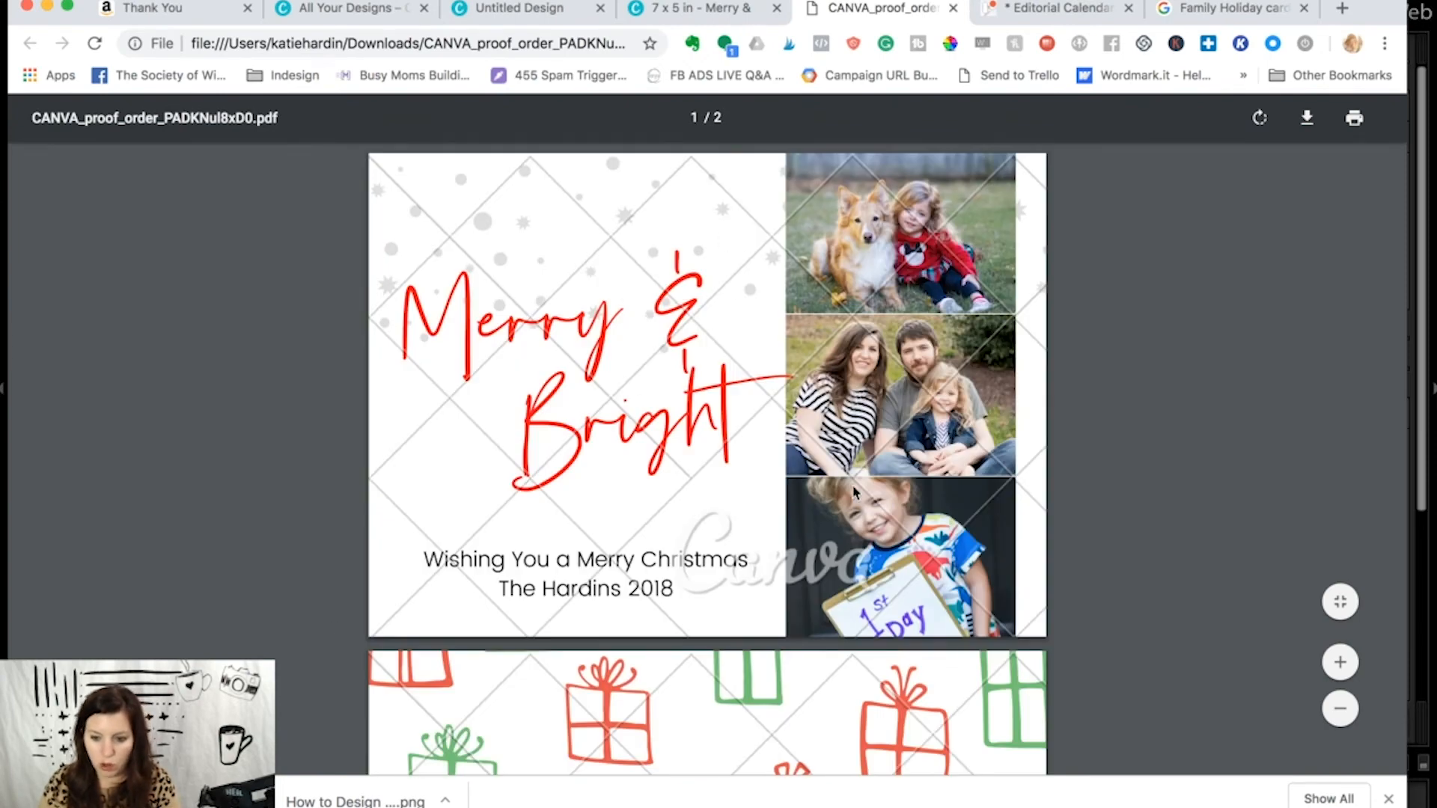
scroll(854, 491, down, 5)
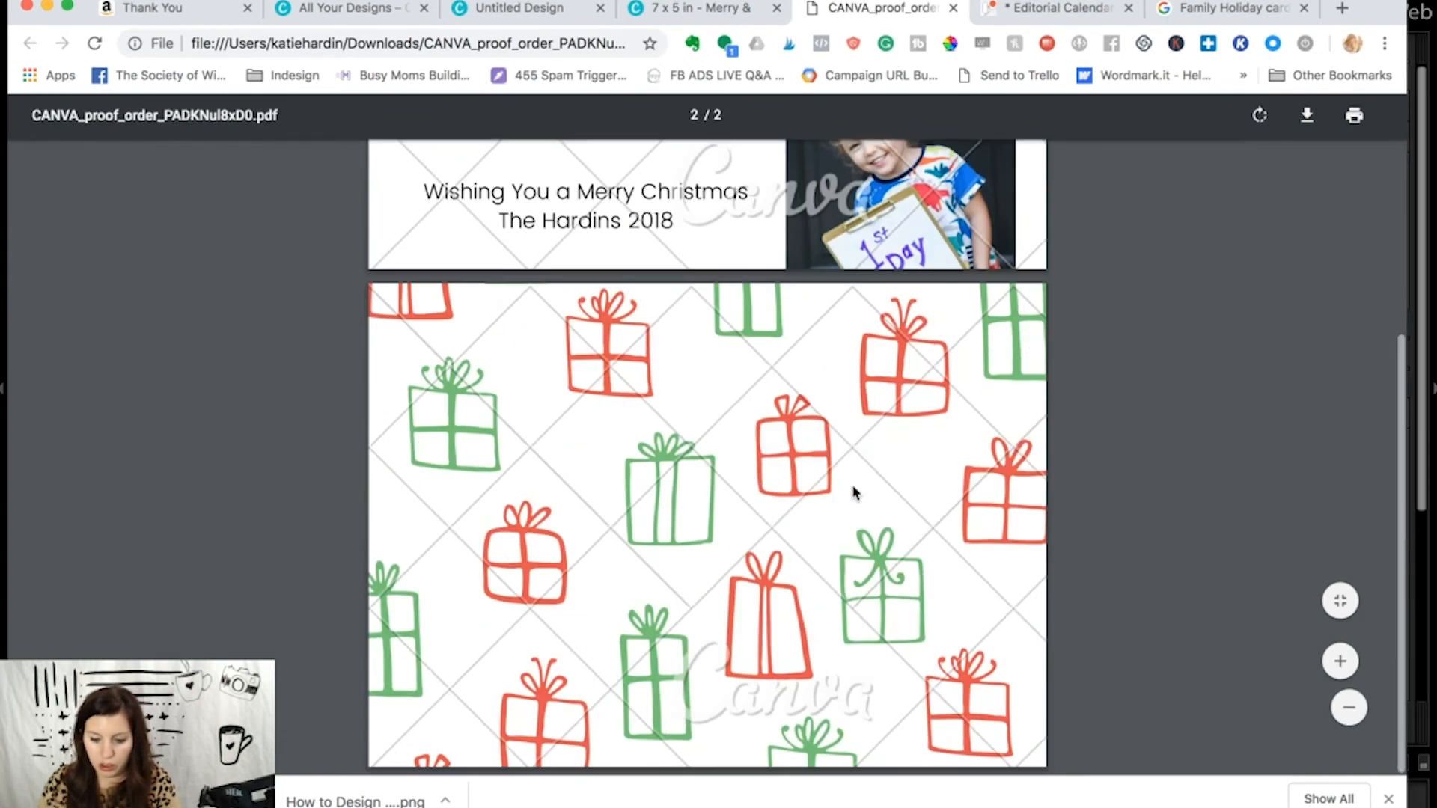
scroll(855, 491, up, 4)
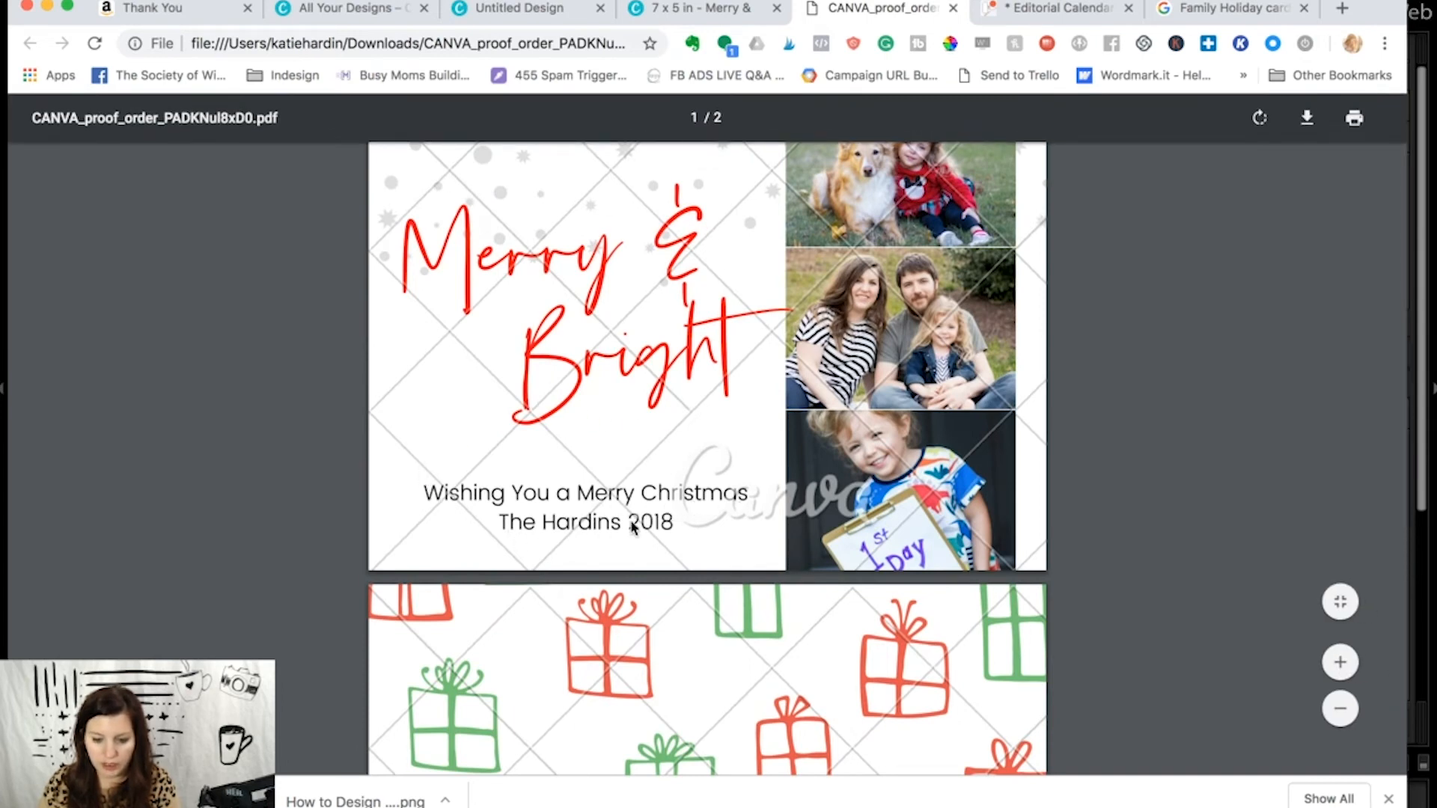
- Return to Canva, confirm the proof is checked for spelling mistakes, agree to the Terms of Use and continue the order
click(737, 11)
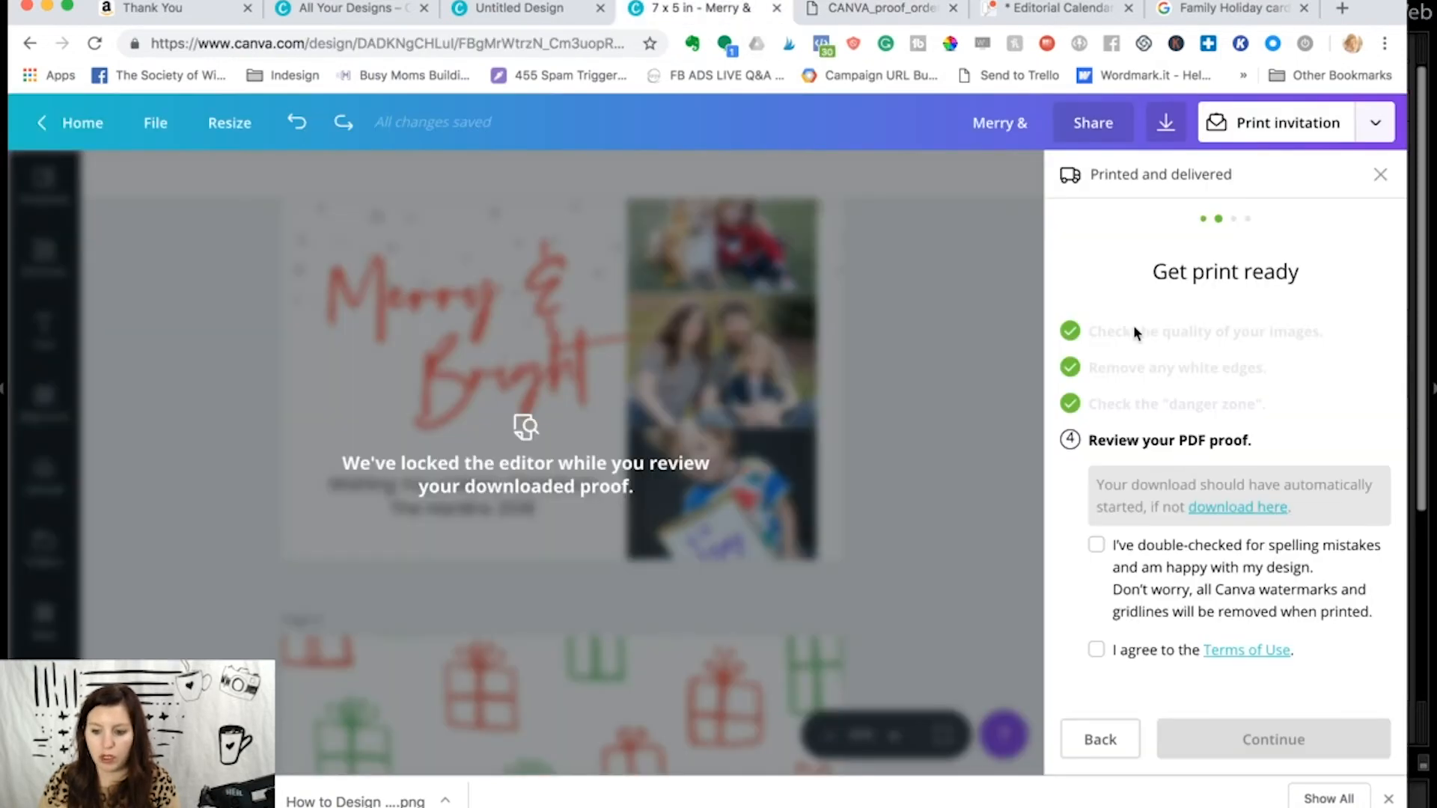
click(1096, 546)
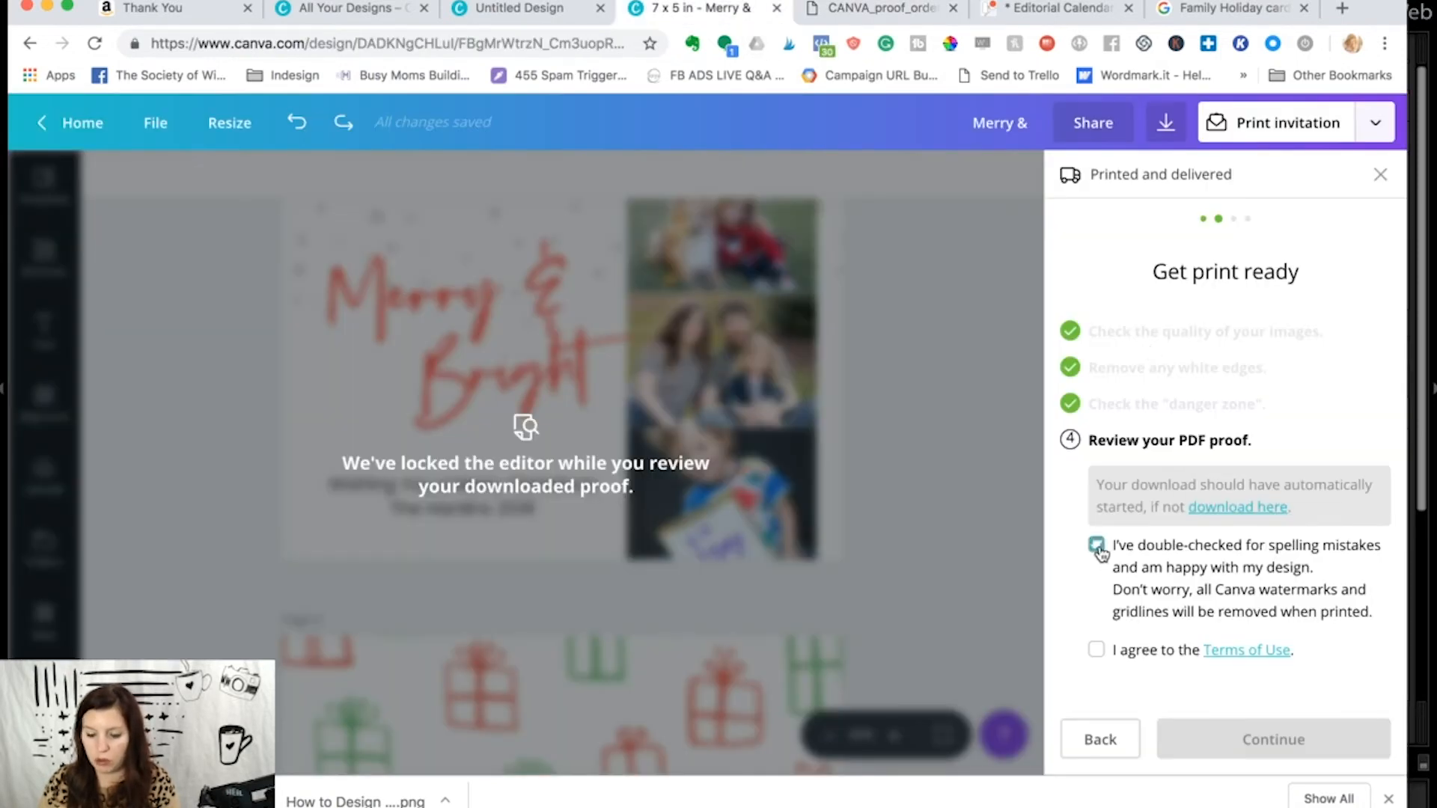
click(1096, 650)
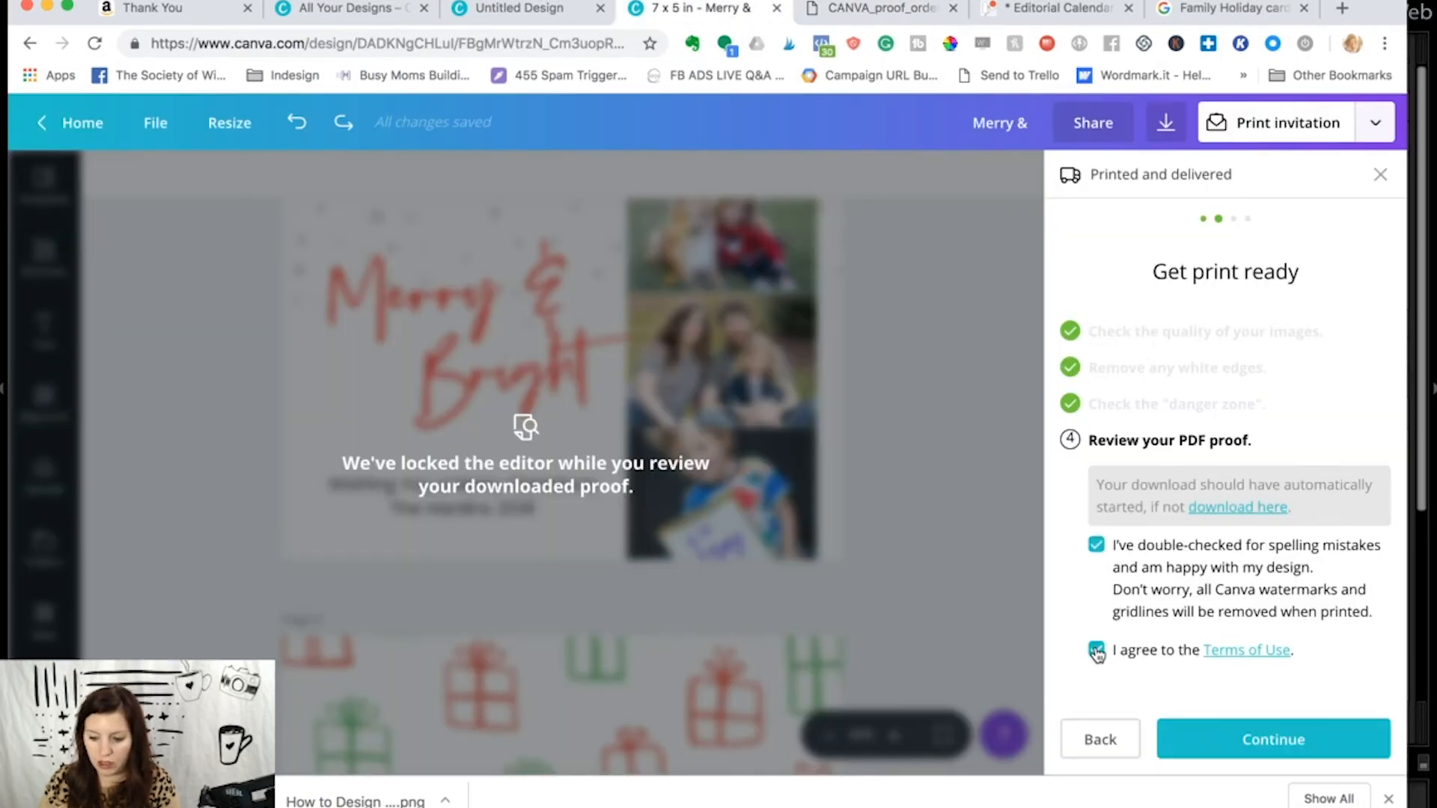
click(1245, 737)
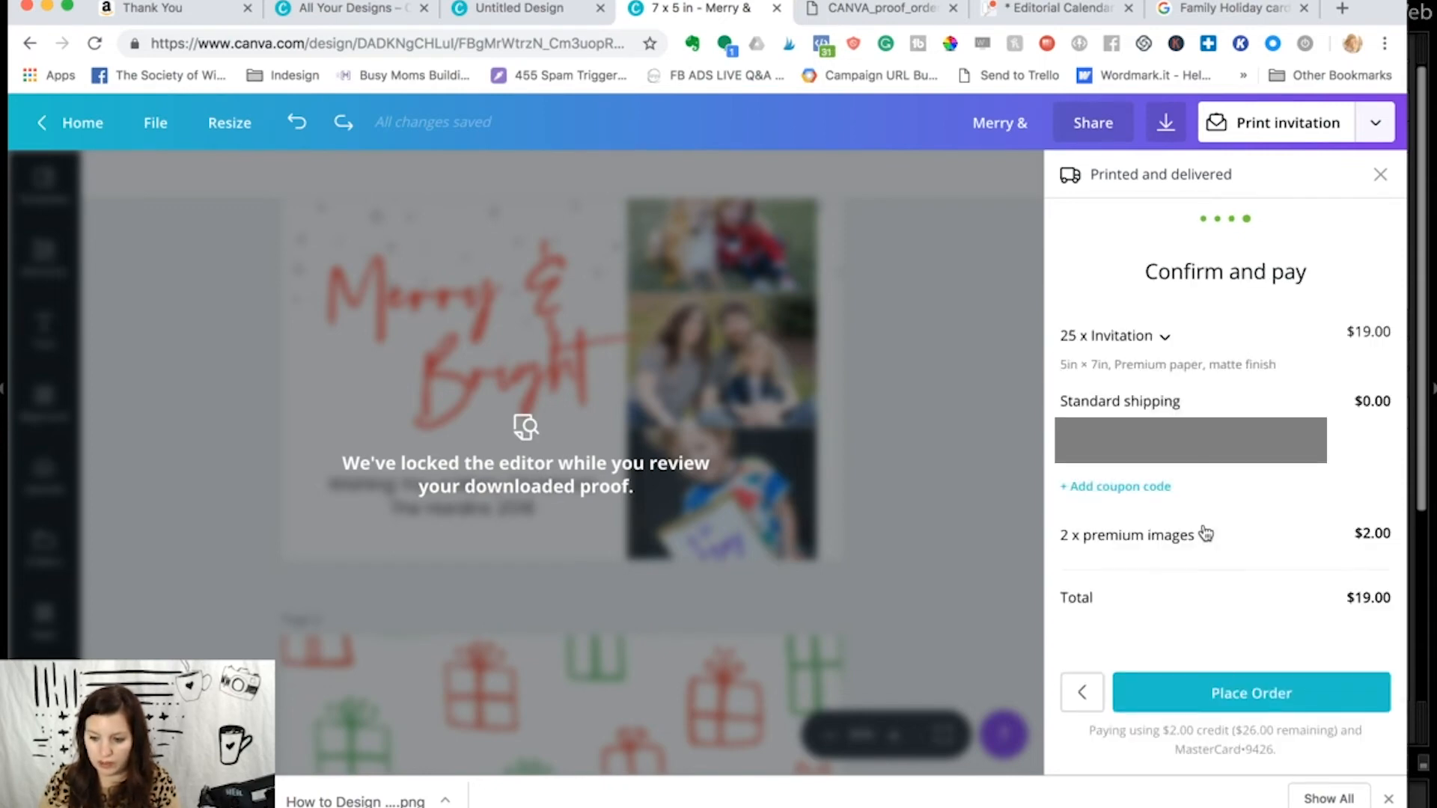
- Apply a coupon code to the order, place it and go to the print orders
click(1147, 487)
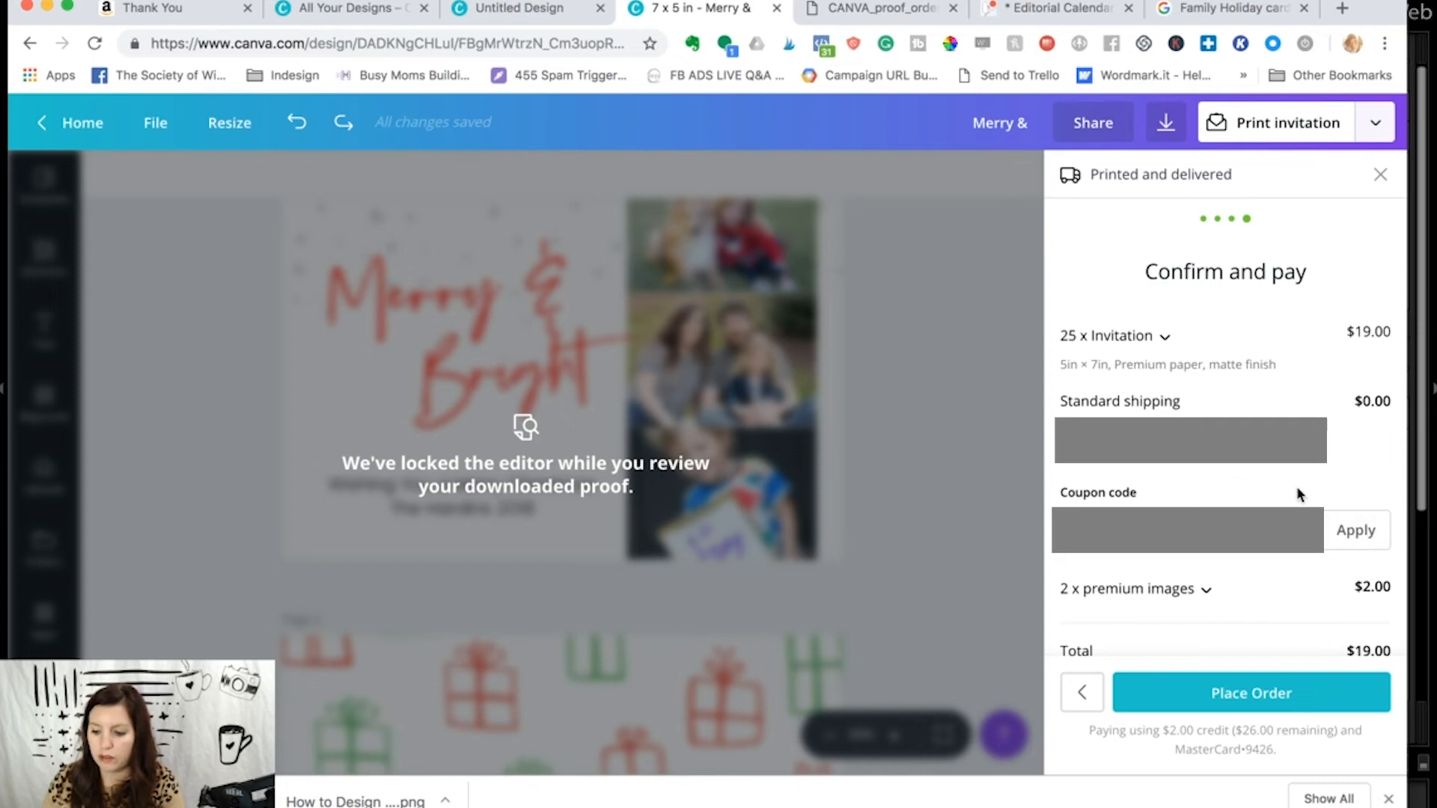
click(1332, 534)
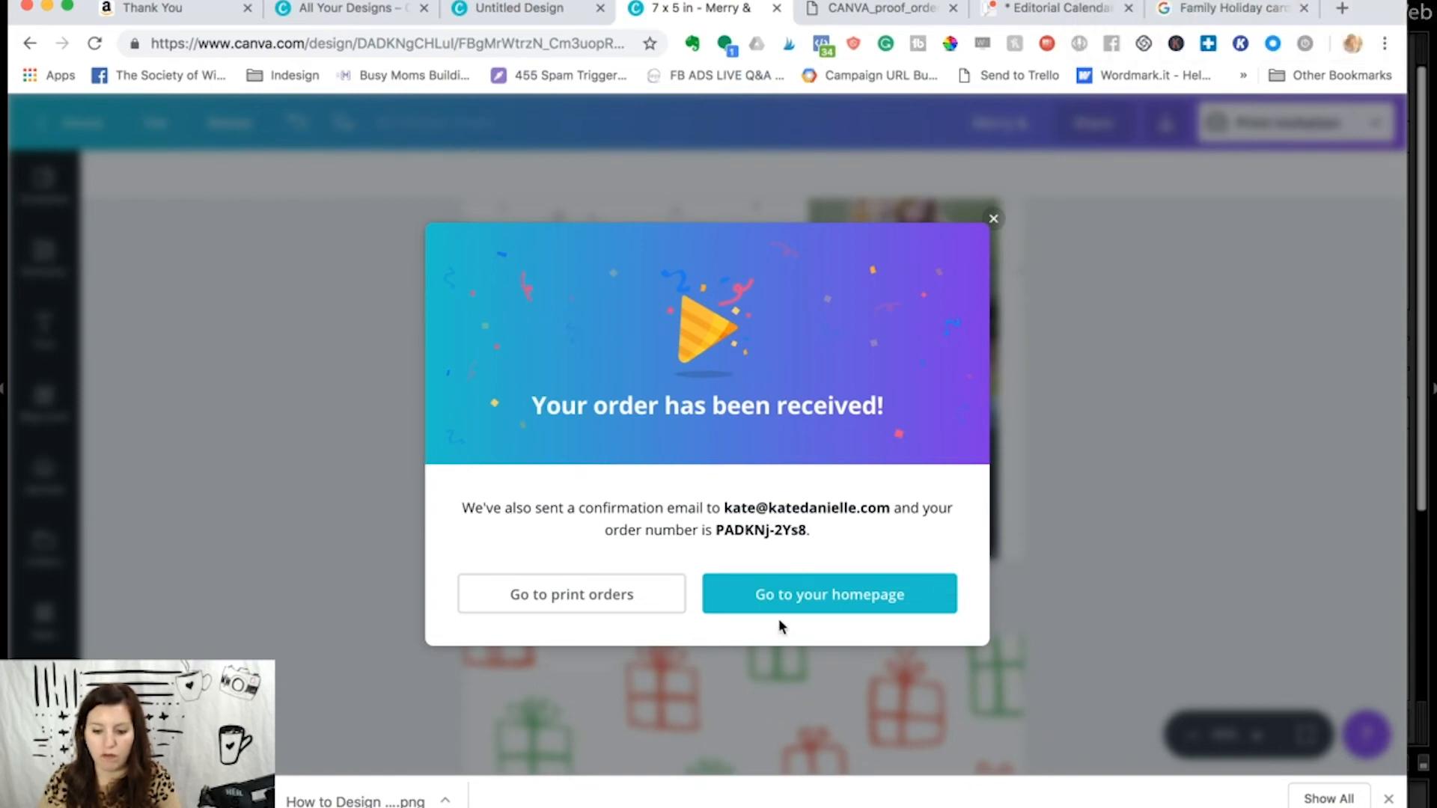
click(643, 590)
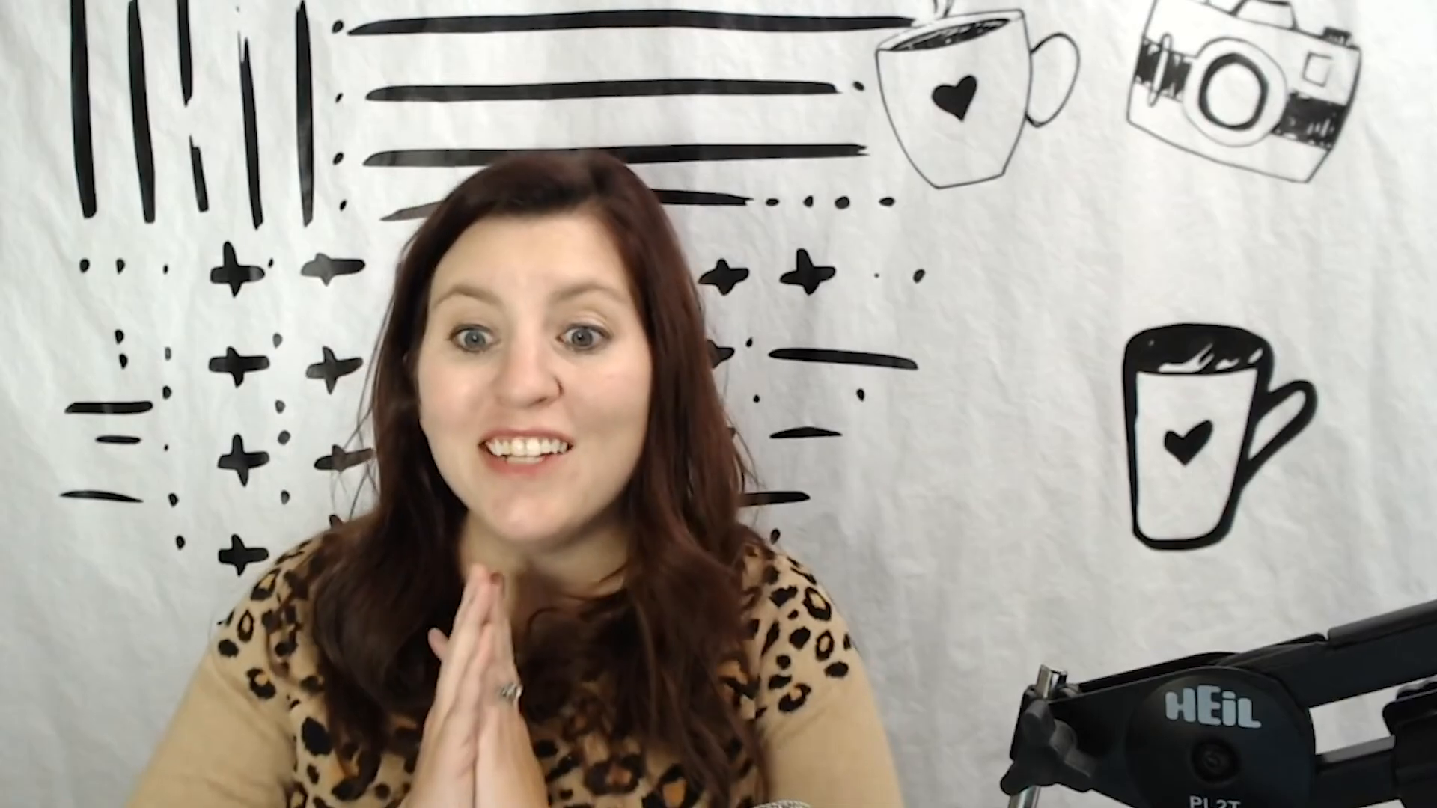